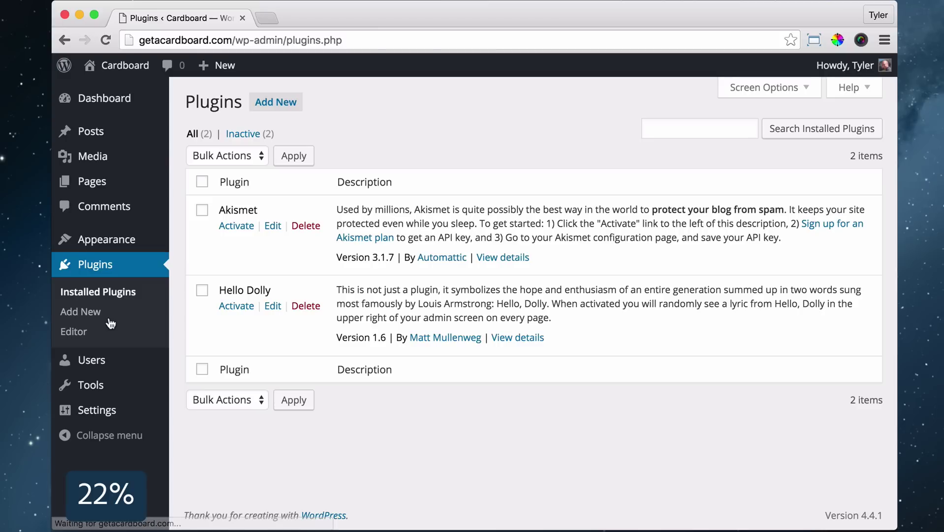
Bulk-deactivate the Akismet and Hello Dolly plugins
{"action": "left_click", "coordinate": [241, 158]}
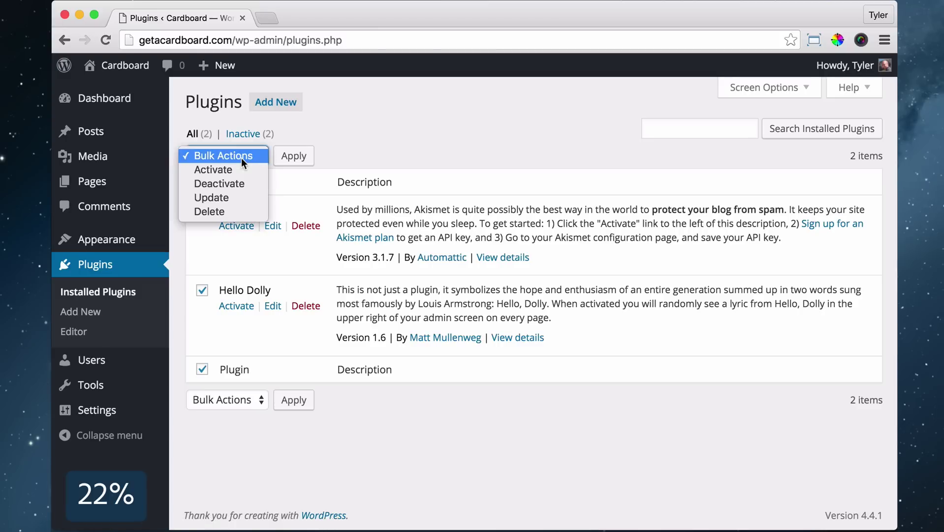
{"action": "left_click", "coordinate": [229, 183]}
{"action": "left_click", "coordinate": [293, 157]}
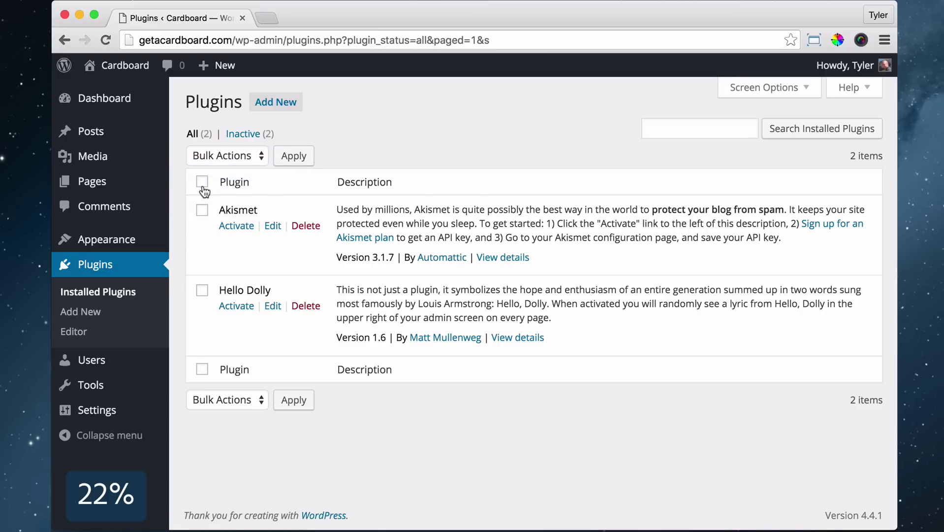
Bulk-delete both plugins and confirm removing their files
{"action": "left_click", "coordinate": [227, 157]}
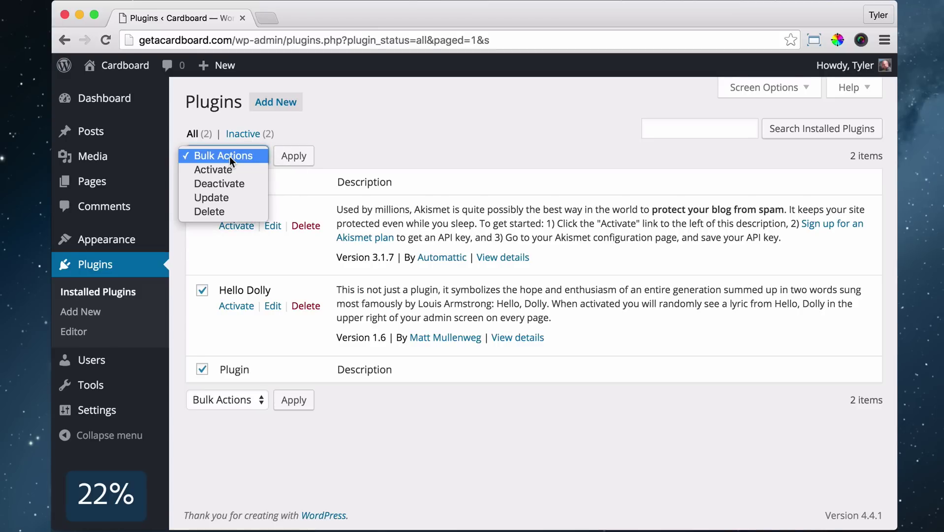
{"action": "left_click", "coordinate": [228, 212]}
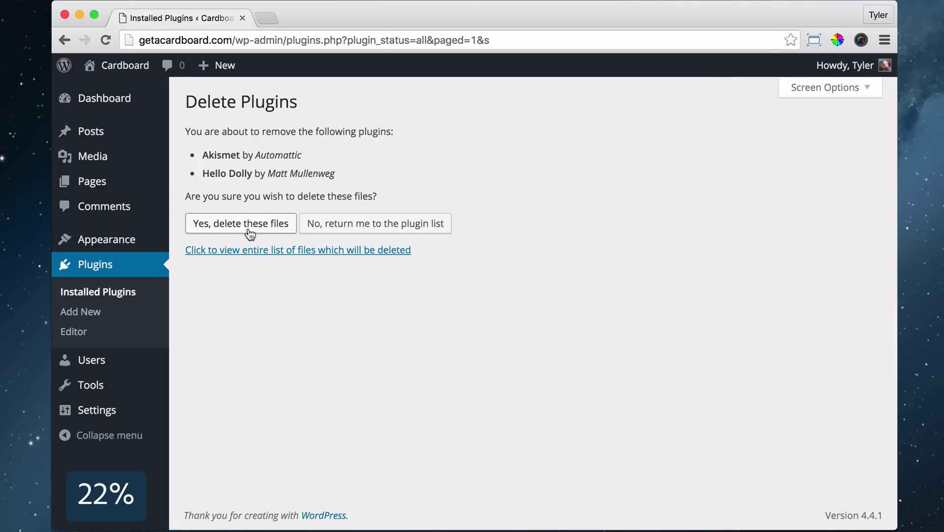
{"action": "left_click", "coordinate": [249, 230]}
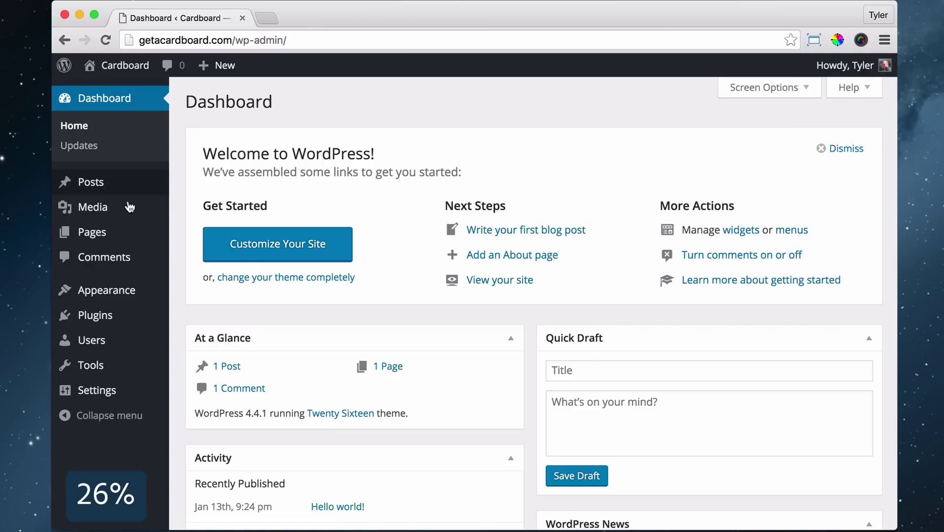
Go to Appearance > Themes and start adding a new theme
{"action": "mouse_move", "coordinate": [119, 298]}
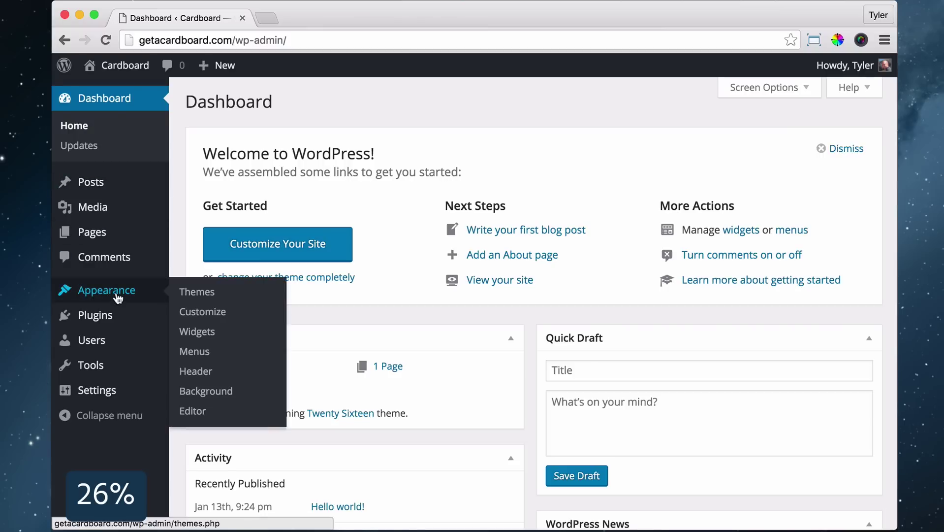
{"action": "left_click", "coordinate": [211, 293]}
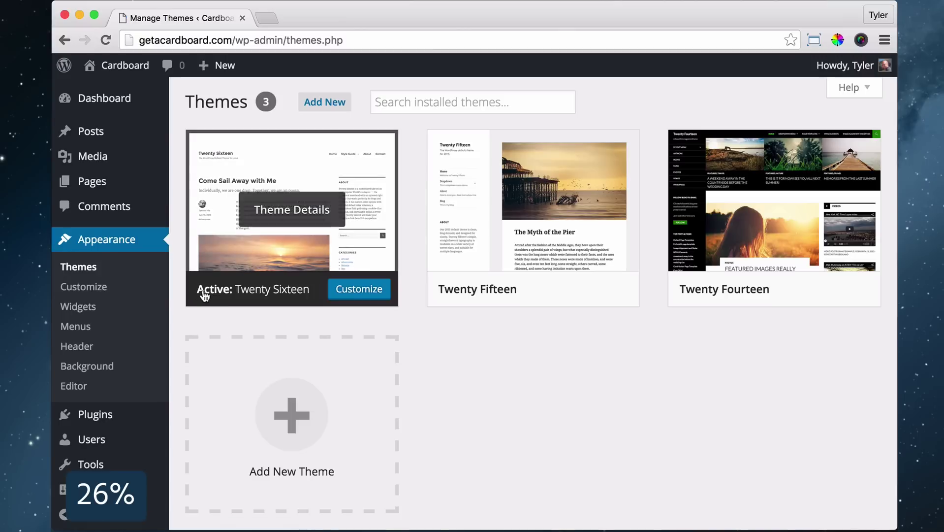
{"action": "left_click", "coordinate": [329, 105]}
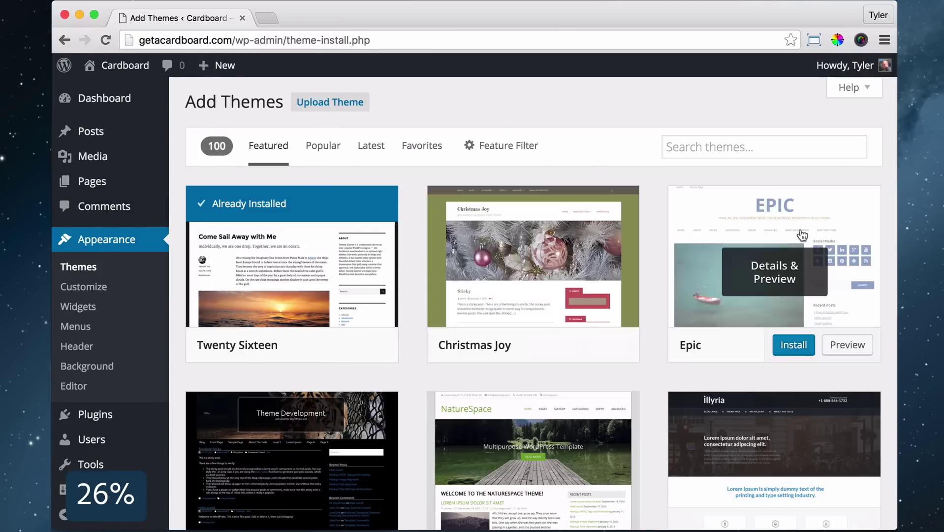
{"action": "scroll", "coordinate": [714, 246], "scroll_direction": "down", "scroll_amount": 7}
{"action": "scroll", "coordinate": [533, 296], "scroll_direction": "up", "scroll_amount": 8}
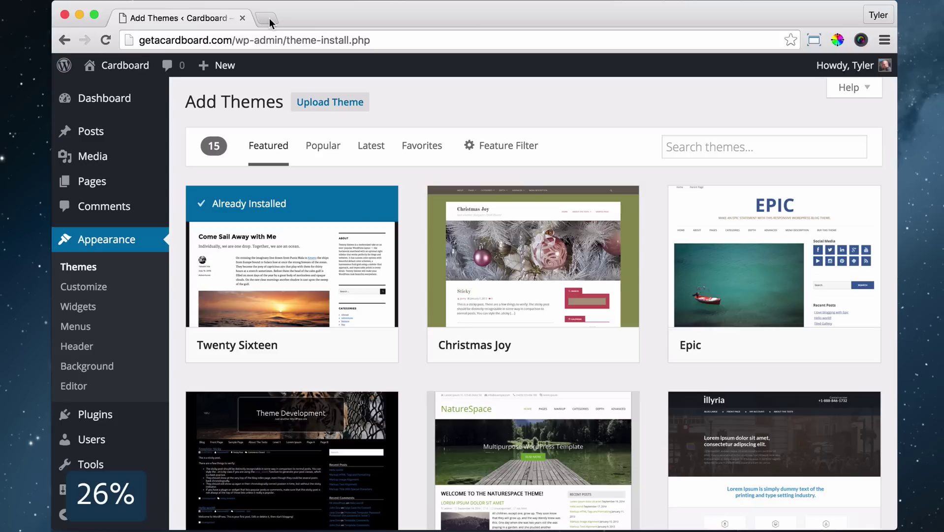
Download the TESSERACT.zip theme from tesseracttheme.com in a separate tab
{"action": "left_click", "coordinate": [269, 18]}
{"action": "type", "text": "tesseracttheme.com"}
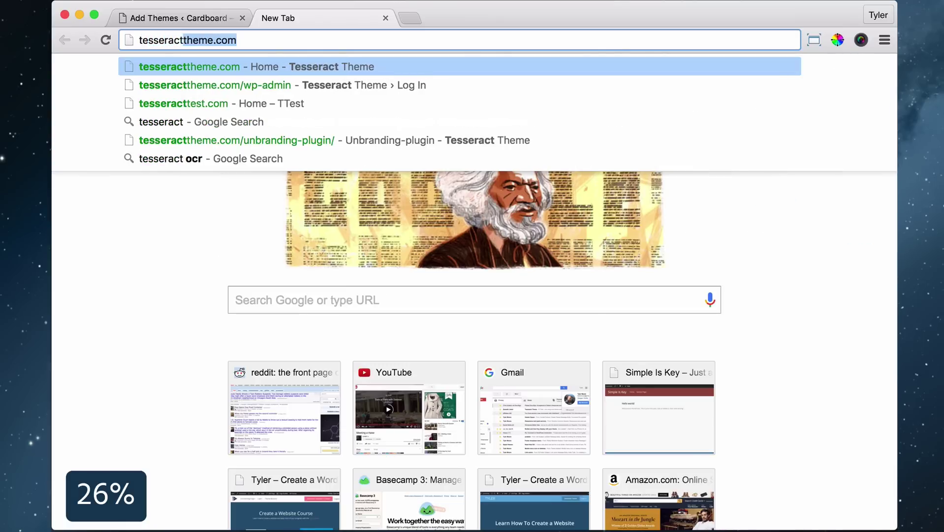
{"action": "key", "text": "Return"}
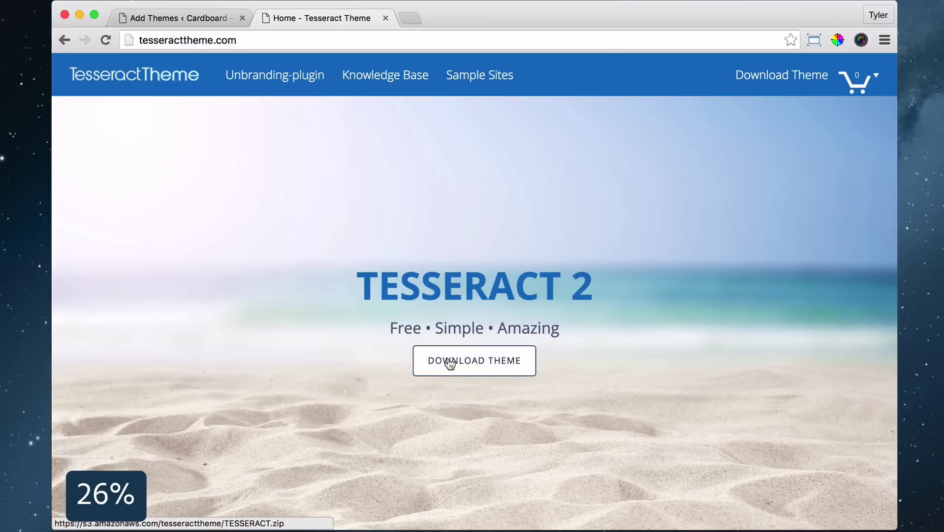
{"action": "left_click", "coordinate": [449, 363]}
{"action": "key", "text": "super+w"}
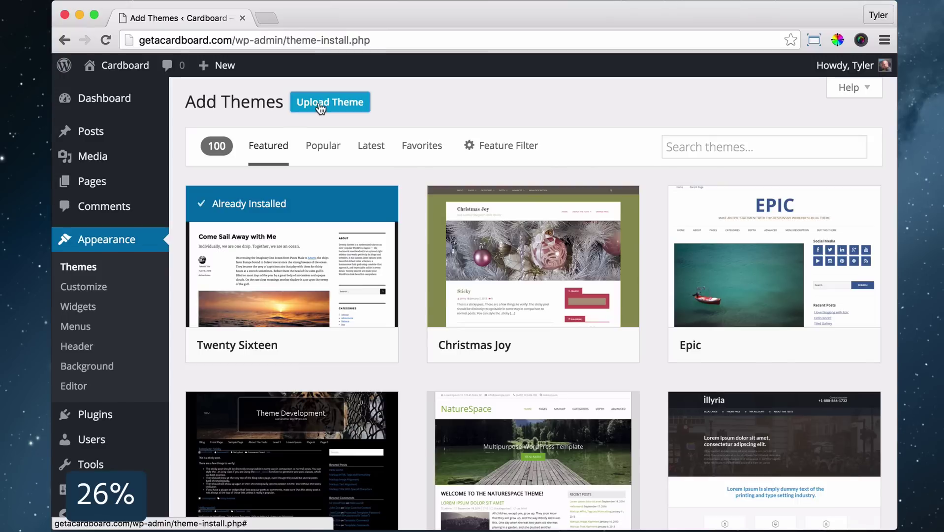
Upload TESSERACT.zip, install it, and activate the Tesseract theme
{"action": "left_click", "coordinate": [320, 104]}
{"action": "left_click", "coordinate": [425, 228]}
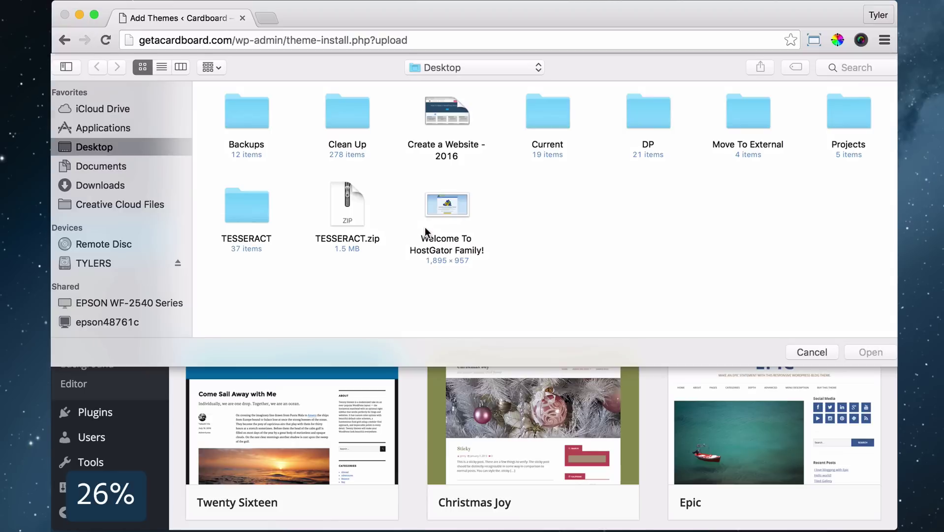
{"action": "left_click", "coordinate": [347, 201]}
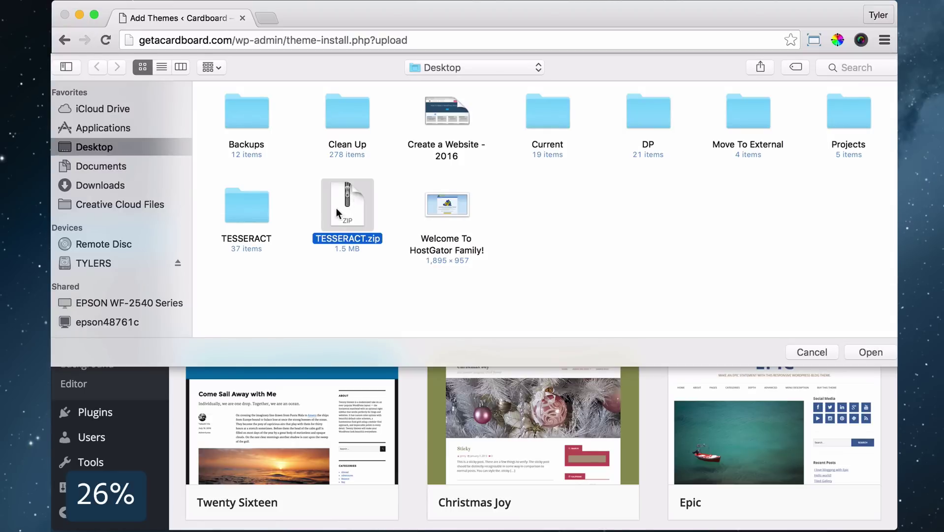
{"action": "left_click", "coordinate": [870, 352]}
{"action": "left_click", "coordinate": [633, 231]}
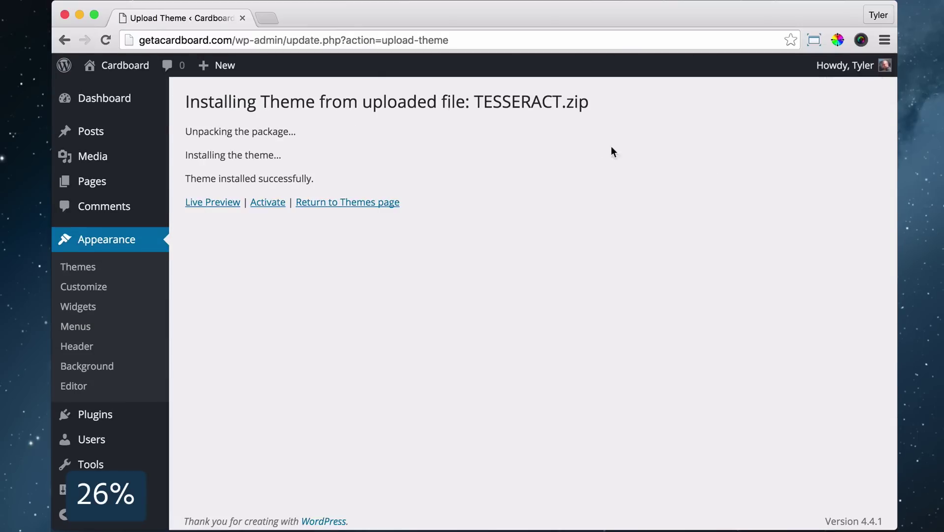
{"action": "left_click", "coordinate": [271, 205]}
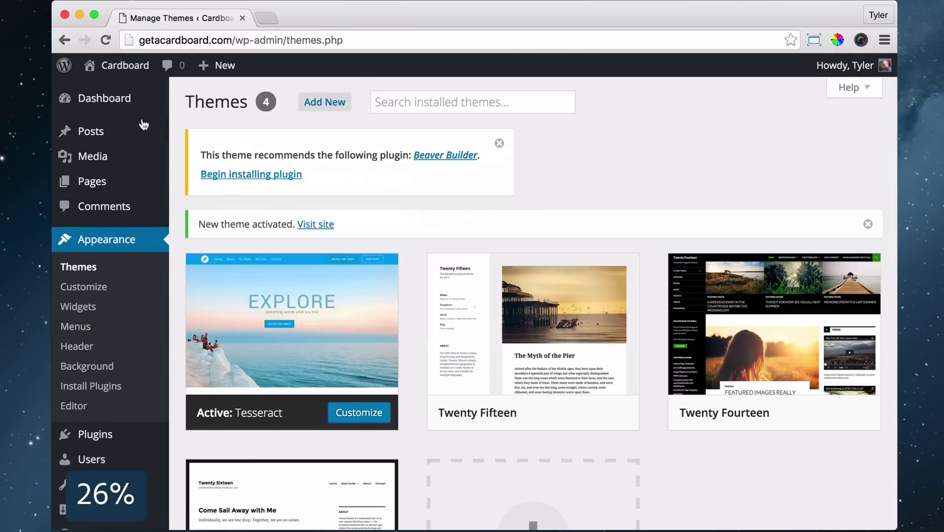
Preview the site's front page, then move the Sample Page to the trash
{"action": "mouse_move", "coordinate": [111, 68]}
{"action": "left_click", "coordinate": [114, 97]}
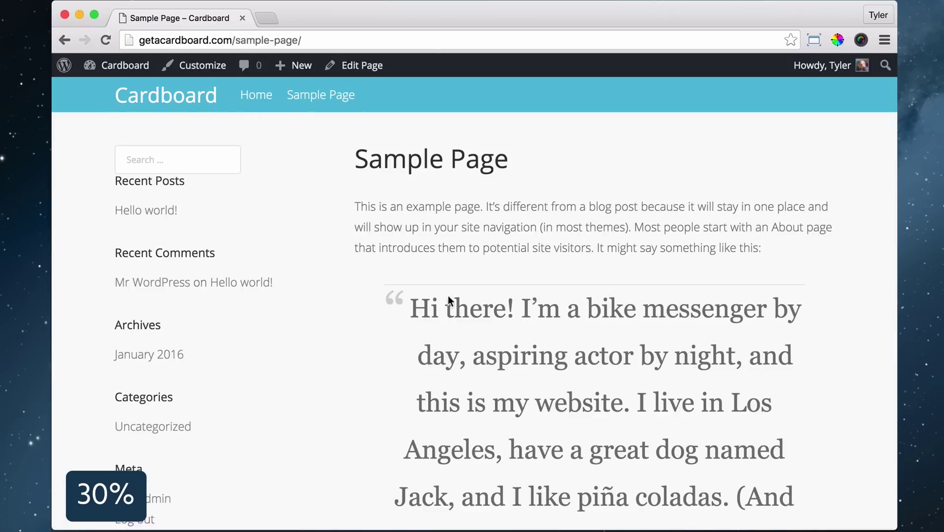
{"action": "scroll", "coordinate": [449, 300], "scroll_direction": "down", "scroll_amount": 5}
{"action": "scroll", "coordinate": [574, 321], "scroll_direction": "up", "scroll_amount": 5}
{"action": "mouse_move", "coordinate": [122, 71]}
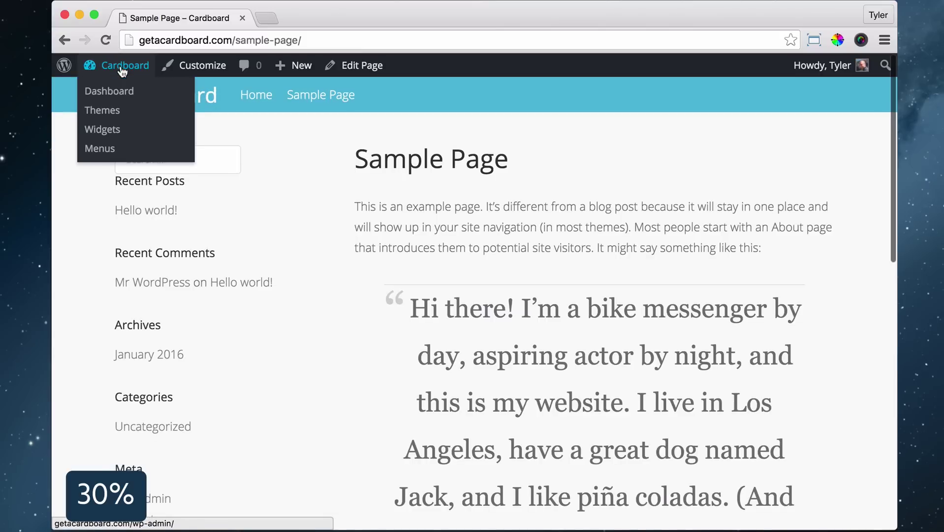
{"action": "left_click", "coordinate": [122, 98]}
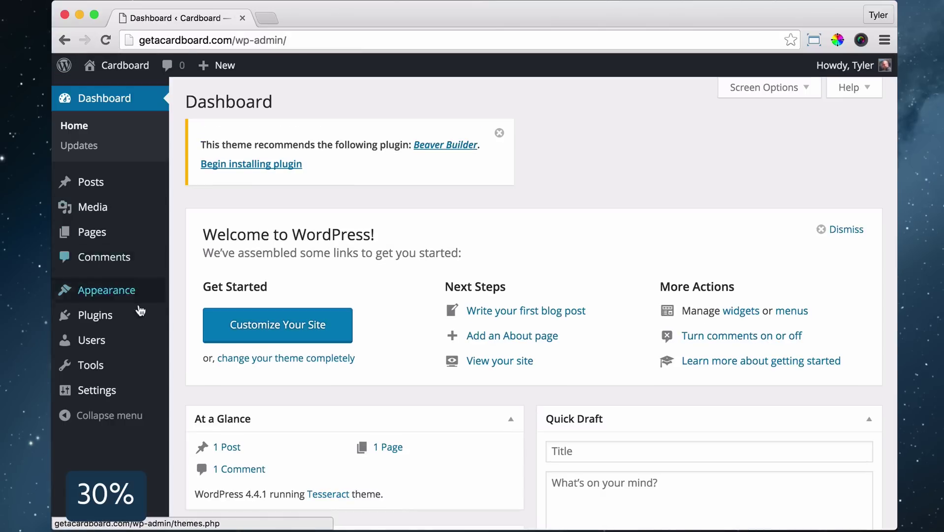
{"action": "left_click", "coordinate": [111, 232]}
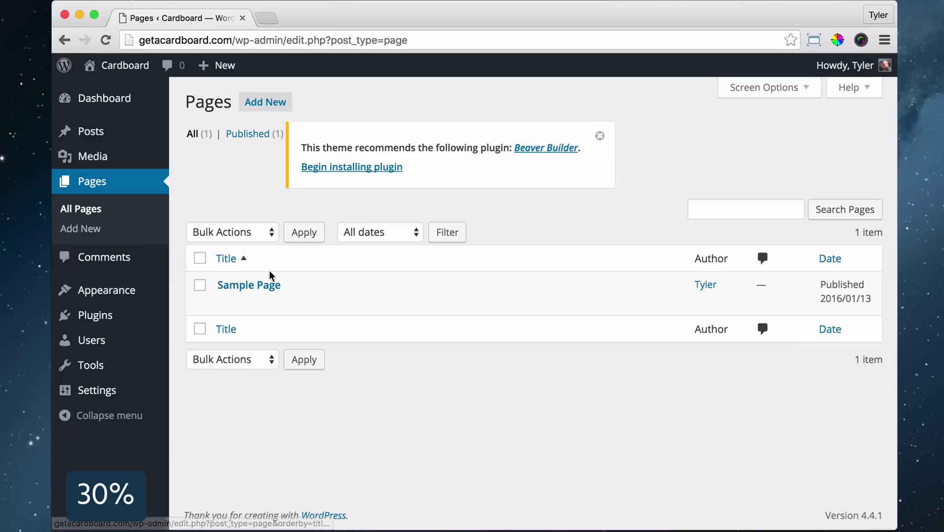
{"action": "left_click", "coordinate": [312, 302]}
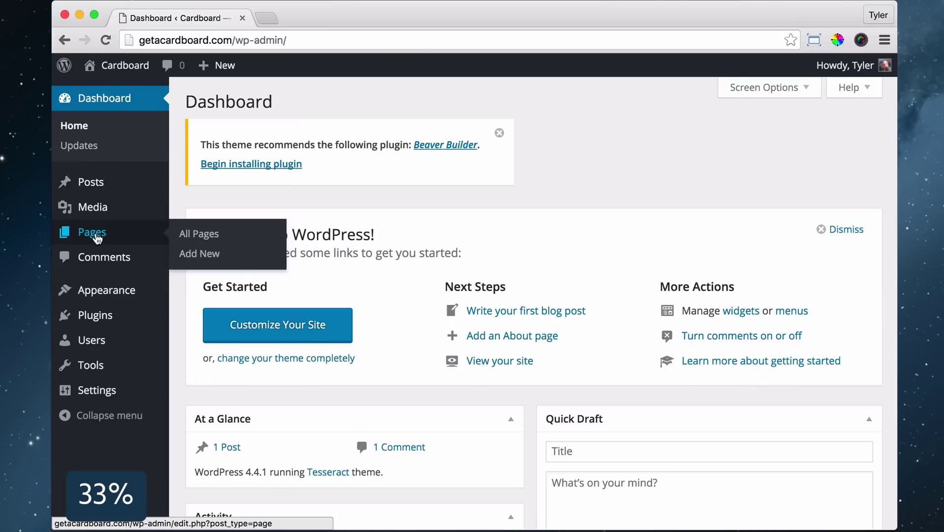
{"action": "left_click", "coordinate": [96, 237]}
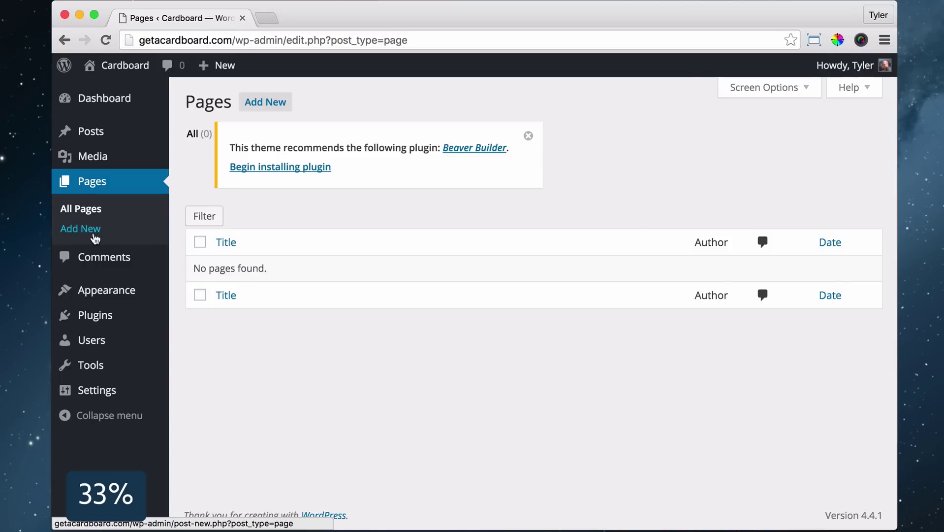
Publish new Home, About, Services and Contact pages, and begin a Terms Of Use page
{"action": "left_click", "coordinate": [265, 102]}
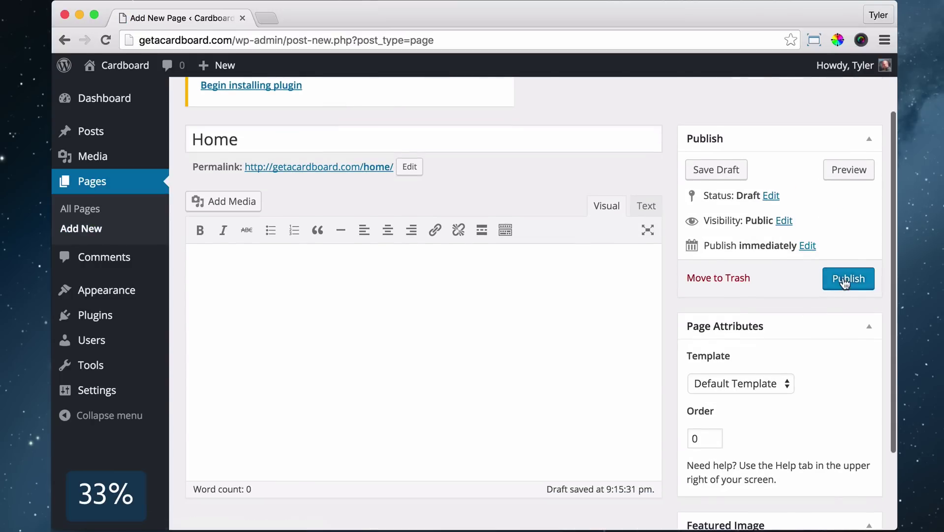
{"action": "left_click", "coordinate": [843, 277]}
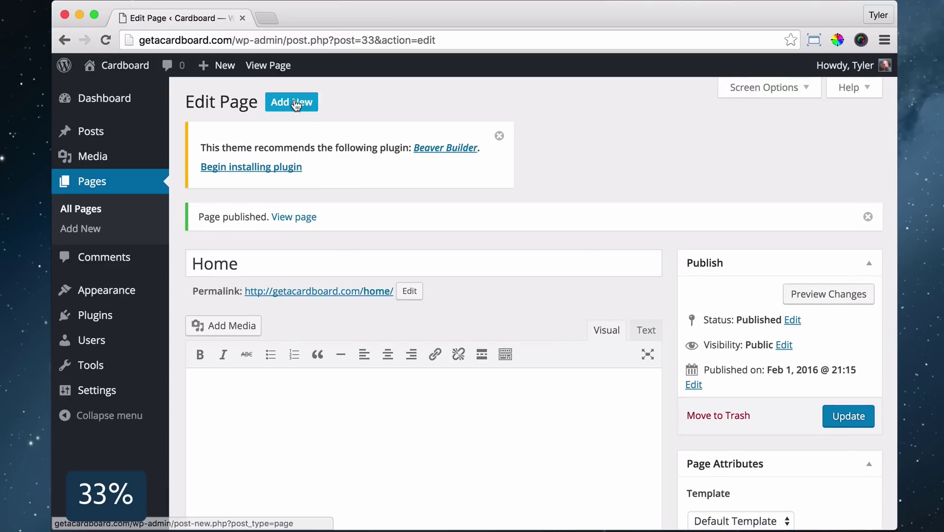
{"action": "left_click", "coordinate": [295, 105]}
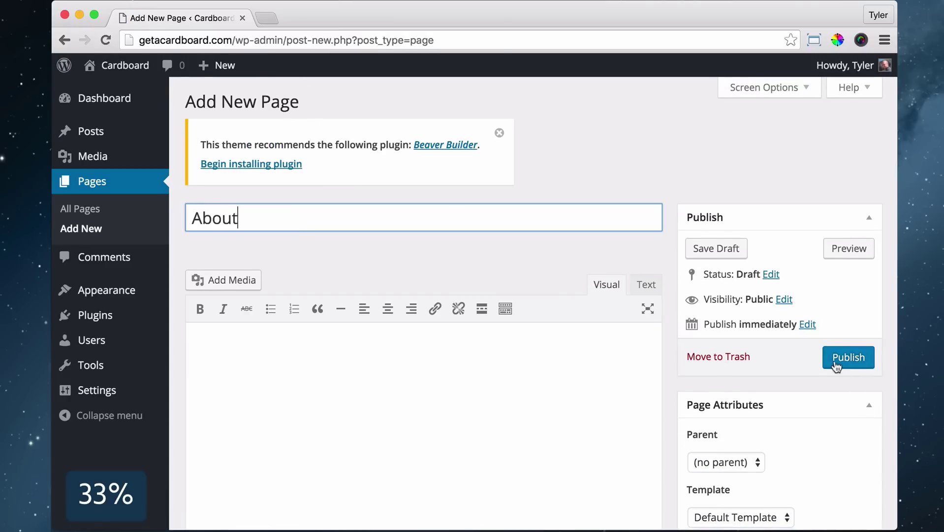
{"action": "left_click", "coordinate": [837, 365]}
{"action": "left_click", "coordinate": [289, 100]}
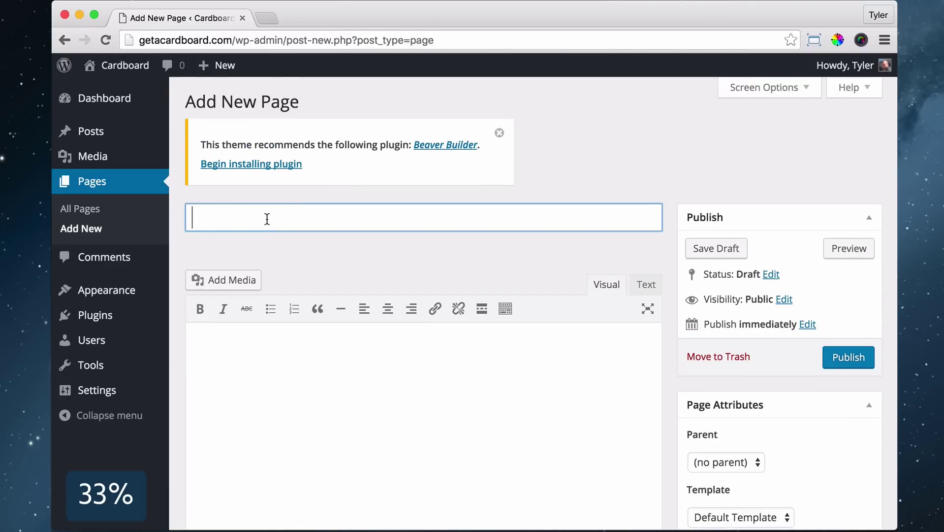
{"action": "left_click", "coordinate": [849, 358]}
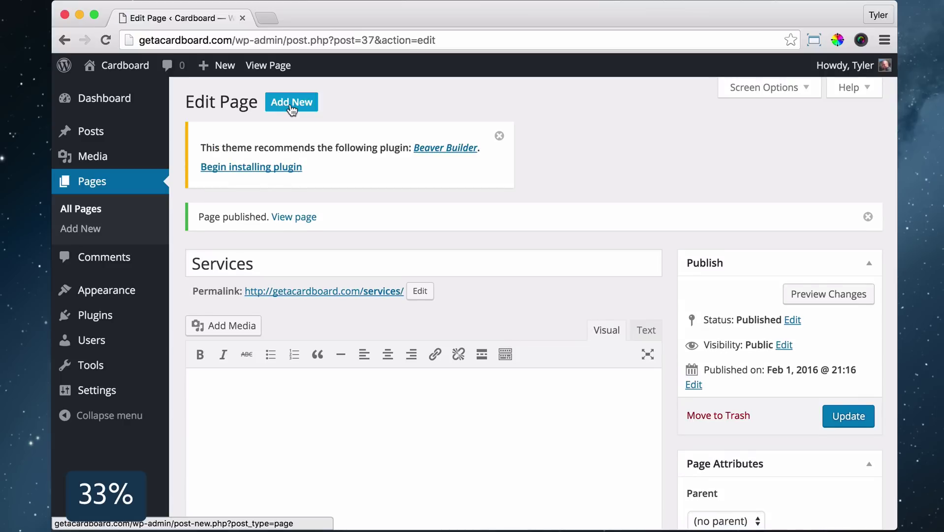
{"action": "type", "text": "Contact"}
{"action": "left_click", "coordinate": [848, 358]}
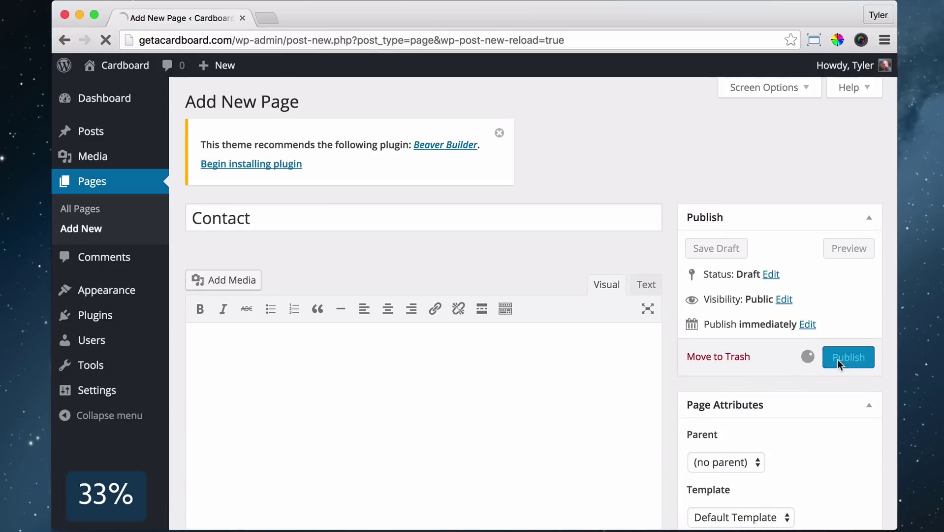
{"action": "left_click", "coordinate": [290, 100]}
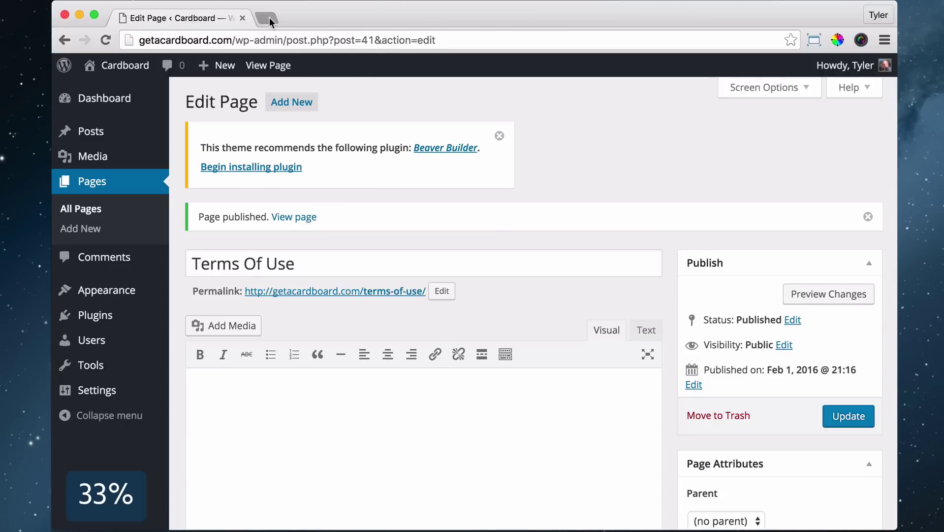
Find a terms of use generator via Google and copy its generated HTML
{"action": "left_click", "coordinate": [269, 18]}
{"action": "type", "text": "google.com"}
{"action": "key", "text": "Return"}
{"action": "type", "text": "terms of use ge"}
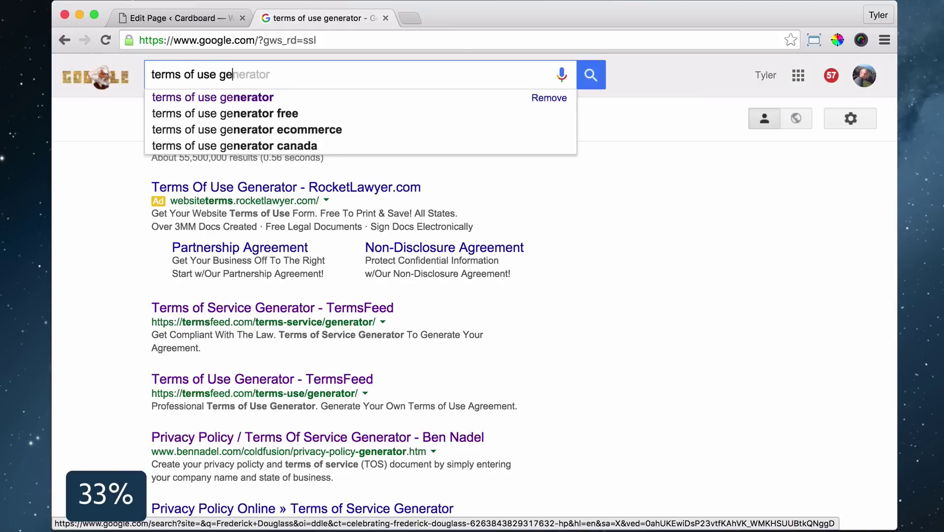
{"action": "type", "text": "nerator"}
{"action": "key", "text": "Return"}
{"action": "scroll", "coordinate": [255, 233], "scroll_direction": "down", "scroll_amount": 5}
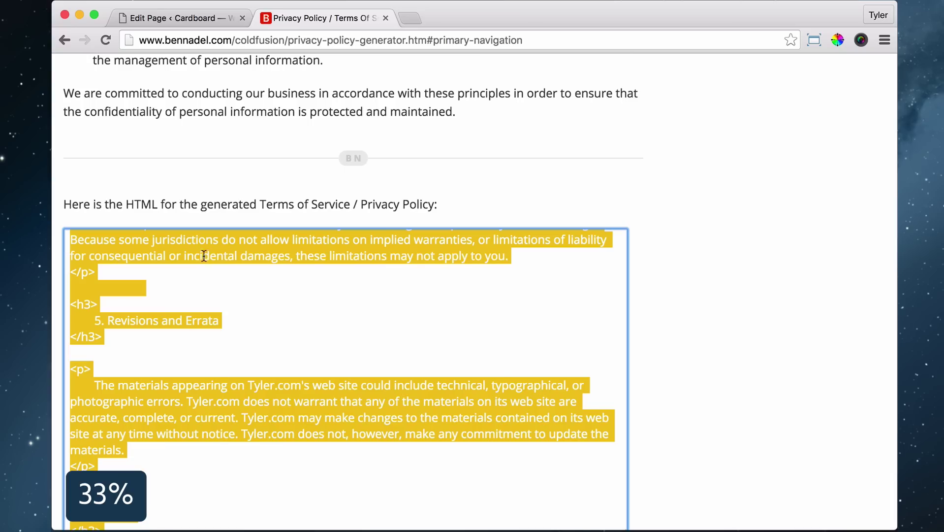
{"action": "right_click", "coordinate": [204, 250]}
{"action": "left_click", "coordinate": [235, 336]}
Paste the terms HTML into the Terms Of Use page's Text editor
{"action": "left_click", "coordinate": [189, 17]}
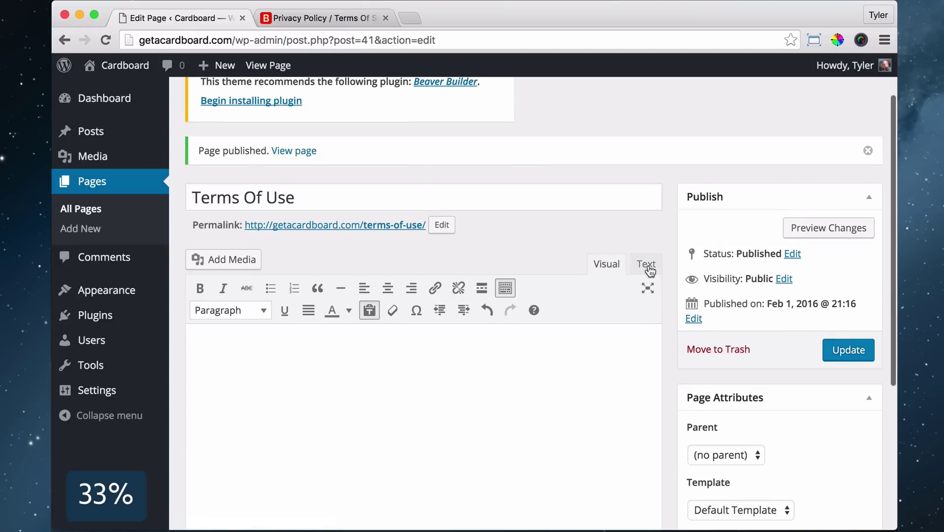
{"action": "left_click", "coordinate": [646, 264]}
{"action": "right_click", "coordinate": [238, 334]}
{"action": "left_click", "coordinate": [246, 407]}
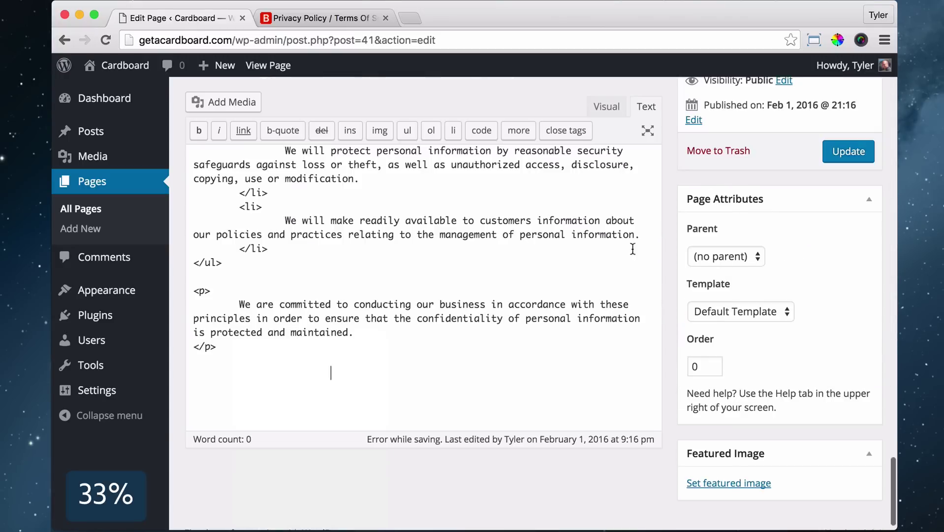
Center and underline the page's main heading in the visual editor
{"action": "left_click", "coordinate": [609, 109]}
{"action": "left_click", "coordinate": [505, 338]}
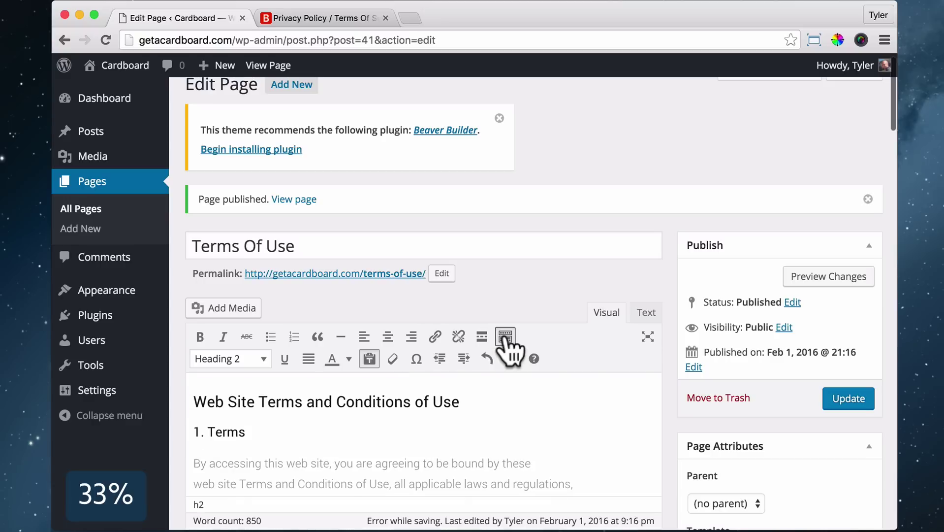
{"action": "left_click", "coordinate": [505, 338]}
{"action": "left_click", "coordinate": [505, 338]}
{"action": "left_click", "coordinate": [505, 337]}
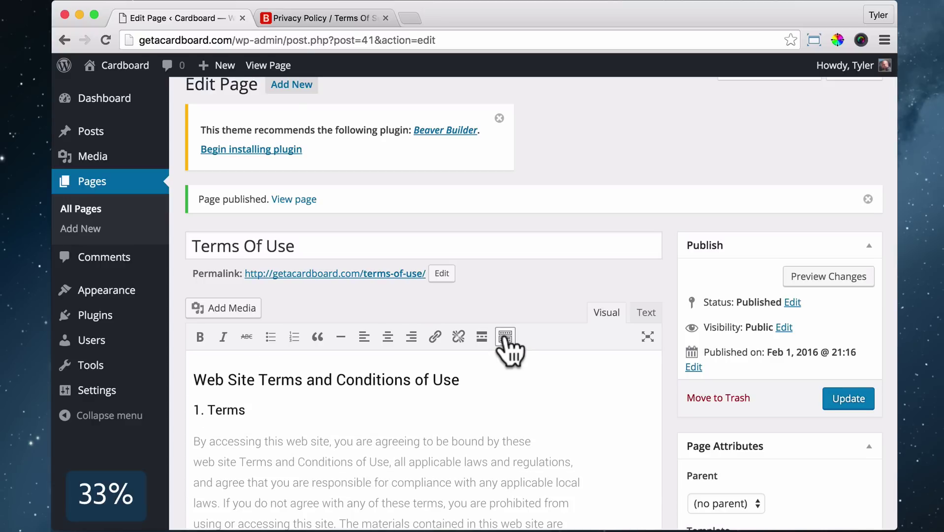
{"action": "left_click", "coordinate": [505, 337]}
{"action": "scroll", "coordinate": [443, 384], "scroll_direction": "down", "scroll_amount": 5}
{"action": "scroll", "coordinate": [470, 292], "scroll_direction": "up", "scroll_amount": 5}
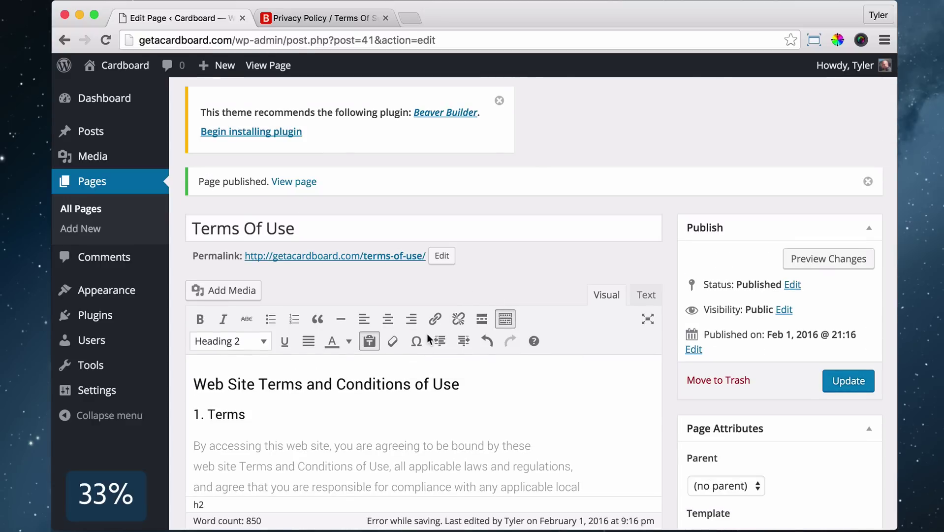
{"action": "left_click", "coordinate": [387, 318]}
{"action": "left_click", "coordinate": [580, 385]}
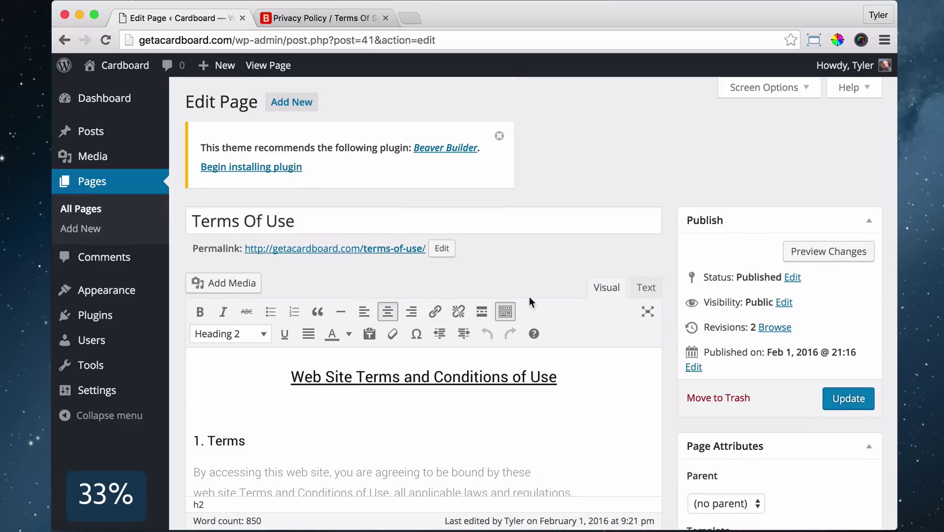
Apply the Full Width Page template, update the page, and view it live
{"action": "scroll", "coordinate": [536, 295], "scroll_direction": "down", "scroll_amount": 5}
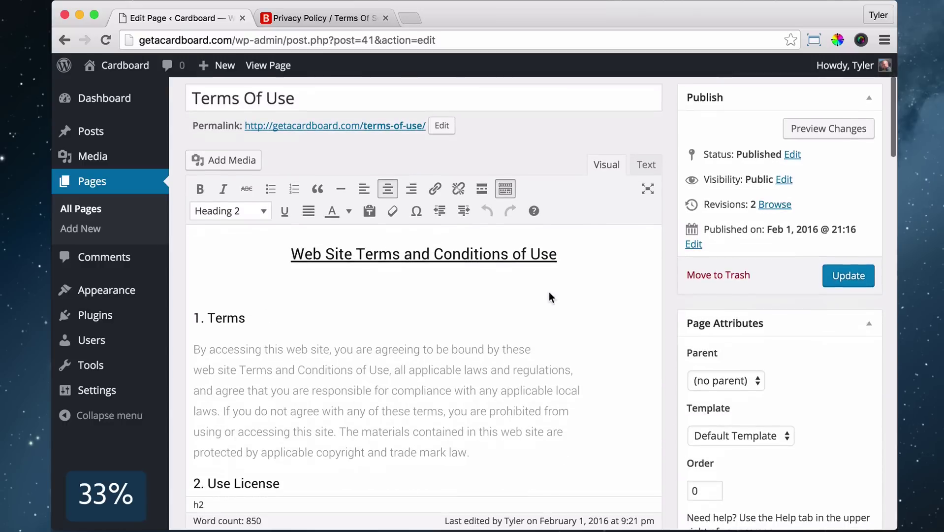
{"action": "left_click", "coordinate": [742, 440]}
{"action": "left_click", "coordinate": [737, 444]}
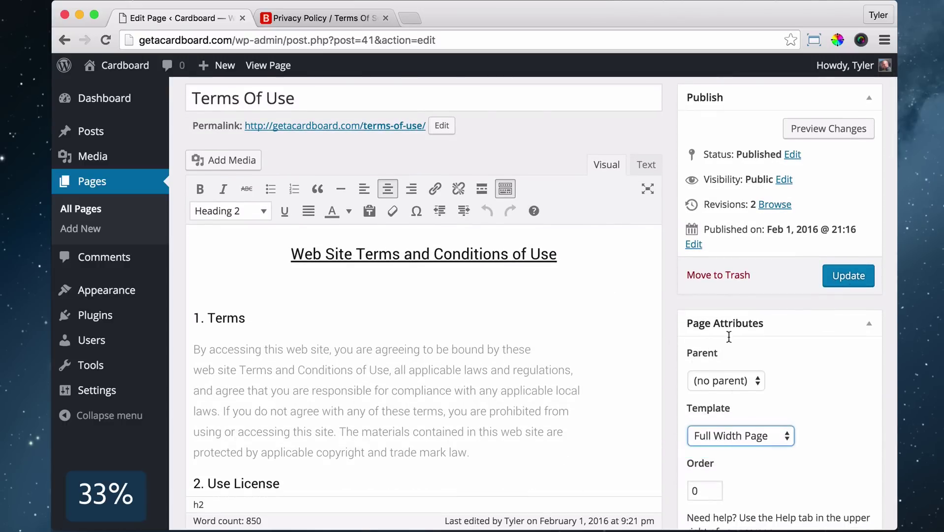
{"action": "left_click", "coordinate": [849, 275]}
{"action": "left_click", "coordinate": [267, 65]}
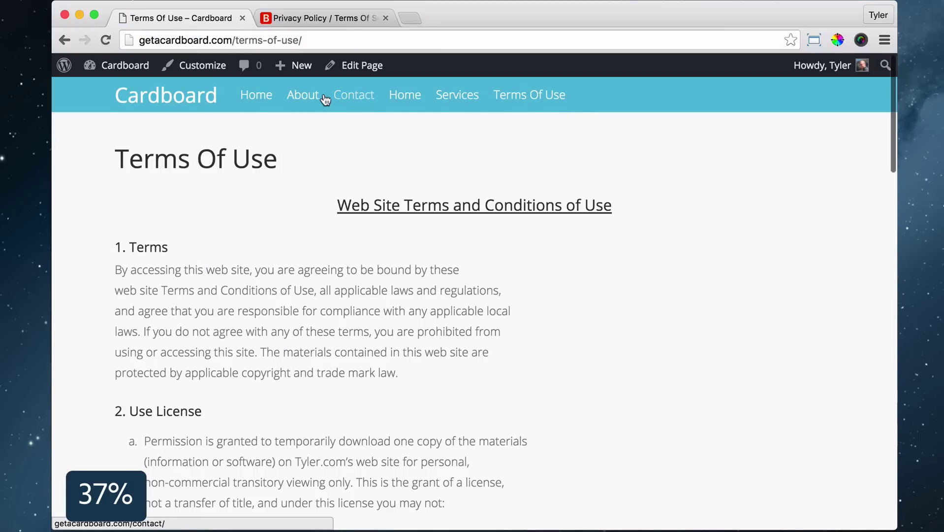
Create a menu named Header in the customizer, assigned to the Header location
{"action": "left_click", "coordinate": [156, 95]}
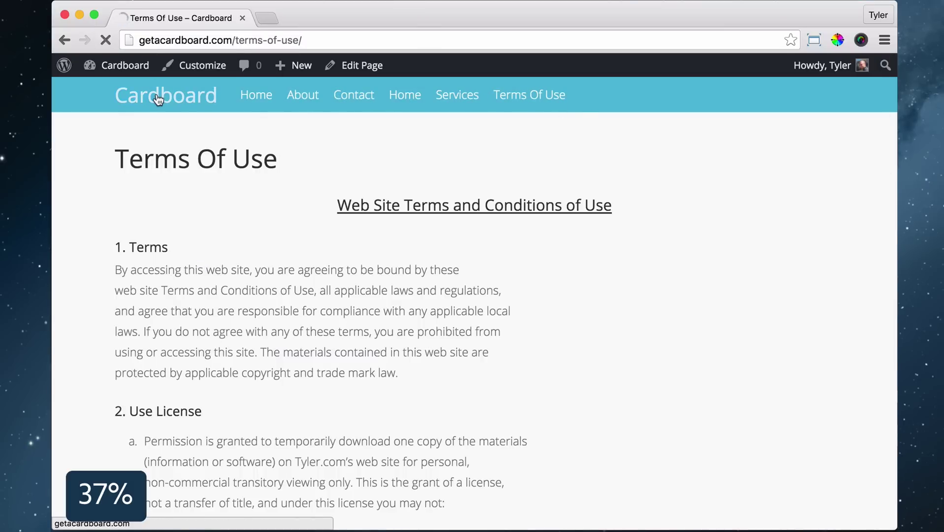
{"action": "left_click", "coordinate": [201, 67]}
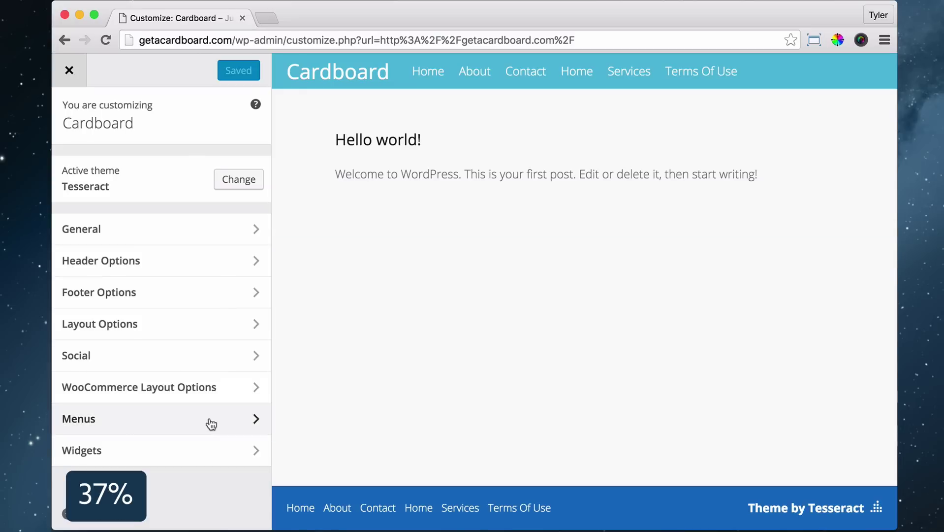
{"action": "left_click", "coordinate": [207, 421]}
{"action": "left_click", "coordinate": [226, 211]}
{"action": "type", "text": "Header"}
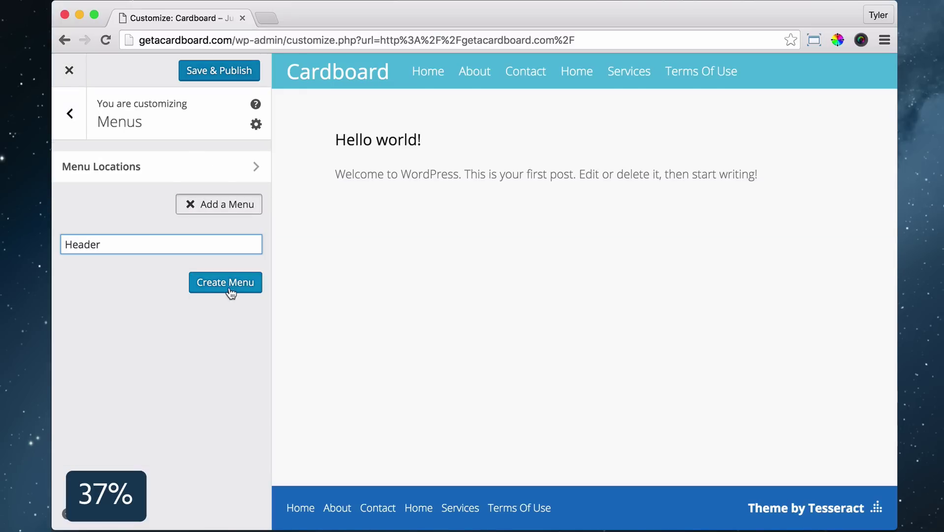
{"action": "left_click", "coordinate": [231, 293]}
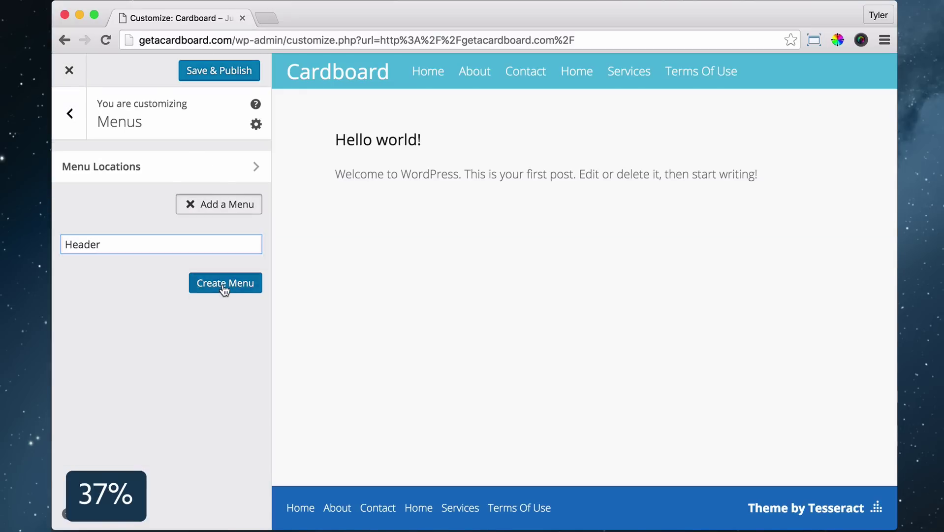
{"action": "left_click", "coordinate": [67, 271]}
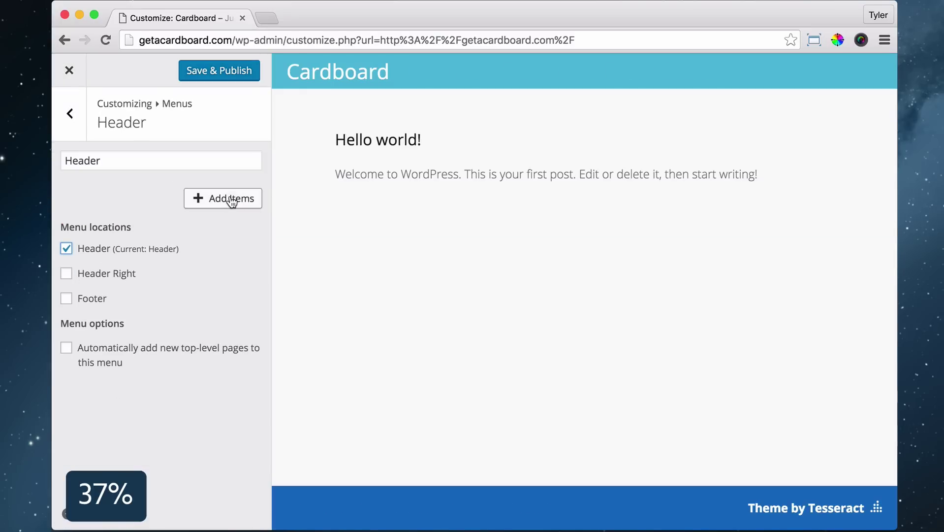
Add the Home, About, Services and Contact pages, reorder them, and publish the menu
{"action": "left_click", "coordinate": [230, 199]}
{"action": "left_click", "coordinate": [474, 184]}
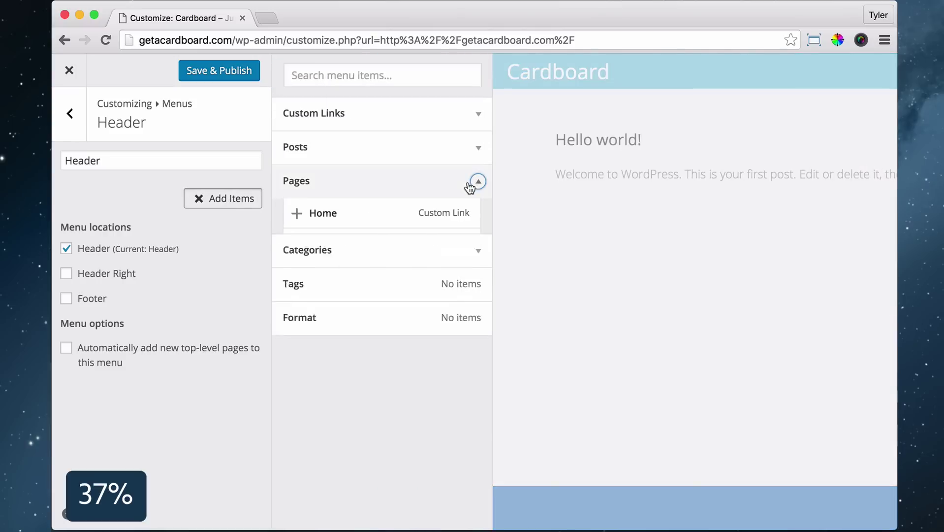
{"action": "left_click", "coordinate": [297, 365]}
{"action": "left_click", "coordinate": [297, 334]}
{"action": "left_click", "coordinate": [298, 305]}
{"action": "left_click", "coordinate": [296, 274]}
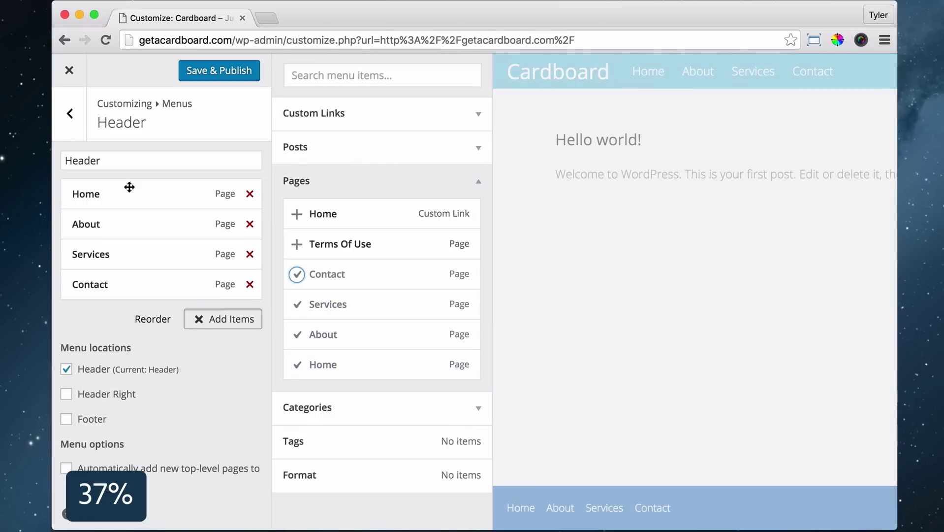
{"action": "left_click_drag", "start_coordinate": [84, 222], "coordinate": [185, 219]}
{"action": "left_click", "coordinate": [246, 71]}
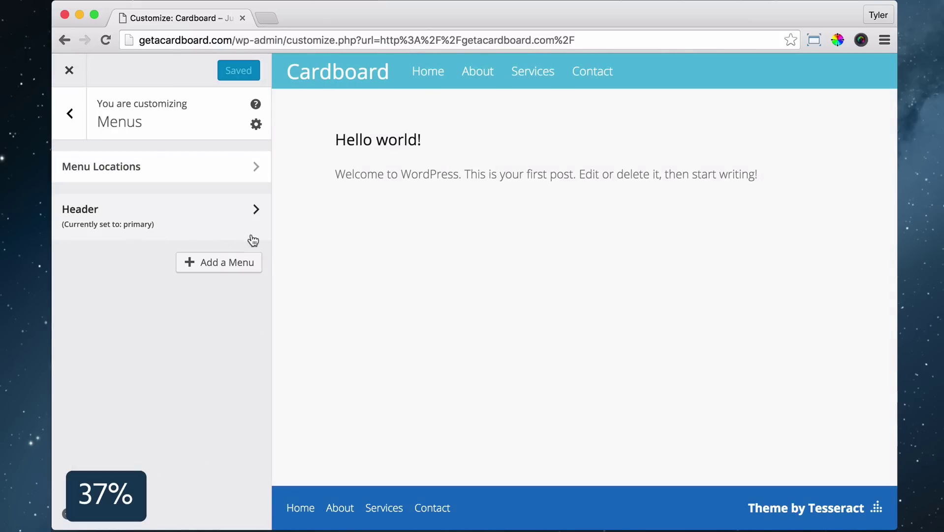
{"action": "left_click", "coordinate": [187, 262]}
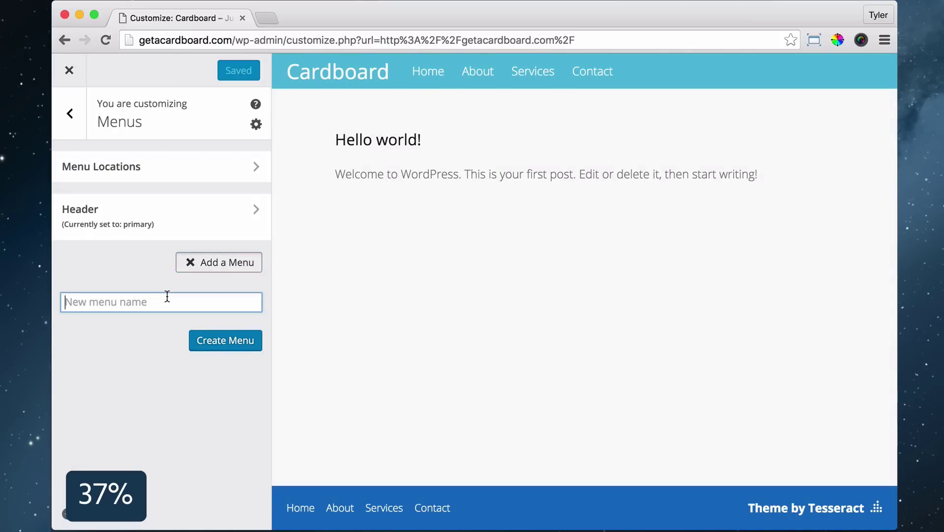
Create a menu named Footer assigned to the Footer location
{"action": "type", "text": "Footer"}
{"action": "left_click", "coordinate": [241, 338]}
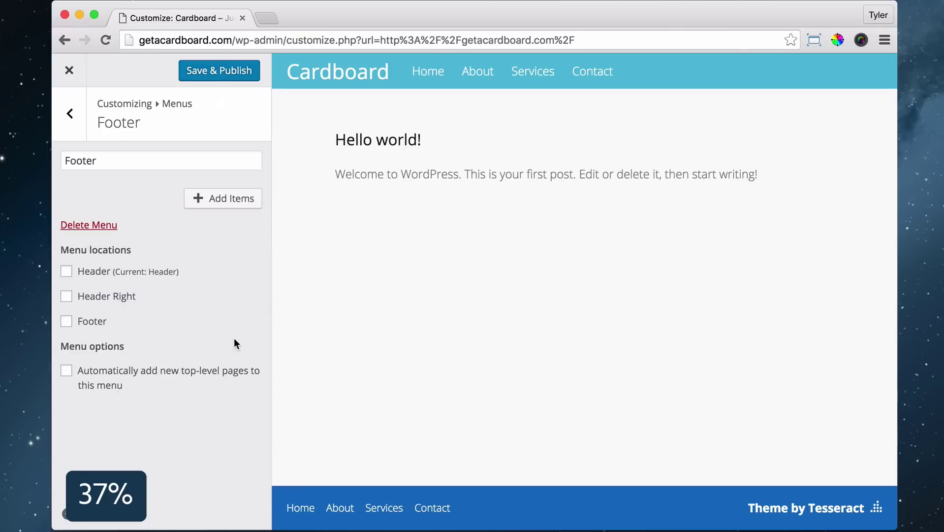
{"action": "left_click", "coordinate": [71, 325]}
Add About, Services, Contact and Terms Of Use to the Footer menu, publish, and exit the customizer
{"action": "left_click", "coordinate": [222, 199]}
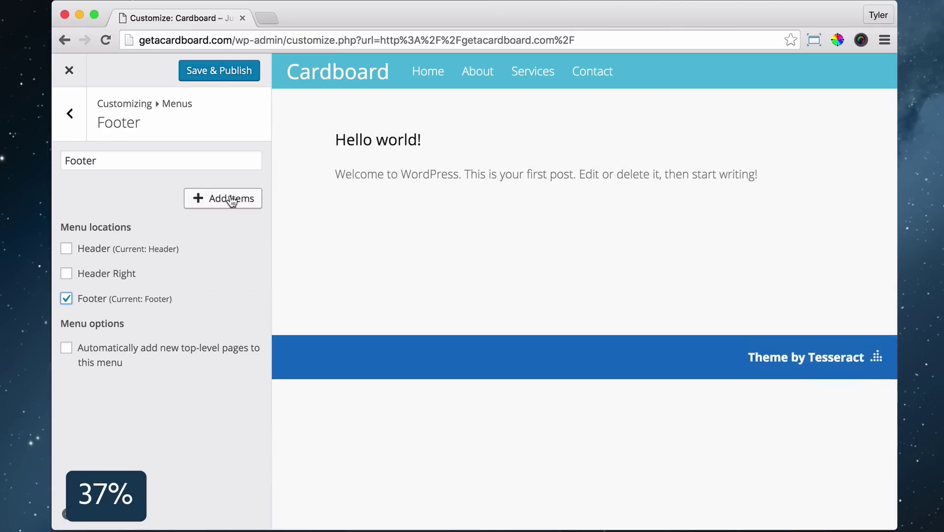
{"action": "left_click", "coordinate": [297, 334]}
{"action": "left_click", "coordinate": [297, 304]}
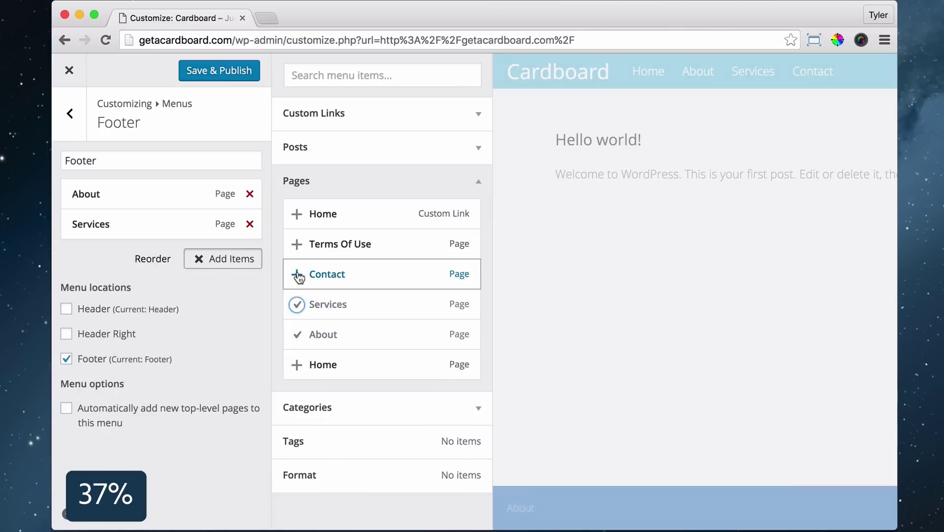
{"action": "left_click", "coordinate": [297, 274]}
{"action": "left_click", "coordinate": [297, 243]}
{"action": "left_click", "coordinate": [211, 72]}
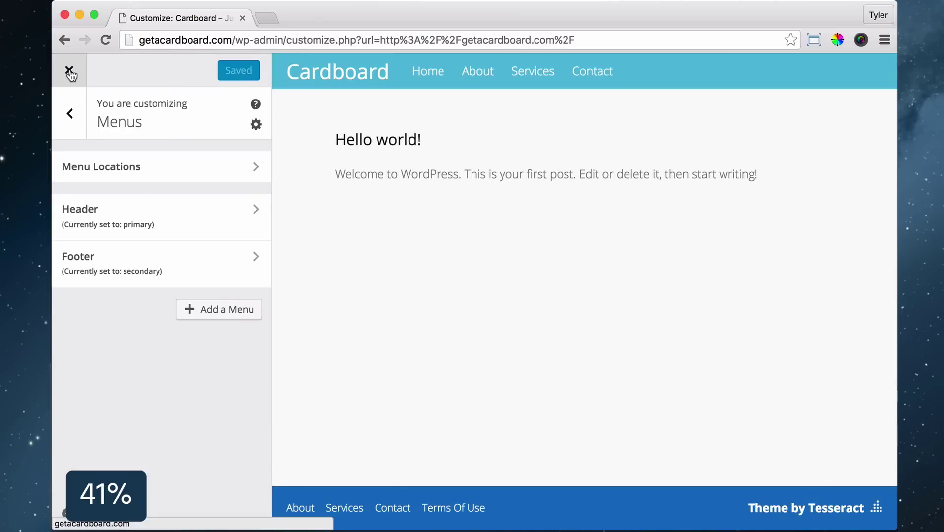
{"action": "left_click", "coordinate": [69, 72]}
{"action": "left_click", "coordinate": [199, 69]}
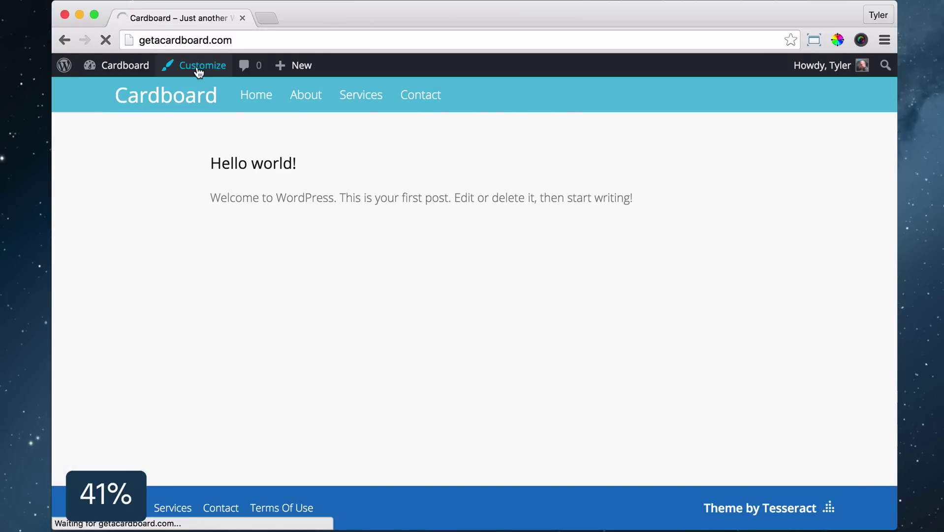
Replace the Site Identity tagline with 'Experience It!' and publish it
{"action": "left_click", "coordinate": [209, 261]}
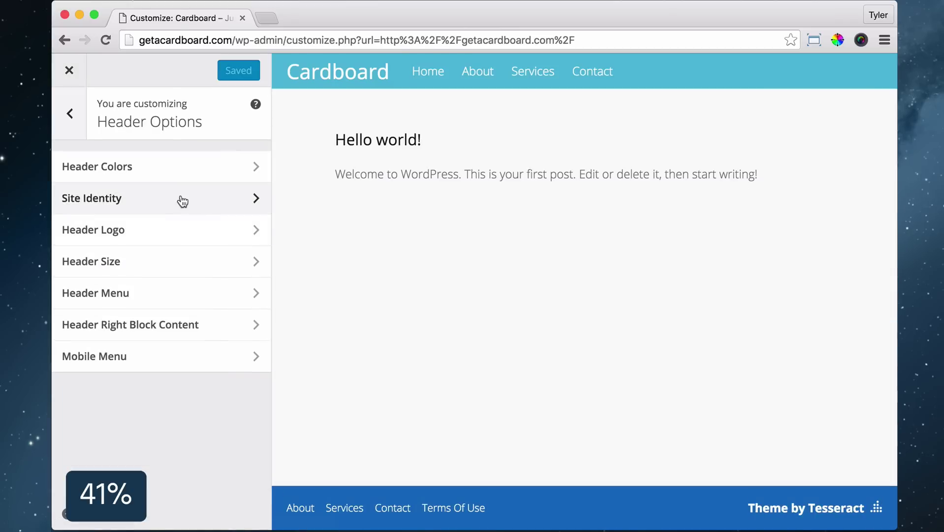
{"action": "left_click", "coordinate": [182, 199]}
{"action": "triple_click", "coordinate": [147, 234]}
{"action": "type", "text": "Experience It!"}
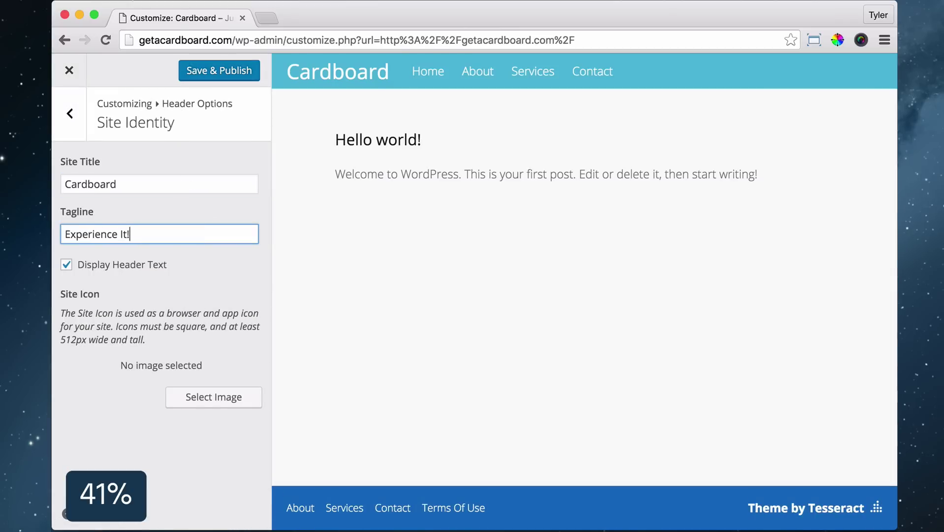
{"action": "left_click", "coordinate": [211, 70]}
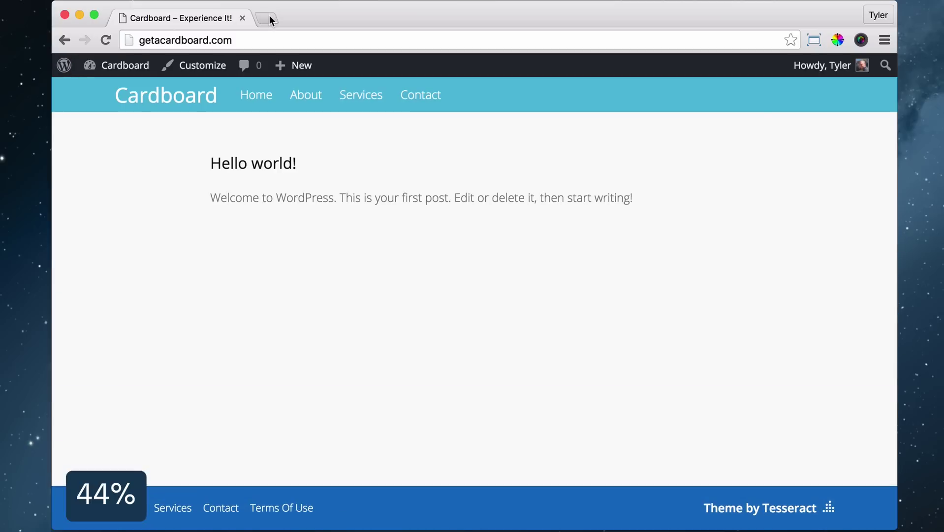
{"action": "left_click", "coordinate": [268, 17]}
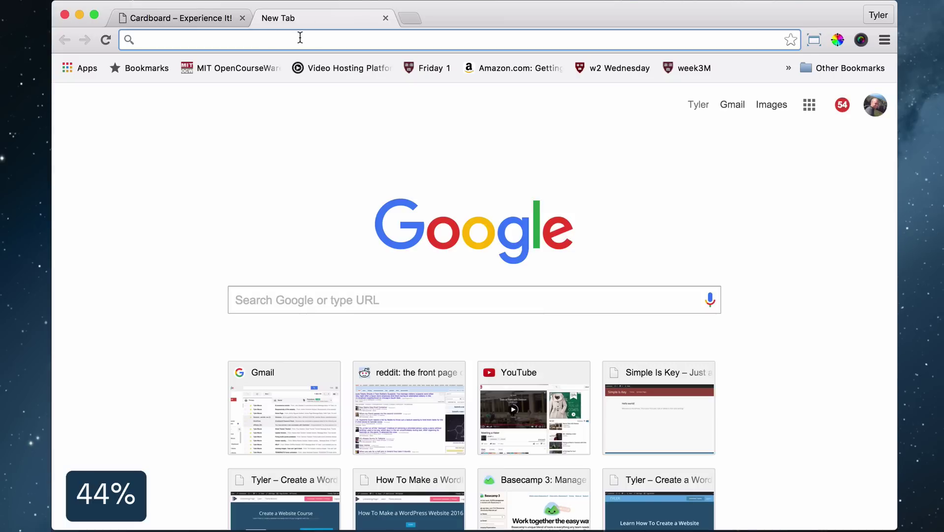
Open logomakr.com and enter 'glasses' as a search
{"action": "type", "text": "logomakr.com"}
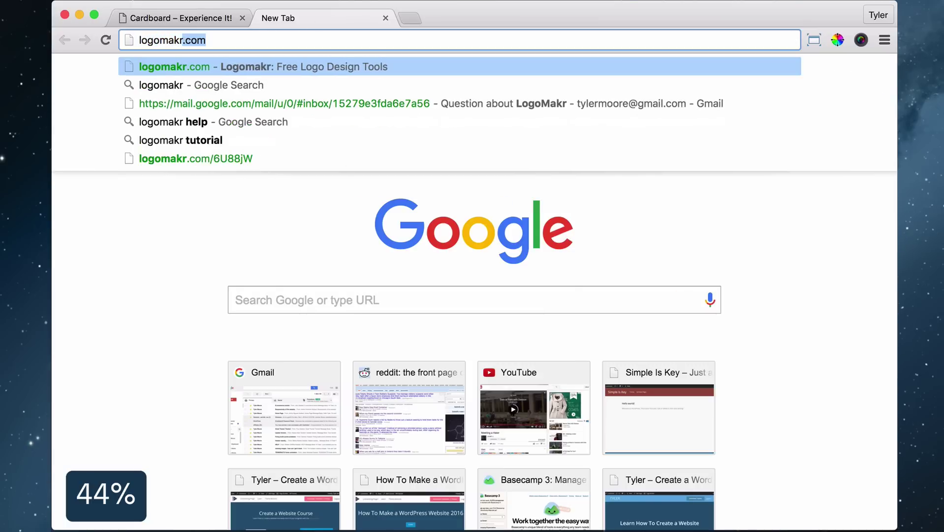
{"action": "key", "text": "Return"}
{"action": "type", "text": "glasses"}
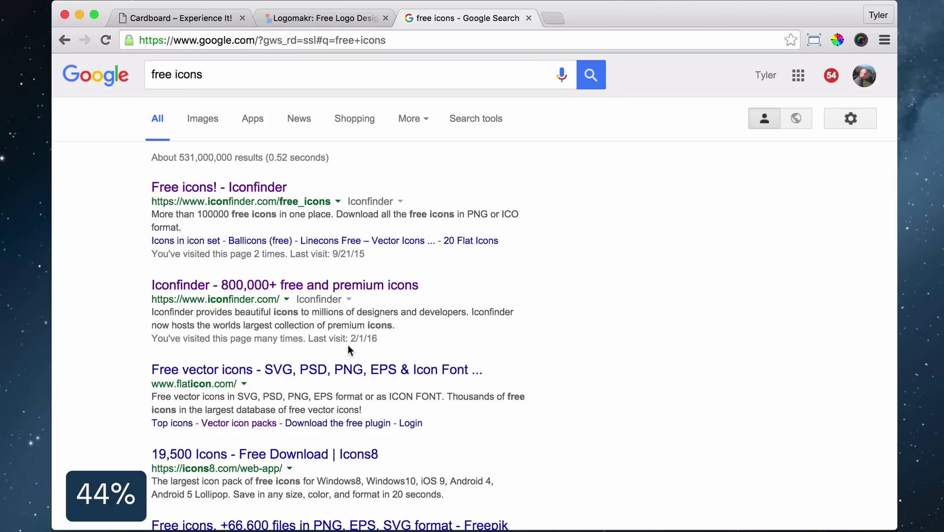
Search Iconfinder for 'glasses' and download the outline 3D glasses icon as SVG
{"action": "left_click", "coordinate": [285, 291]}
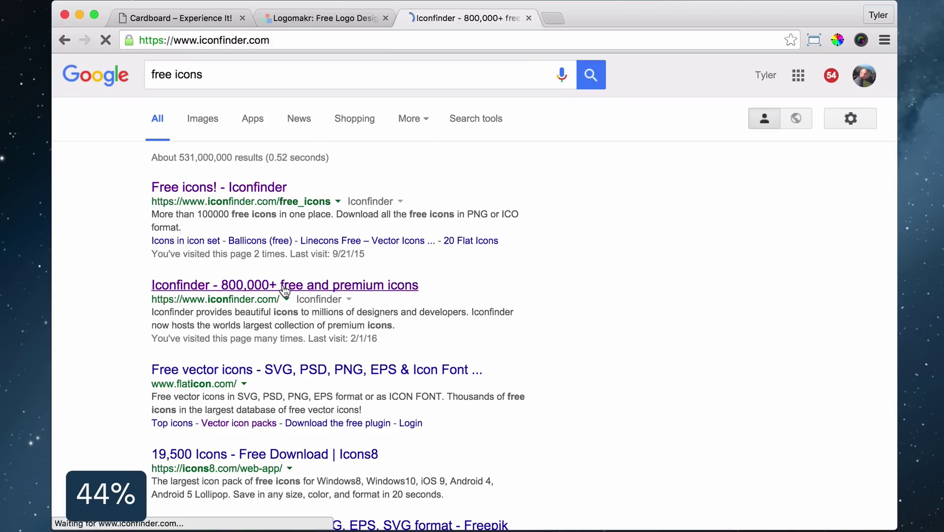
{"action": "type", "text": "glasses"}
{"action": "key", "text": "Return"}
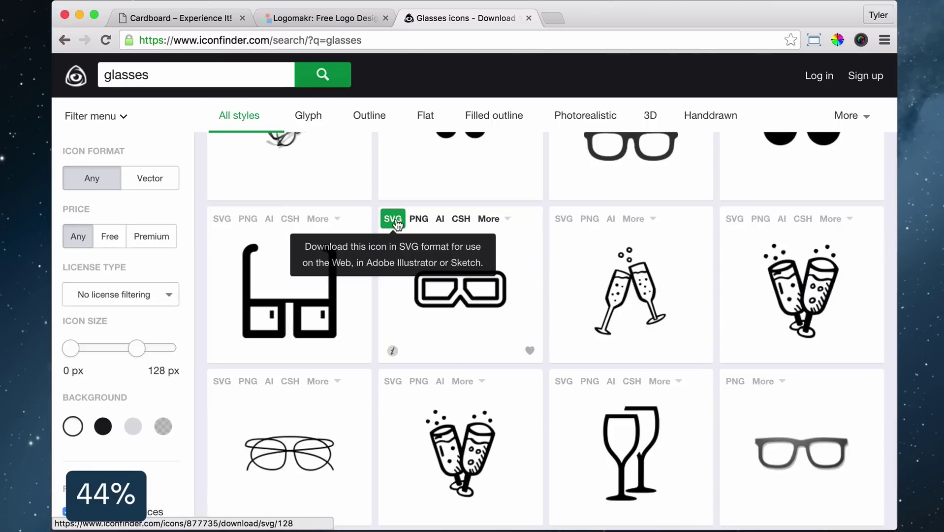
{"action": "left_click", "coordinate": [393, 218]}
{"action": "left_click", "coordinate": [333, 19]}
{"action": "left_click", "coordinate": [817, 74]}
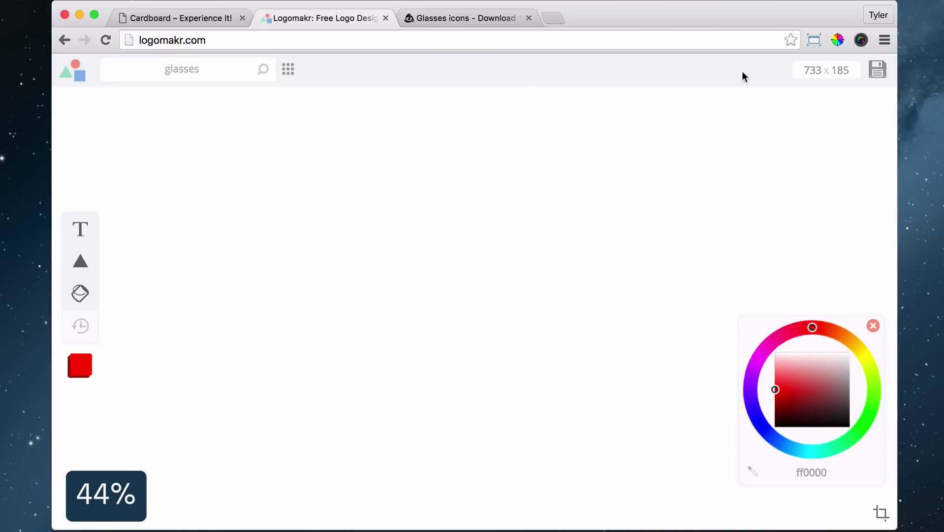
Make the glasses SVG a grey, tightly cropped logo saved to the Desktop, then close both tabs
{"action": "left_click_drag", "start_coordinate": [742, 76], "coordinate": [453, 276]}
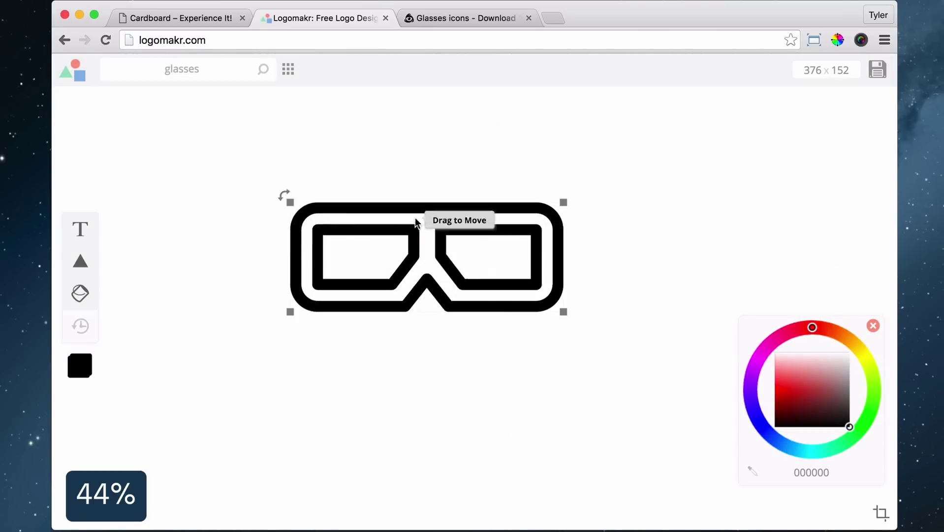
{"action": "left_click", "coordinate": [881, 513]}
{"action": "left_click_drag", "start_coordinate": [566, 320], "coordinate": [542, 305]}
{"action": "double_click", "coordinate": [542, 305]}
{"action": "left_click", "coordinate": [262, 219]}
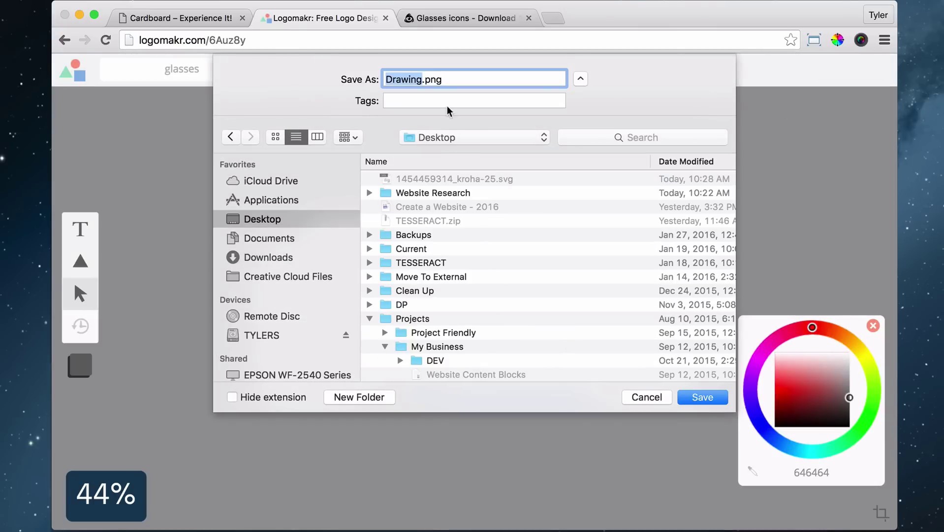
{"action": "left_click", "coordinate": [703, 397]}
{"action": "left_click", "coordinate": [386, 18]}
{"action": "left_click", "coordinate": [385, 18]}
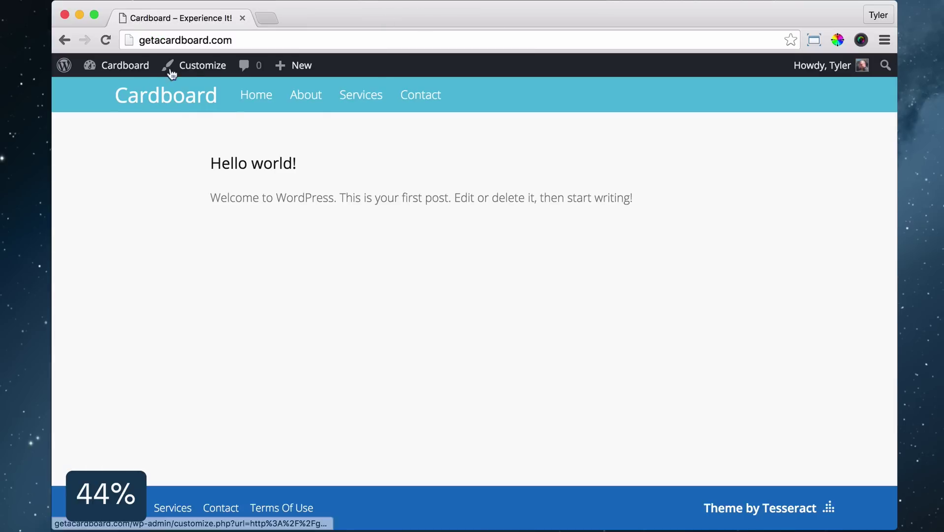
Upload logo.png as the header logo and adjust the Header Logo Height slider
{"action": "left_click", "coordinate": [200, 69]}
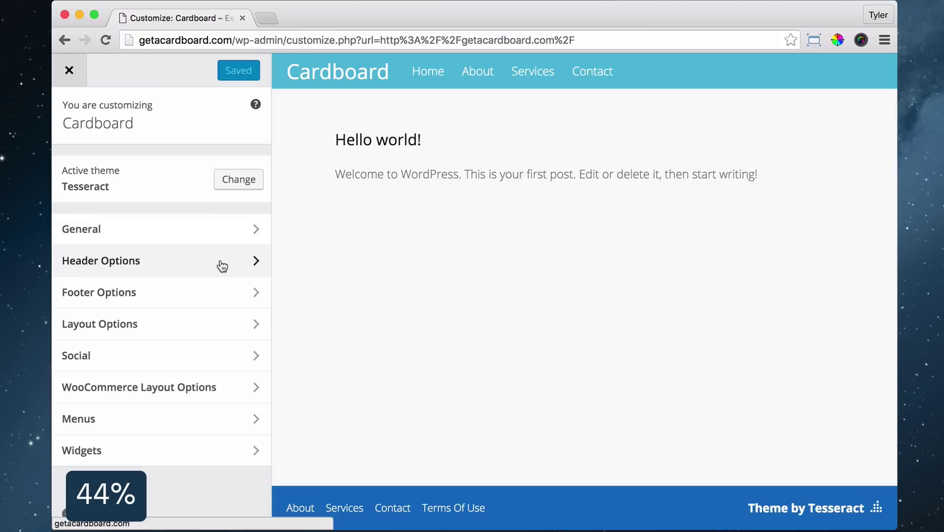
{"action": "left_click", "coordinate": [221, 263]}
{"action": "left_click", "coordinate": [208, 229]}
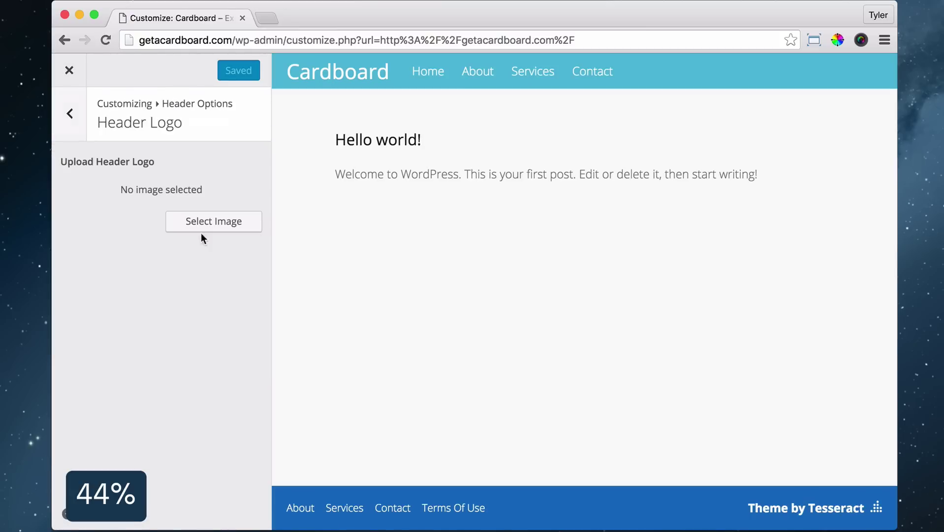
{"action": "left_click", "coordinate": [217, 224]}
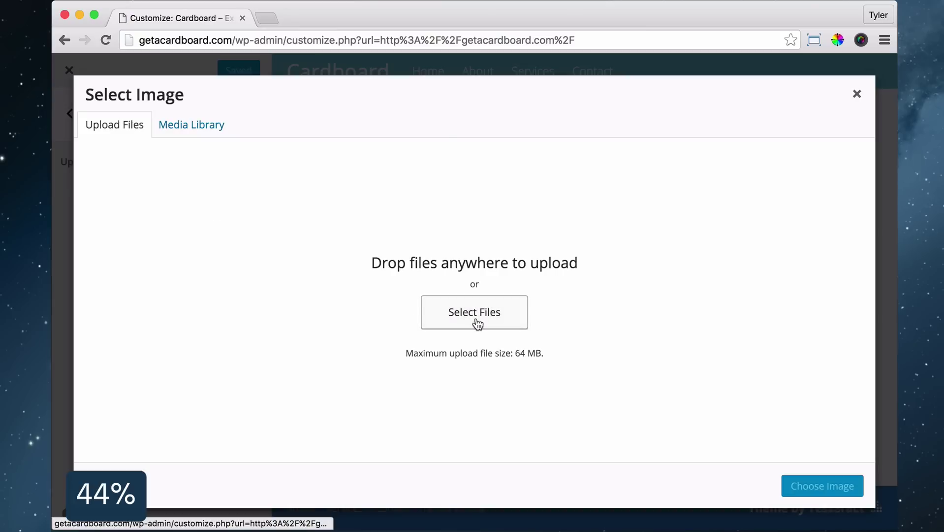
{"action": "left_click", "coordinate": [475, 319]}
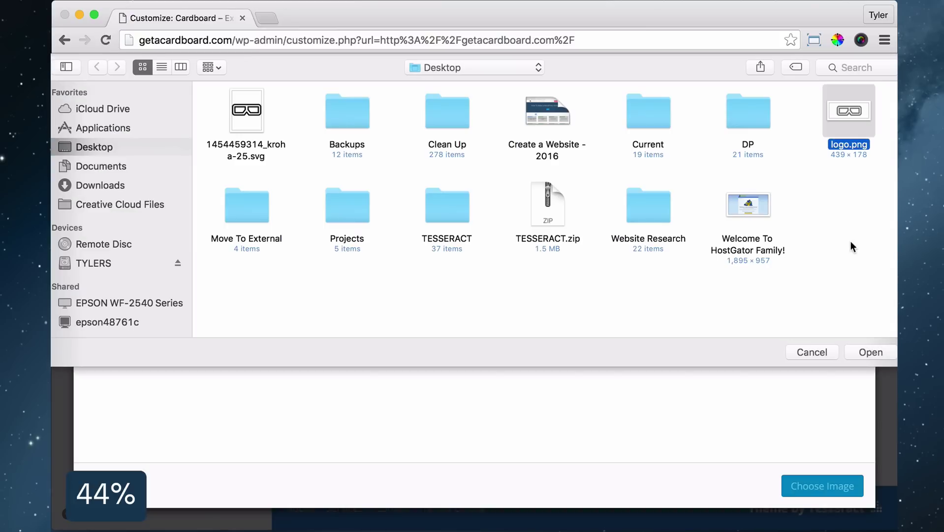
{"action": "left_click", "coordinate": [871, 352]}
{"action": "left_click", "coordinate": [822, 486]}
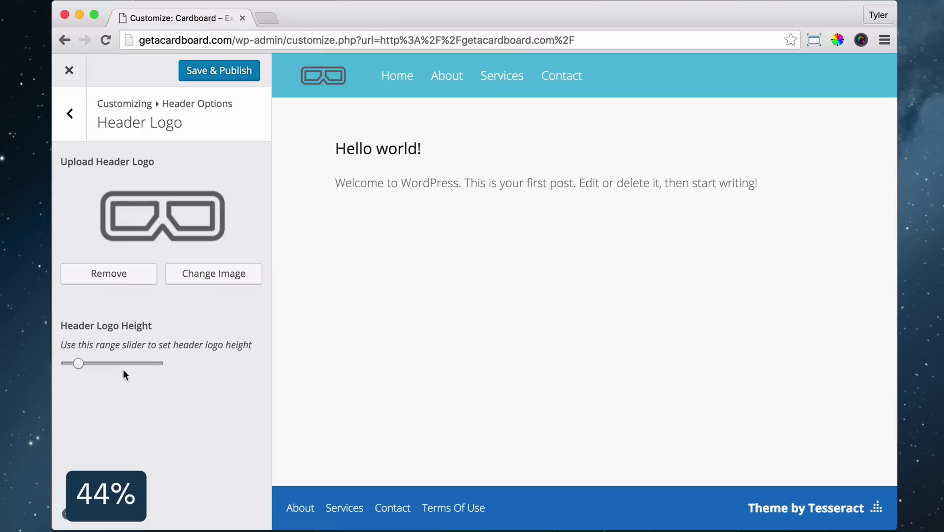
{"action": "left_click_drag", "start_coordinate": [80, 363], "coordinate": [75, 364]}
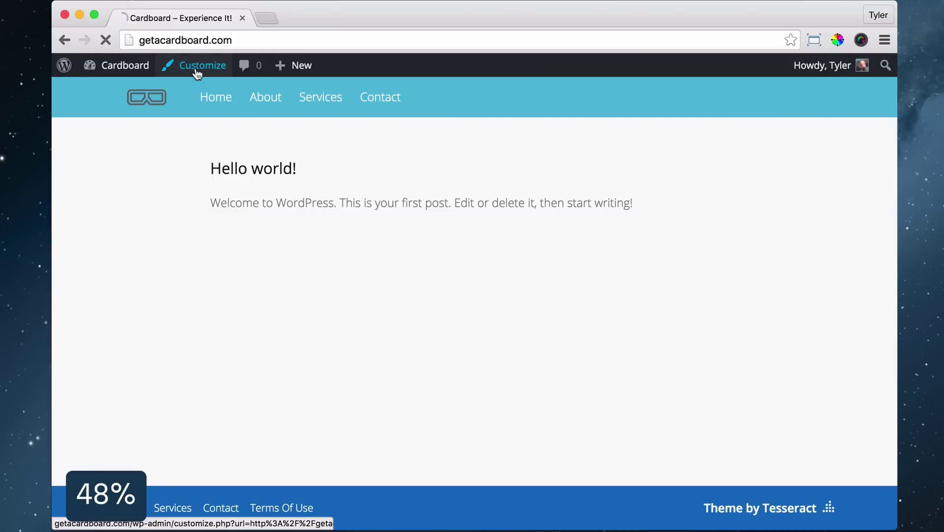
Set the header background colour to white in Header Colors
{"action": "left_click", "coordinate": [198, 73]}
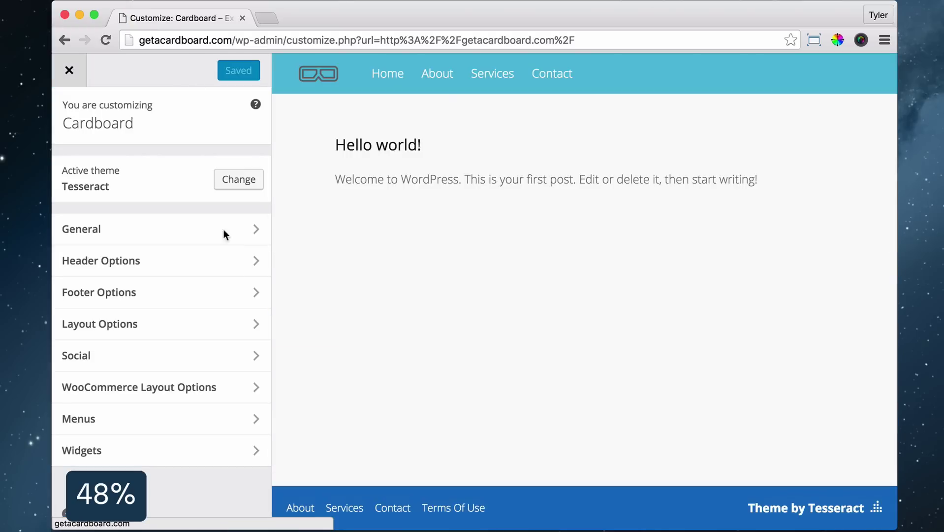
{"action": "left_click", "coordinate": [244, 266]}
{"action": "left_click", "coordinate": [247, 170]}
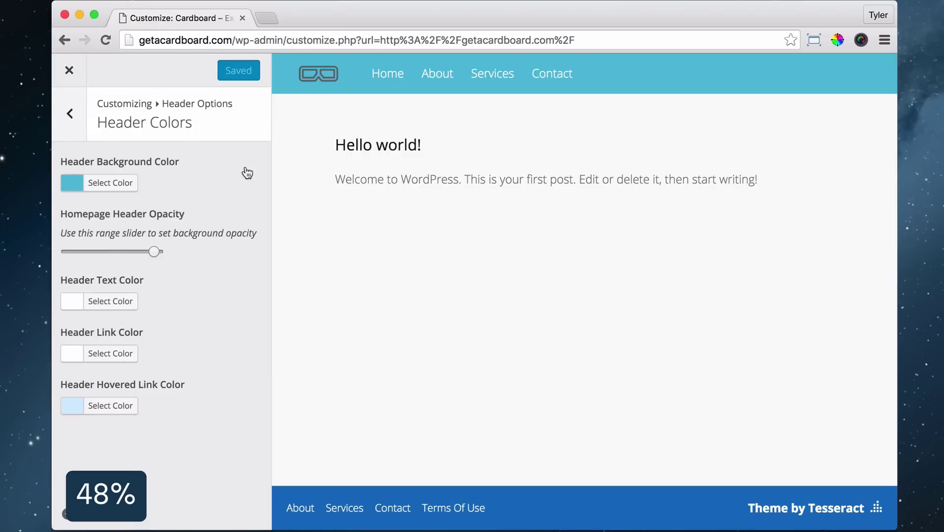
{"action": "left_click", "coordinate": [120, 191]}
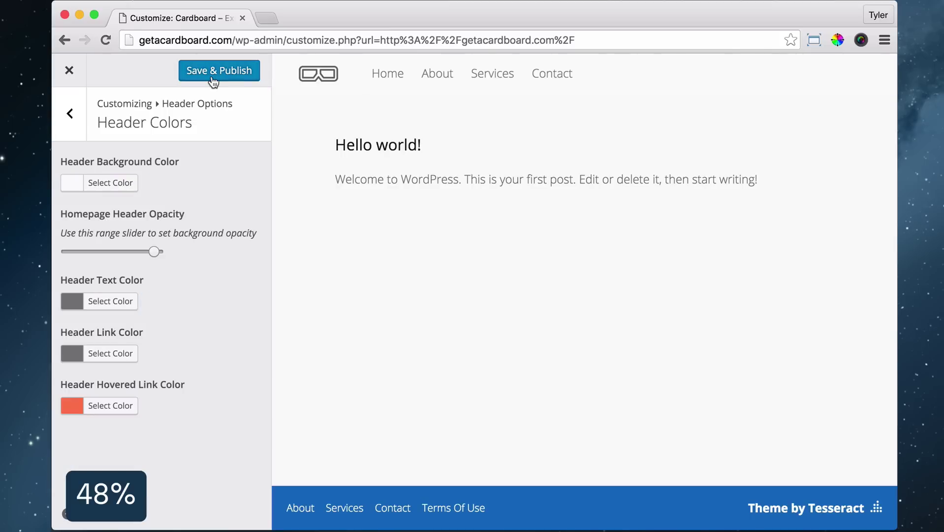
{"action": "left_click", "coordinate": [69, 113]}
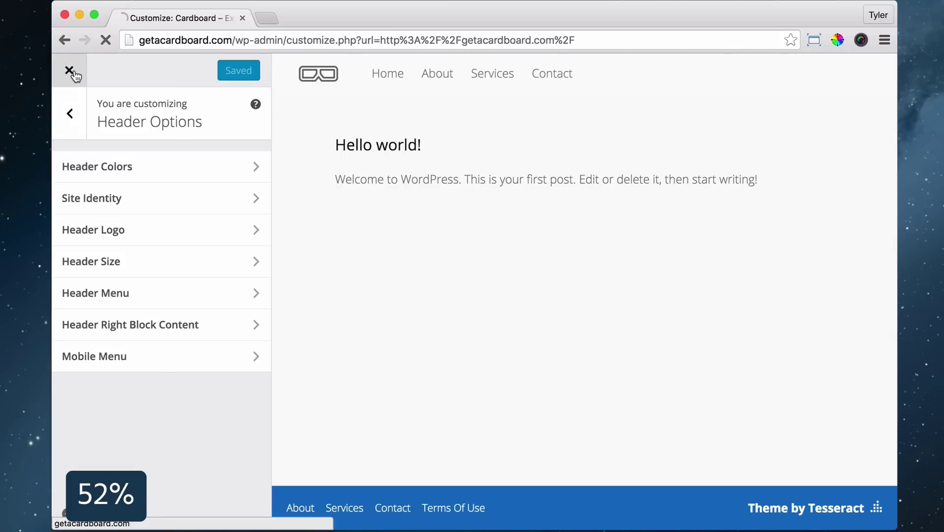
{"action": "left_click", "coordinate": [69, 70]}
Give the footer a light background colour in Footer Colors and publish the changes
{"action": "left_click", "coordinate": [204, 65]}
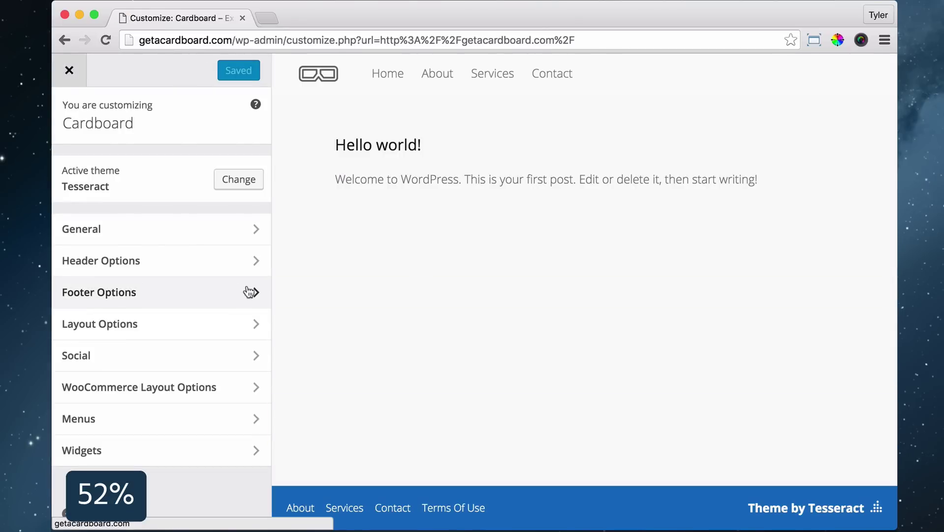
{"action": "left_click", "coordinate": [250, 292]}
{"action": "left_click", "coordinate": [239, 168]}
{"action": "left_click", "coordinate": [101, 181]}
{"action": "left_click", "coordinate": [138, 237]}
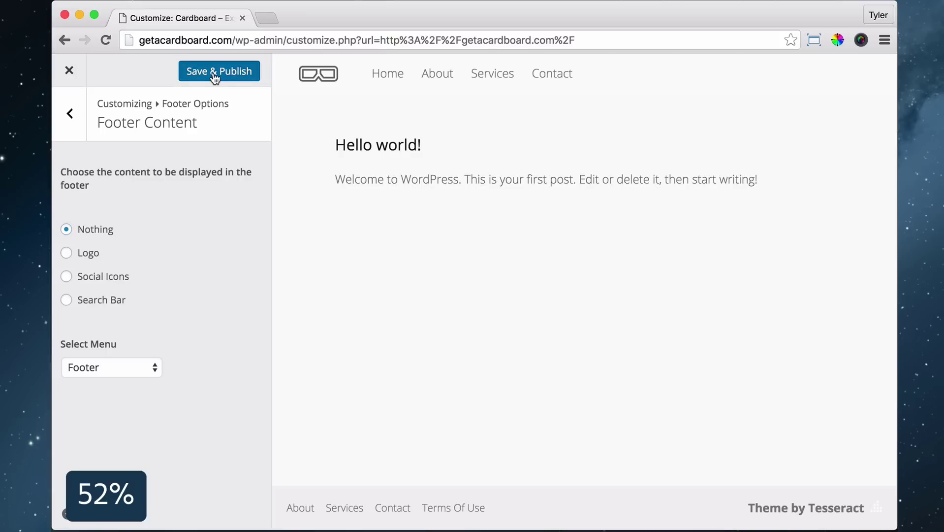
{"action": "left_click", "coordinate": [213, 73]}
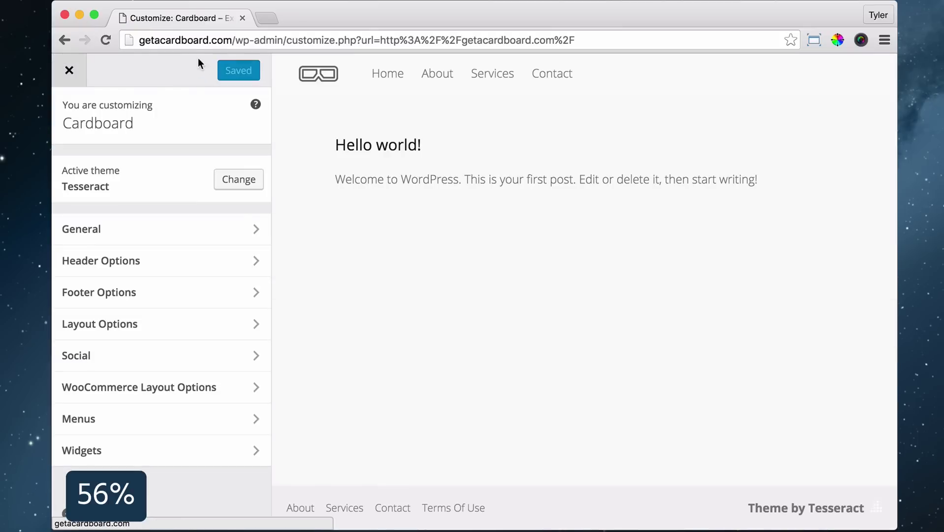
Set the site background colour back to white (#ffffff) and publish it
{"action": "left_click", "coordinate": [232, 227]}
{"action": "left_click", "coordinate": [196, 172]}
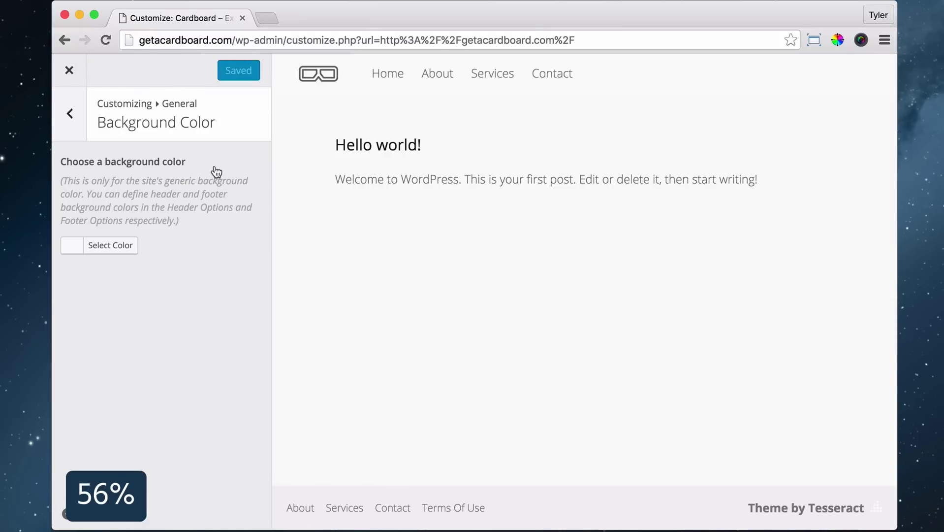
{"action": "left_click", "coordinate": [84, 244]}
{"action": "left_click_drag", "start_coordinate": [133, 312], "coordinate": [149, 286]}
{"action": "left_click", "coordinate": [221, 245]}
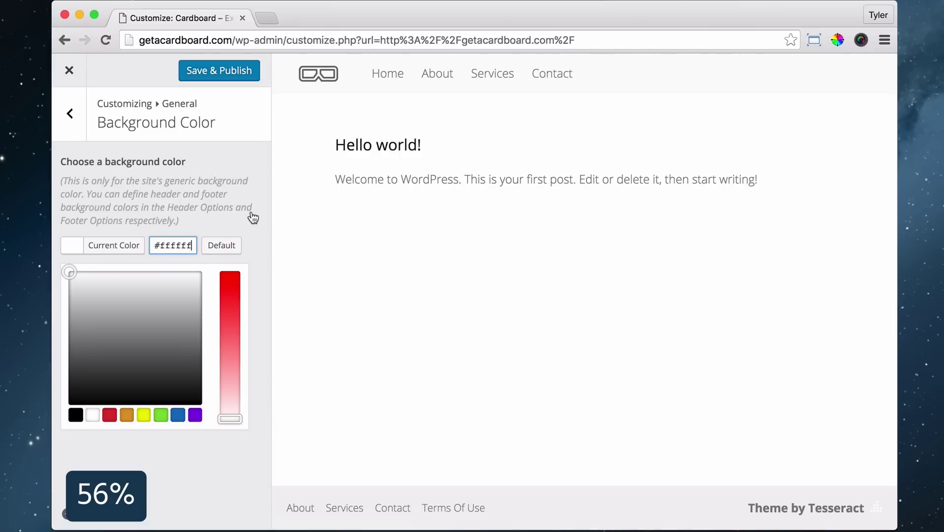
{"action": "left_click", "coordinate": [243, 72]}
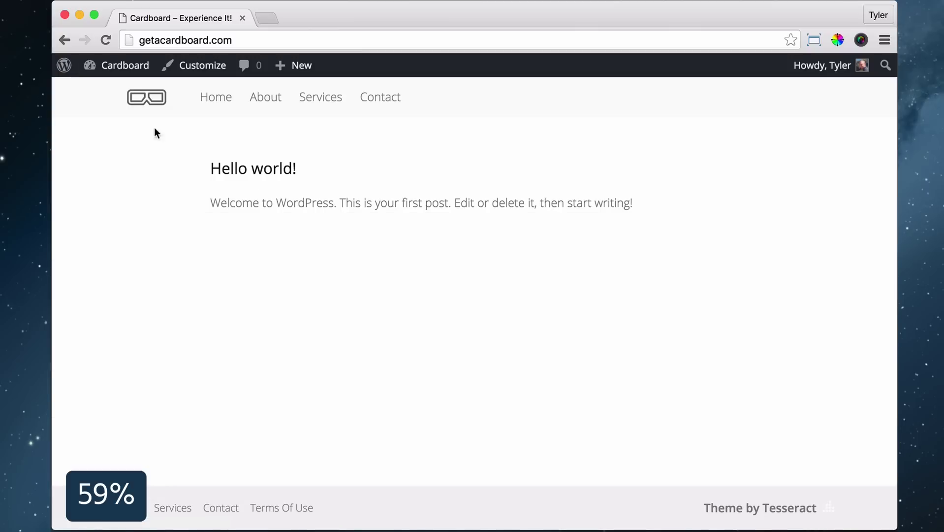
{"action": "mouse_move", "coordinate": [124, 65]}
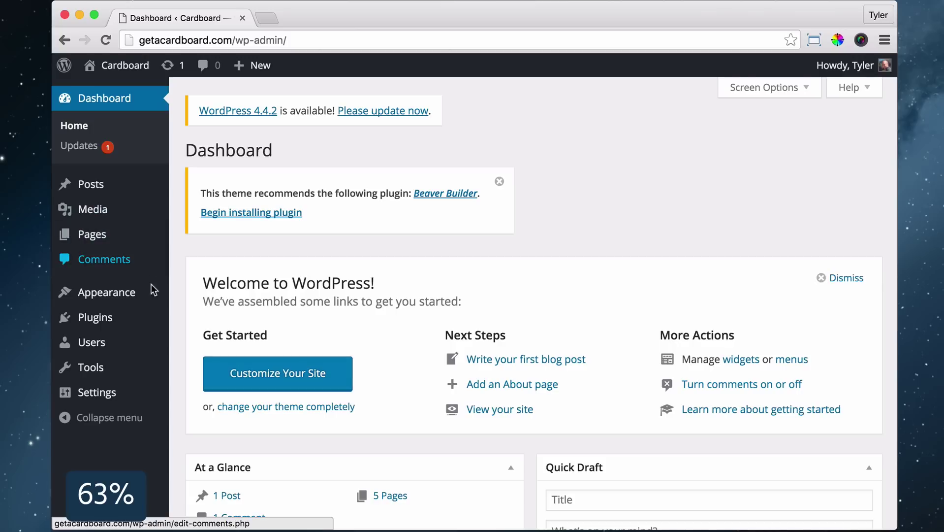
Search plugins for 'beaver builder', then install and activate Beaver Builder
{"action": "mouse_move", "coordinate": [113, 326]}
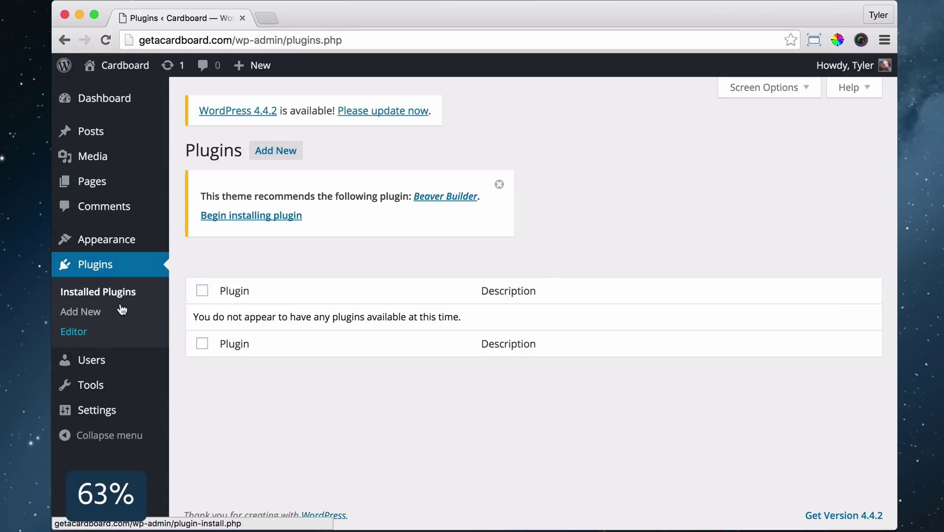
{"action": "left_click", "coordinate": [122, 309]}
{"action": "type", "text": "beaver builder"}
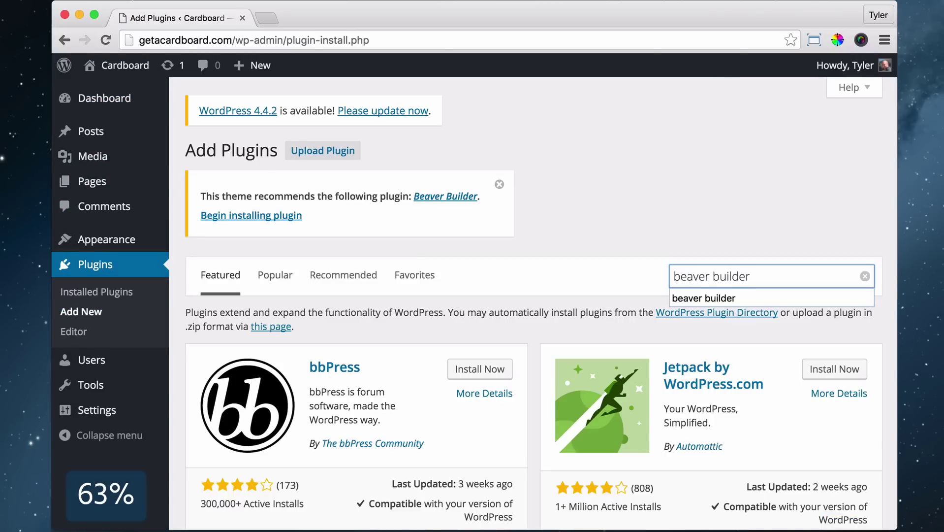
{"action": "key", "text": "Return"}
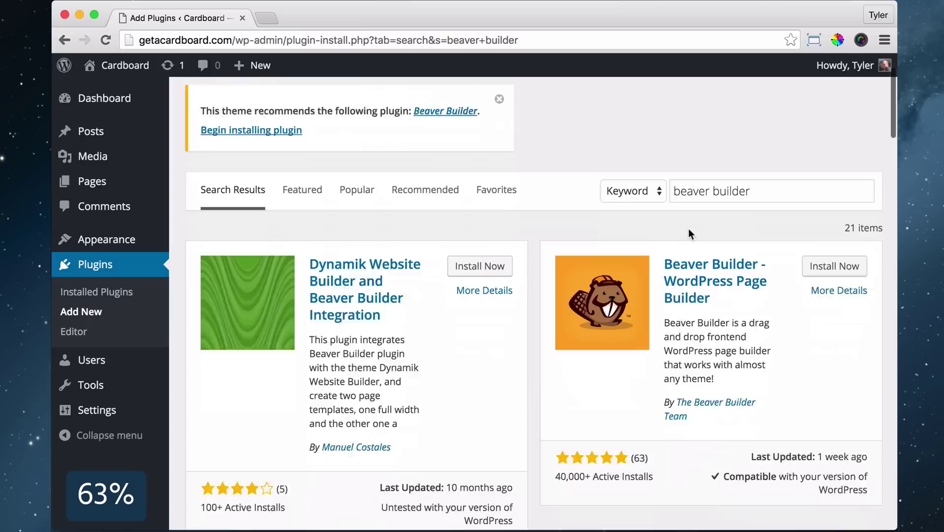
{"action": "left_click", "coordinate": [835, 236]}
{"action": "left_click", "coordinate": [713, 487]}
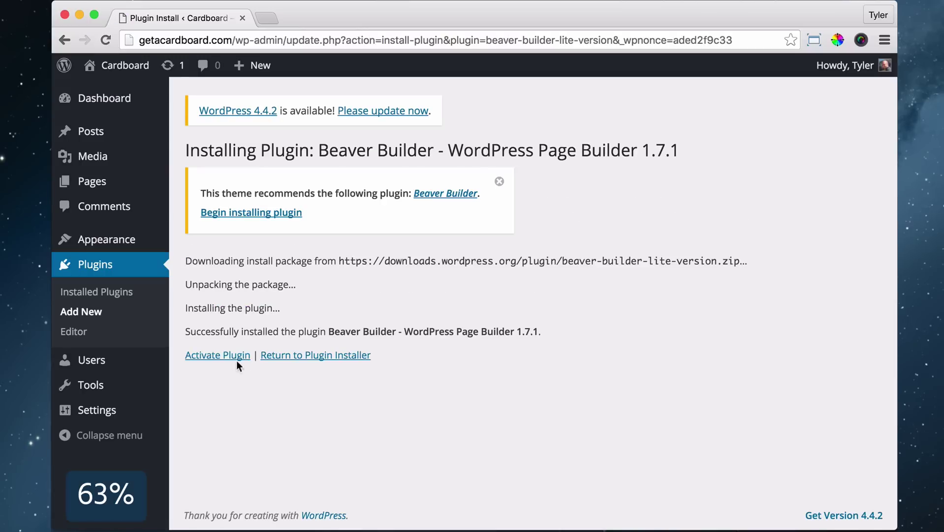
{"action": "left_click", "coordinate": [173, 363]}
{"action": "mouse_move", "coordinate": [127, 82]}
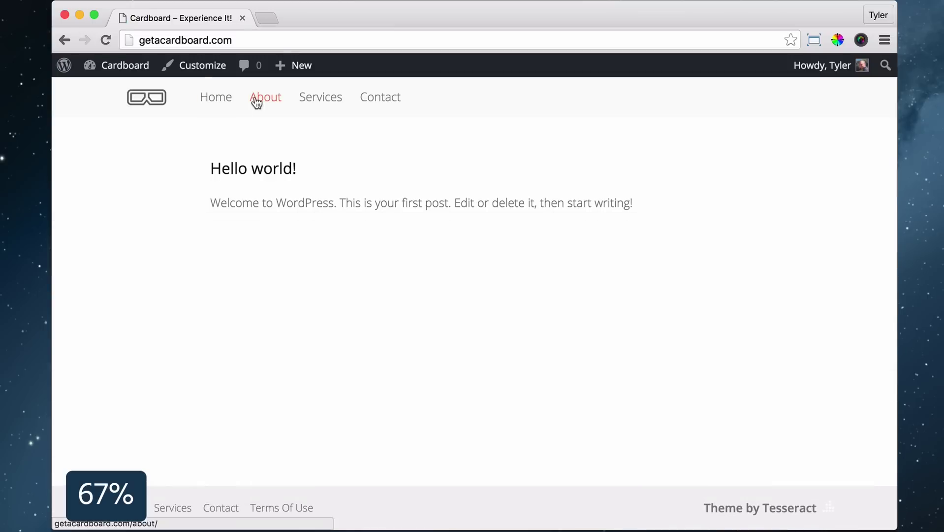
Choose a static front page, set it to Home, and publish the change
{"action": "left_click", "coordinate": [202, 69]}
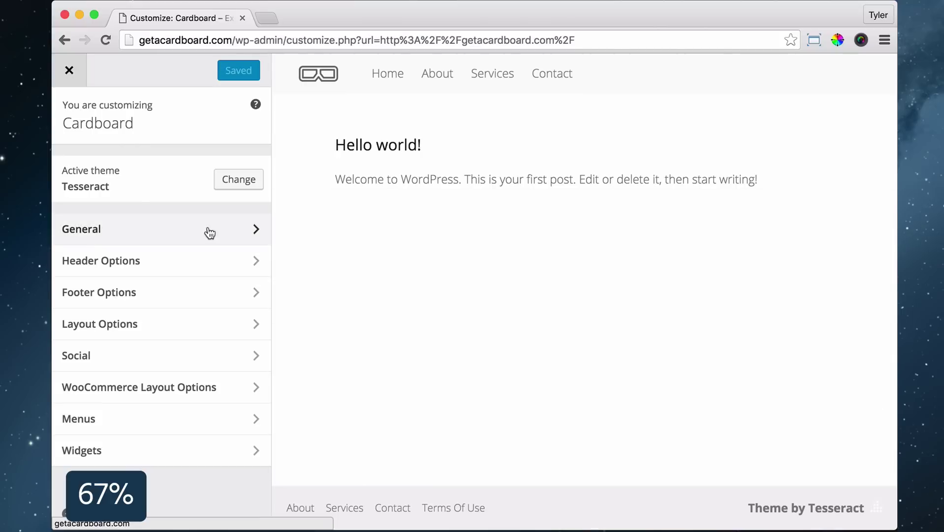
{"action": "left_click", "coordinate": [207, 230]}
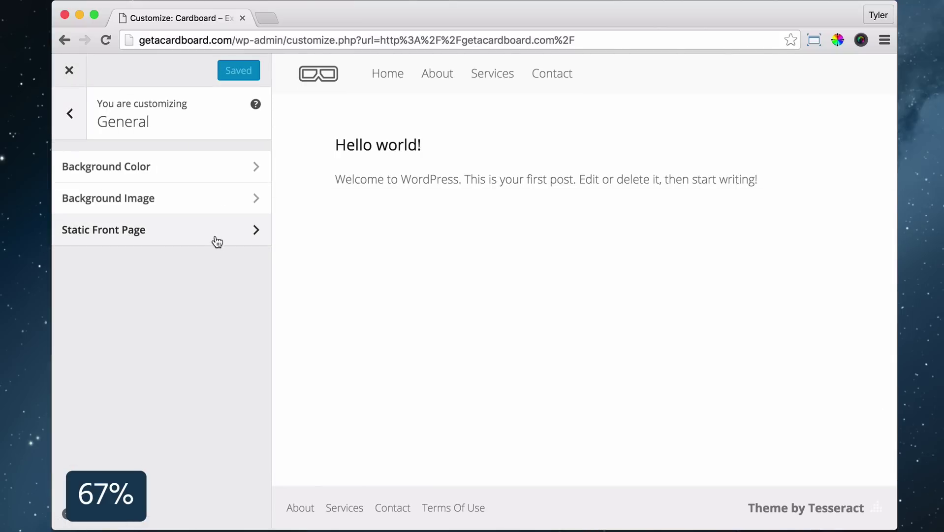
{"action": "left_click", "coordinate": [216, 232]}
{"action": "left_click", "coordinate": [89, 241]}
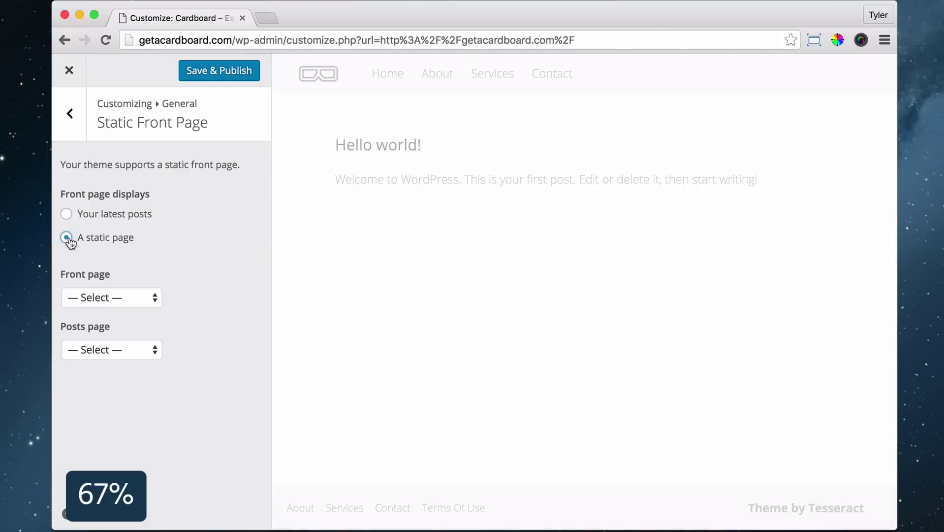
{"action": "left_click", "coordinate": [133, 298]}
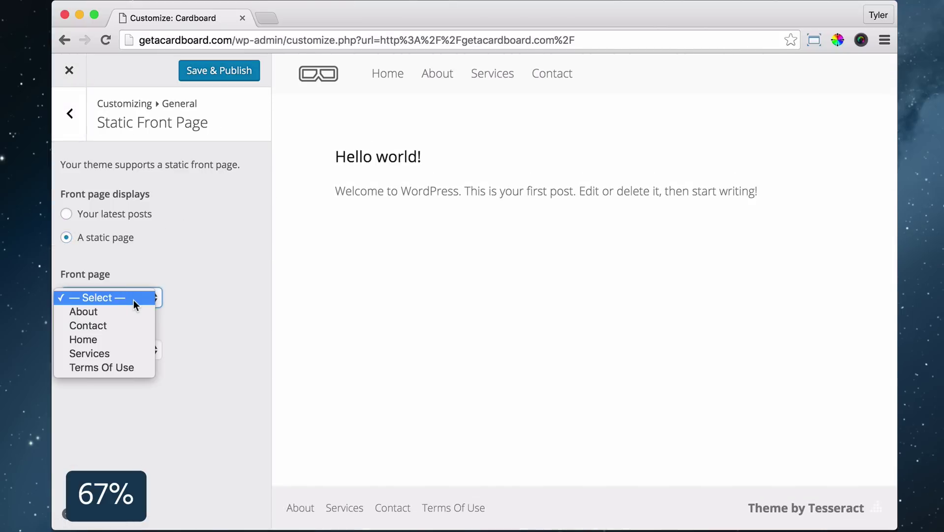
{"action": "left_click", "coordinate": [122, 338]}
{"action": "left_click", "coordinate": [229, 72]}
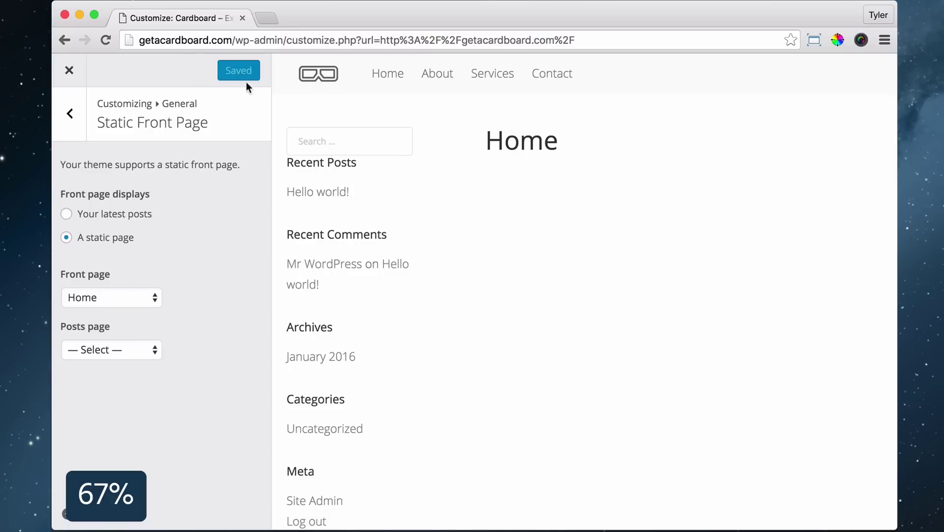
{"action": "left_click", "coordinate": [69, 70]}
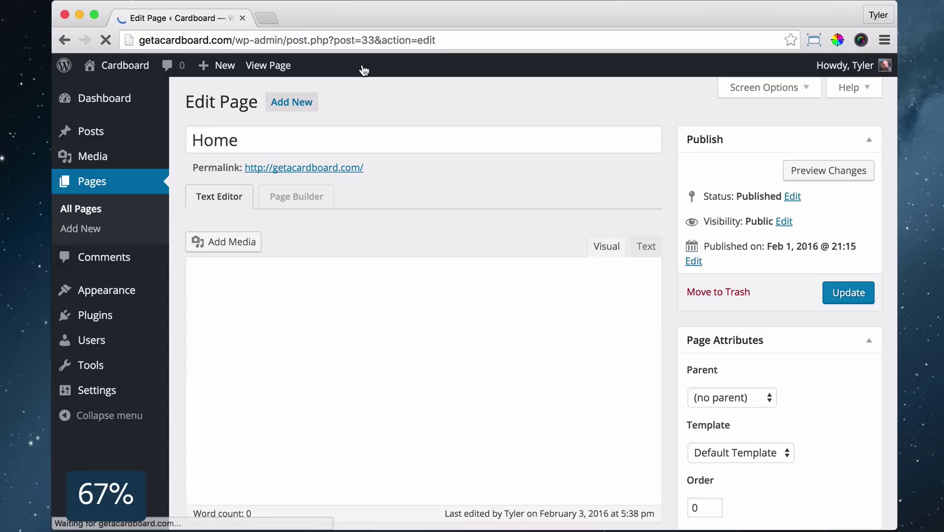
Apply the Full Width Page template to the Home page
{"action": "scroll", "coordinate": [688, 317], "scroll_direction": "down", "scroll_amount": 3}
{"action": "left_click", "coordinate": [753, 349]}
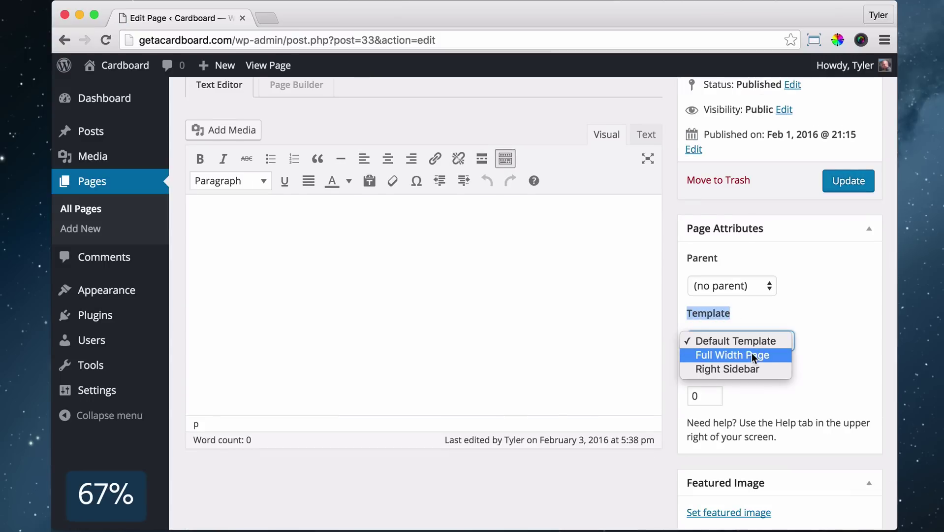
{"action": "left_click", "coordinate": [748, 355]}
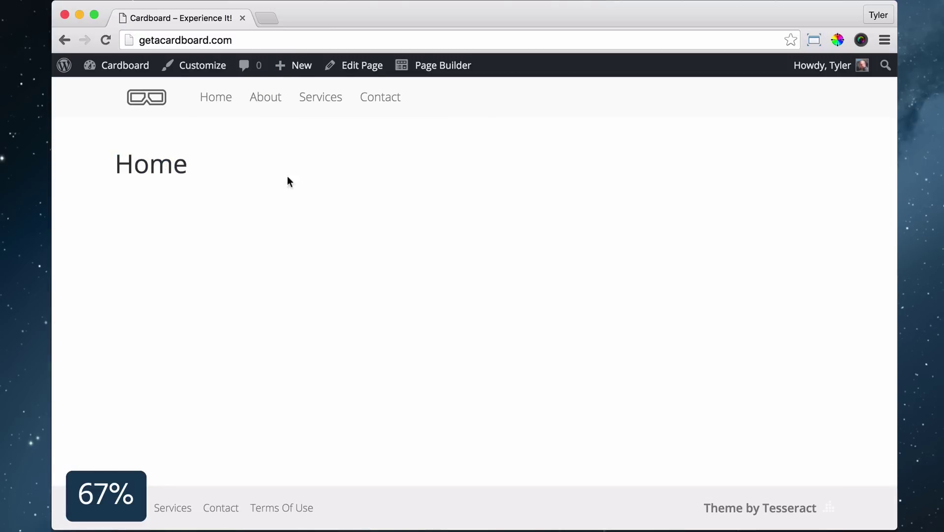
Add a one-column row to the Home page in Beaver Builder and make it full width
{"action": "left_click", "coordinate": [442, 65]}
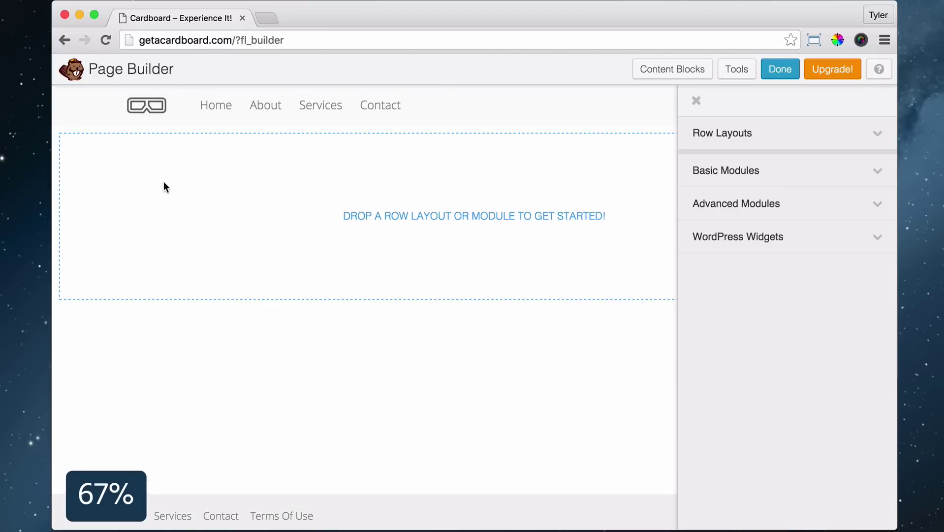
{"action": "left_click", "coordinate": [808, 139]}
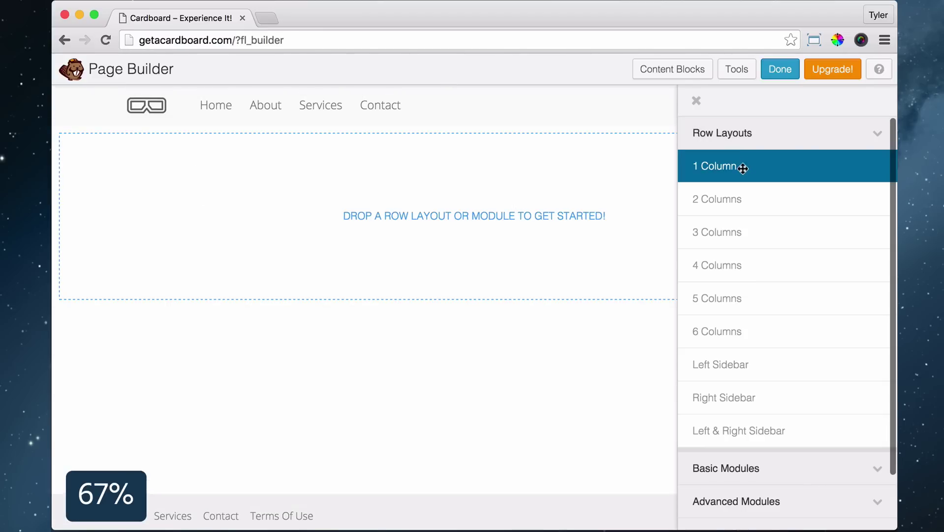
{"action": "left_click_drag", "start_coordinate": [735, 171], "coordinate": [325, 192]}
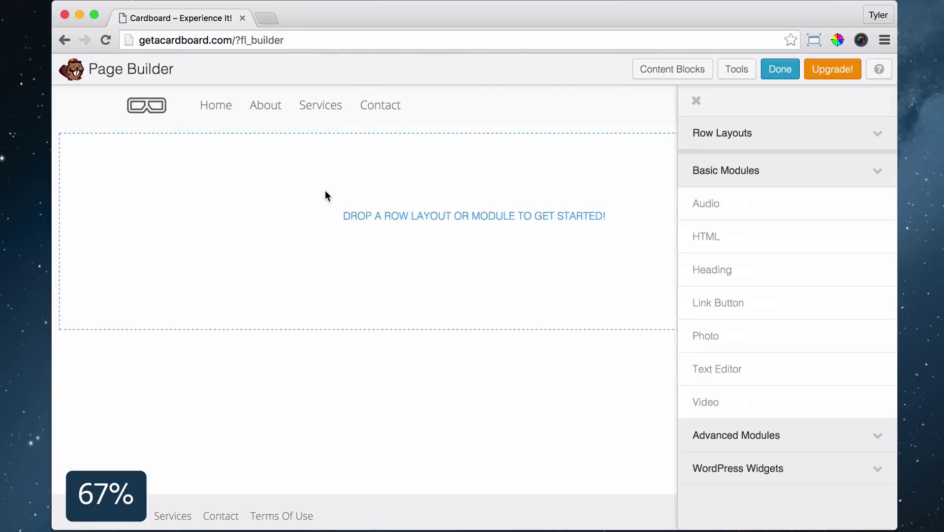
{"action": "left_click", "coordinate": [134, 115]}
{"action": "left_click", "coordinate": [472, 180]}
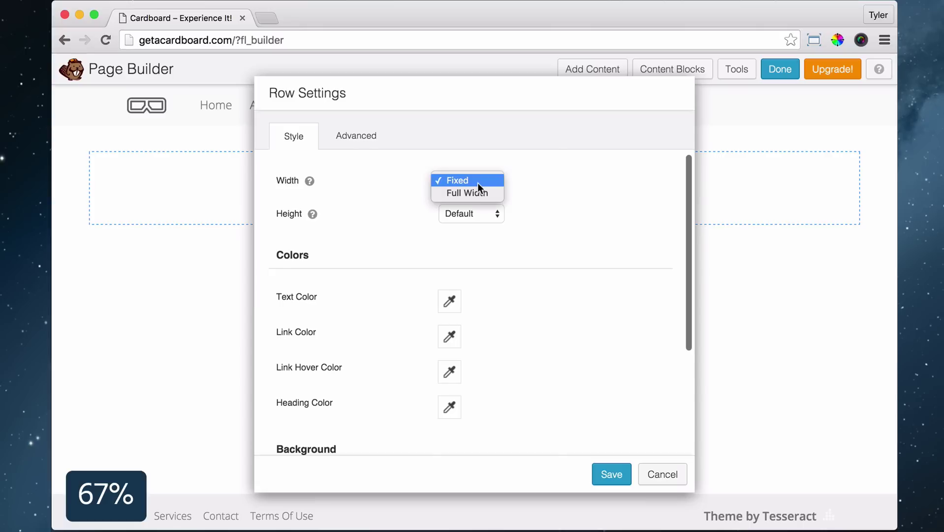
{"action": "left_click", "coordinate": [470, 193]}
Upload hero-home.jpg and use it as the row's photo background
{"action": "scroll", "coordinate": [611, 221], "scroll_direction": "down", "scroll_amount": 5}
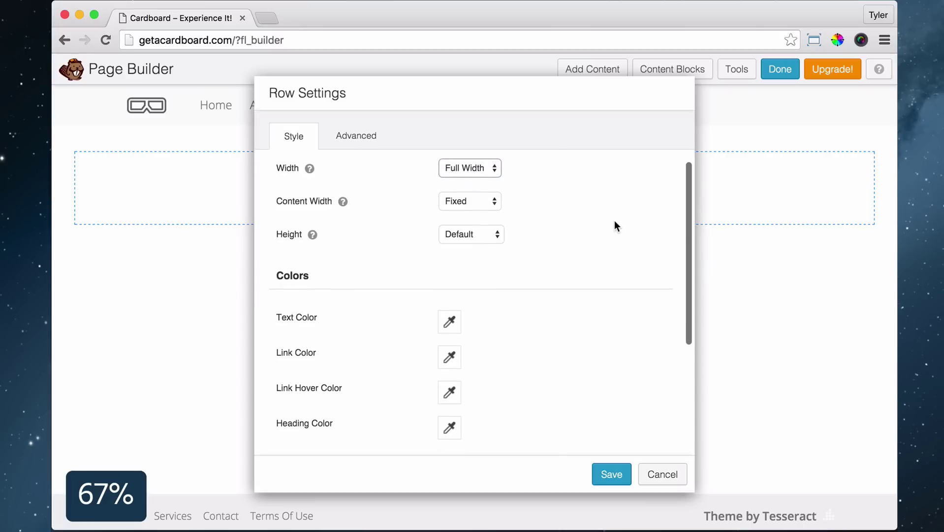
{"action": "left_click", "coordinate": [475, 329]}
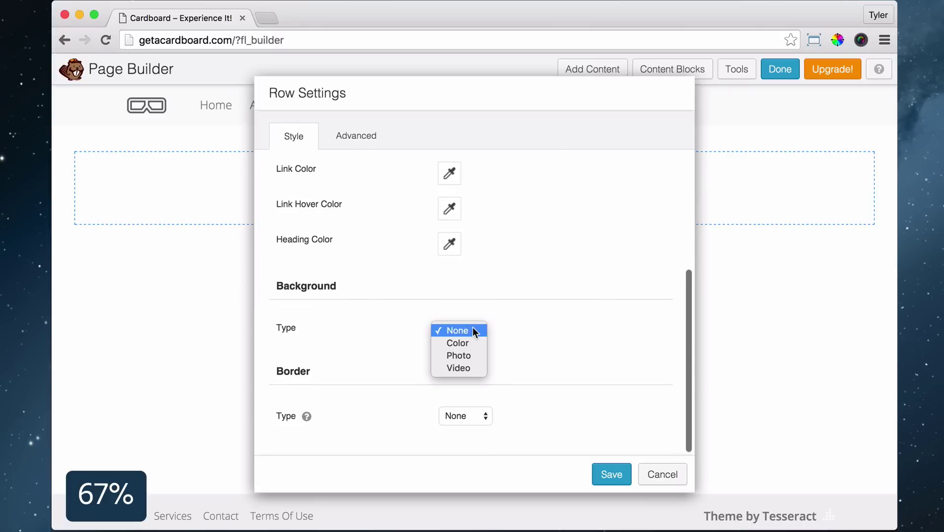
{"action": "left_click", "coordinate": [470, 354]}
{"action": "left_click", "coordinate": [475, 418]}
{"action": "left_click", "coordinate": [114, 130]}
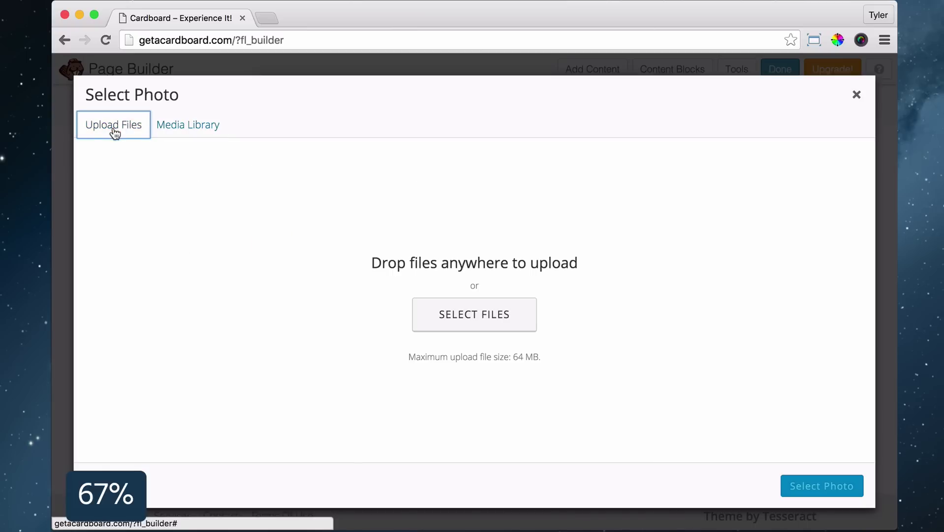
{"action": "left_click", "coordinate": [474, 312]}
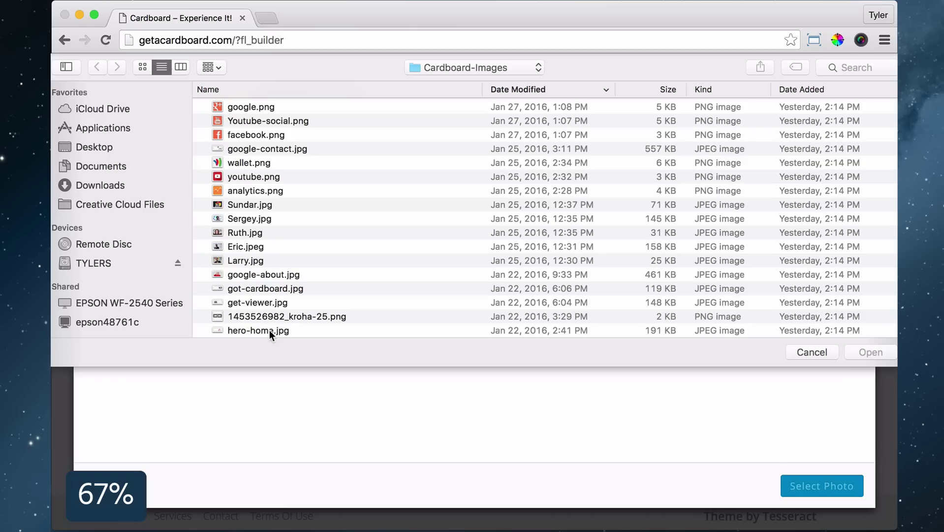
{"action": "left_click", "coordinate": [269, 330]}
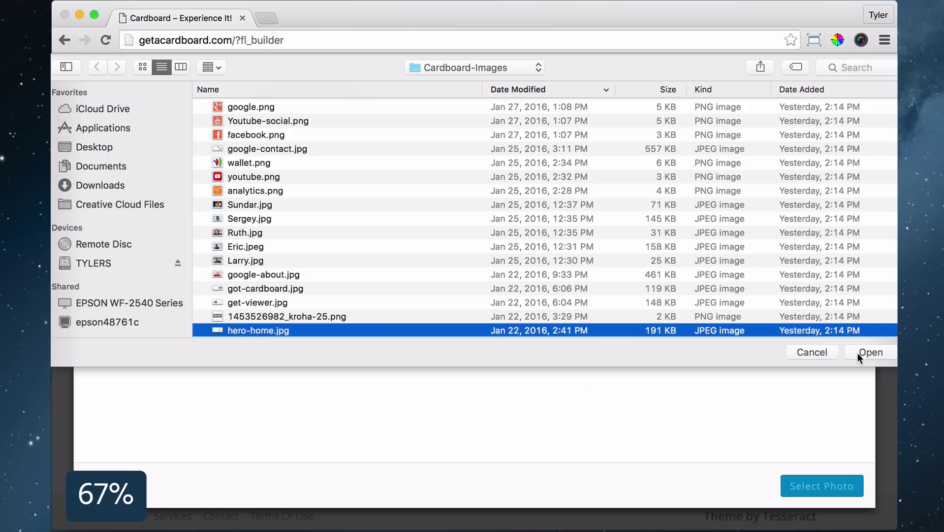
{"action": "left_click", "coordinate": [858, 353]}
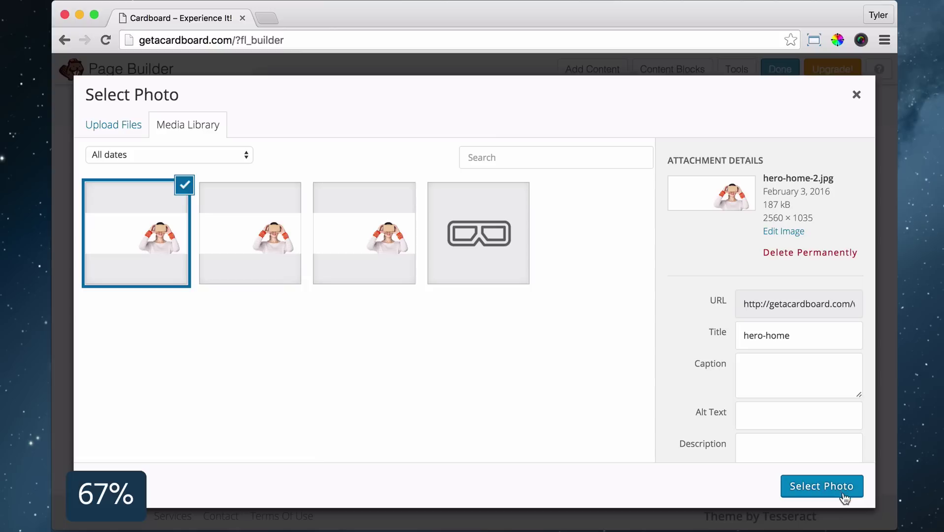
{"action": "left_click", "coordinate": [822, 487]}
Make the row full height with the photo anchored Right Bottom, and save
{"action": "scroll", "coordinate": [635, 326], "scroll_direction": "up", "scroll_amount": 5}
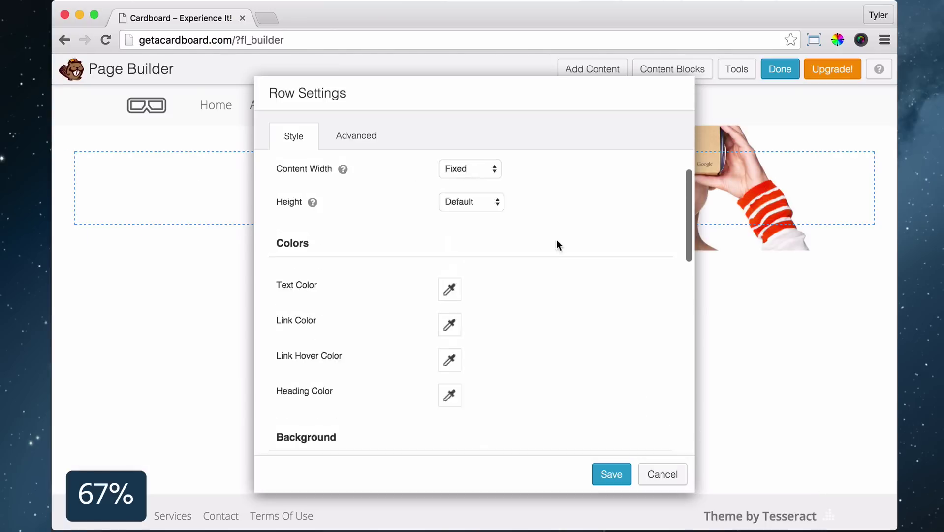
{"action": "left_click", "coordinate": [485, 248]}
{"action": "left_click", "coordinate": [474, 262]}
{"action": "scroll", "coordinate": [594, 237], "scroll_direction": "down", "scroll_amount": 6}
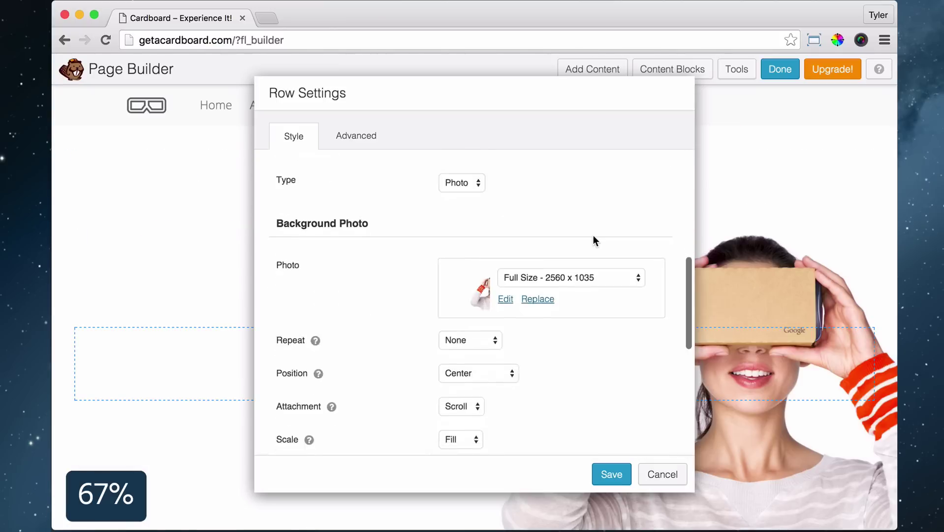
{"action": "left_click", "coordinate": [491, 284]}
{"action": "left_click", "coordinate": [490, 343]}
{"action": "scroll", "coordinate": [604, 298], "scroll_direction": "down", "scroll_amount": 3}
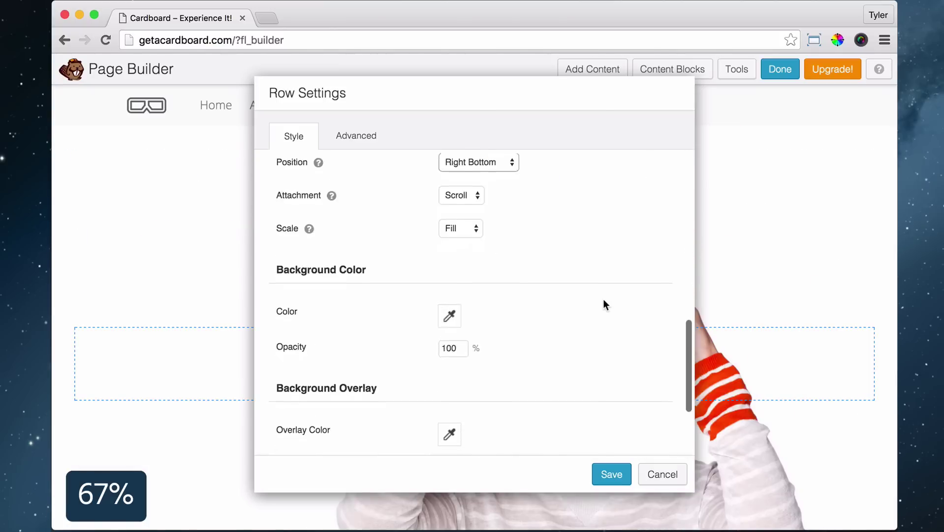
{"action": "left_click", "coordinate": [611, 473]}
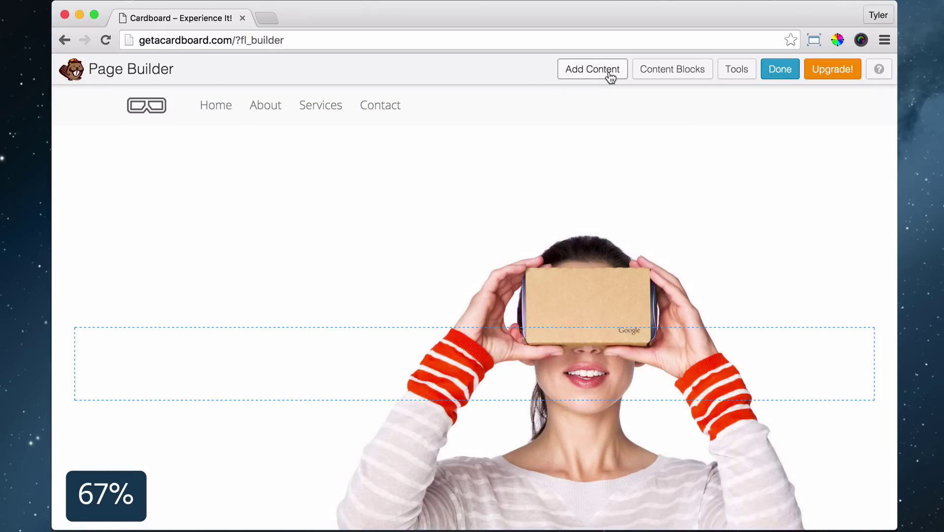
Add a Heading module reading 'GOOGLE CARDBOARD' at size 42 to the hero row
{"action": "left_click", "coordinate": [610, 78]}
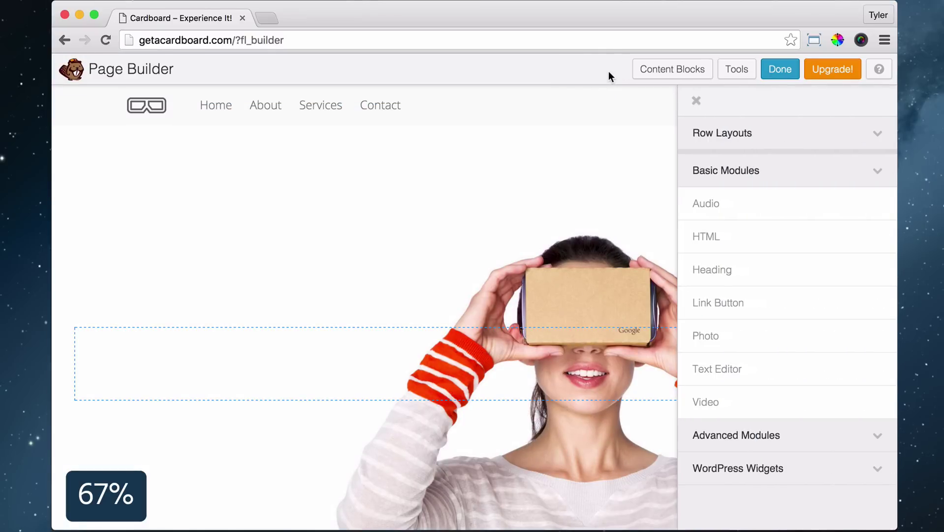
{"action": "left_click", "coordinate": [868, 175]}
{"action": "left_click", "coordinate": [842, 170]}
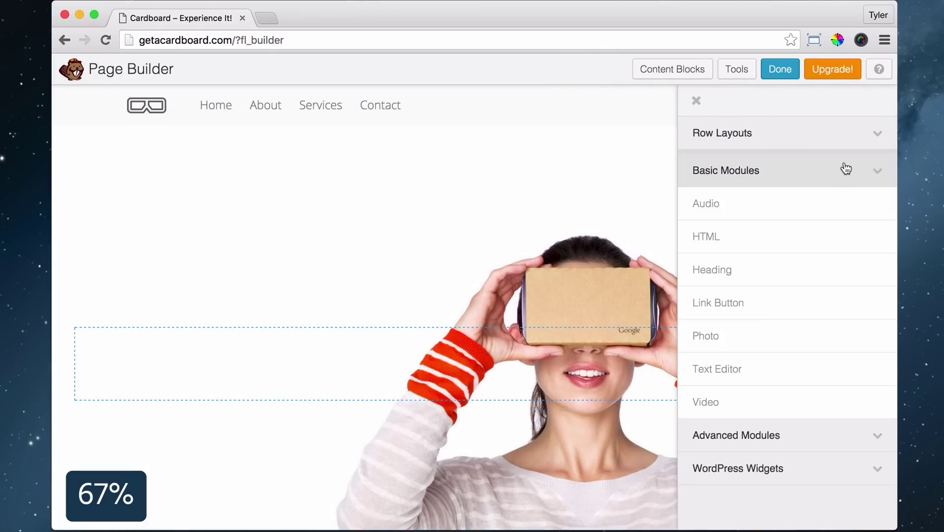
{"action": "left_click_drag", "start_coordinate": [736, 274], "coordinate": [223, 247]}
{"action": "left_click", "coordinate": [567, 224]}
{"action": "type", "text": "GOOGLE CARDBOARD"}
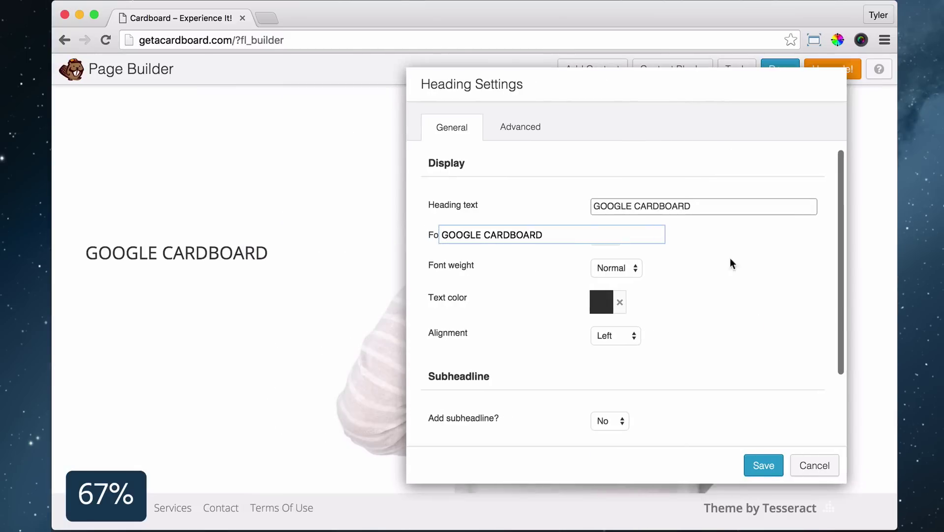
{"action": "key", "text": "Tab"}
{"action": "type", "text": "42"}
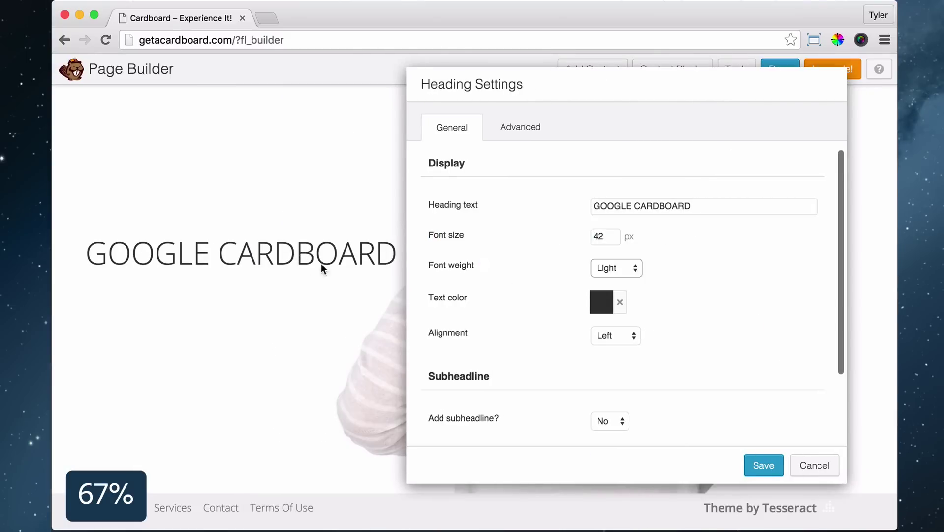
Make the heading black with a 0 top margin and save it
{"action": "left_click", "coordinate": [601, 301]}
{"action": "left_click_drag", "start_coordinate": [593, 477], "coordinate": [582, 506]}
{"action": "left_click", "coordinate": [530, 135]}
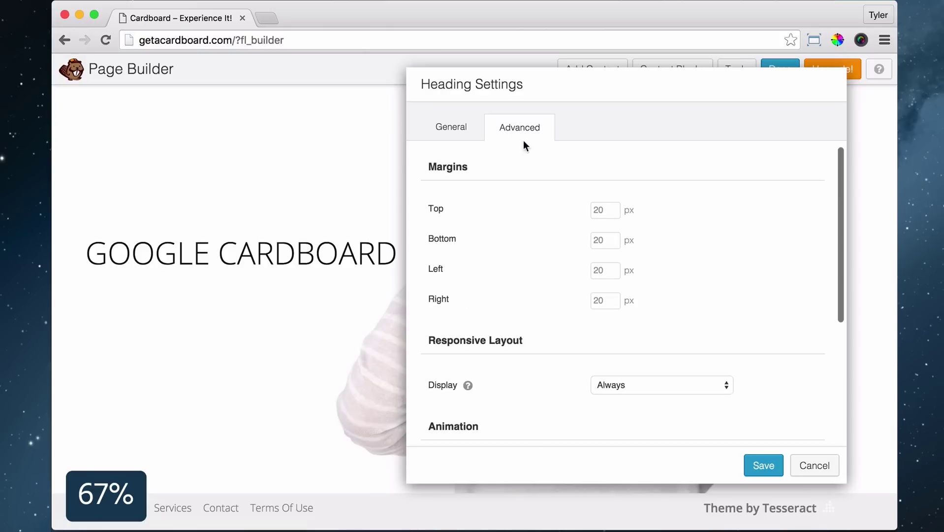
{"action": "type", "text": "0"}
{"action": "scroll", "coordinate": [742, 258], "scroll_direction": "down", "scroll_amount": 5}
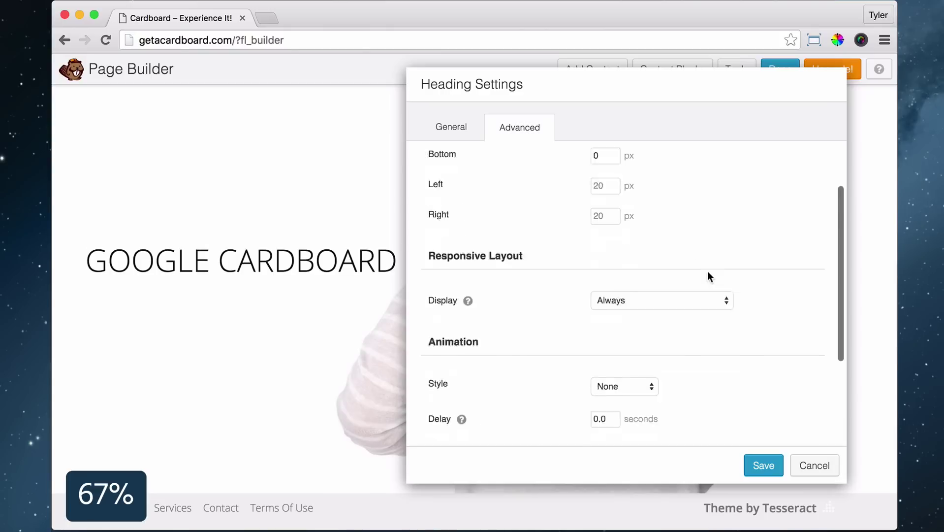
{"action": "left_click", "coordinate": [766, 469]}
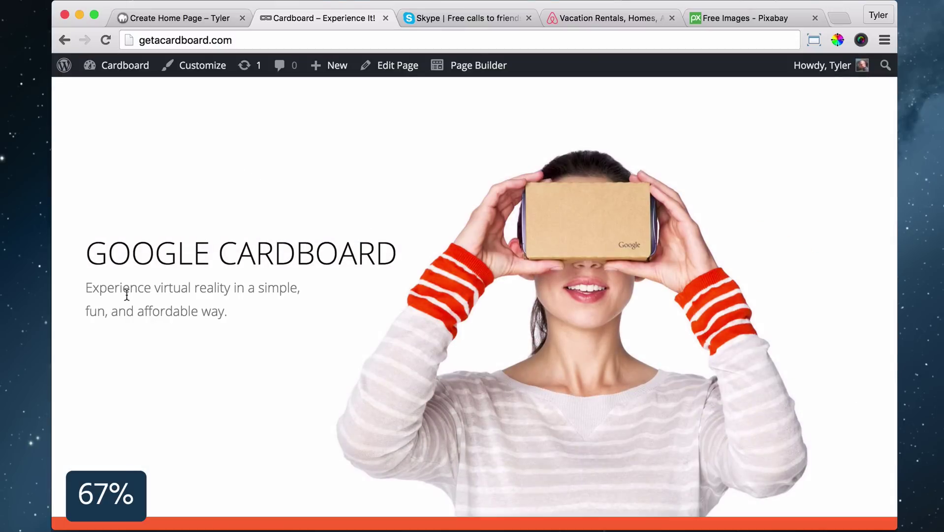
Add a Text Editor module and paste the hero tagline as plain text
{"action": "triple_click", "coordinate": [127, 289]}
{"action": "key", "text": "ctrl+c"}
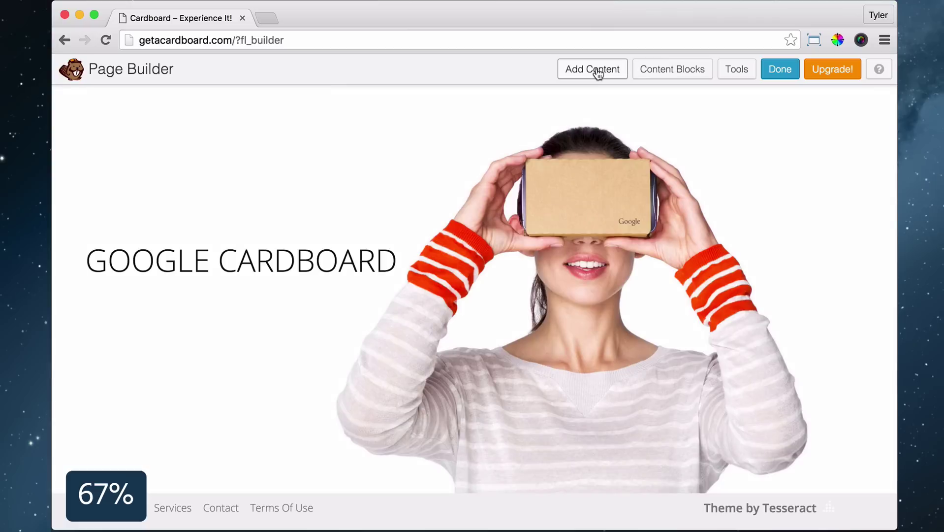
{"action": "left_click", "coordinate": [594, 69]}
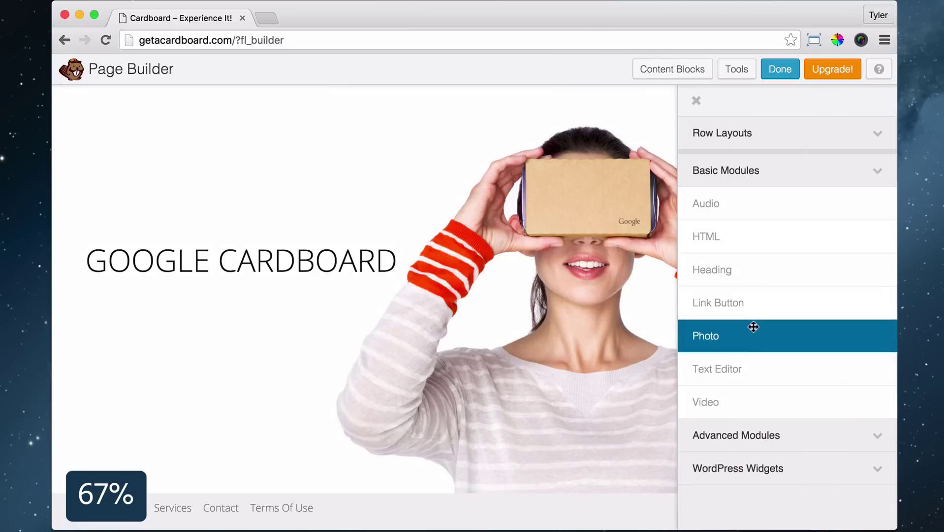
{"action": "left_click_drag", "start_coordinate": [738, 367], "coordinate": [187, 291]}
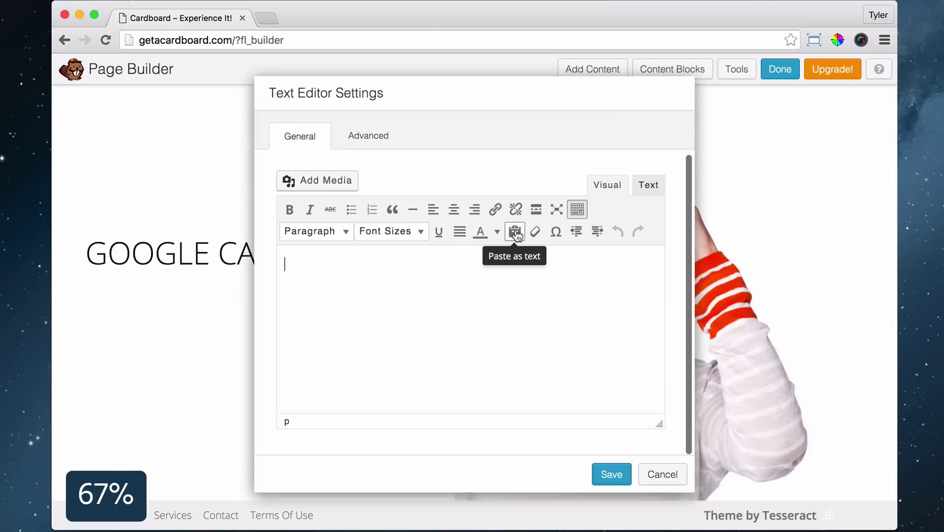
{"action": "left_click", "coordinate": [515, 232]}
{"action": "left_click", "coordinate": [634, 336]}
{"action": "key", "text": "ctrl+v"}
Give the tagline a 20px font size and 0 top margin, then save
{"action": "left_click_drag", "start_coordinate": [480, 266], "coordinate": [284, 266]}
{"action": "left_click", "coordinate": [416, 232]}
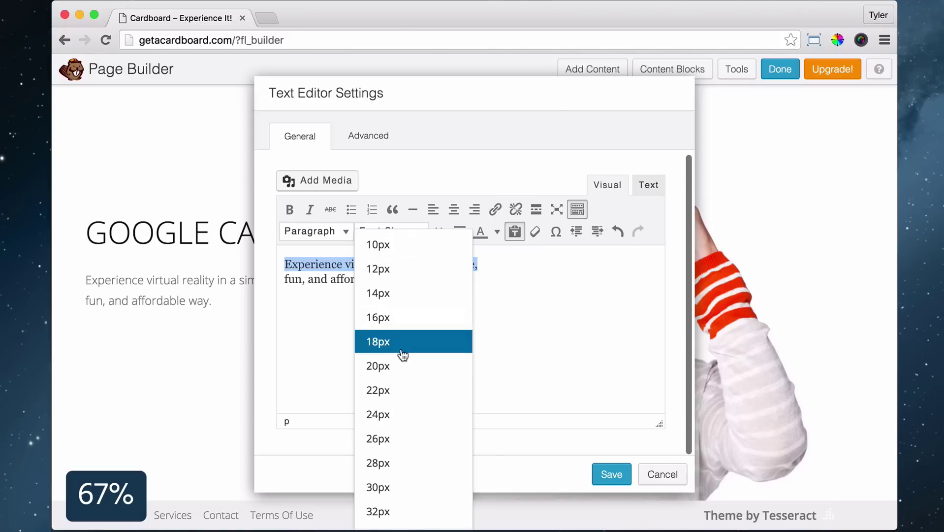
{"action": "left_click", "coordinate": [400, 364]}
{"action": "left_click", "coordinate": [388, 135]}
{"action": "left_click", "coordinate": [456, 220]}
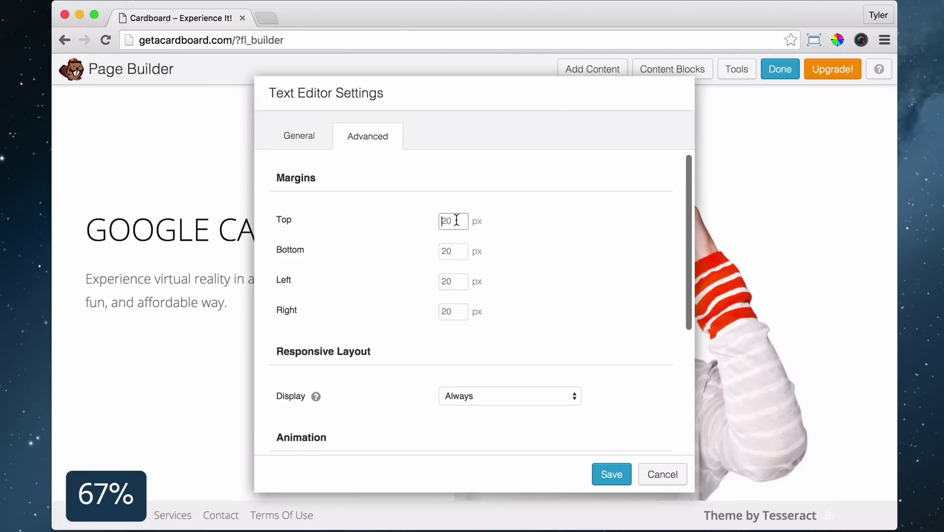
{"action": "type", "text": "0"}
{"action": "left_click", "coordinate": [613, 473]}
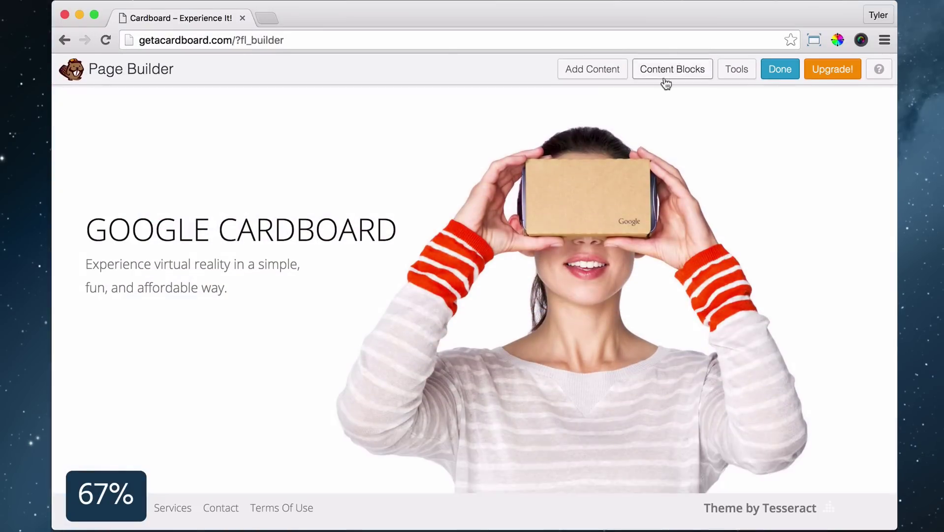
Add a one-column row below the hero and give it a colour background
{"action": "left_click", "coordinate": [592, 69]}
{"action": "left_click", "coordinate": [729, 133]}
{"action": "left_click_drag", "start_coordinate": [766, 167], "coordinate": [355, 509]}
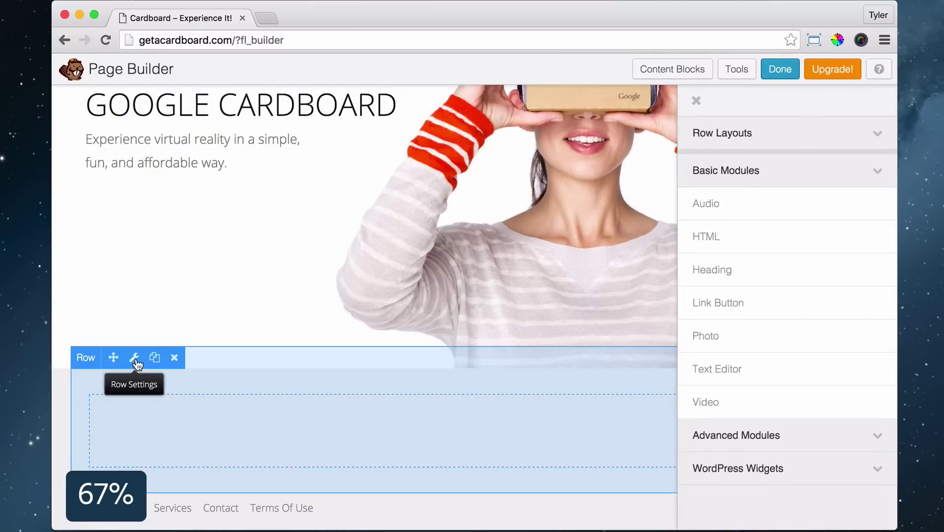
{"action": "left_click", "coordinate": [139, 355]}
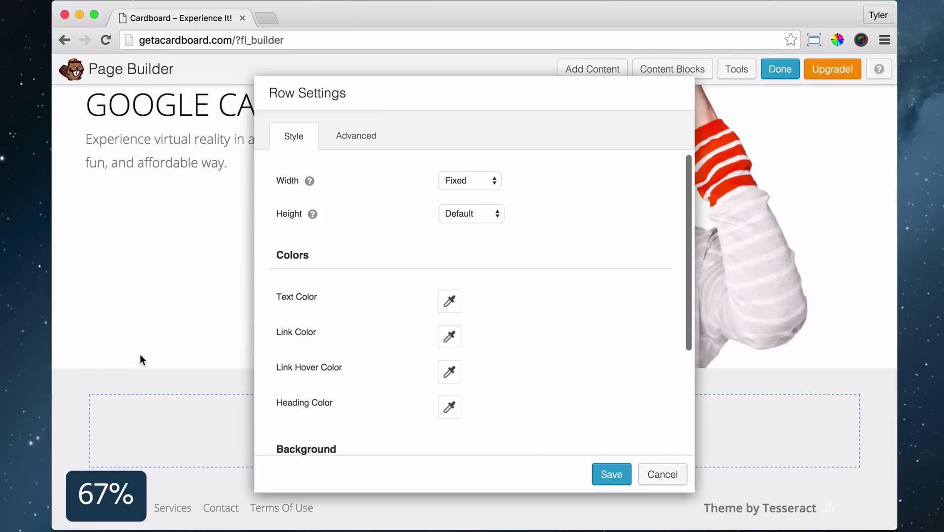
{"action": "scroll", "coordinate": [530, 191], "scroll_direction": "down", "scroll_amount": 5}
{"action": "left_click", "coordinate": [462, 384]}
{"action": "left_click", "coordinate": [462, 405]}
Set the row's background colour to orange #ff6a40
{"action": "scroll", "coordinate": [449, 364], "scroll_direction": "down", "scroll_amount": 3}
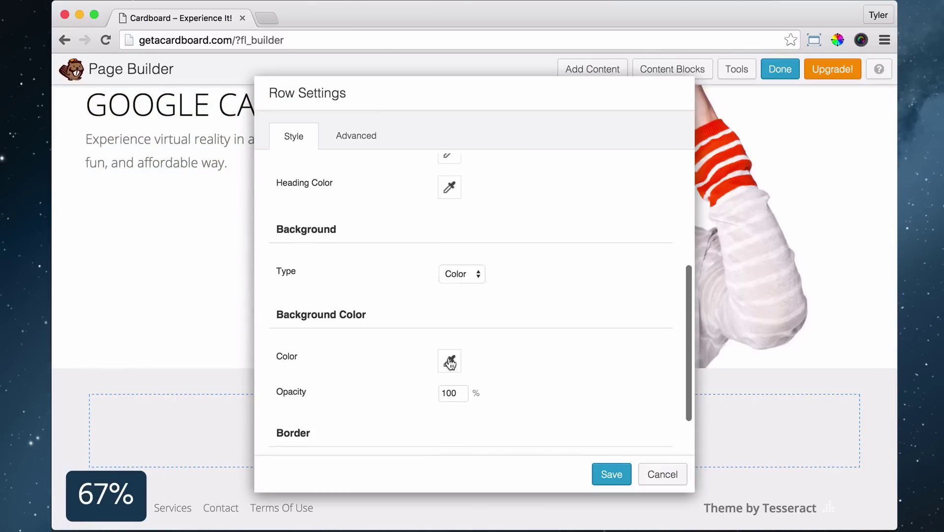
{"action": "left_click", "coordinate": [449, 361]}
{"action": "left_click", "coordinate": [449, 311]}
{"action": "left_click_drag", "start_coordinate": [450, 315], "coordinate": [482, 311]}
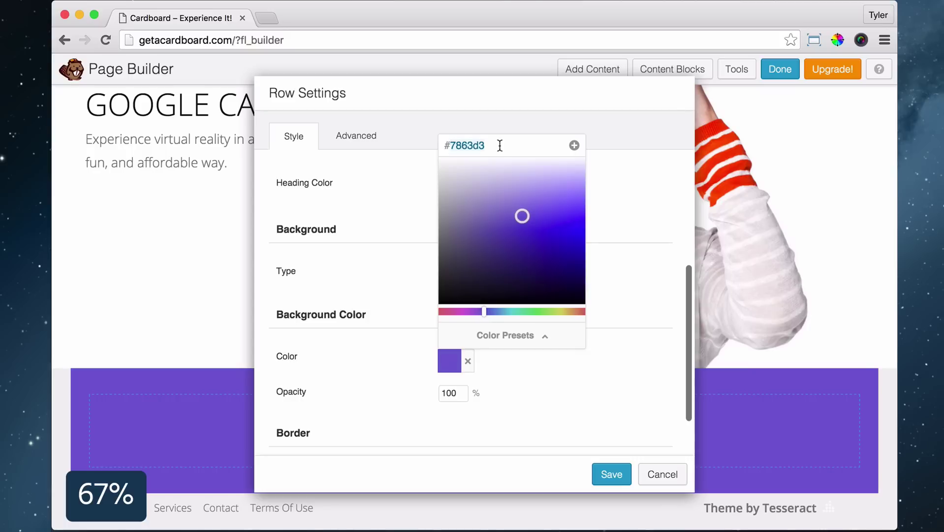
{"action": "type", "text": "a40"}
{"action": "left_click", "coordinate": [612, 241]}
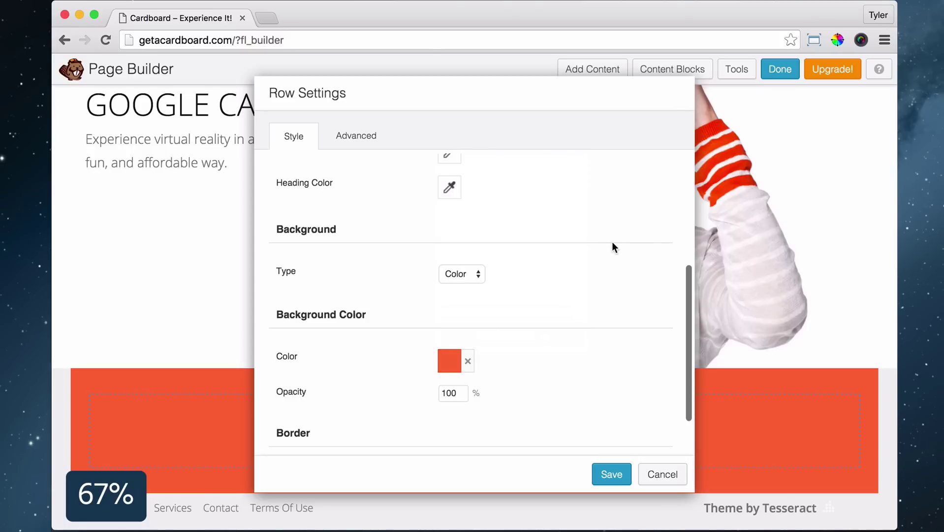
Give the orange row 10 top and bottom padding and save it
{"action": "left_click", "coordinate": [355, 137]}
{"action": "left_click", "coordinate": [455, 175]}
{"action": "type", "text": "10"}
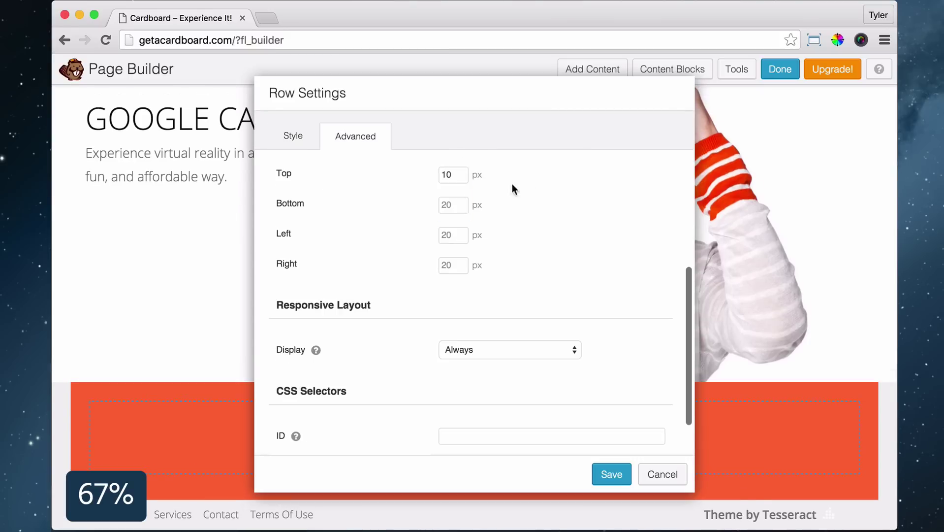
{"action": "key", "text": "Tab"}
{"action": "type", "text": "10"}
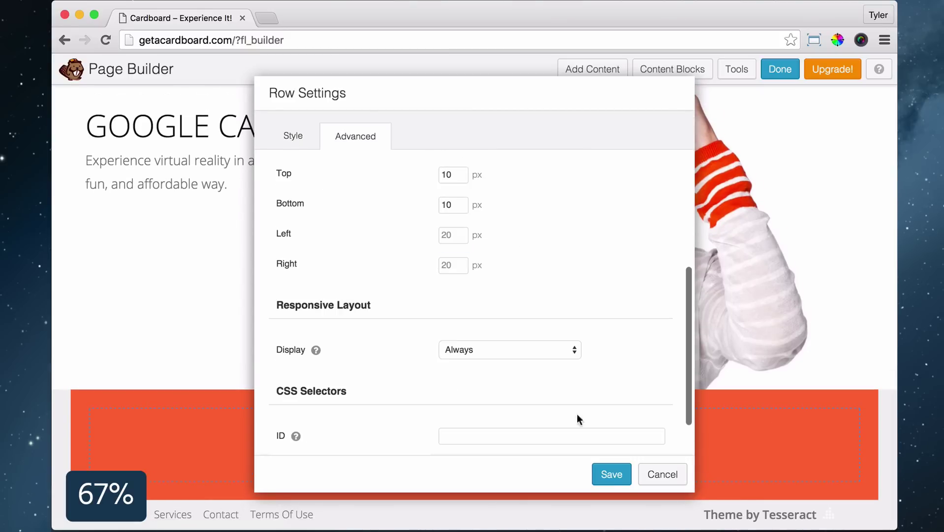
{"action": "left_click", "coordinate": [612, 474]}
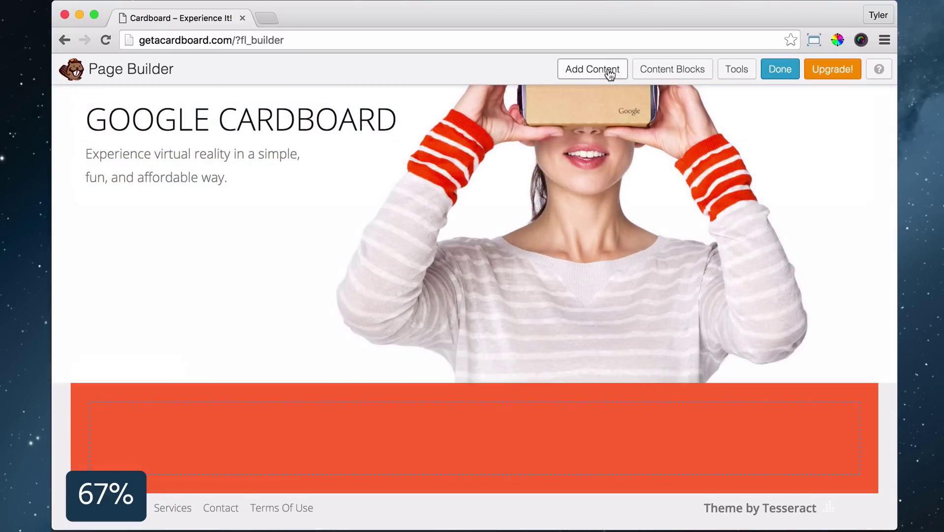
Add the white 30px heading IMMERSIVE EXPERIENCES FOR EVERYONE to the orange row
{"action": "left_click", "coordinate": [607, 70]}
{"action": "left_click_drag", "start_coordinate": [743, 286], "coordinate": [272, 452]}
{"action": "left_click", "coordinate": [439, 252]}
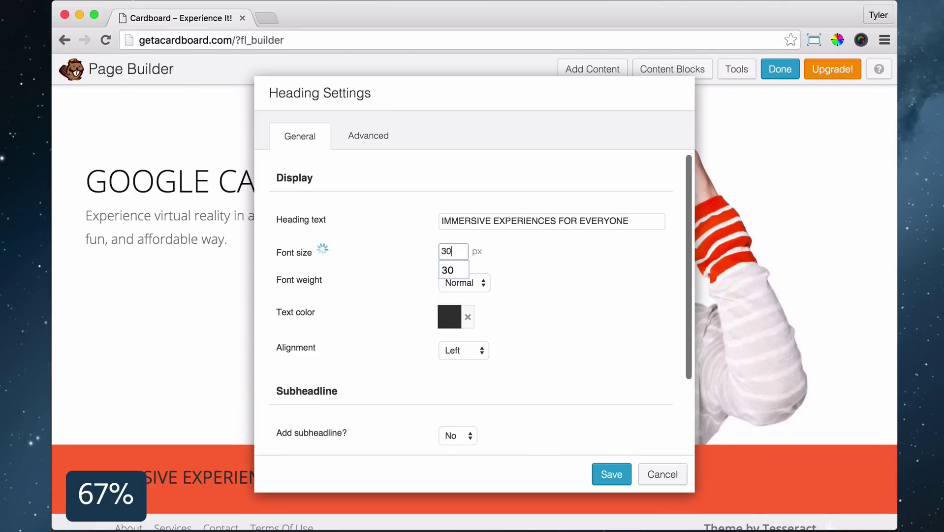
{"action": "left_click", "coordinate": [449, 316]}
{"action": "left_click_drag", "start_coordinate": [474, 216], "coordinate": [440, 124]}
{"action": "left_click", "coordinate": [772, 348]}
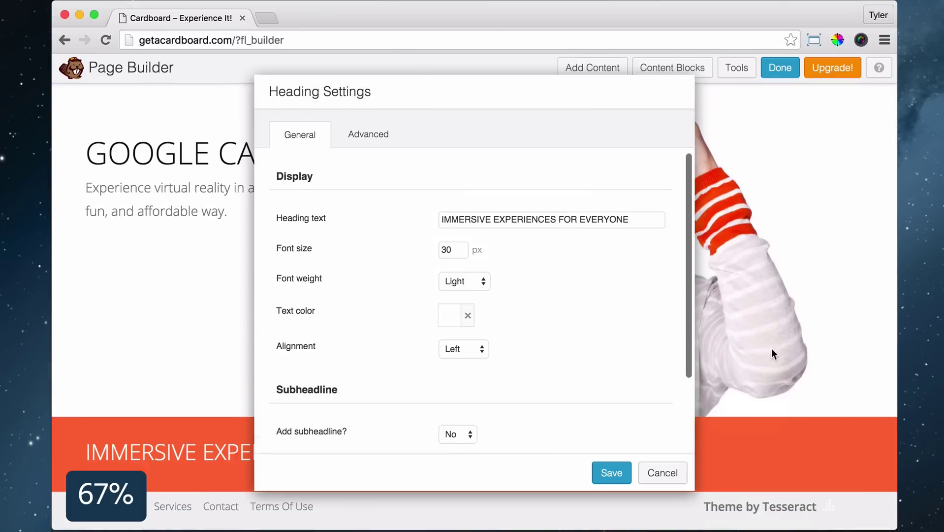
{"action": "left_click", "coordinate": [608, 476]}
Add a two-column row below the orange row
{"action": "left_click", "coordinate": [592, 69]}
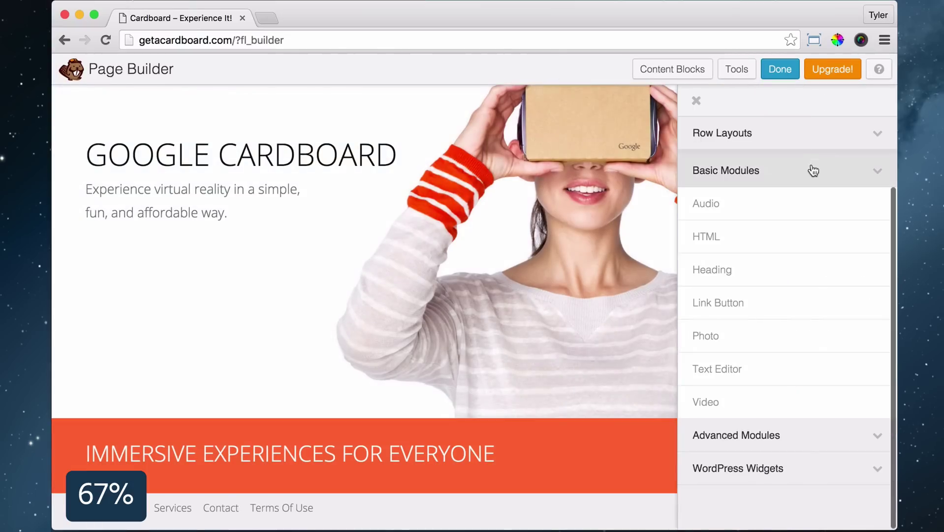
{"action": "left_click", "coordinate": [722, 133]}
{"action": "left_click_drag", "start_coordinate": [724, 203], "coordinate": [270, 469]}
Set the two-column row's width to Full Width
{"action": "scroll", "coordinate": [143, 381], "scroll_direction": "down", "scroll_amount": 5}
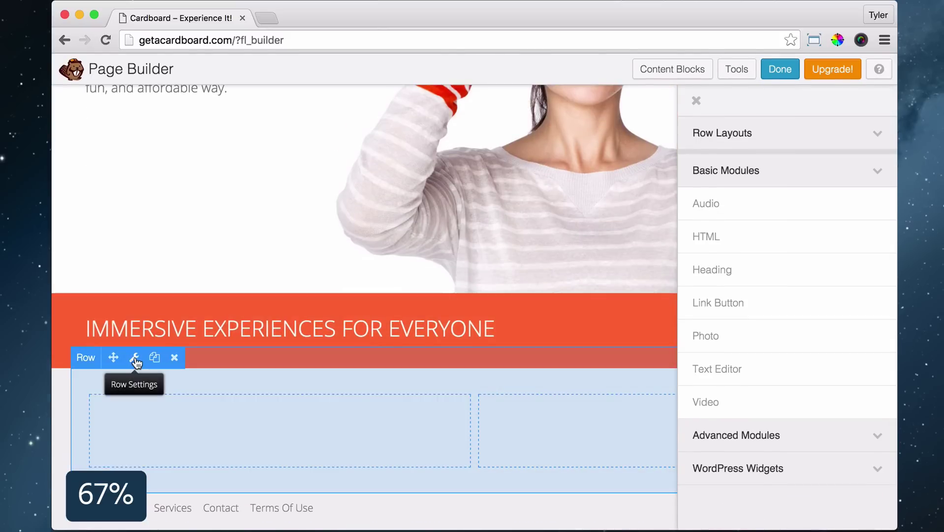
{"action": "left_click", "coordinate": [135, 358]}
{"action": "left_click", "coordinate": [486, 181]}
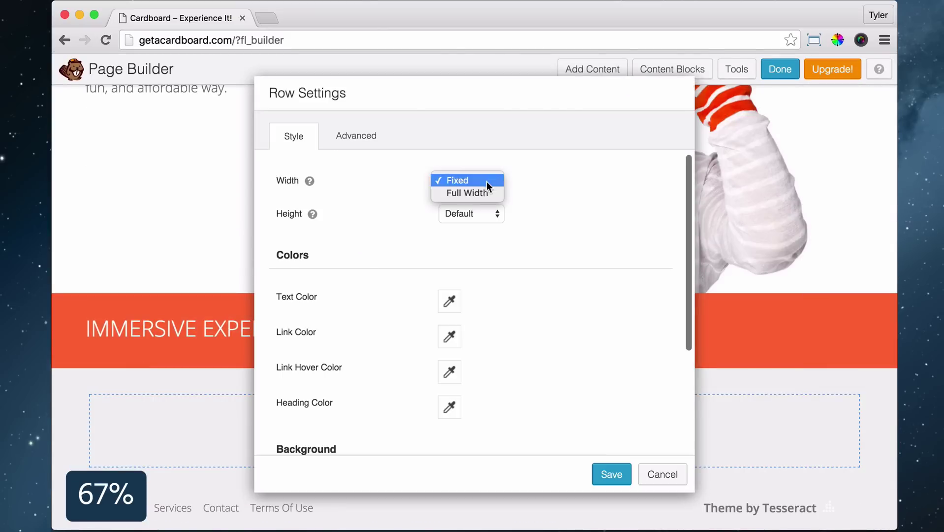
{"action": "left_click", "coordinate": [476, 193]}
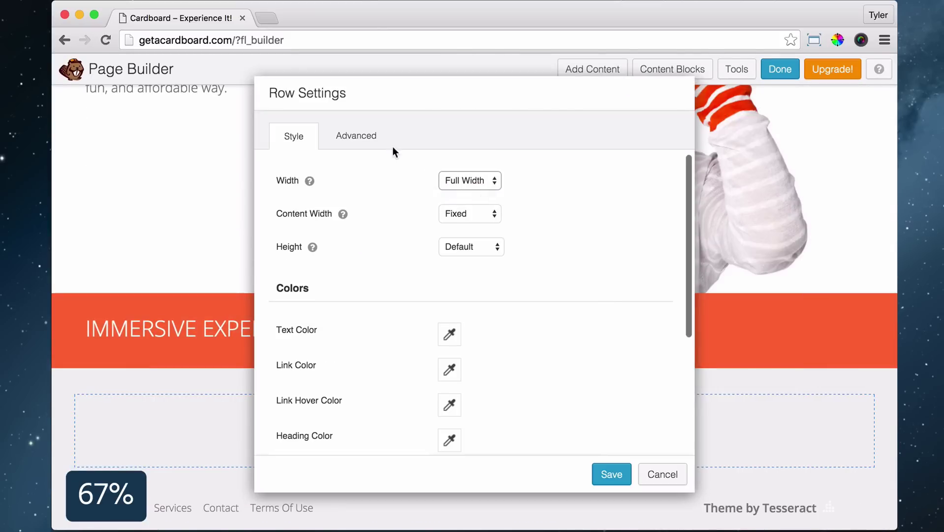
Give the row a photo background using the uploaded get-viewer.jpg
{"action": "scroll", "coordinate": [549, 252], "scroll_direction": "down", "scroll_amount": 5}
{"action": "left_click", "coordinate": [461, 329]}
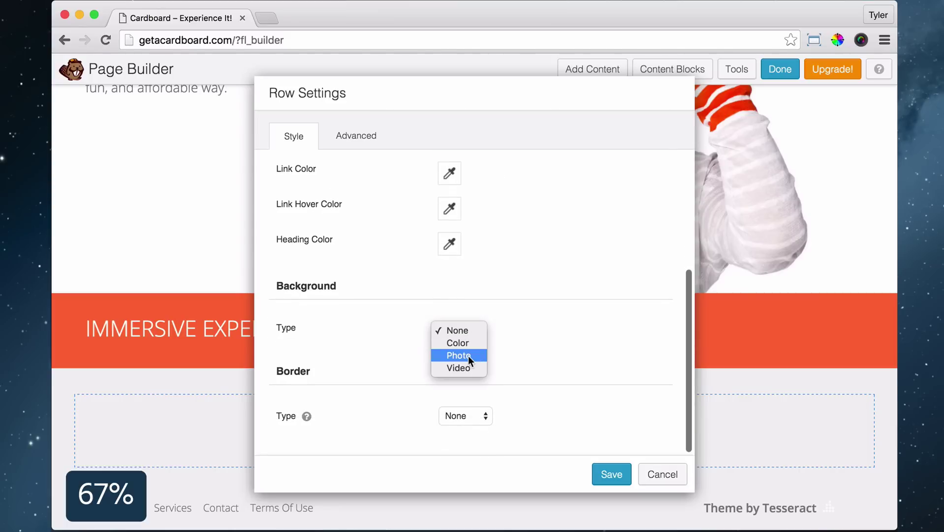
{"action": "left_click", "coordinate": [469, 356]}
{"action": "left_click", "coordinate": [483, 384]}
{"action": "left_click", "coordinate": [118, 126]}
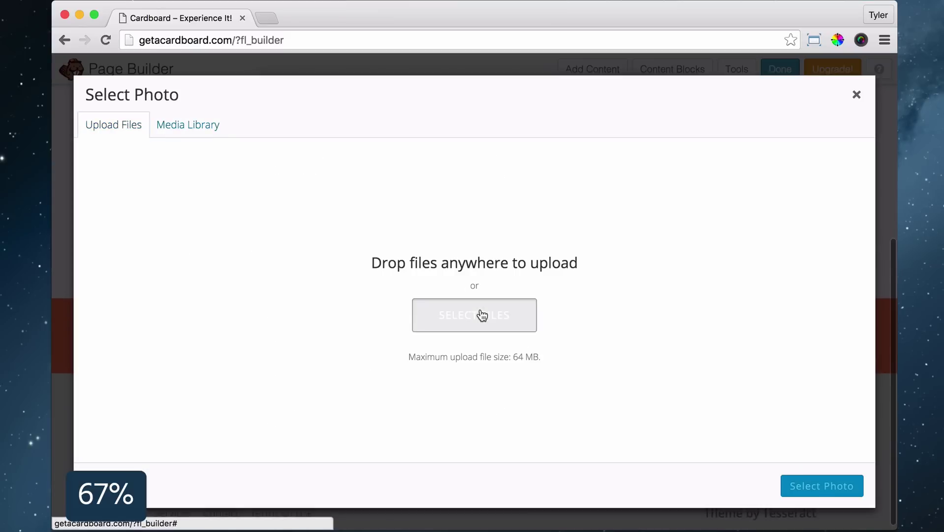
{"action": "left_click", "coordinate": [482, 315]}
{"action": "scroll", "coordinate": [308, 163], "scroll_direction": "down", "scroll_amount": 1}
{"action": "left_click", "coordinate": [283, 306]}
{"action": "left_click", "coordinate": [879, 352]}
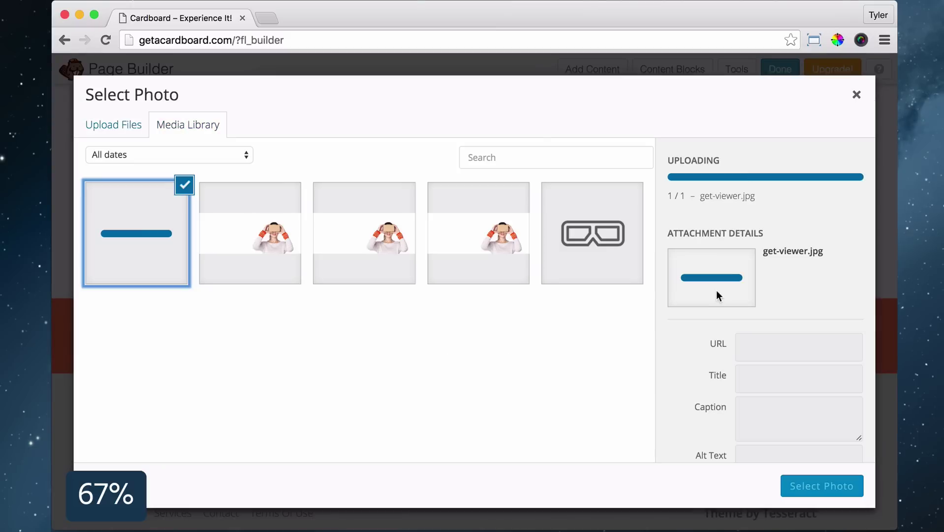
{"action": "left_click", "coordinate": [821, 486]}
Set the row padding to 100 top and bottom and top margin 0, then save
{"action": "left_click", "coordinate": [355, 136]}
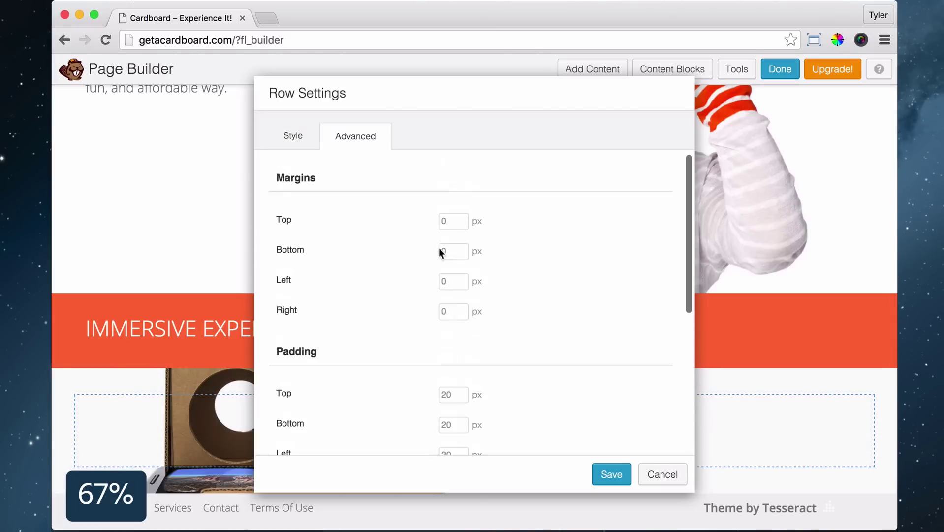
{"action": "scroll", "coordinate": [500, 272], "scroll_direction": "down", "scroll_amount": 3}
{"action": "left_click", "coordinate": [453, 296]}
{"action": "type", "text": "100"}
{"action": "left_click", "coordinate": [453, 326]}
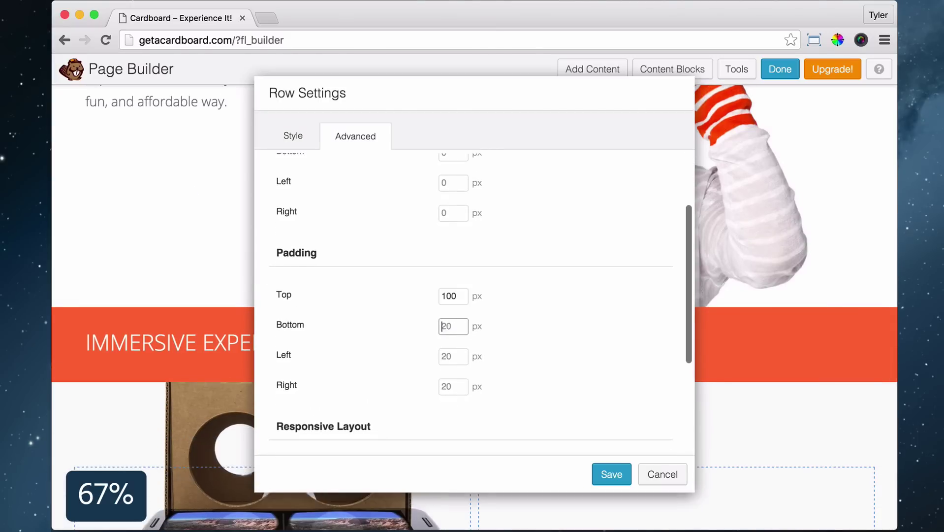
{"action": "type", "text": "100"}
{"action": "scroll", "coordinate": [500, 272], "scroll_direction": "up", "scroll_amount": 3}
{"action": "left_click", "coordinate": [452, 220]}
{"action": "type", "text": "0"}
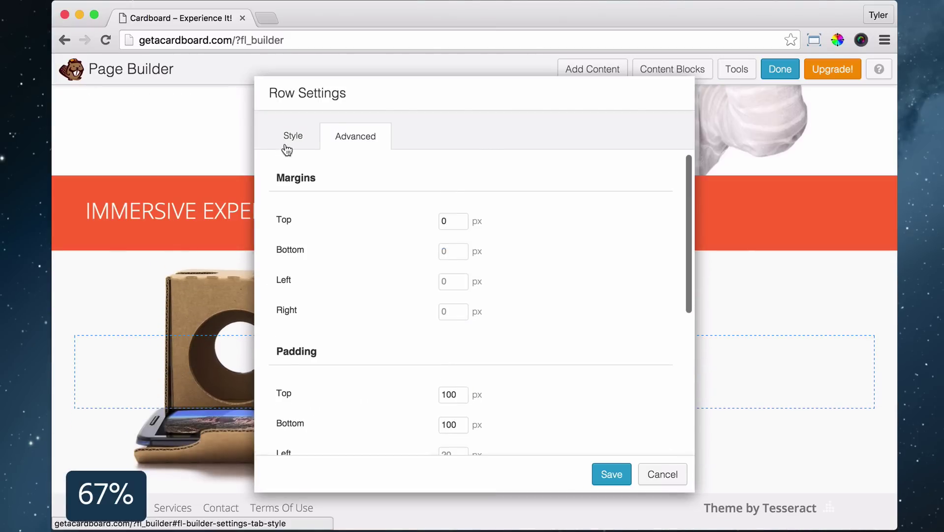
{"action": "left_click", "coordinate": [611, 474]}
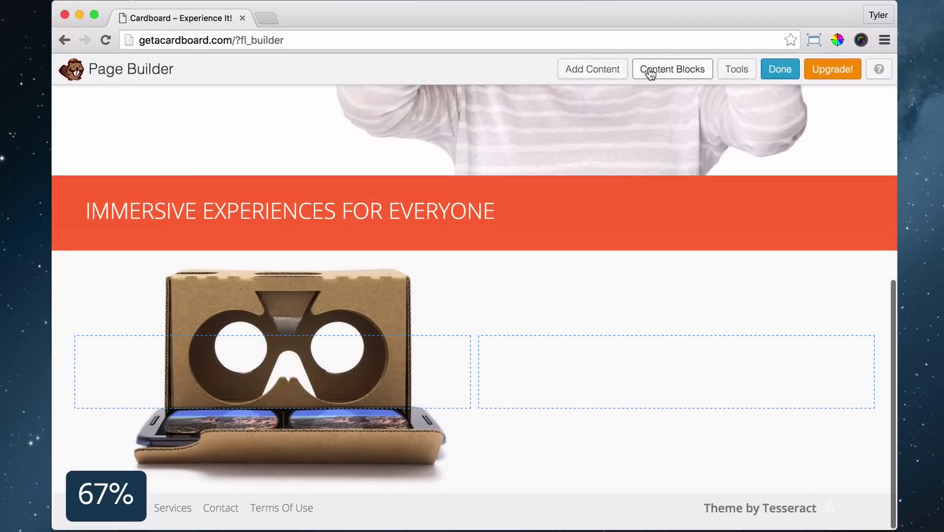
Add a text module to the right column with the pasted GET A VIEWER copy, titled as Heading 3
{"action": "left_click", "coordinate": [594, 68]}
{"action": "left_click_drag", "start_coordinate": [723, 369], "coordinate": [568, 410]}
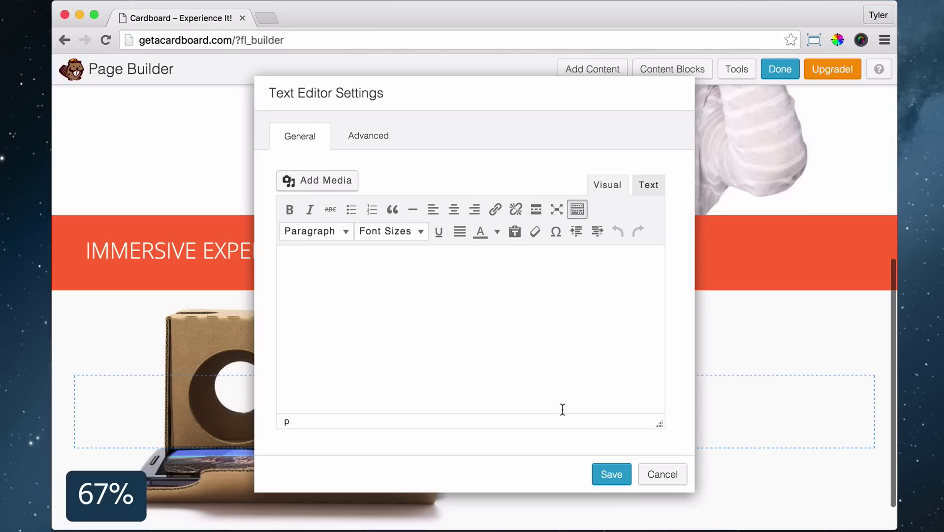
{"action": "type", "text": "GET A VIEWER Get it, fold it and look inside to enter the world of Cardboard. It’s a VR experience starting with a simple viewer anyone can build or buy. Once you have it, you can explore a variety of apps that unfold all around you.  GET A VIEWER"}
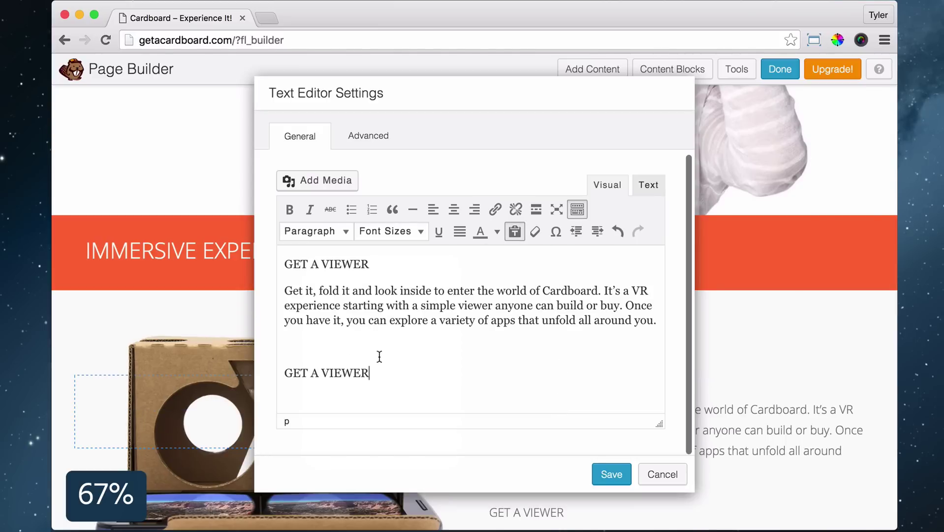
{"action": "left_click", "coordinate": [315, 231]}
{"action": "left_click", "coordinate": [327, 350]}
Link the closing GET A VIEWER line to the Services page and save the module
{"action": "left_click_drag", "start_coordinate": [470, 96], "coordinate": [276, 73]}
{"action": "triple_click", "coordinate": [160, 350]}
{"action": "left_click", "coordinate": [300, 184]}
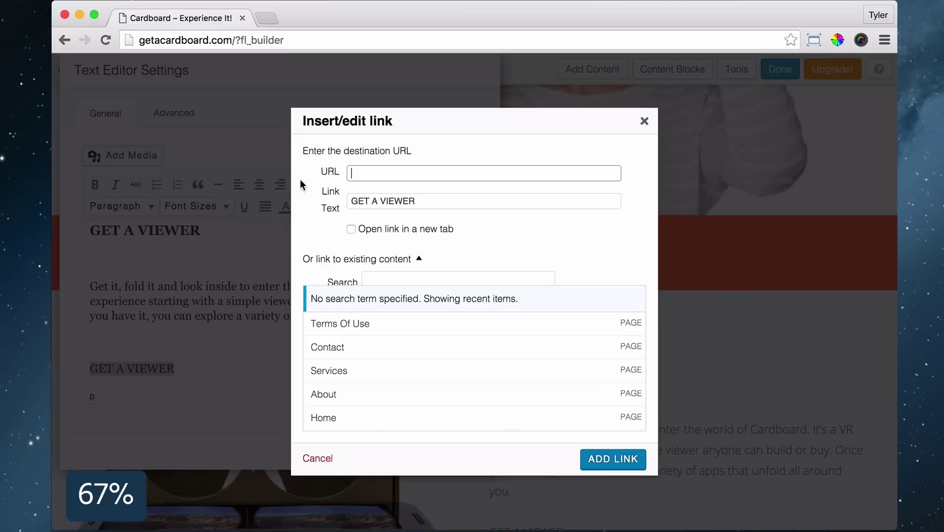
{"action": "left_click", "coordinate": [390, 354]}
{"action": "left_click", "coordinate": [364, 382]}
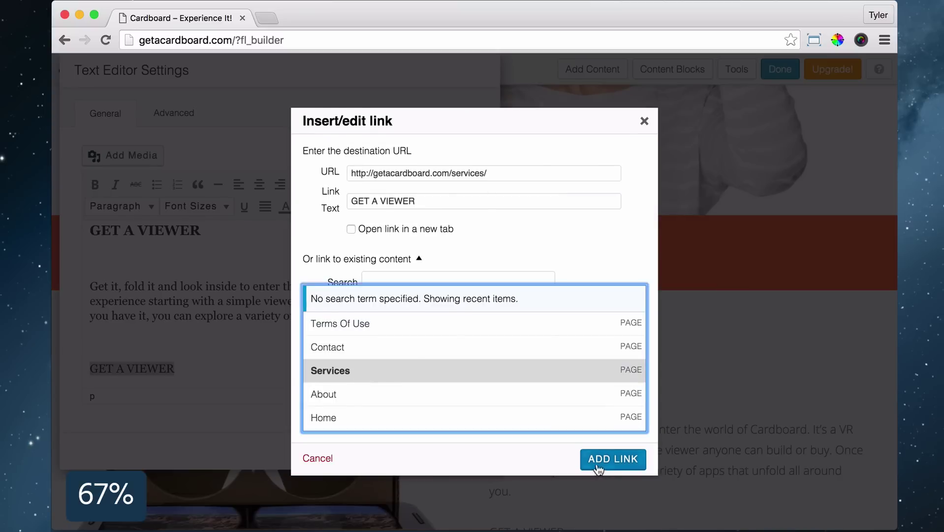
{"action": "left_click", "coordinate": [613, 458]}
{"action": "left_click", "coordinate": [416, 450]}
{"action": "left_click", "coordinate": [608, 74]}
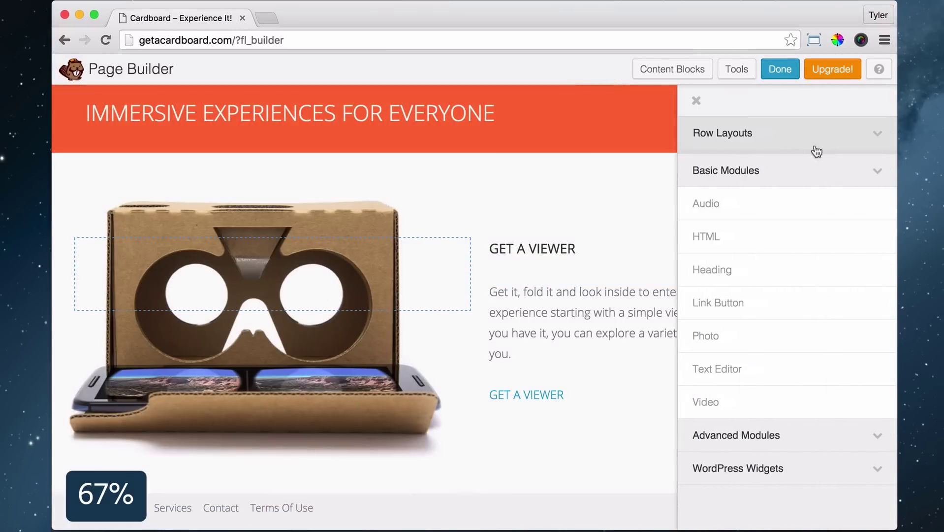
Add another two-column row below and set its width to Full Width
{"action": "left_click", "coordinate": [816, 141]}
{"action": "left_click_drag", "start_coordinate": [725, 201], "coordinate": [383, 448]}
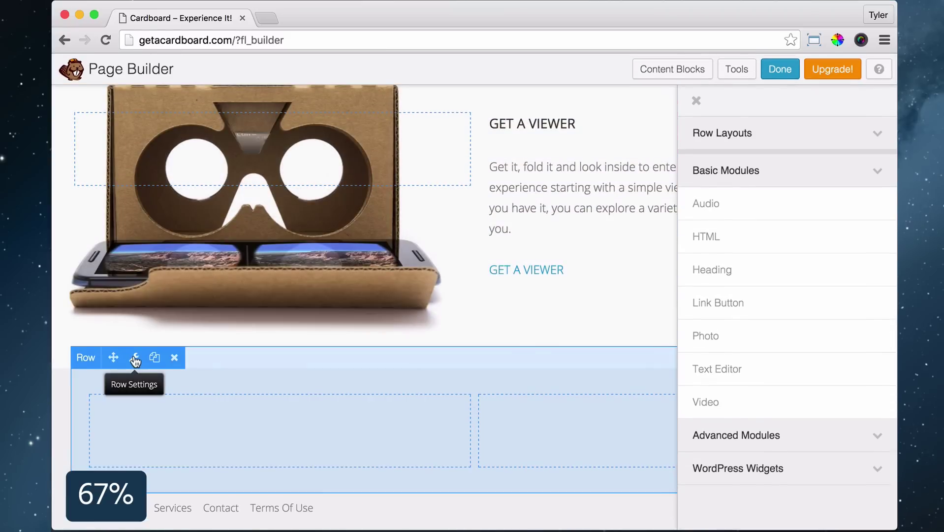
{"action": "left_click", "coordinate": [135, 359]}
{"action": "left_click", "coordinate": [474, 193]}
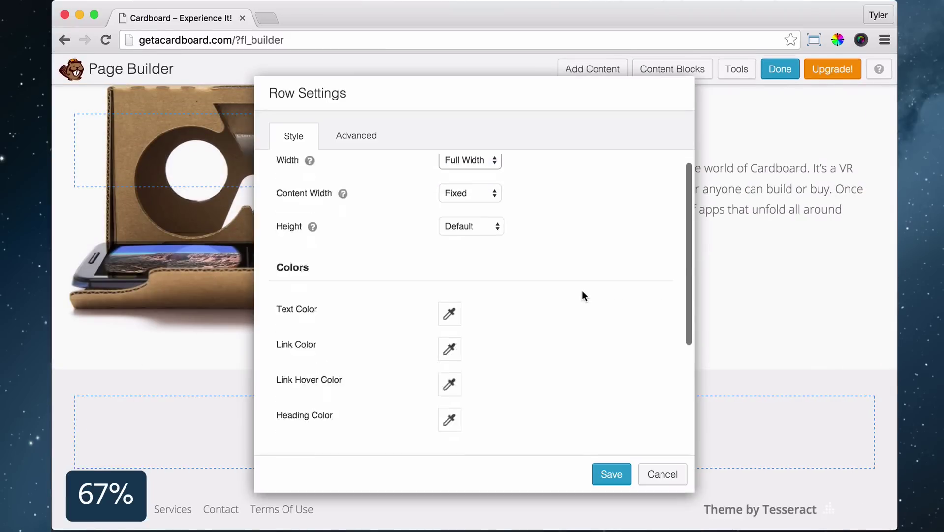
Give the row a photo background using the uploaded got-cardboard.jpg
{"action": "scroll", "coordinate": [581, 290], "scroll_direction": "down", "scroll_amount": 5}
{"action": "left_click", "coordinate": [465, 330]}
{"action": "left_click", "coordinate": [462, 354]}
{"action": "left_click", "coordinate": [470, 415]}
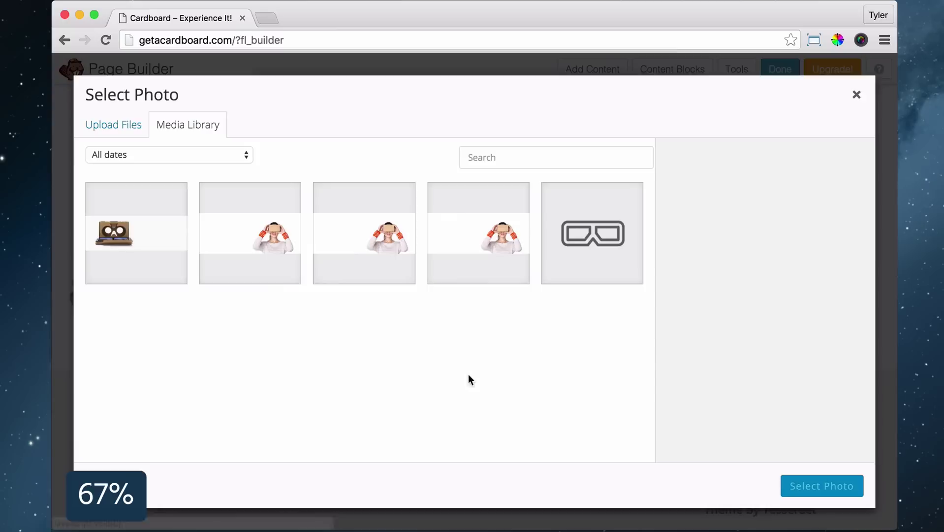
{"action": "left_click", "coordinate": [487, 318]}
{"action": "scroll", "coordinate": [487, 318], "scroll_direction": "down", "scroll_amount": 1}
{"action": "left_click", "coordinate": [323, 291]}
{"action": "double_click", "coordinate": [324, 290]}
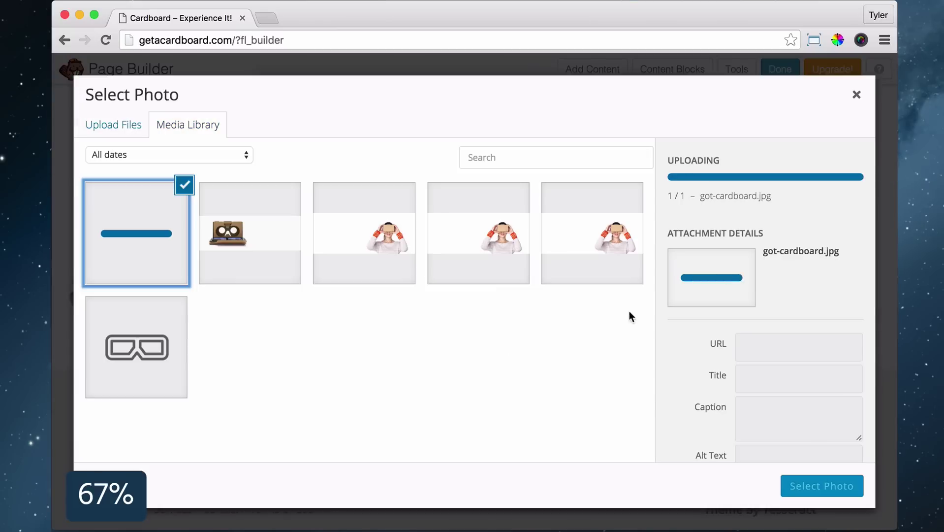
{"action": "left_click", "coordinate": [822, 487]}
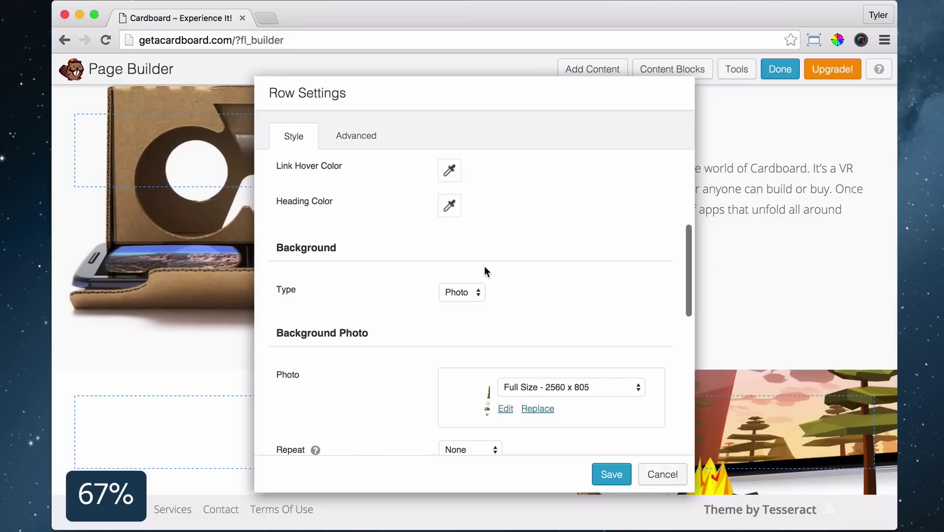
Set the row's top and bottom padding to 110 and save the settings
{"action": "left_click", "coordinate": [362, 140]}
{"action": "scroll", "coordinate": [500, 246], "scroll_direction": "down", "scroll_amount": 2}
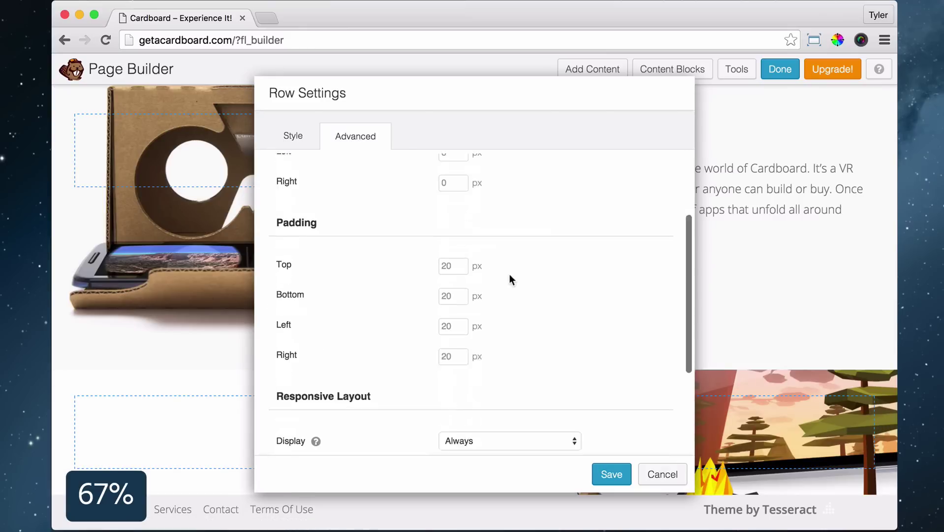
{"action": "left_click", "coordinate": [450, 257]}
{"action": "type", "text": "110"}
{"action": "key", "text": "Tab"}
{"action": "type", "text": "110"}
{"action": "scroll", "coordinate": [577, 276], "scroll_direction": "down", "scroll_amount": 3}
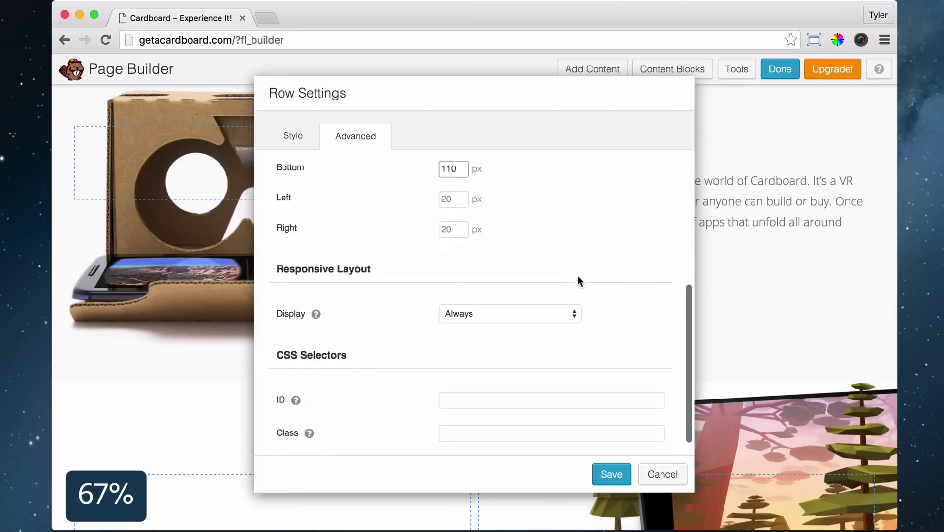
{"action": "left_click", "coordinate": [610, 475]}
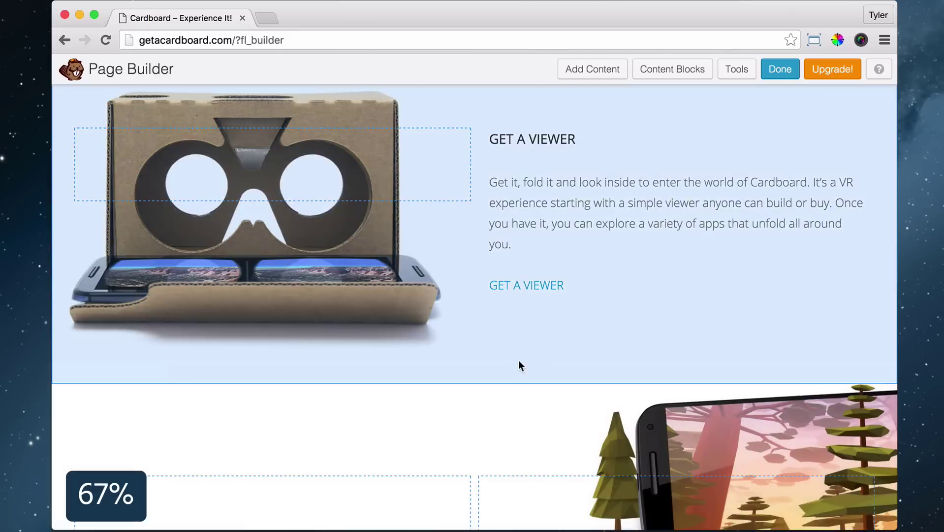
{"action": "scroll", "coordinate": [468, 379], "scroll_direction": "down", "scroll_amount": 3}
Add a text block to the left column with pasted copy, making GOT CARDBOARD? a Heading 3
{"action": "left_click", "coordinate": [591, 71]}
{"action": "left_click_drag", "start_coordinate": [869, 367], "coordinate": [268, 366]}
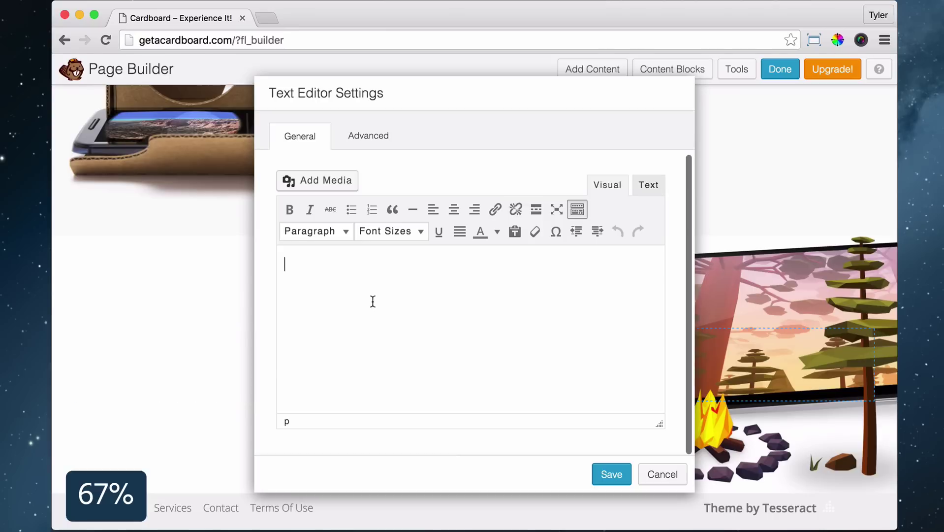
{"action": "type", "text": "GOT CARDBOARD? Visit new places, play immersive games, fly through space and more.  LEARN MORE"}
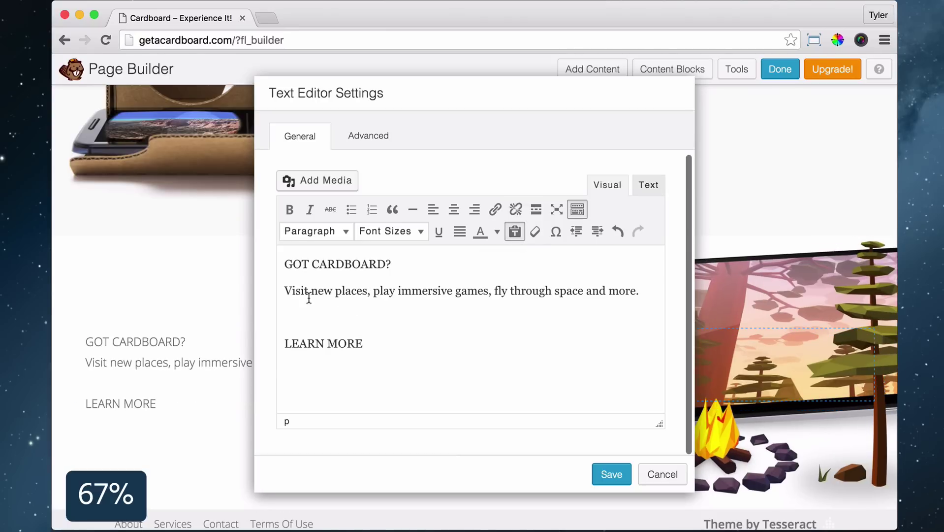
{"action": "left_click_drag", "start_coordinate": [398, 264], "coordinate": [285, 265]}
{"action": "left_click", "coordinate": [315, 231]}
{"action": "left_click", "coordinate": [340, 349]}
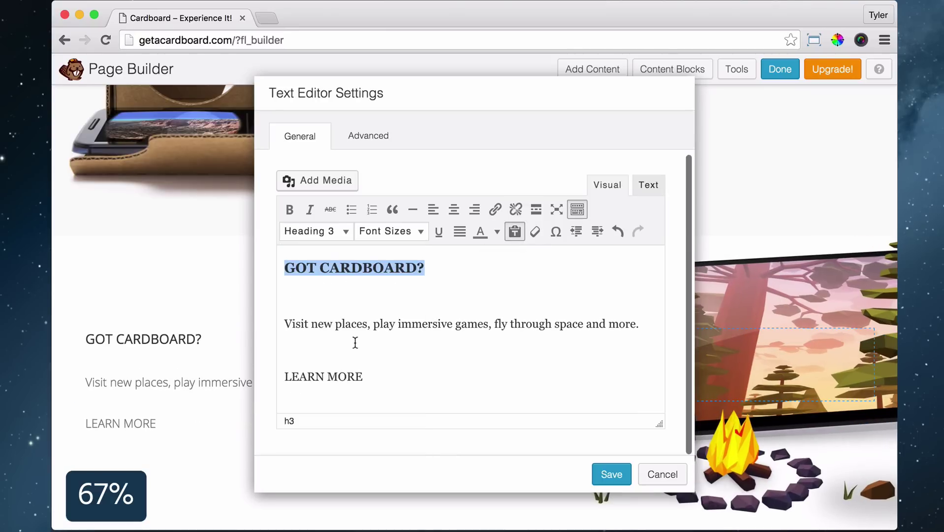
Link LEARN MORE to the About page and save the text block
{"action": "left_click_drag", "start_coordinate": [375, 375], "coordinate": [268, 369]}
{"action": "left_click", "coordinate": [495, 209]}
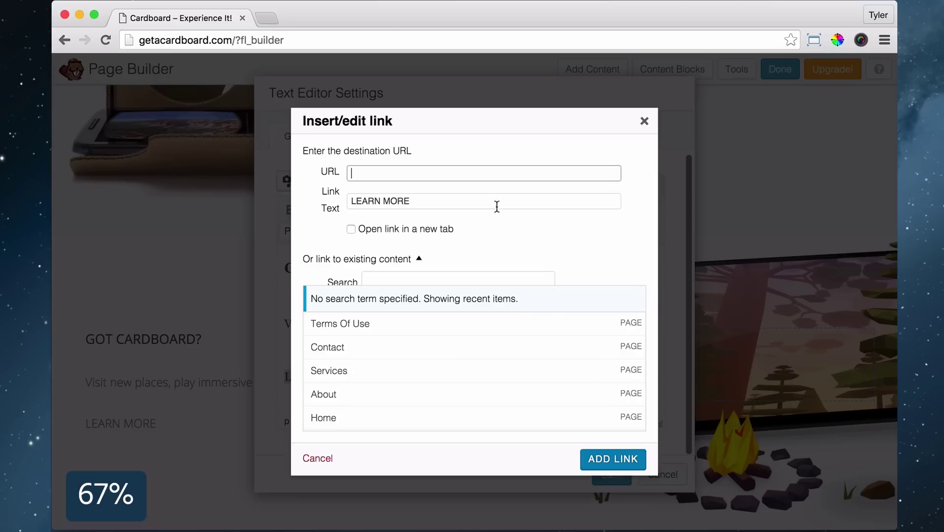
{"action": "left_click", "coordinate": [362, 394]}
{"action": "left_click", "coordinate": [613, 457]}
{"action": "left_click", "coordinate": [612, 474]}
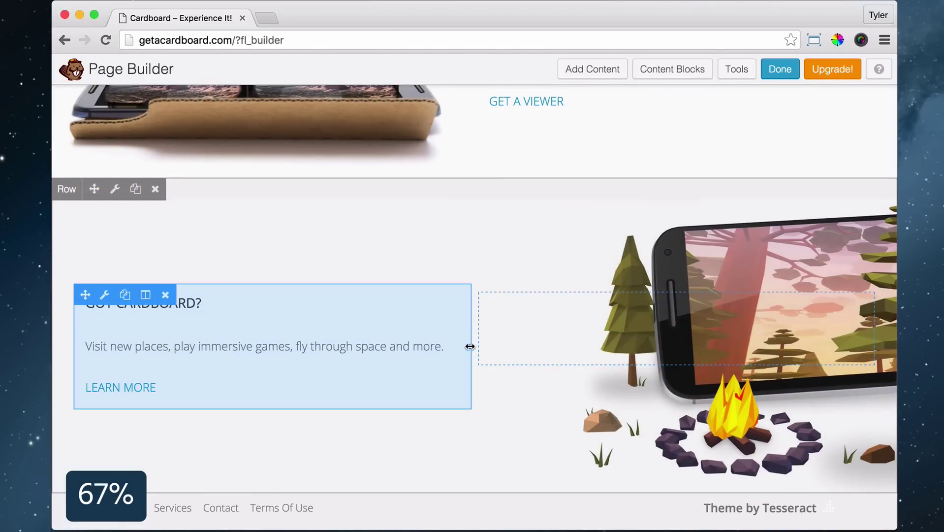
Narrow the text column to about 44 percent width
{"action": "left_click_drag", "start_coordinate": [468, 344], "coordinate": [425, 352]}
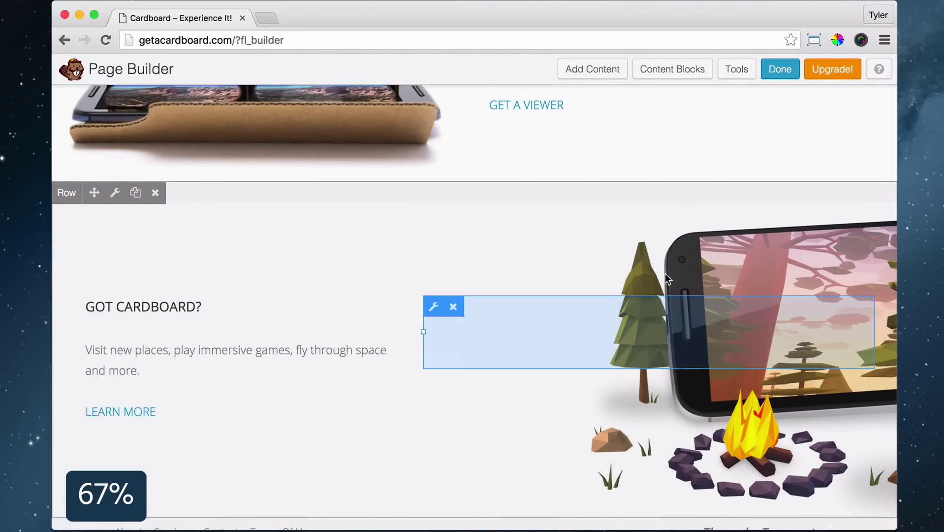
{"action": "left_click", "coordinate": [594, 69]}
{"action": "left_click", "coordinate": [806, 132]}
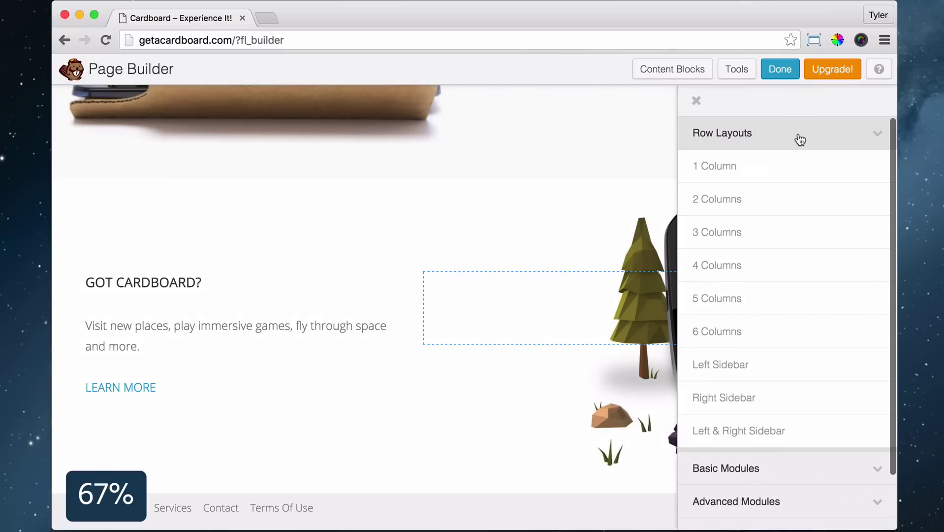
Add a one-column row below the forest section and make it full width
{"action": "left_click_drag", "start_coordinate": [731, 169], "coordinate": [383, 464]}
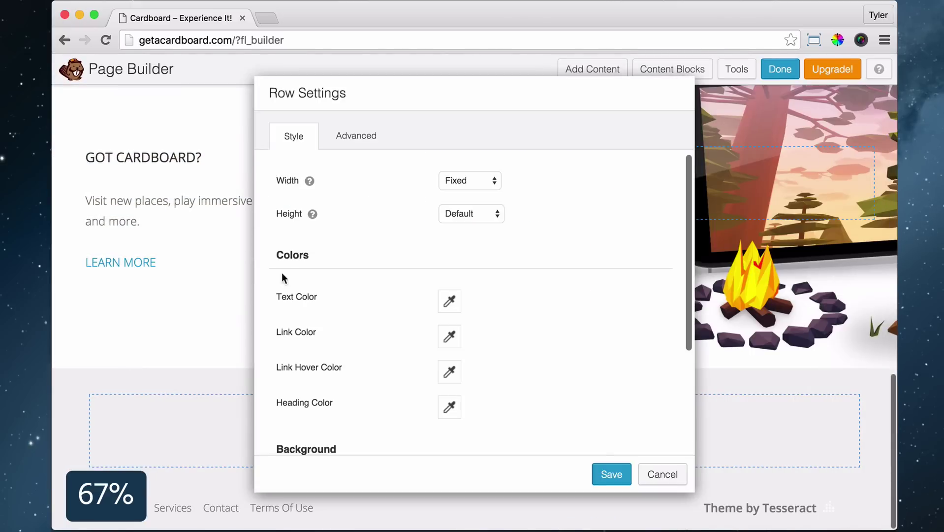
{"action": "left_click", "coordinate": [470, 180]}
{"action": "left_click", "coordinate": [462, 192]}
{"action": "scroll", "coordinate": [500, 334], "scroll_direction": "down", "scroll_amount": 4}
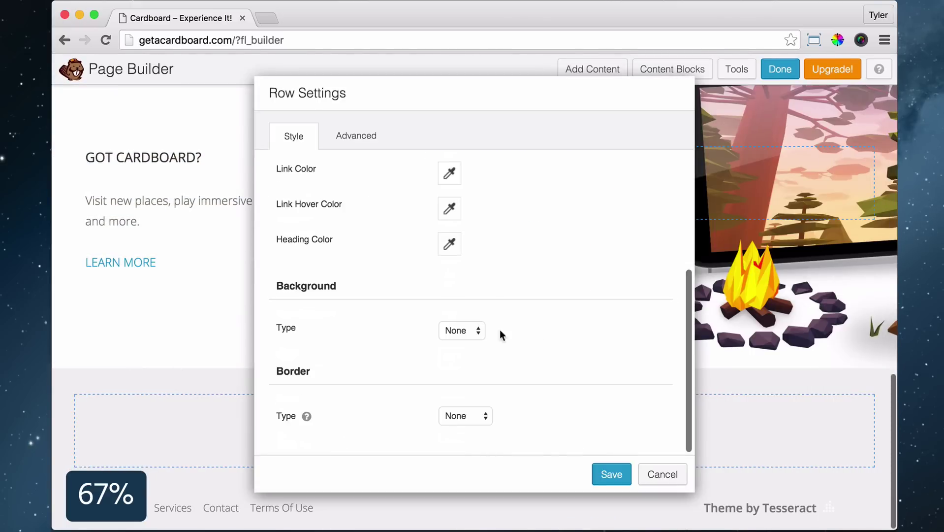
Give the row a solid orange colour background from the pasted hex
{"action": "left_click", "coordinate": [470, 342]}
{"action": "scroll", "coordinate": [522, 333], "scroll_direction": "down", "scroll_amount": 3}
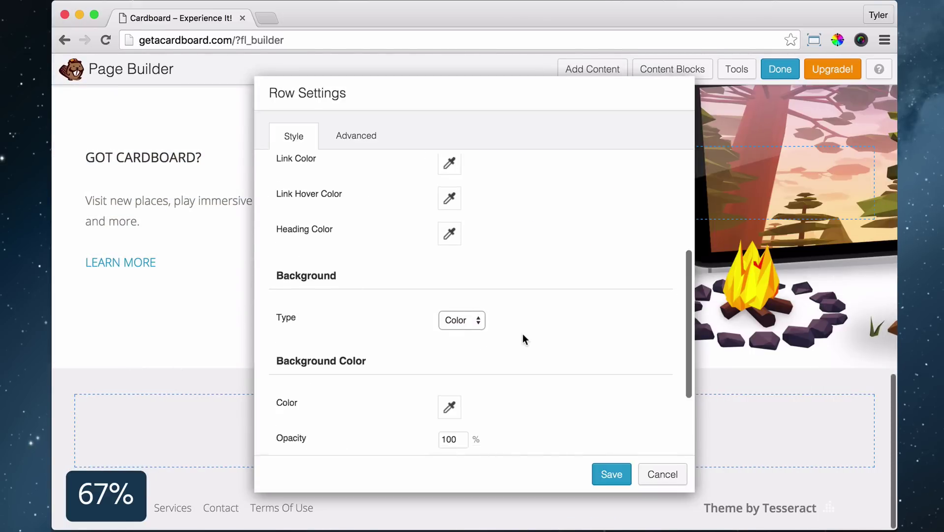
{"action": "left_click", "coordinate": [450, 313]}
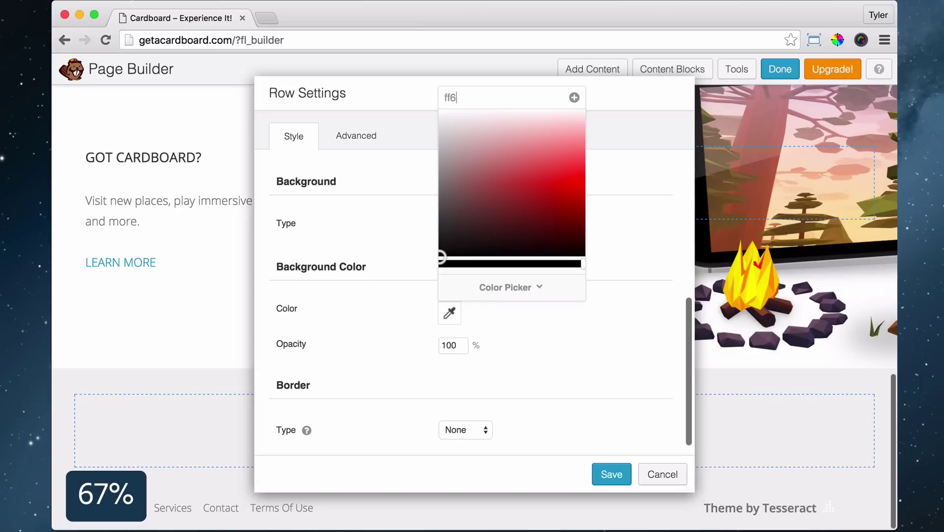
{"action": "type", "text": "#f05a43"}
{"action": "left_click", "coordinate": [575, 373]}
Set the row's text and link colours and save the row settings
{"action": "scroll", "coordinate": [575, 373], "scroll_direction": "up", "scroll_amount": 5}
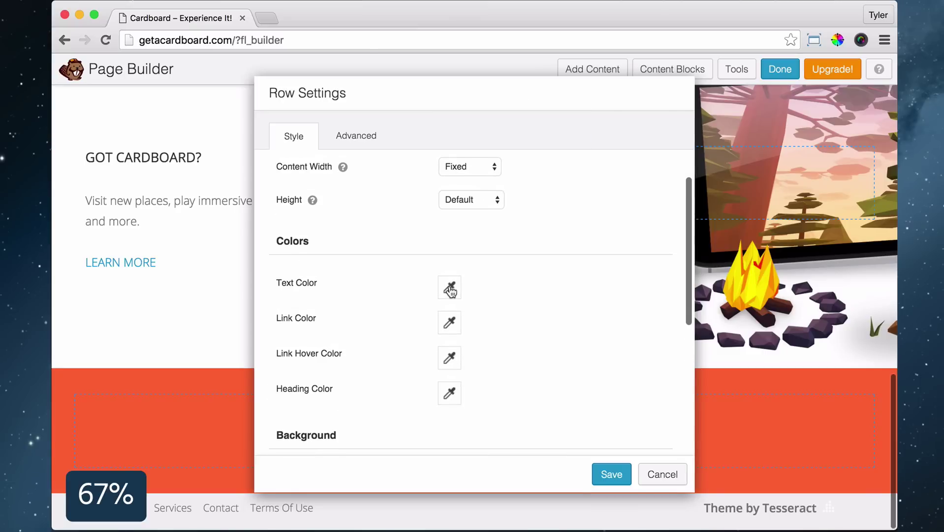
{"action": "left_click", "coordinate": [450, 291]}
{"action": "left_click", "coordinate": [459, 317]}
{"action": "left_click", "coordinate": [450, 323]}
{"action": "left_click", "coordinate": [455, 249]}
{"action": "left_click", "coordinate": [612, 473]}
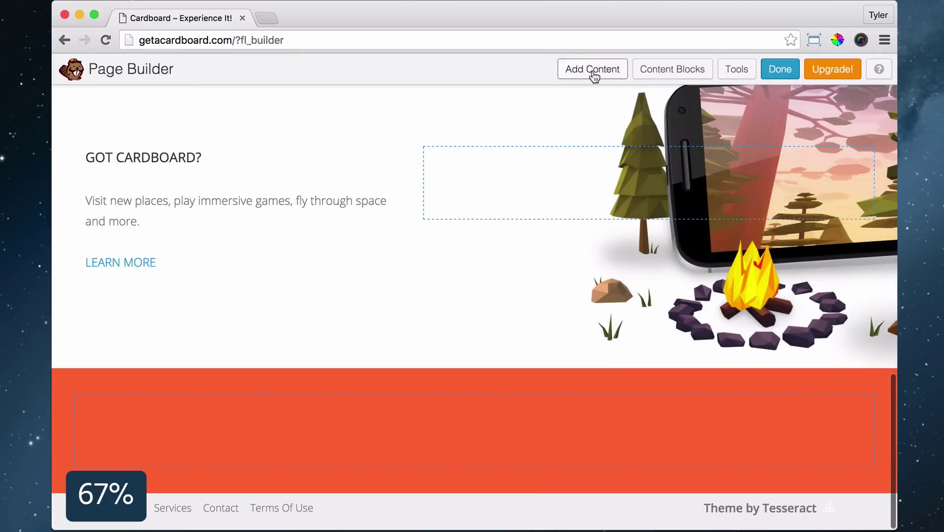
{"action": "left_click", "coordinate": [591, 70]}
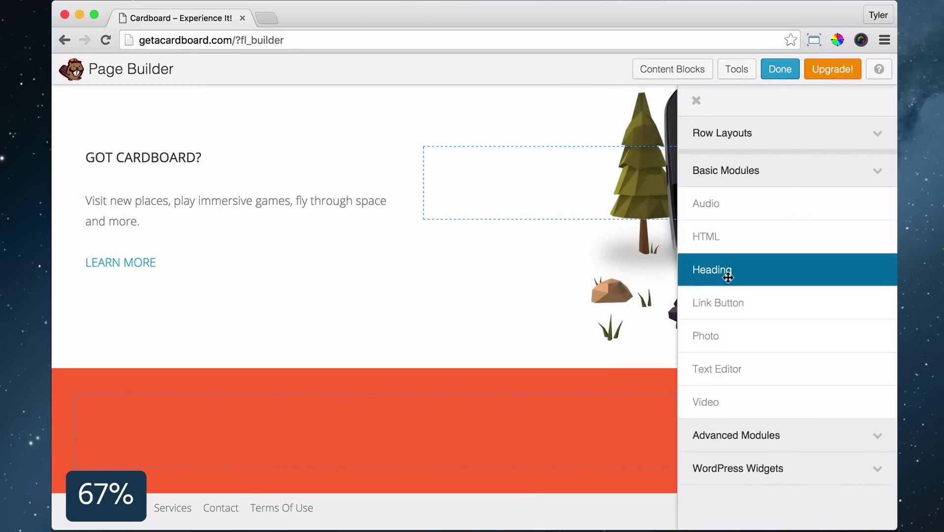
Place a centered white 'So what are you waiting for?' heading in the orange row
{"action": "left_click_drag", "start_coordinate": [728, 277], "coordinate": [438, 420]}
{"action": "type", "text": "So what are you waiting for?"}
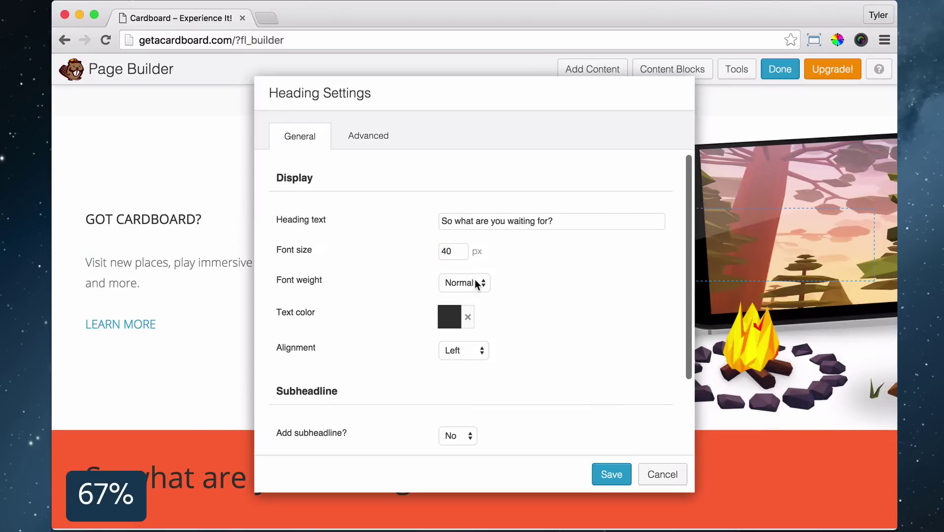
{"action": "left_click", "coordinate": [452, 327]}
{"action": "left_click", "coordinate": [467, 317]}
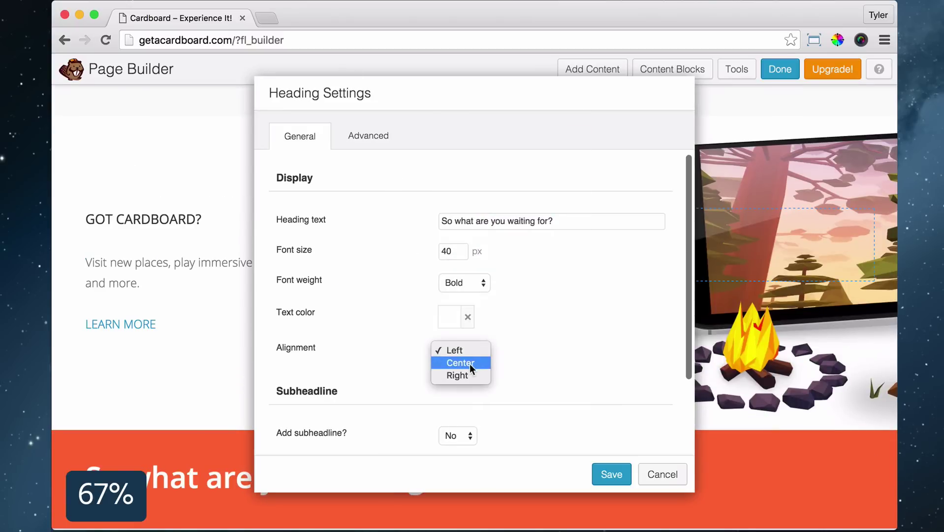
{"action": "left_click", "coordinate": [470, 364]}
{"action": "scroll", "coordinate": [564, 344], "scroll_direction": "down", "scroll_amount": 5}
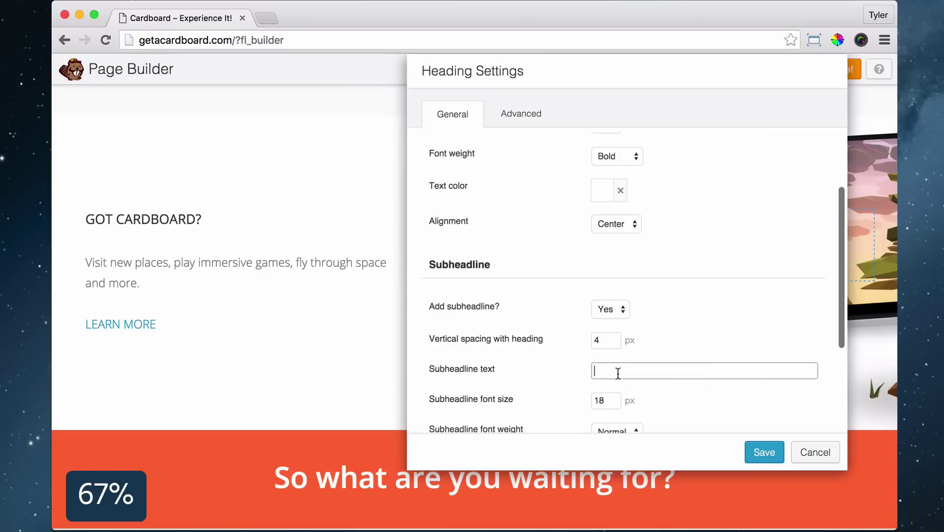
Add a white subheadline under the heading and save the heading module
{"action": "right_click", "coordinate": [613, 369]}
{"action": "left_click", "coordinate": [646, 441]}
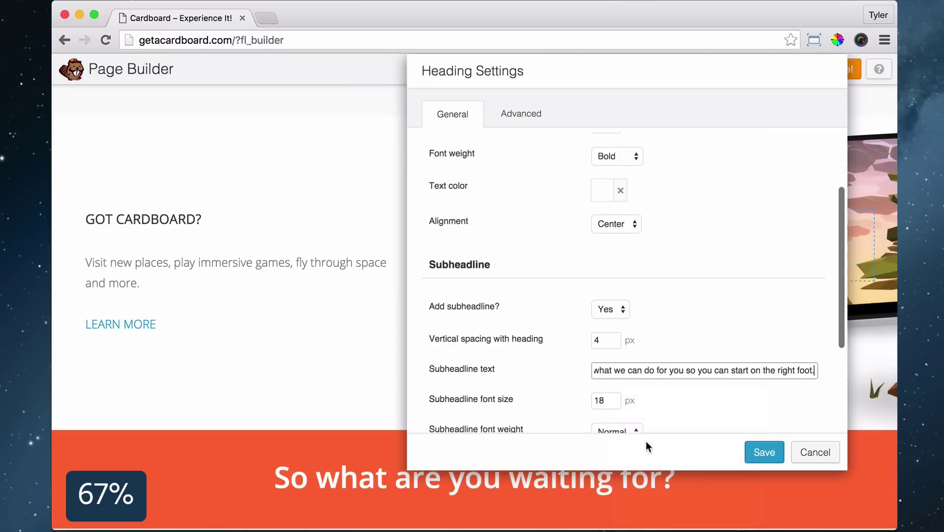
{"action": "scroll", "coordinate": [638, 432], "scroll_direction": "down", "scroll_amount": 3}
{"action": "left_click", "coordinate": [602, 399]}
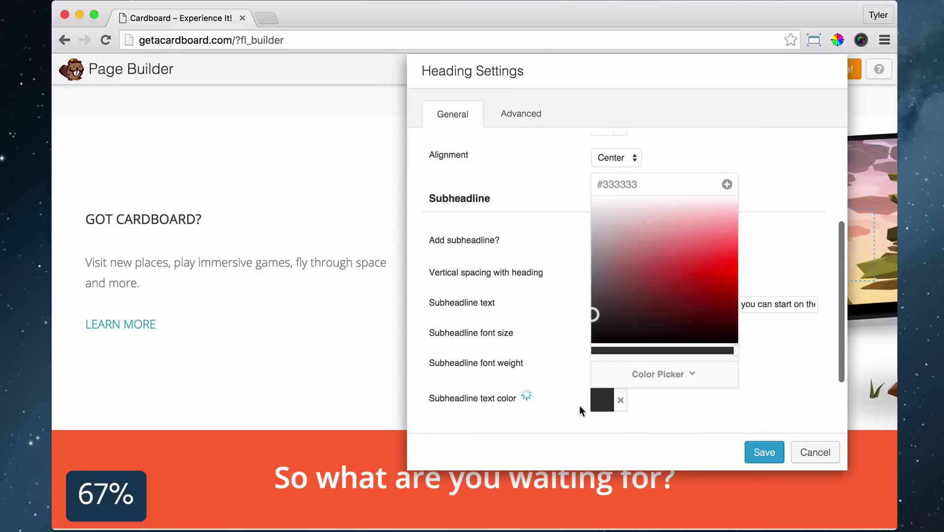
{"action": "left_click", "coordinate": [579, 409]}
{"action": "left_click", "coordinate": [763, 452]}
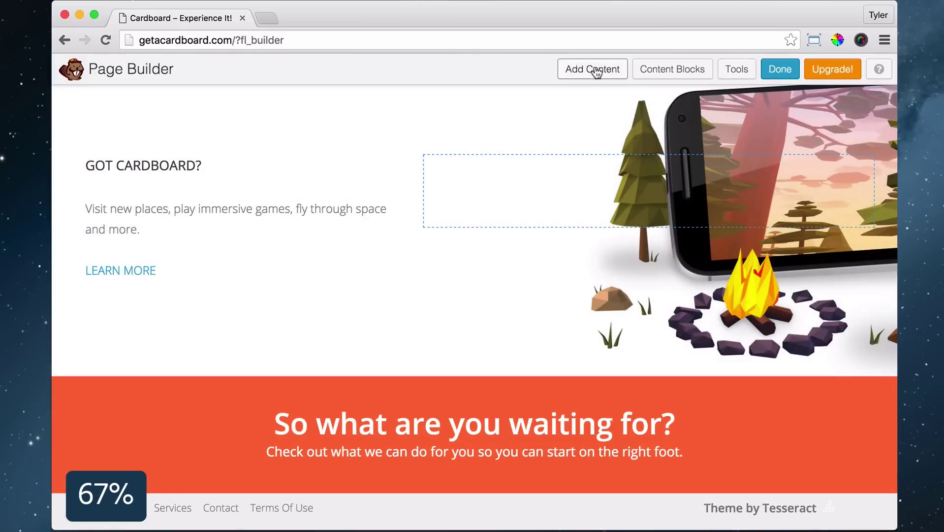
Add a text block in the orange row reading 'Learn About Us »'
{"action": "left_click", "coordinate": [593, 69]}
{"action": "left_click_drag", "start_coordinate": [763, 375], "coordinate": [456, 418]}
{"action": "type", "text": "Learn About Us"}
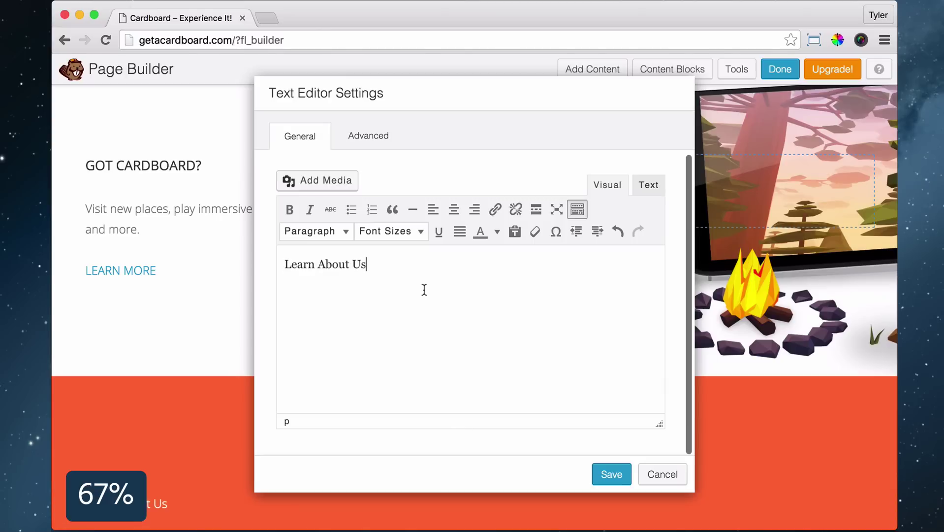
{"action": "left_click", "coordinate": [577, 209]}
{"action": "left_click", "coordinate": [577, 209]}
{"action": "left_click", "coordinate": [556, 231]}
{"action": "left_click", "coordinate": [568, 211]}
Enlarge the Learn About Us » font size and center the text
{"action": "left_click_drag", "start_coordinate": [376, 265], "coordinate": [278, 260]}
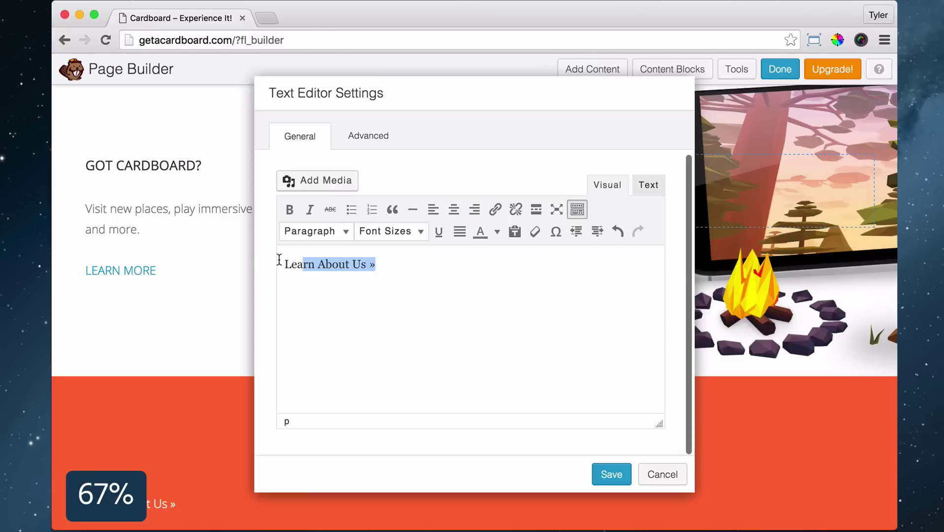
{"action": "left_click", "coordinate": [411, 231]}
{"action": "left_click", "coordinate": [397, 361]}
{"action": "left_click", "coordinate": [454, 210]}
Link the text to the About page, save the module and finish editing
{"action": "left_click", "coordinate": [495, 210]}
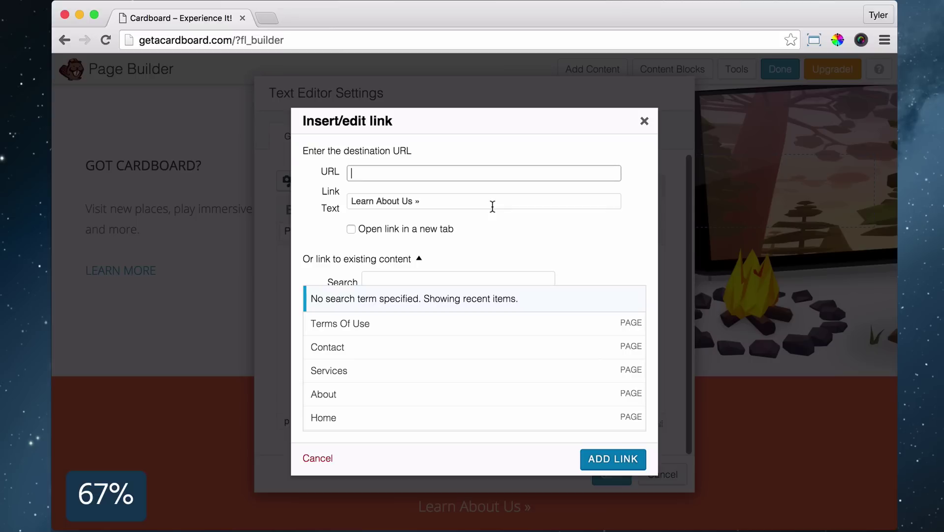
{"action": "left_click", "coordinate": [356, 392]}
{"action": "left_click", "coordinate": [610, 458]}
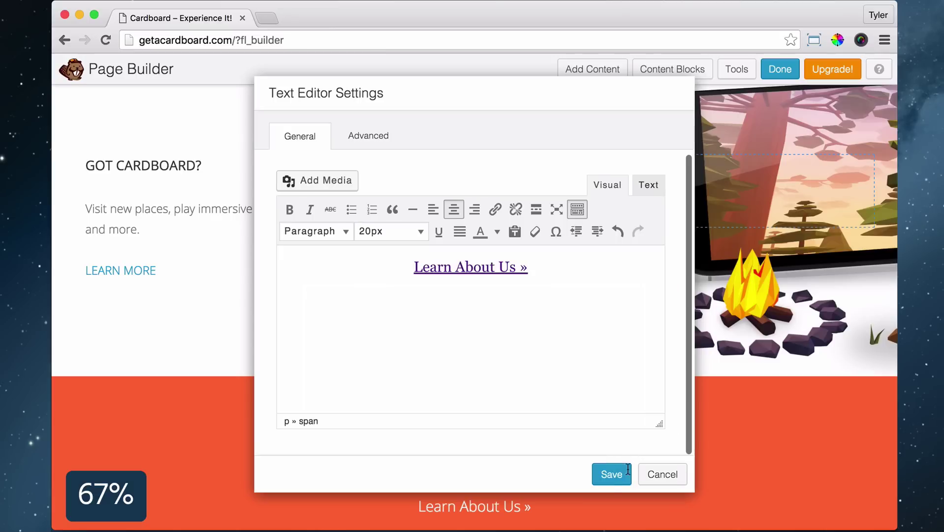
{"action": "left_click", "coordinate": [611, 474]}
{"action": "scroll", "coordinate": [620, 433], "scroll_direction": "up", "scroll_amount": 15}
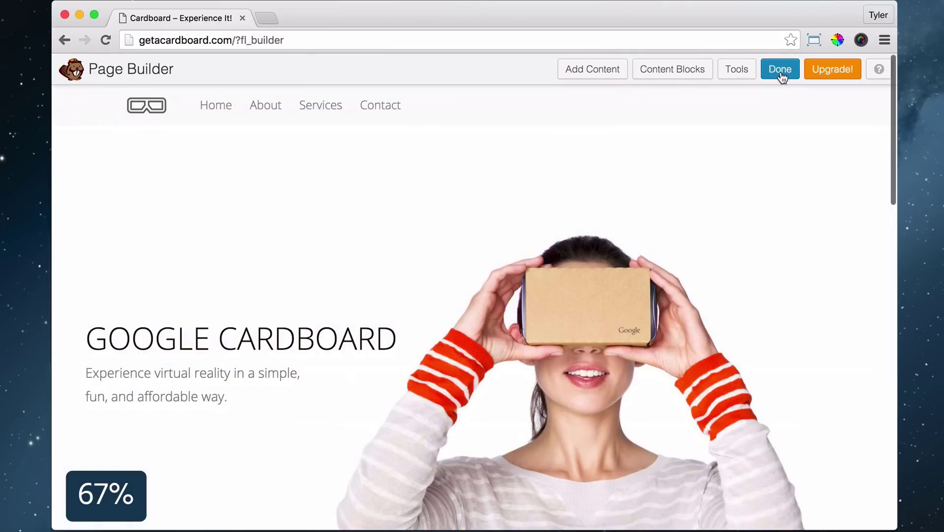
{"action": "left_click", "coordinate": [780, 68]}
Publish the changes, switch the About page to the Full Width Page template, update, and view it
{"action": "left_click", "coordinate": [515, 255]}
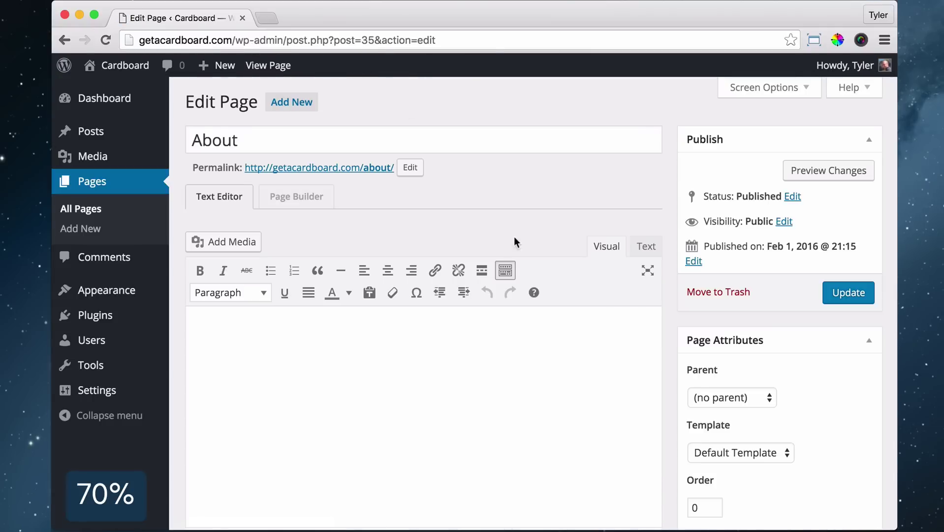
{"action": "left_click", "coordinate": [741, 453]}
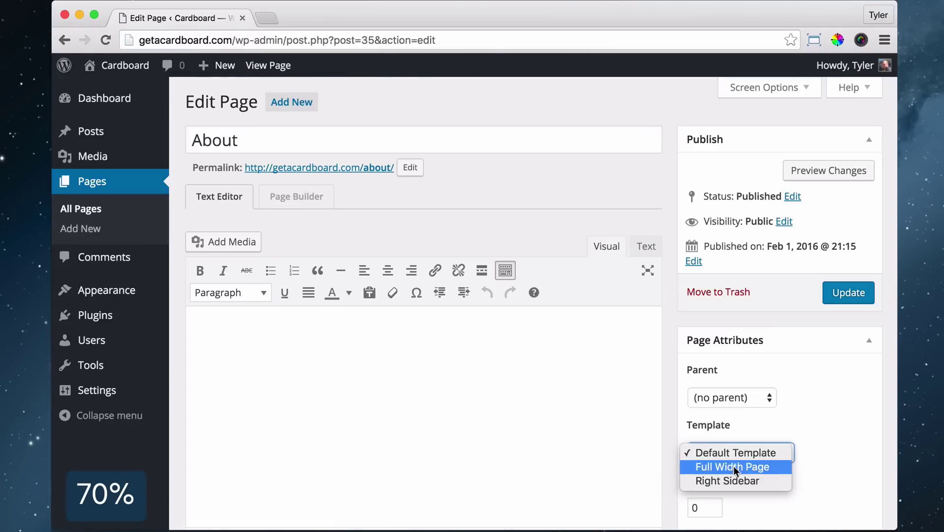
{"action": "left_click", "coordinate": [733, 466]}
{"action": "left_click", "coordinate": [843, 293]}
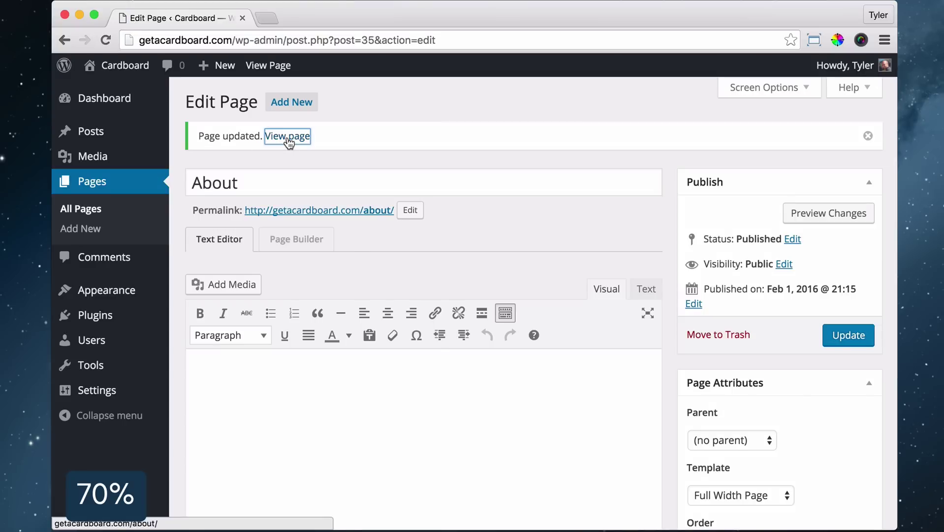
{"action": "left_click", "coordinate": [288, 137]}
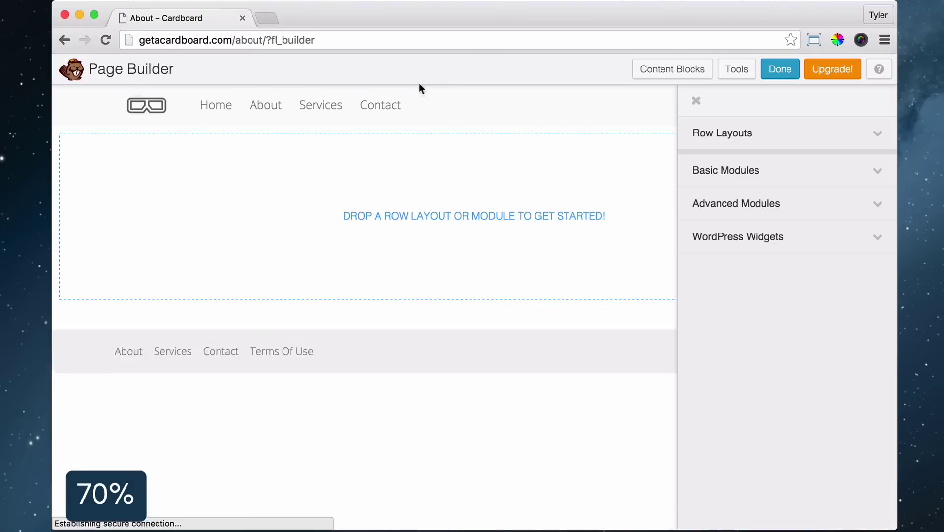
Add a one-column row to the empty About page and set its padding to 0
{"action": "left_click", "coordinate": [761, 138]}
{"action": "left_click_drag", "start_coordinate": [716, 164], "coordinate": [358, 198]}
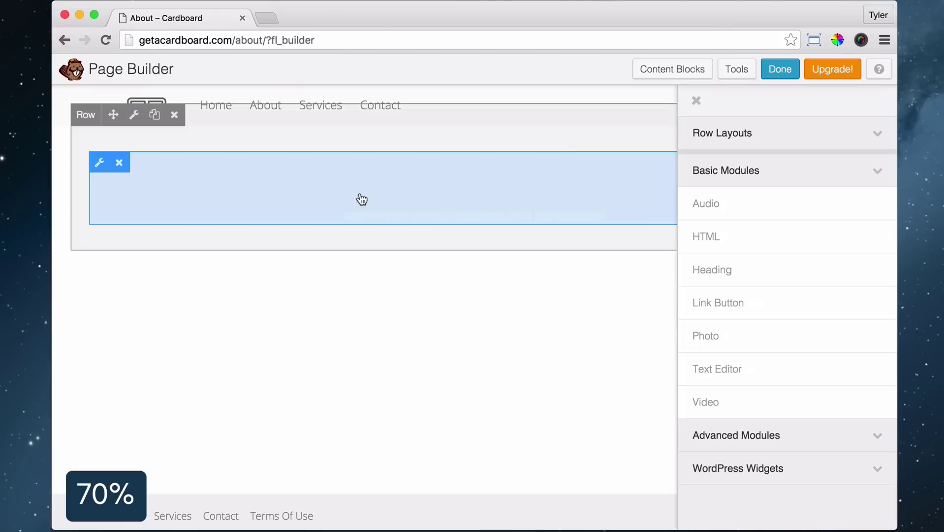
{"action": "left_click", "coordinate": [135, 115]}
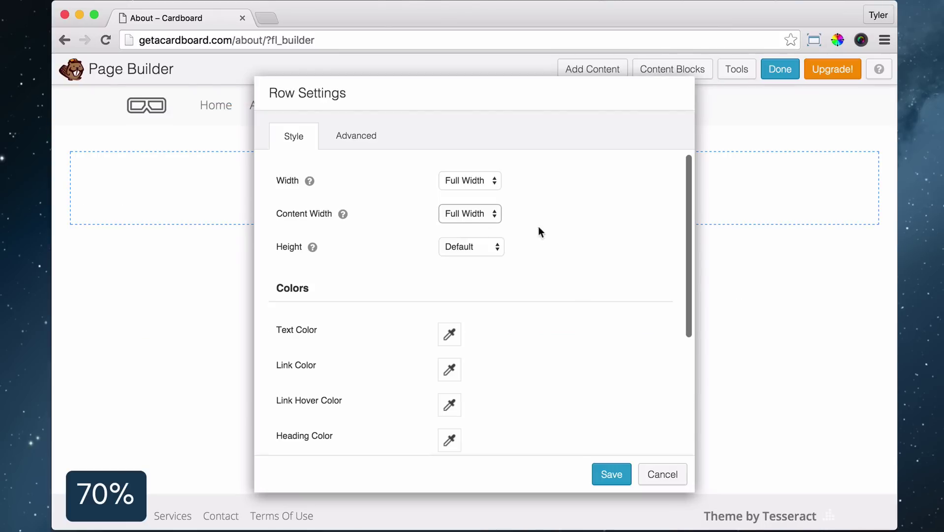
{"action": "left_click", "coordinate": [356, 136]}
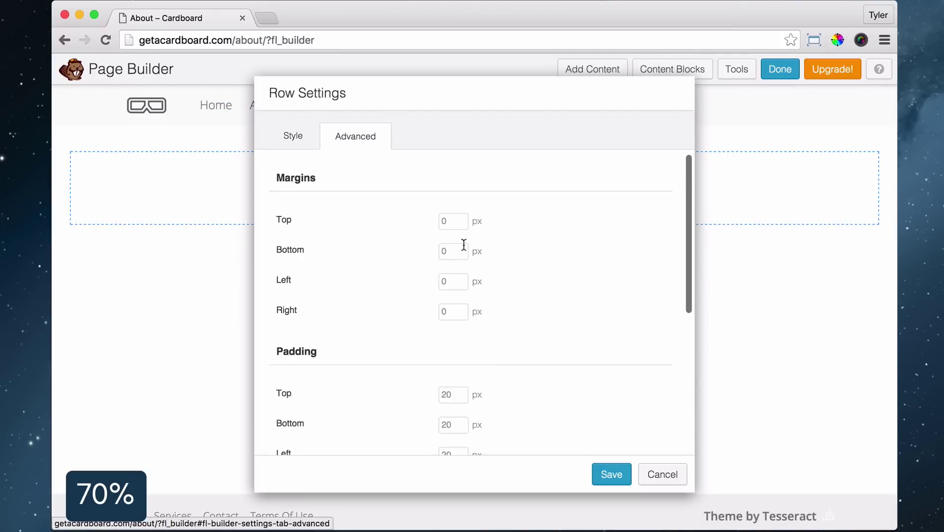
{"action": "scroll", "coordinate": [460, 286], "scroll_direction": "down", "scroll_amount": 2}
{"action": "left_click", "coordinate": [458, 327]}
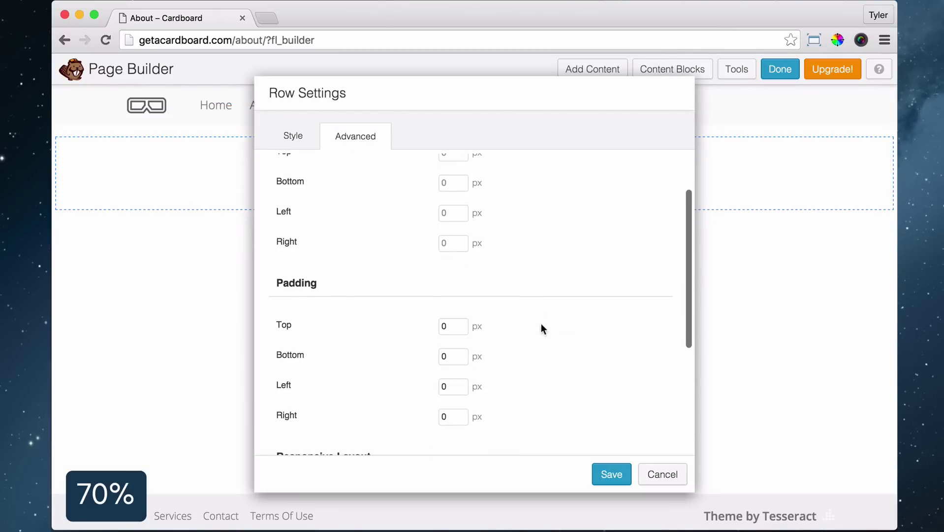
{"action": "scroll", "coordinate": [536, 310], "scroll_direction": "down", "scroll_amount": 5}
Give the row a Photo background using an uploaded google-about.jpg, and save the row settings
{"action": "left_click", "coordinate": [295, 138]}
{"action": "scroll", "coordinate": [530, 239], "scroll_direction": "down", "scroll_amount": 5}
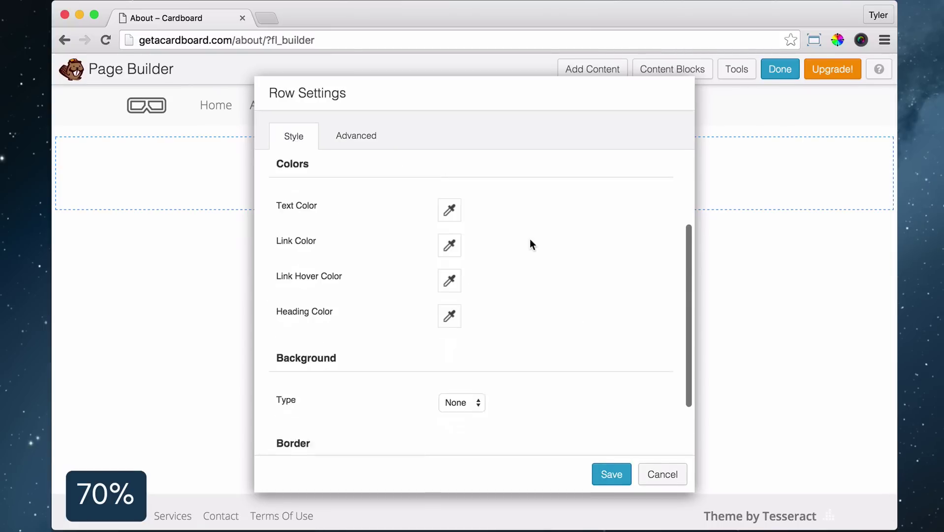
{"action": "left_click", "coordinate": [461, 329]}
{"action": "left_click", "coordinate": [464, 355]}
{"action": "scroll", "coordinate": [465, 357], "scroll_direction": "down", "scroll_amount": 2}
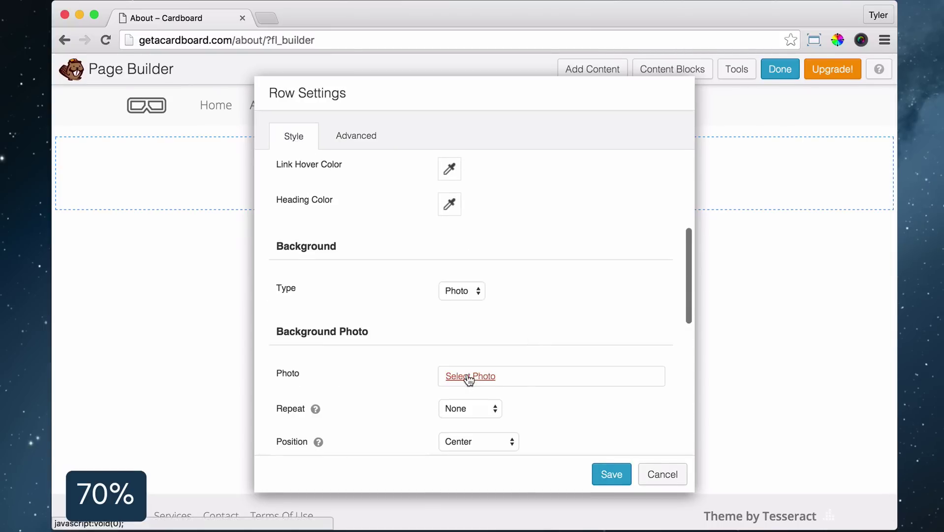
{"action": "left_click", "coordinate": [462, 373]}
{"action": "left_click", "coordinate": [135, 140]}
{"action": "left_click", "coordinate": [458, 326]}
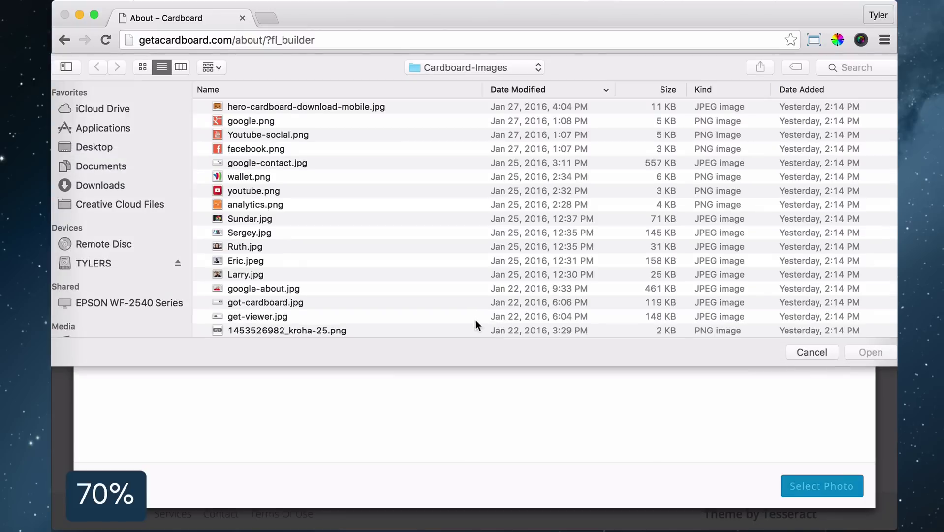
{"action": "scroll", "coordinate": [476, 319], "scroll_direction": "down", "scroll_amount": 1}
{"action": "left_click", "coordinate": [271, 273]}
{"action": "left_click", "coordinate": [870, 352]}
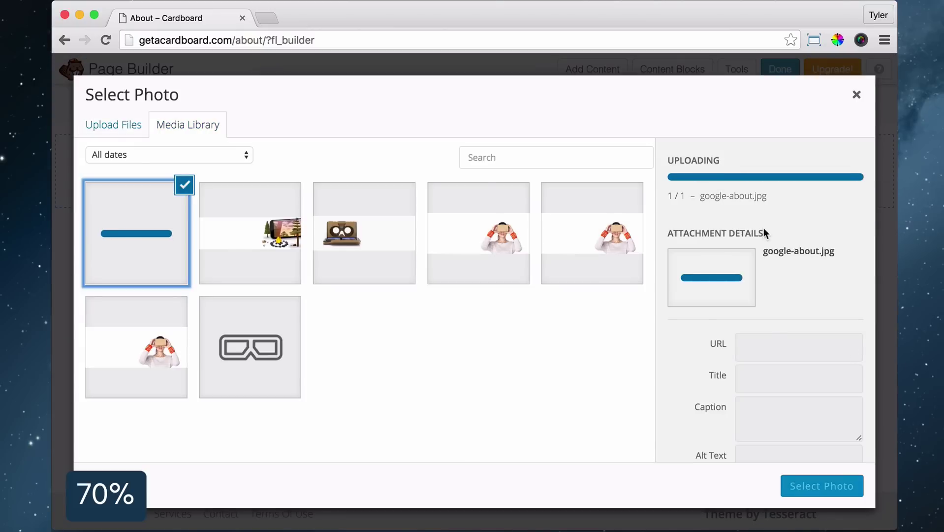
{"action": "left_click", "coordinate": [820, 487]}
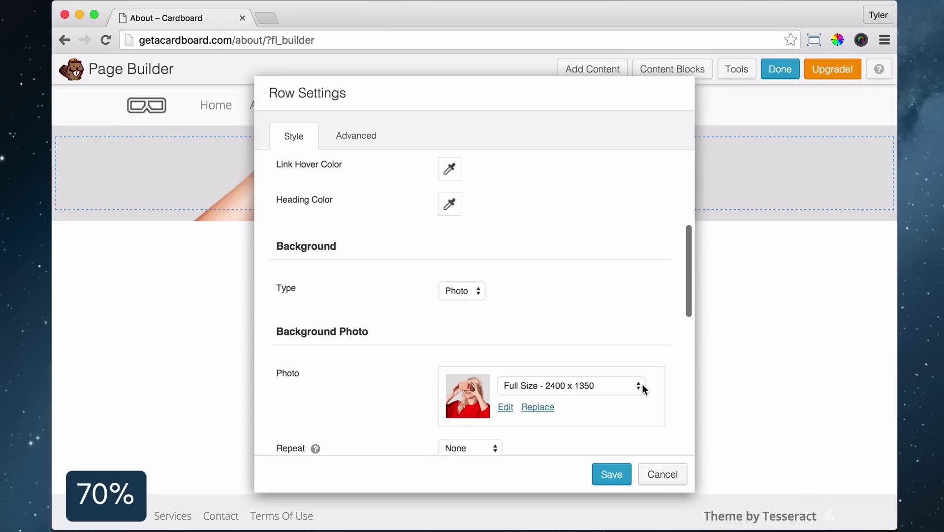
{"action": "left_click", "coordinate": [613, 474]}
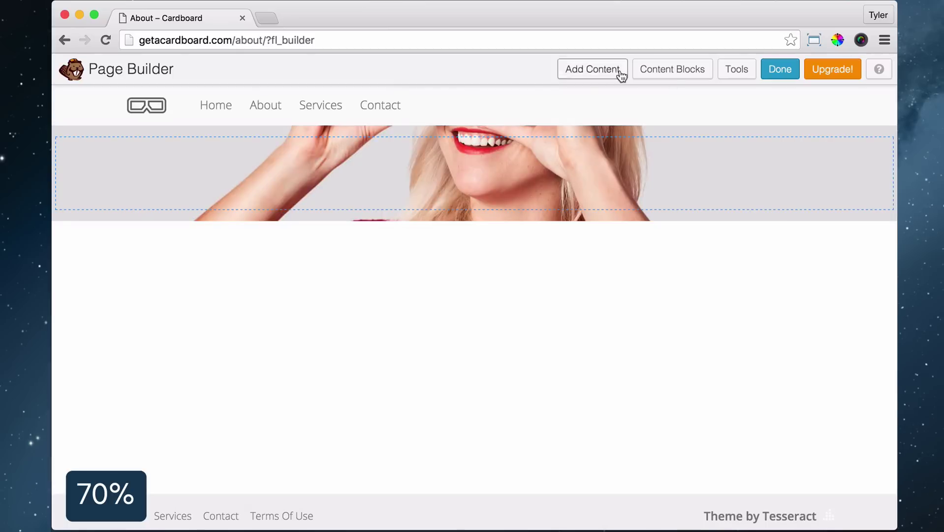
Add a Heading module reading 'About Our Team' to the photo row
{"action": "left_click", "coordinate": [618, 72]}
{"action": "left_click_drag", "start_coordinate": [753, 274], "coordinate": [428, 175]}
{"action": "left_click", "coordinate": [475, 221]}
{"action": "left_click", "coordinate": [485, 282]}
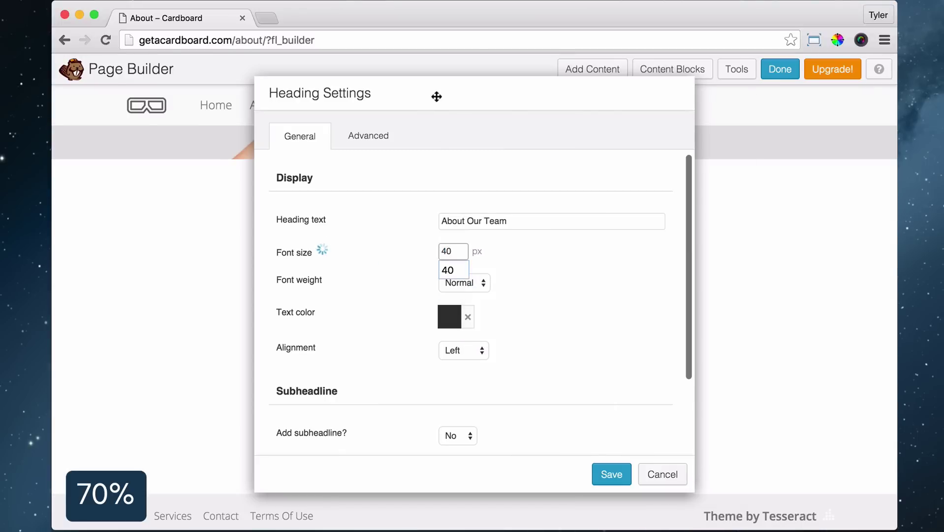
{"action": "left_click_drag", "start_coordinate": [437, 97], "coordinate": [545, 113]}
Centre the heading and enable a pasted Google Cardboard subheadline at font size 16
{"action": "left_click", "coordinate": [559, 338]}
{"action": "left_click", "coordinate": [574, 366]}
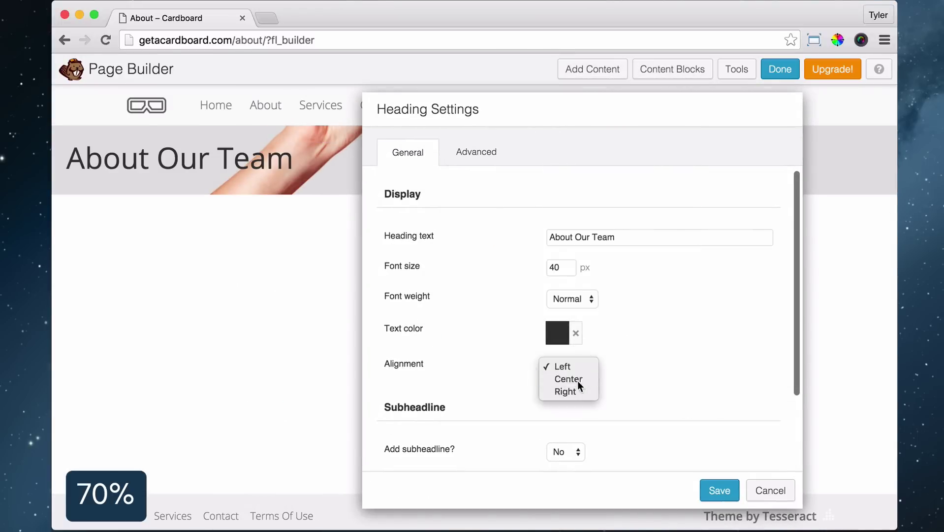
{"action": "left_click", "coordinate": [578, 382]}
{"action": "scroll", "coordinate": [573, 384], "scroll_direction": "down", "scroll_amount": 2}
{"action": "left_click", "coordinate": [566, 383]}
{"action": "left_click", "coordinate": [566, 395]}
{"action": "right_click", "coordinate": [583, 445]}
{"action": "left_click", "coordinate": [583, 445]}
{"action": "scroll", "coordinate": [657, 367], "scroll_direction": "down", "scroll_amount": 3}
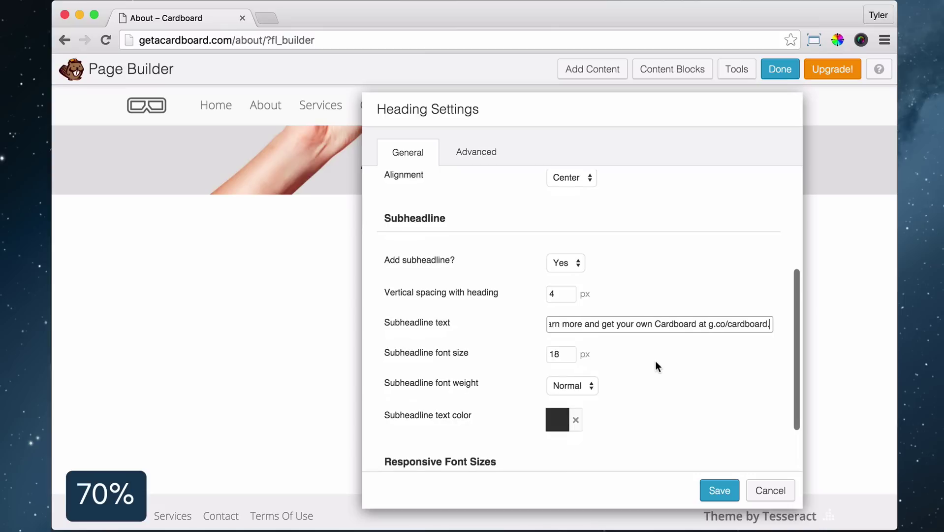
{"action": "double_click", "coordinate": [561, 354]}
{"action": "type", "text": "16"}
{"action": "left_click", "coordinate": [557, 419]}
{"action": "left_click", "coordinate": [706, 390]}
Give the heading 300px left and right margins and save it
{"action": "scroll", "coordinate": [706, 390], "scroll_direction": "down", "scroll_amount": 3}
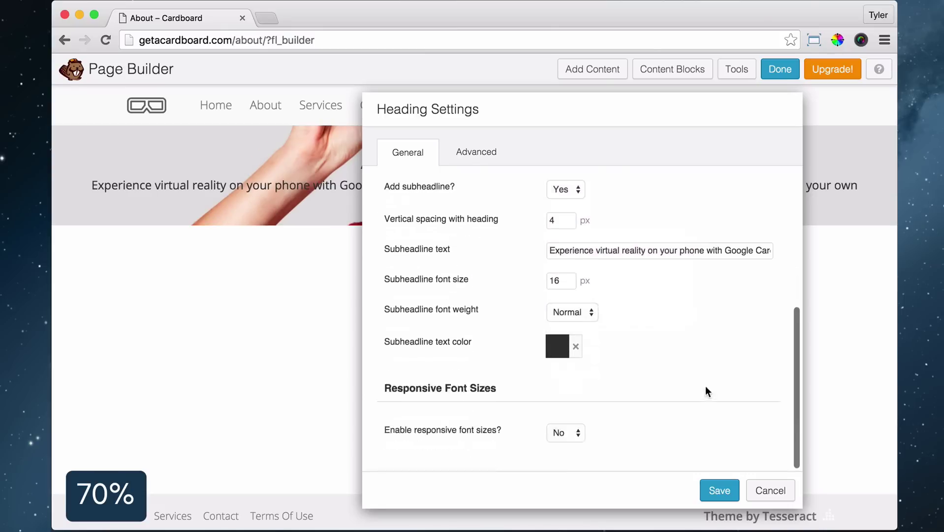
{"action": "left_click_drag", "start_coordinate": [474, 154], "coordinate": [353, 124]}
{"action": "left_click", "coordinate": [353, 125]}
{"action": "left_click", "coordinate": [437, 266]}
{"action": "type", "text": "300"}
{"action": "key", "text": "Tab"}
{"action": "type", "text": "300"}
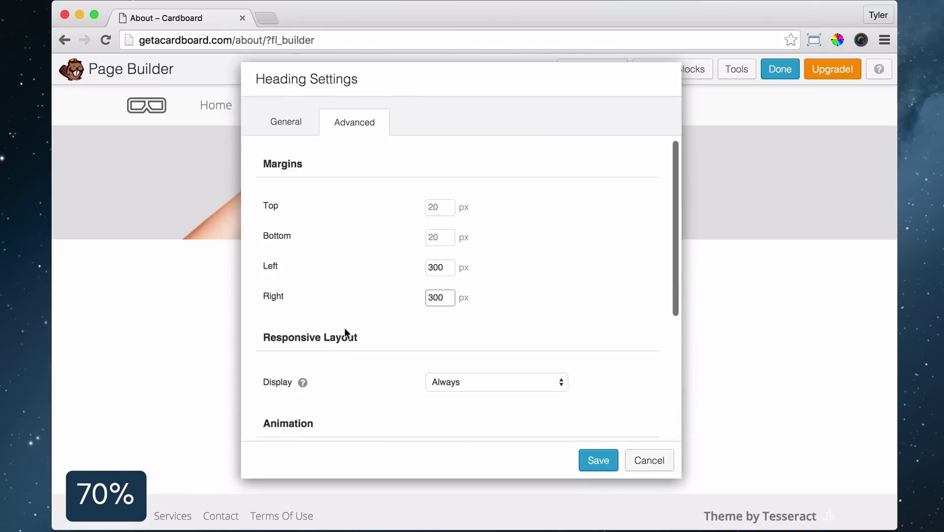
{"action": "left_click_drag", "start_coordinate": [621, 155], "coordinate": [286, 104]}
{"action": "left_click", "coordinate": [444, 481]}
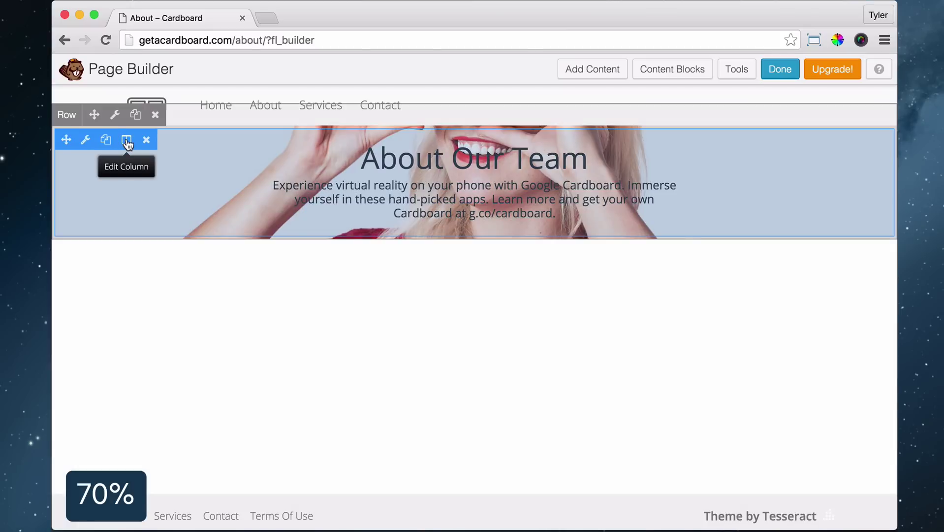
Set the heading column's background type to Color with white as the colour
{"action": "left_click", "coordinate": [128, 143]}
{"action": "left_click", "coordinate": [146, 161]}
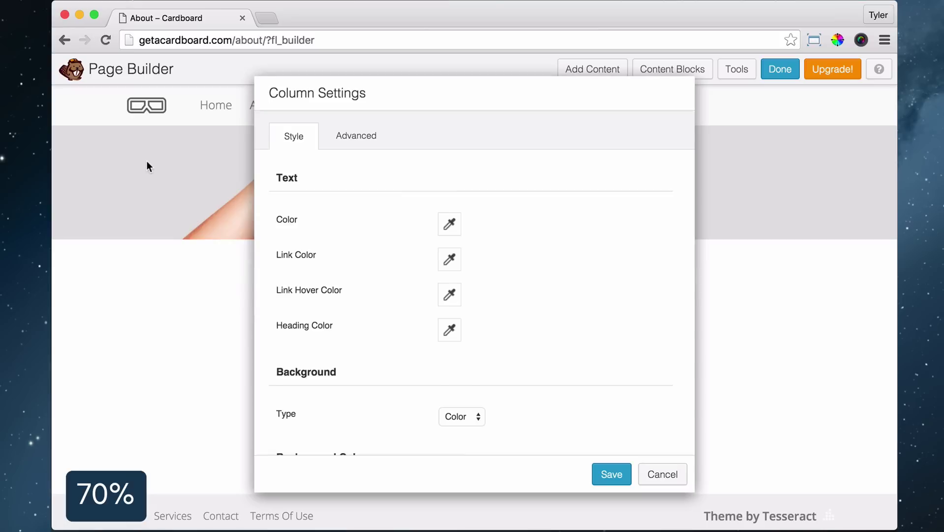
{"action": "scroll", "coordinate": [468, 262], "scroll_direction": "down", "scroll_amount": 3}
{"action": "left_click", "coordinate": [468, 263]}
{"action": "left_click", "coordinate": [458, 262]}
{"action": "scroll", "coordinate": [463, 295], "scroll_direction": "down", "scroll_amount": 1}
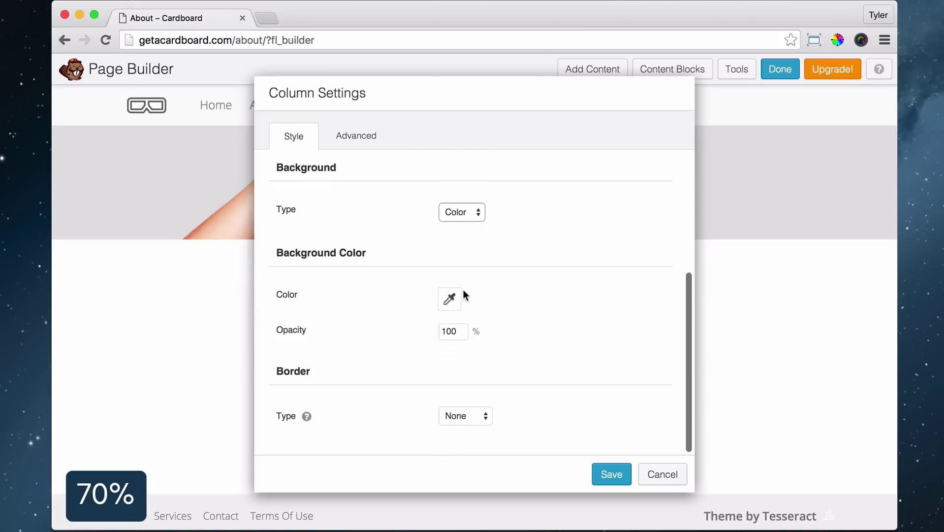
{"action": "left_click", "coordinate": [449, 299]}
{"action": "left_click_drag", "start_coordinate": [486, 371], "coordinate": [439, 318]}
{"action": "left_click", "coordinate": [512, 147]}
{"action": "left_click_drag", "start_coordinate": [512, 146], "coordinate": [559, 98]}
{"action": "left_click", "coordinate": [501, 326]}
Set the column's top margin to 300 and top padding to 50, then save
{"action": "left_click", "coordinate": [424, 97]}
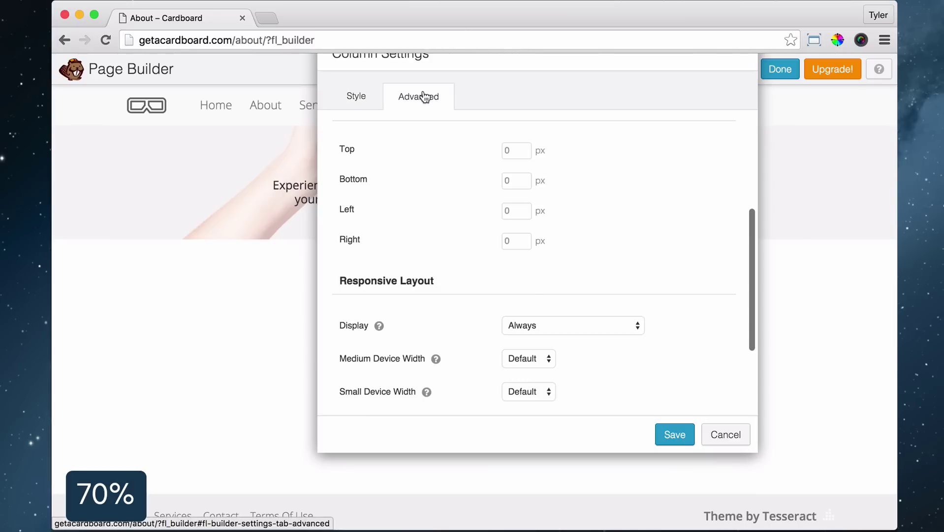
{"action": "left_click", "coordinate": [550, 227]}
{"action": "type", "text": "300"}
{"action": "left_click_drag", "start_coordinate": [535, 99], "coordinate": [730, 100]}
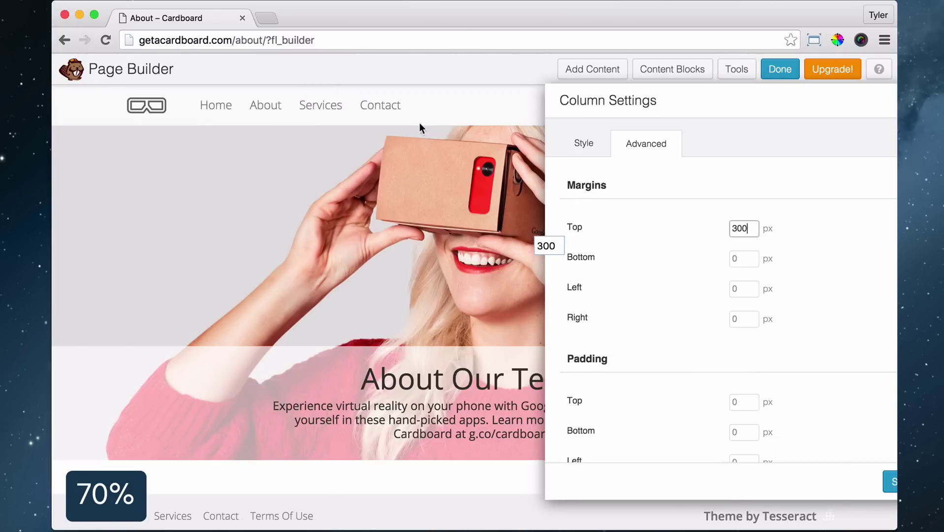
{"action": "scroll", "coordinate": [733, 359], "scroll_direction": "down", "scroll_amount": 5}
{"action": "left_click", "coordinate": [644, 179]}
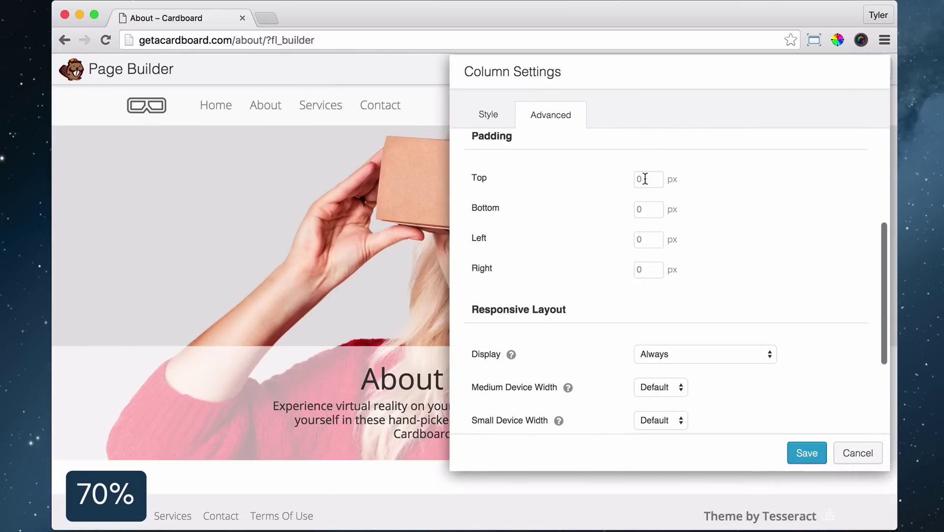
{"action": "type", "text": "50"}
{"action": "key", "text": "Tab"}
{"action": "key", "text": "Return"}
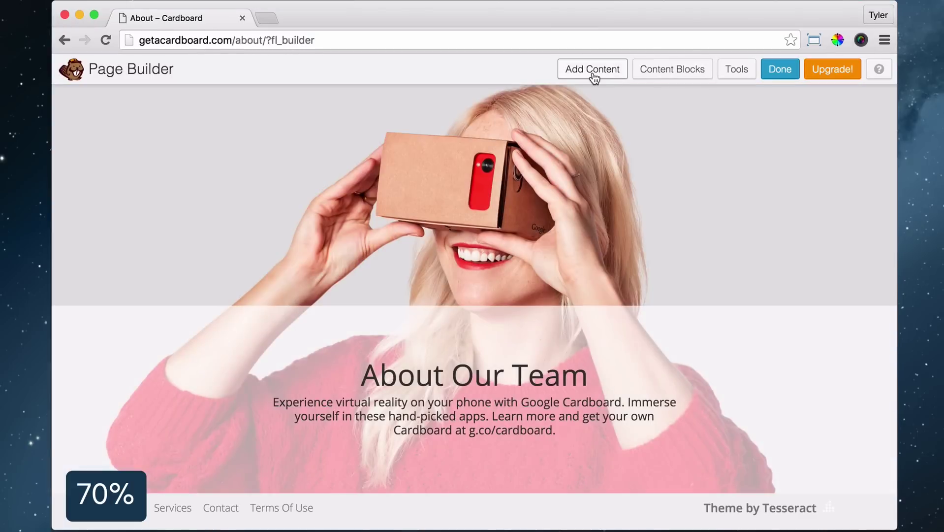
{"action": "left_click", "coordinate": [593, 70]}
Add a four-column row with a photo module holding the uploaded chairman's portrait in column one
{"action": "left_click", "coordinate": [816, 137]}
{"action": "left_click_drag", "start_coordinate": [822, 264], "coordinate": [424, 493]}
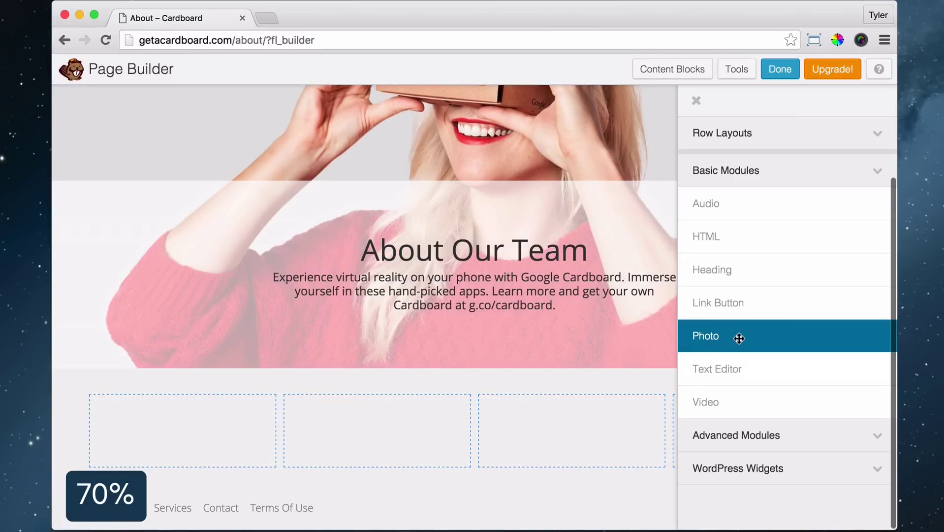
{"action": "left_click_drag", "start_coordinate": [739, 338], "coordinate": [189, 463]}
{"action": "left_click", "coordinate": [477, 217]}
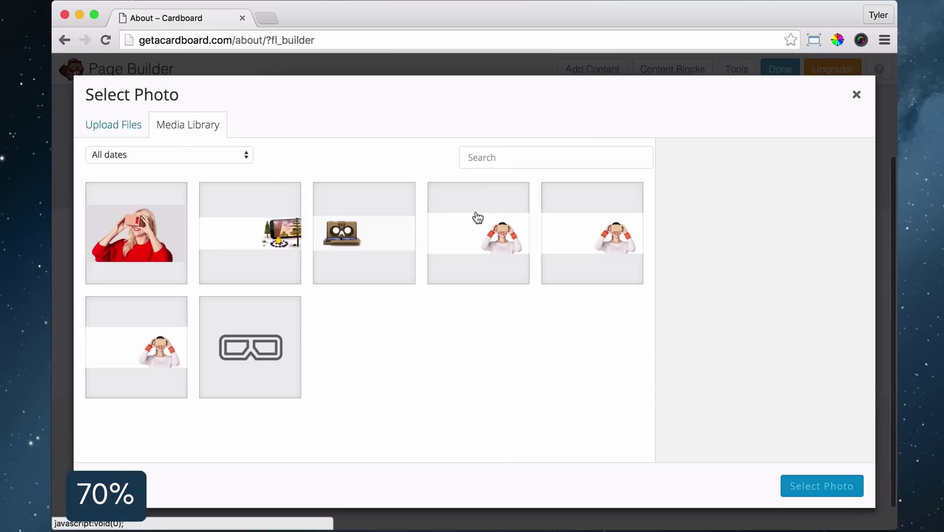
{"action": "left_click", "coordinate": [113, 125]}
{"action": "left_click", "coordinate": [473, 315]}
{"action": "scroll", "coordinate": [274, 195], "scroll_direction": "down", "scroll_amount": 1}
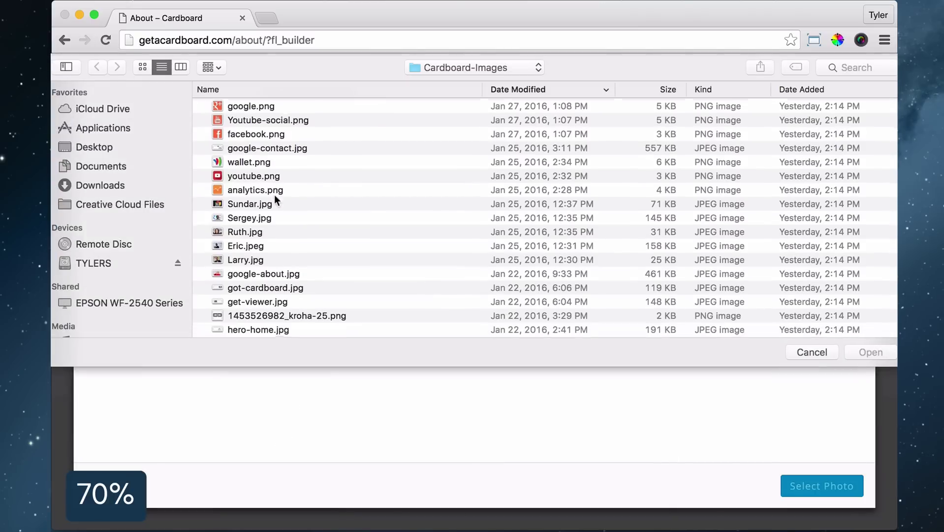
{"action": "double_click", "coordinate": [251, 246]}
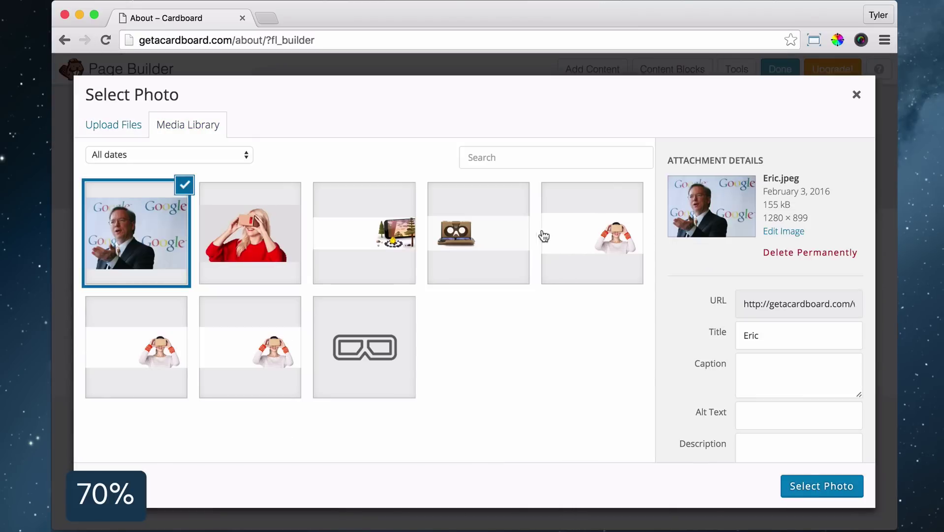
{"action": "key", "text": "Return"}
Crop the portrait into a circle and save the photo settings
{"action": "left_click_drag", "start_coordinate": [429, 104], "coordinate": [623, 111]}
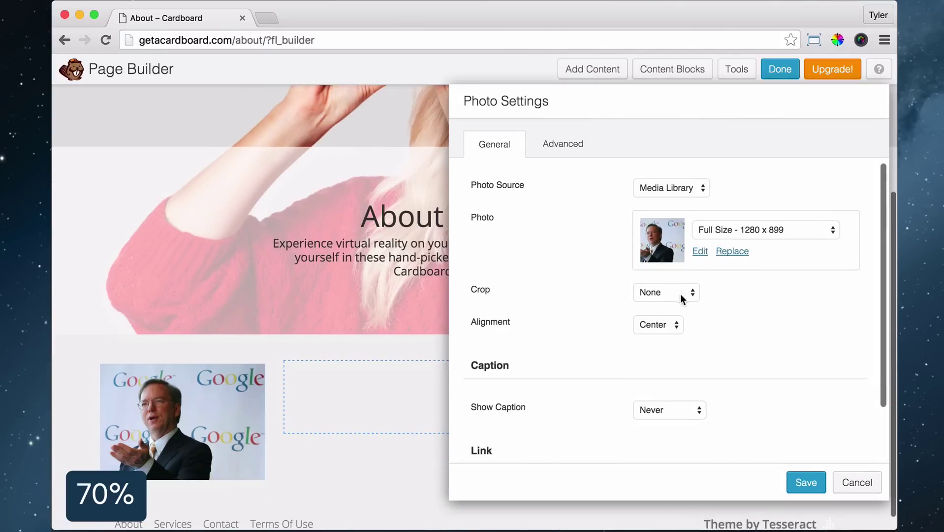
{"action": "left_click", "coordinate": [681, 293]}
{"action": "left_click", "coordinate": [669, 349]}
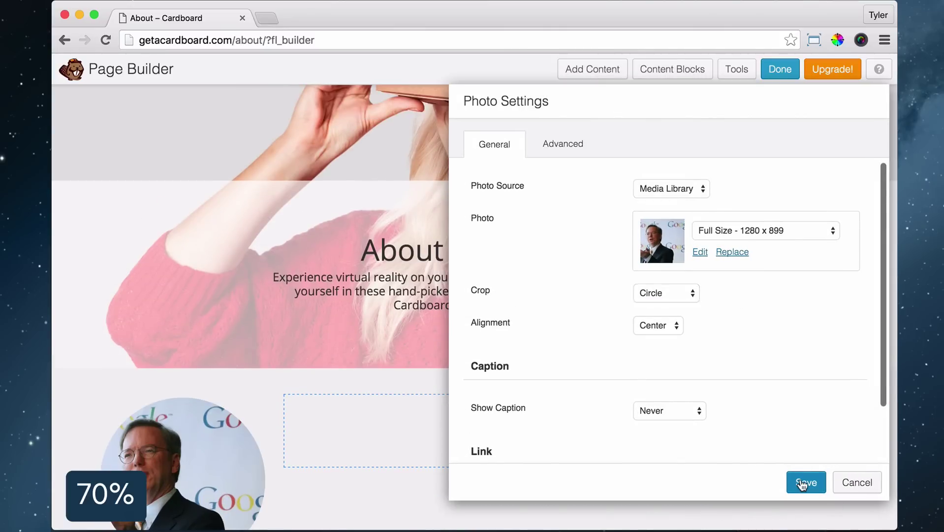
{"action": "left_click", "coordinate": [801, 484]}
{"action": "scroll", "coordinate": [356, 337], "scroll_direction": "down", "scroll_amount": 2}
{"action": "left_click", "coordinate": [596, 70]}
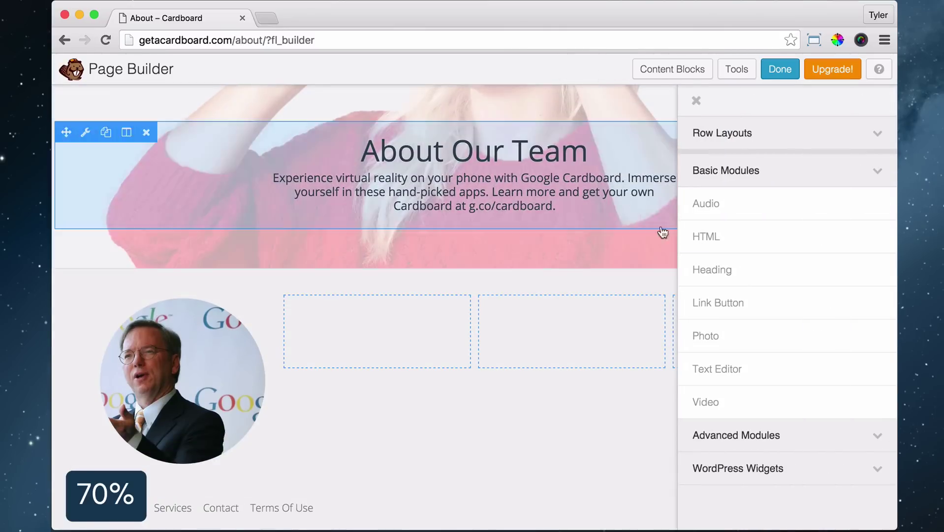
Add a Text Editor module beside the portrait with the name as Heading 3 above EXECUTIVE CHAIRMAN
{"action": "left_click_drag", "start_coordinate": [717, 368], "coordinate": [386, 351]}
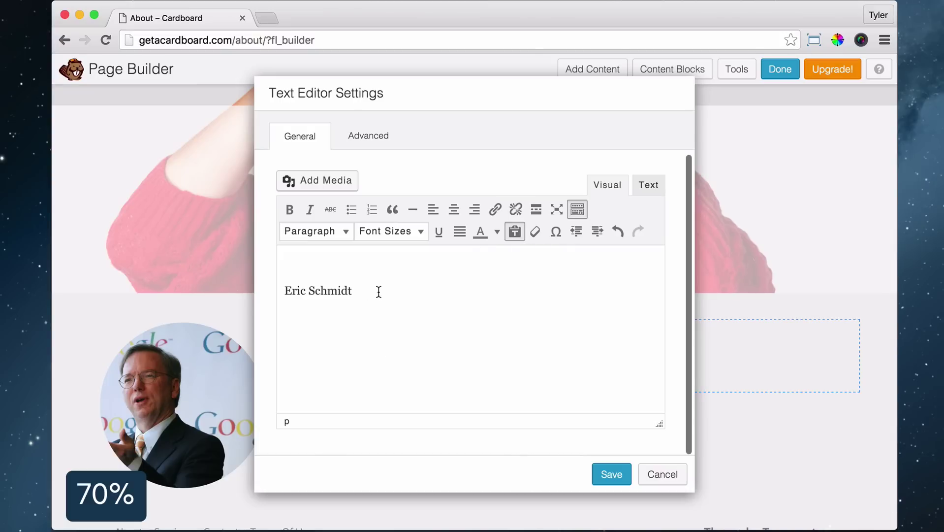
{"action": "left_click", "coordinate": [352, 237]}
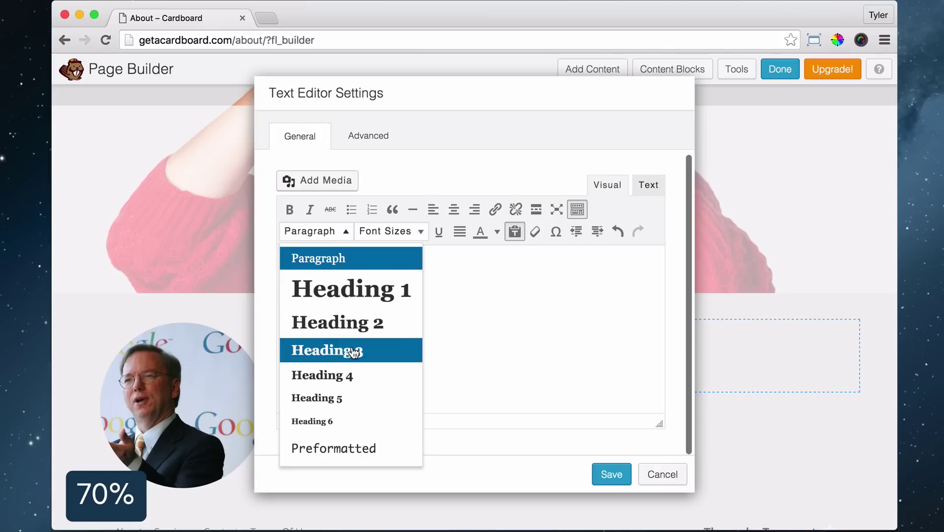
{"action": "left_click", "coordinate": [354, 350]}
{"action": "left_click_drag", "start_coordinate": [410, 101], "coordinate": [524, 75]}
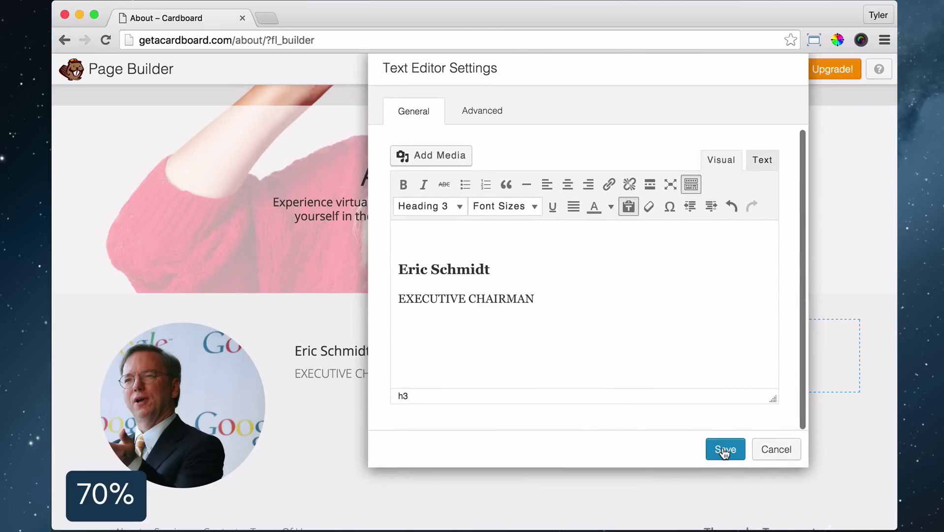
{"action": "left_click", "coordinate": [725, 450]}
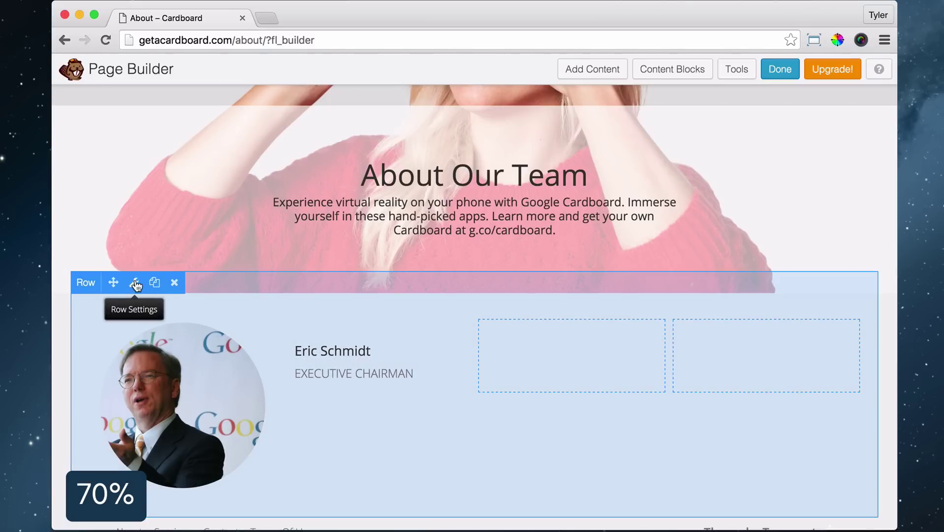
Set the team row's margins to top 100 and left/right 150, and save
{"action": "left_click", "coordinate": [135, 283]}
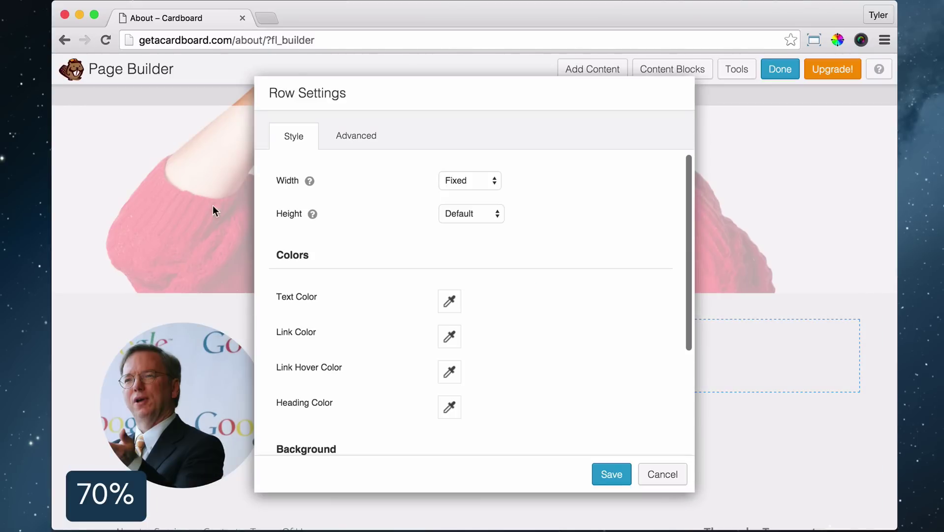
{"action": "left_click", "coordinate": [356, 136]}
{"action": "left_click", "coordinate": [456, 221]}
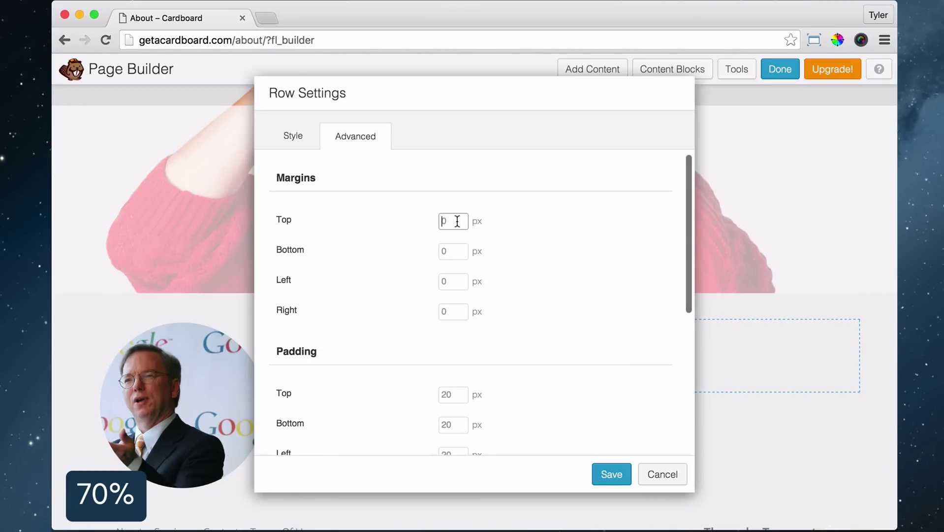
{"action": "type", "text": "100"}
{"action": "left_click", "coordinate": [453, 281]}
{"action": "type", "text": "150"}
{"action": "key", "text": "Tab"}
{"action": "type", "text": "15"}
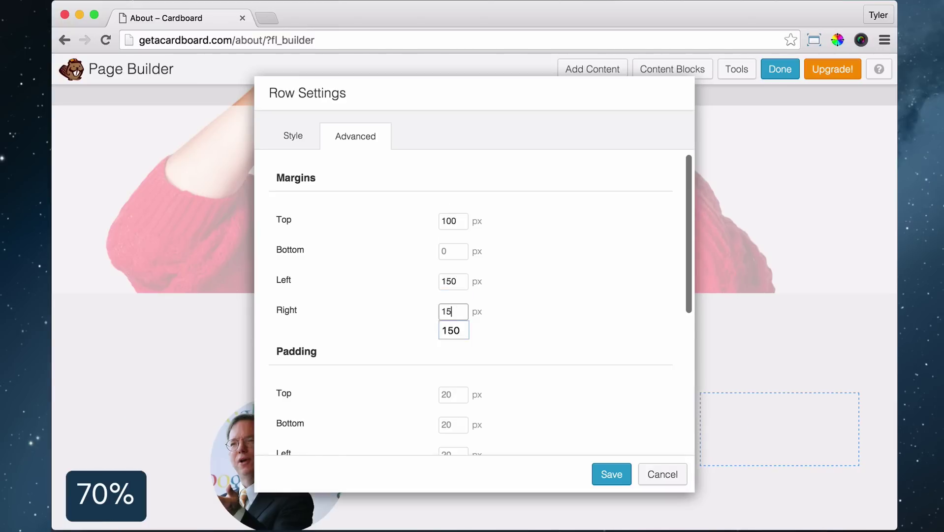
{"action": "type", "text": "0"}
{"action": "left_click", "coordinate": [611, 474]}
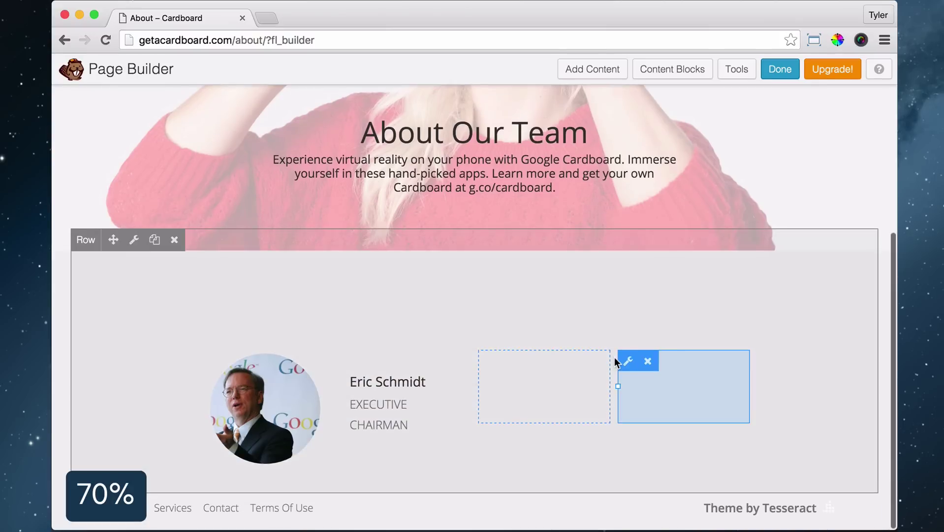
Resize the team row's columns, narrowing the portrait column and widening the name column
{"action": "left_click_drag", "start_coordinate": [482, 385], "coordinate": [495, 384]}
{"action": "mouse_move", "coordinate": [299, 410]}
{"action": "left_click_drag", "start_coordinate": [329, 413], "coordinate": [294, 420]}
{"action": "mouse_move", "coordinate": [512, 415]}
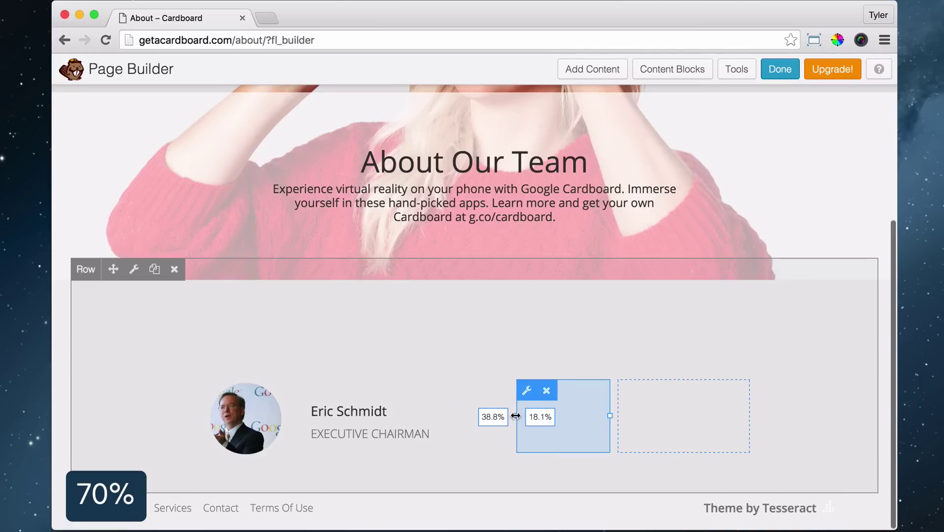
{"action": "left_click_drag", "start_coordinate": [516, 416], "coordinate": [516, 415]}
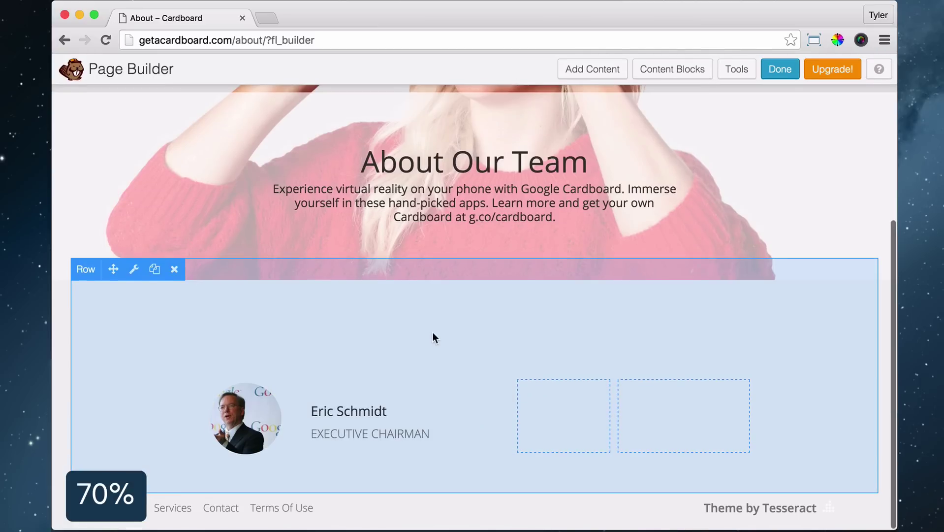
Duplicate the circular portrait and name text into the empty columns and balance their widths
{"action": "left_click", "coordinate": [250, 382]}
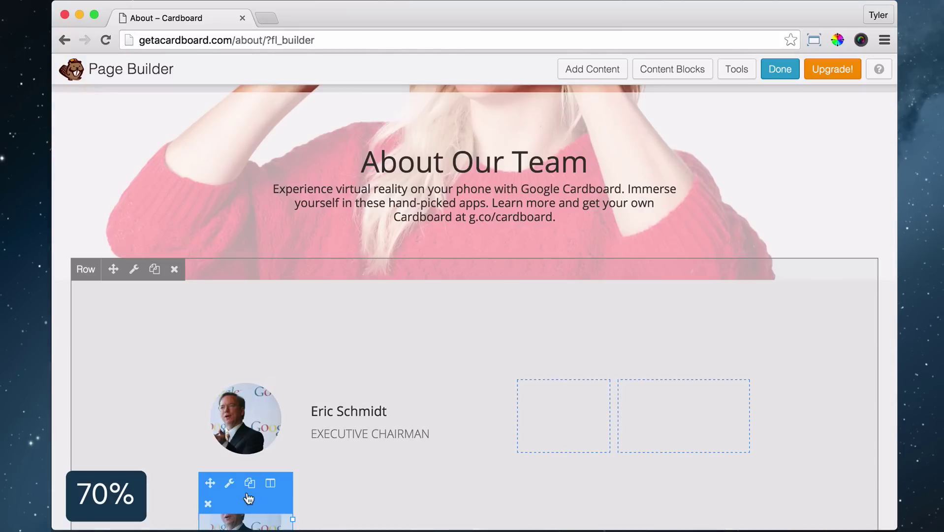
{"action": "left_click_drag", "start_coordinate": [211, 482], "coordinate": [564, 426]}
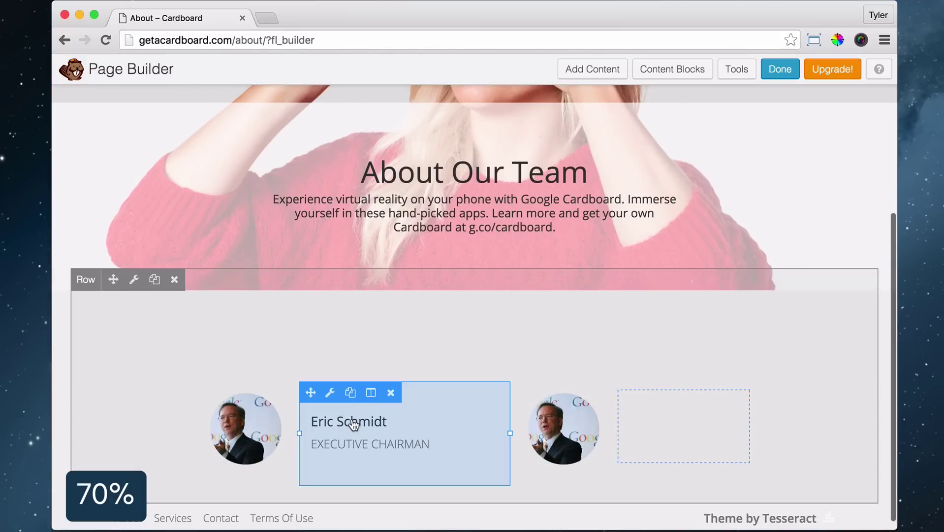
{"action": "left_click", "coordinate": [350, 392]}
{"action": "left_click_drag", "start_coordinate": [316, 437], "coordinate": [655, 399]}
{"action": "mouse_move", "coordinate": [609, 399]}
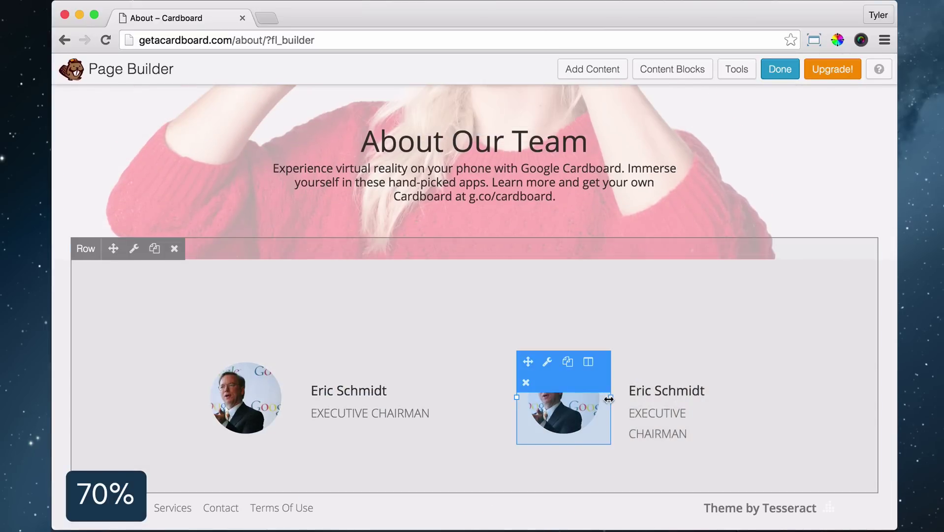
{"action": "left_click_drag", "start_coordinate": [517, 397], "coordinate": [487, 399]}
{"action": "left_click_drag", "start_coordinate": [613, 413], "coordinate": [593, 410]}
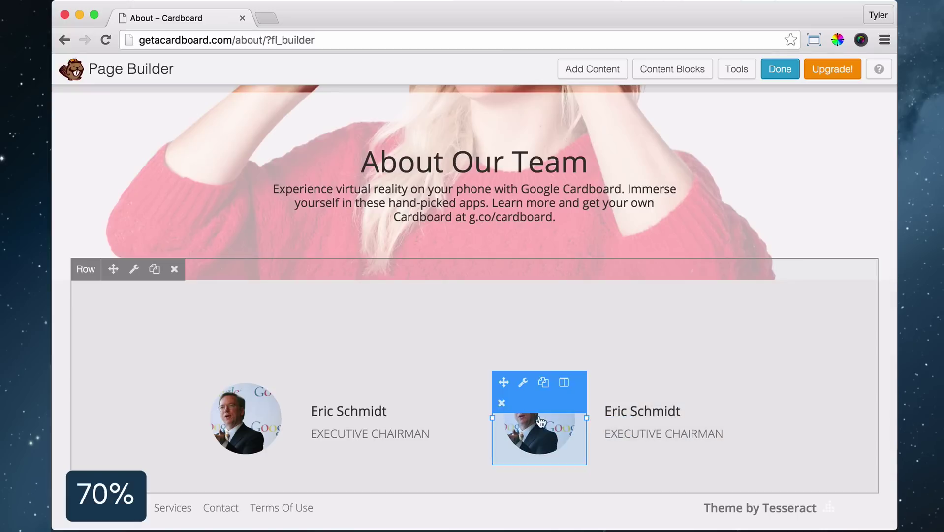
Duplicate the team row, clearing the copy's top margin and adjusting its bottom margin
{"action": "left_click", "coordinate": [156, 270]}
{"action": "left_click", "coordinate": [135, 269]}
{"action": "left_click", "coordinate": [449, 220]}
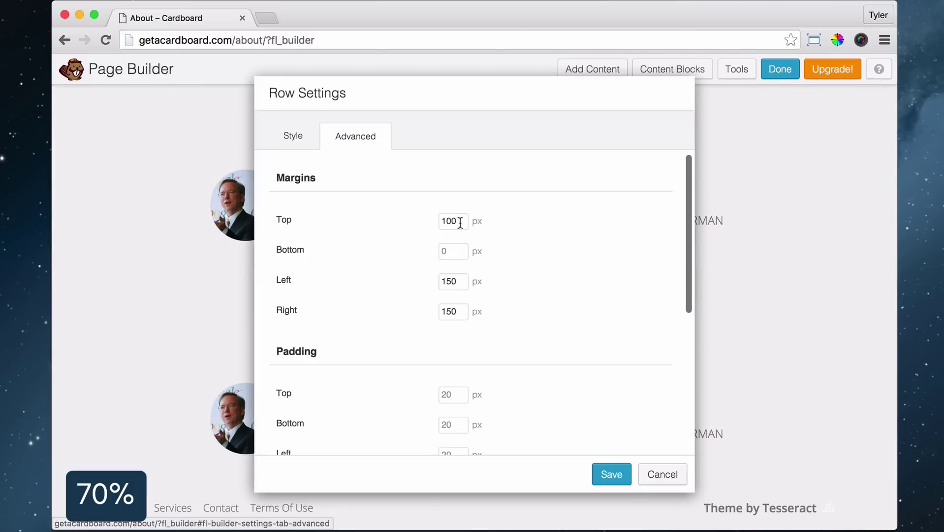
{"action": "key", "text": "BackSpace"}
{"action": "key", "text": "BackSpace"}
{"action": "key", "text": "BackSpace"}
{"action": "key", "text": "Tab"}
{"action": "type", "text": "1"}
{"action": "left_click", "coordinate": [610, 474]}
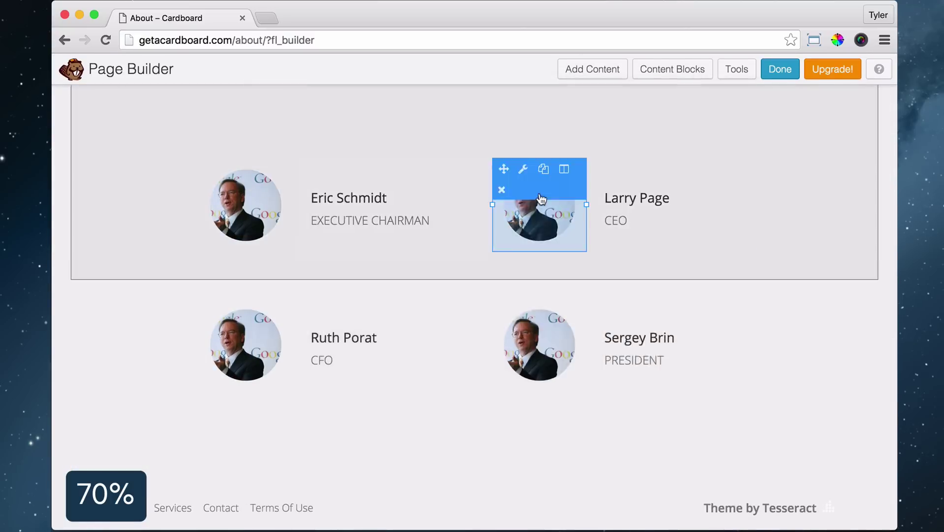
Swap in the CEO's portrait and save the updated team grid
{"action": "left_click", "coordinate": [539, 212]}
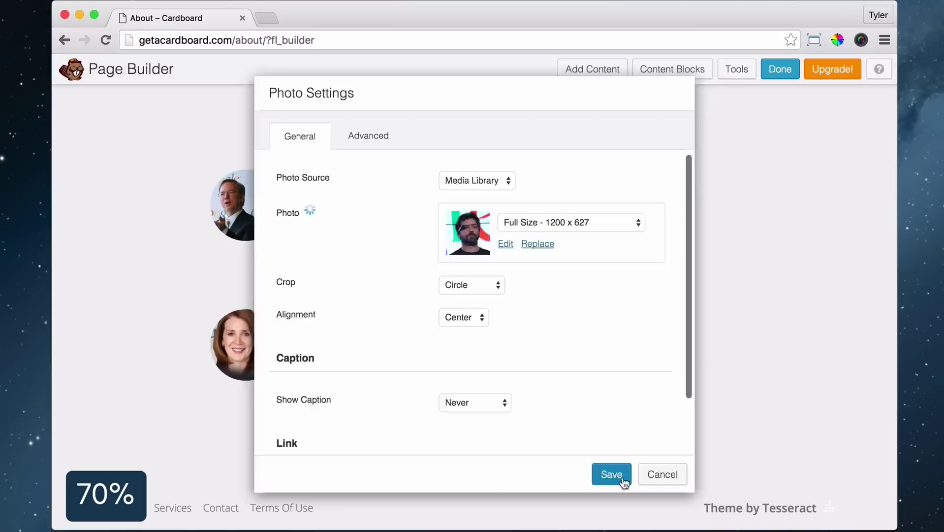
{"action": "left_click", "coordinate": [611, 474]}
{"action": "left_click", "coordinate": [593, 69]}
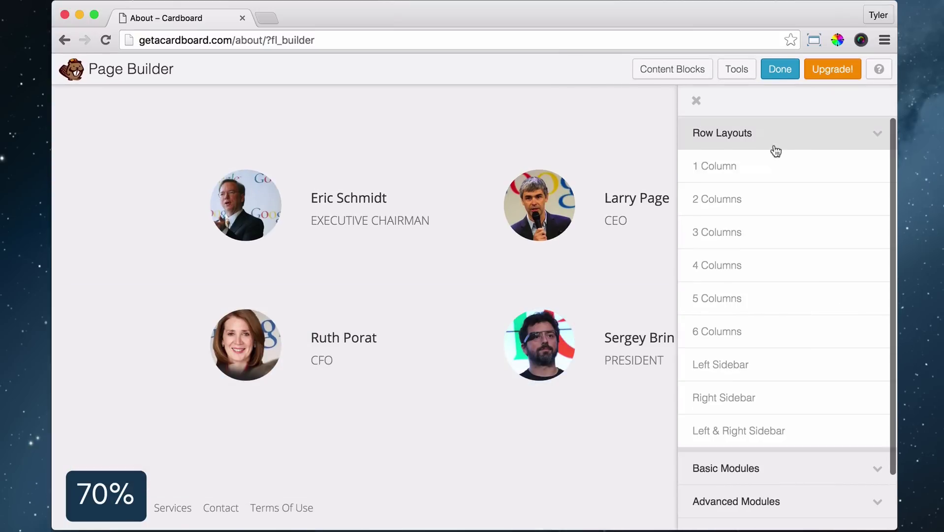
Add a one-column row below the team grid with a text module containing the pasted employee quote
{"action": "left_click_drag", "start_coordinate": [727, 162], "coordinate": [325, 473]}
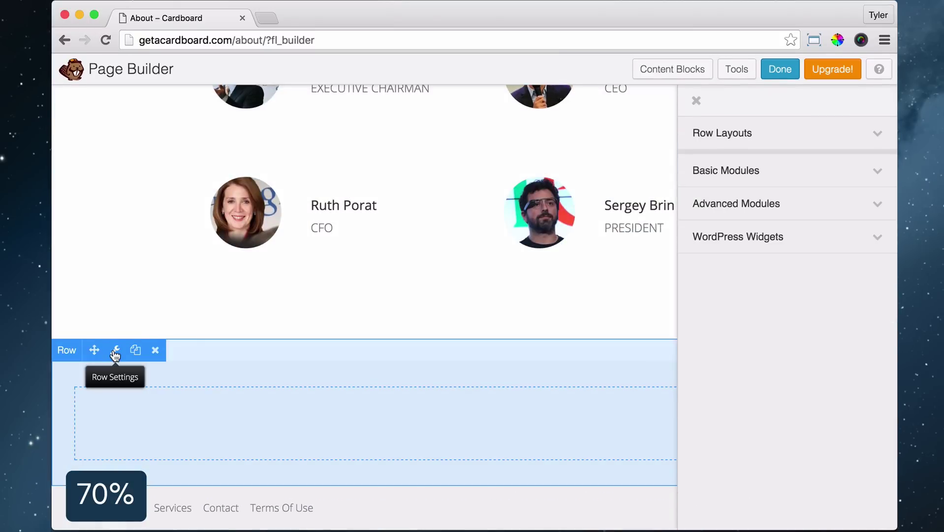
{"action": "left_click", "coordinate": [793, 171]}
{"action": "left_click_drag", "start_coordinate": [729, 197], "coordinate": [375, 455]}
{"action": "type", "text": "\"Our employees appreciate the choice and flexibility that Google provides them when they’re on the road—whether for conferences, meetings, or team off-sites.\""}
{"action": "left_click_drag", "start_coordinate": [433, 295], "coordinate": [235, 256]}
Enlarge the quote to 22px, centre it, set 190px left and right margins, and save
{"action": "left_click", "coordinate": [391, 230]}
{"action": "left_click", "coordinate": [394, 381]}
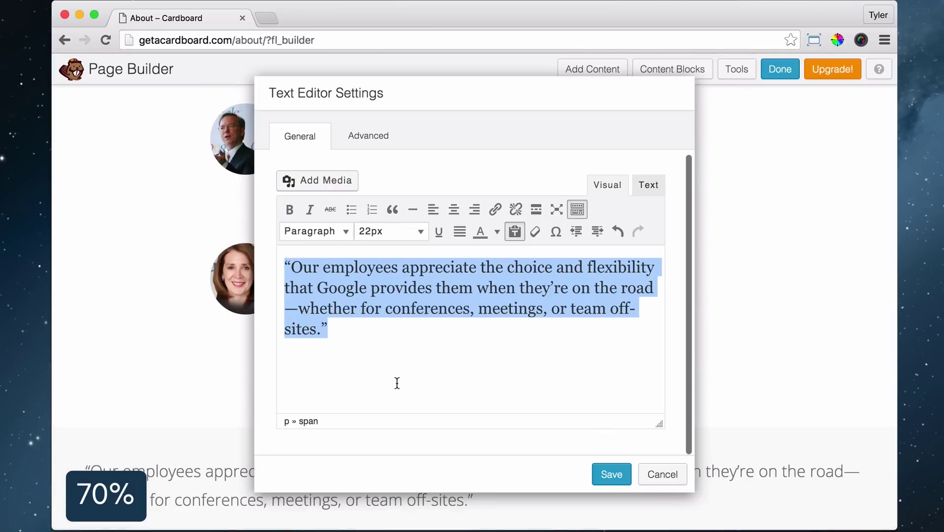
{"action": "left_click", "coordinate": [454, 209]}
{"action": "left_click", "coordinate": [367, 136]}
{"action": "type", "text": "190"}
{"action": "key", "text": "Tab"}
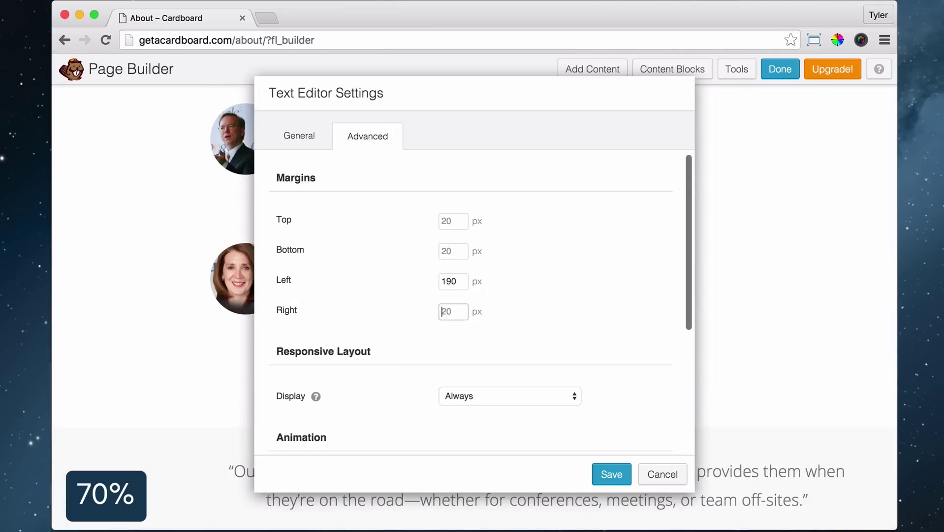
{"action": "type", "text": "190"}
{"action": "scroll", "coordinate": [517, 298], "scroll_direction": "down", "scroll_amount": 3}
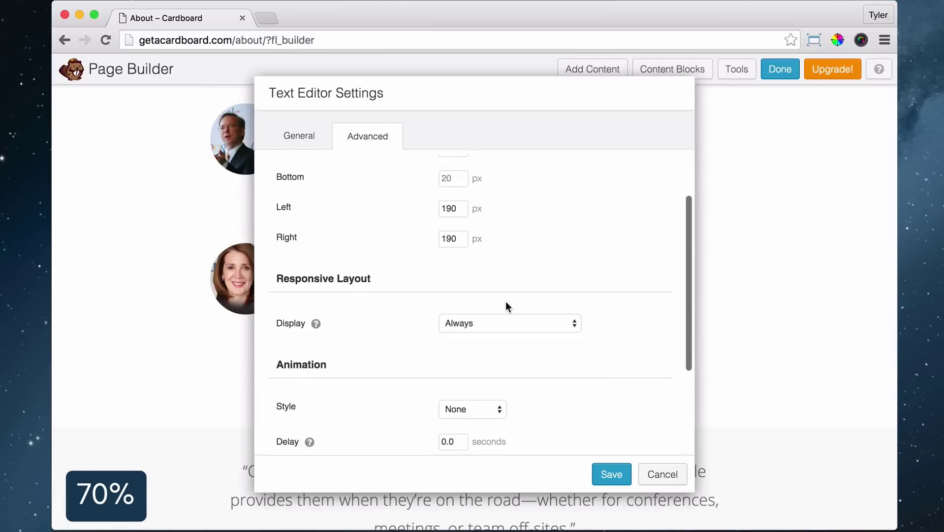
{"action": "left_click", "coordinate": [607, 474]}
{"action": "left_click", "coordinate": [593, 69]}
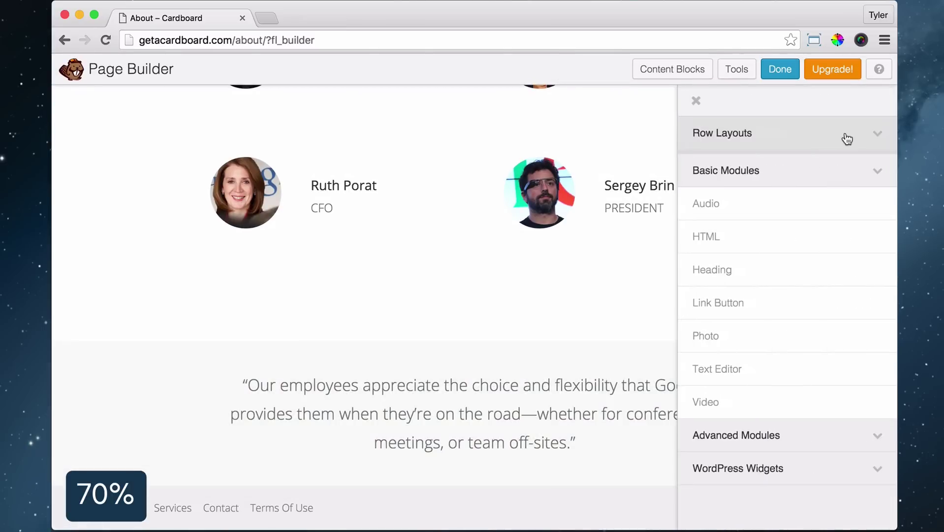
Add a three-column row with the uploaded CEO portrait in the middle column, cropped to a circle
{"action": "left_click_drag", "start_coordinate": [722, 235], "coordinate": [396, 429]}
{"action": "left_click", "coordinate": [726, 467]}
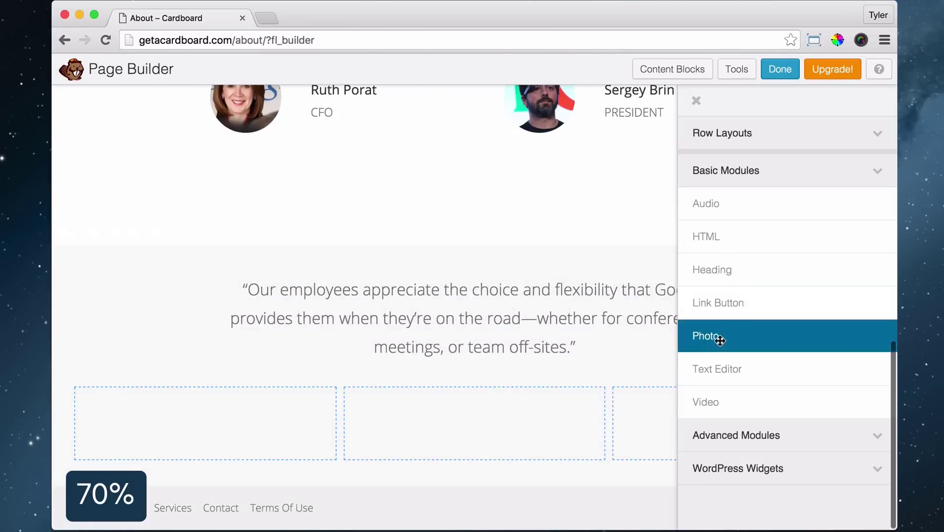
{"action": "left_click_drag", "start_coordinate": [702, 335], "coordinate": [477, 429]}
{"action": "left_click", "coordinate": [467, 212]}
{"action": "left_click", "coordinate": [476, 314]}
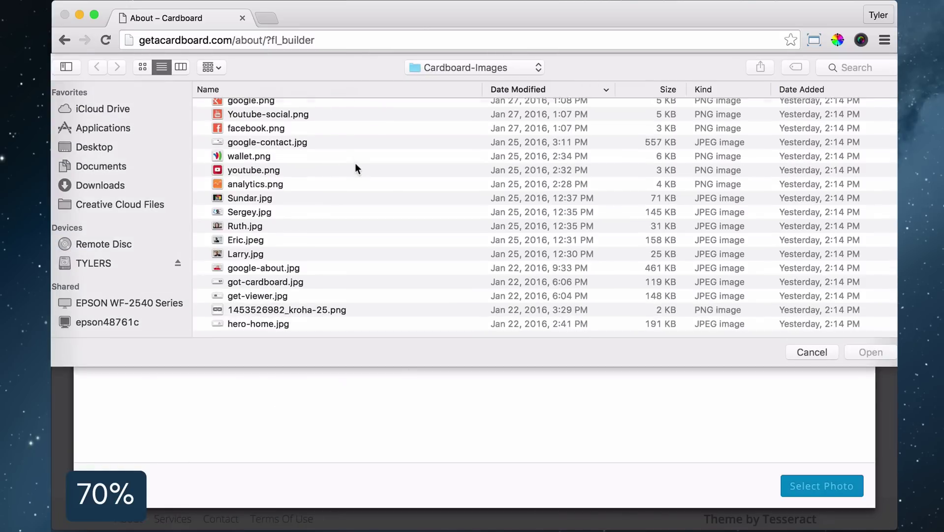
{"action": "scroll", "coordinate": [354, 169], "scroll_direction": "up", "scroll_amount": 1}
{"action": "double_click", "coordinate": [263, 218]}
{"action": "left_click", "coordinate": [823, 486]}
{"action": "left_click", "coordinate": [471, 285]}
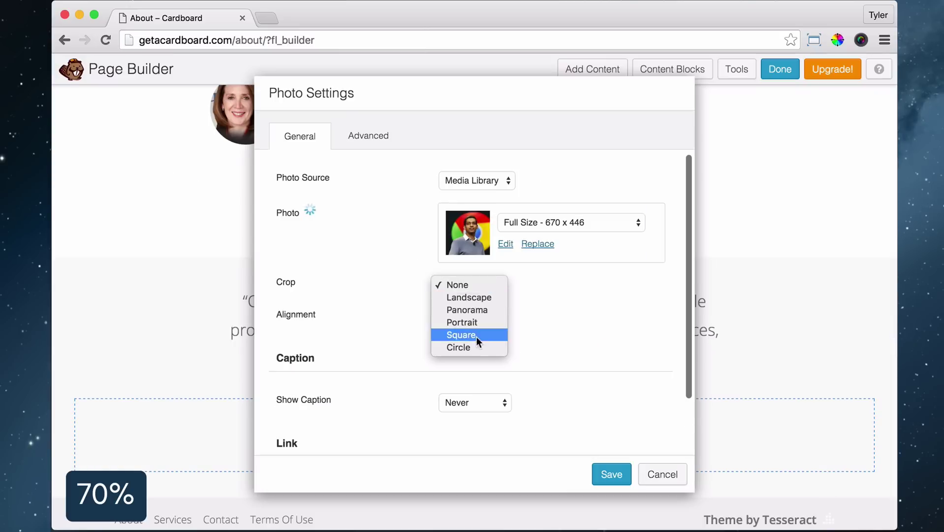
{"action": "left_click", "coordinate": [463, 345]}
{"action": "left_click", "coordinate": [612, 474]}
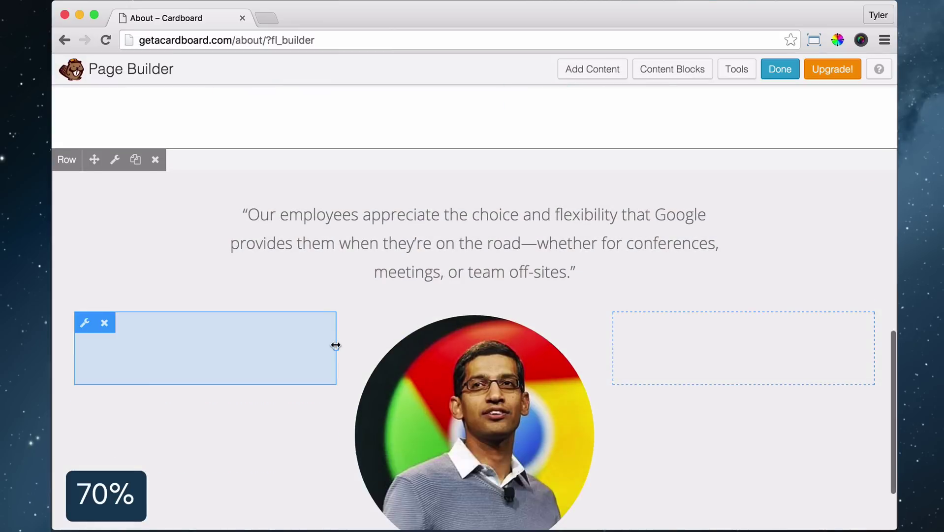
Widen the left column and narrow the photo's column so the circular portrait shrinks
{"action": "left_click_drag", "start_coordinate": [336, 344], "coordinate": [406, 349]}
{"action": "left_click", "coordinate": [407, 349]}
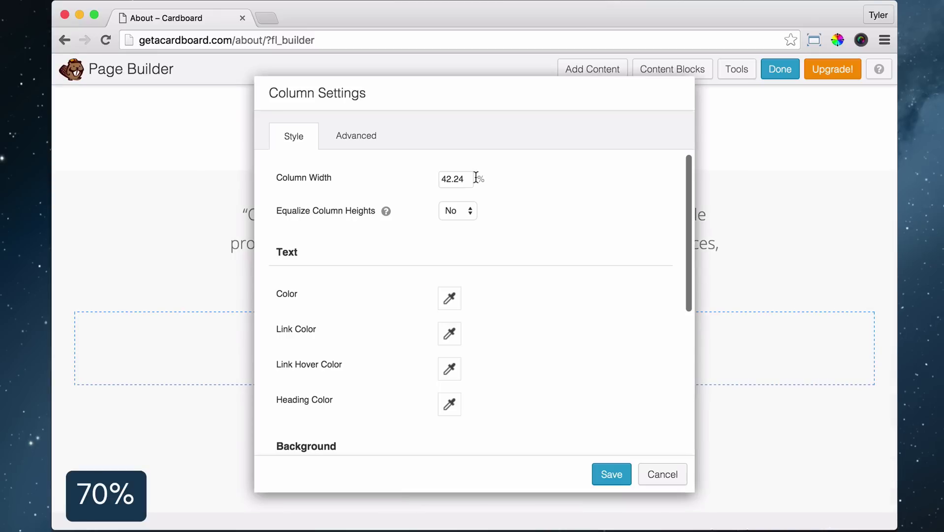
{"action": "left_click", "coordinate": [605, 474]}
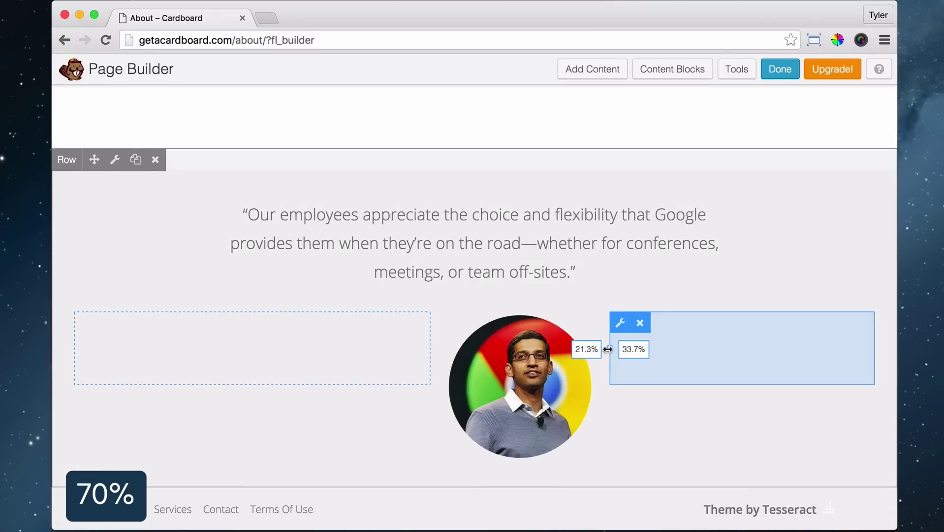
{"action": "scroll", "coordinate": [549, 366], "scroll_direction": "up", "scroll_amount": 2}
{"action": "left_click_drag", "start_coordinate": [550, 370], "coordinate": [522, 387]}
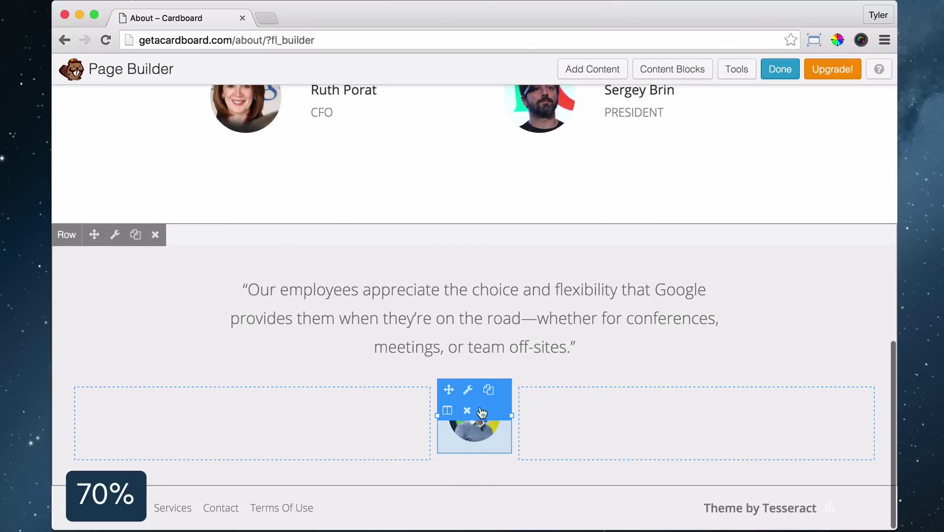
{"action": "left_click", "coordinate": [484, 430]}
{"action": "left_click", "coordinate": [368, 136]}
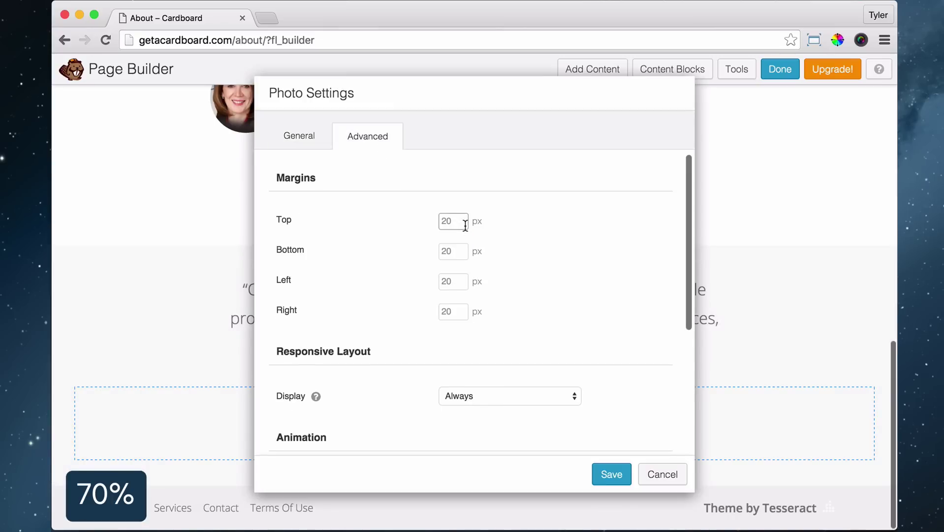
{"action": "key", "text": "Escape"}
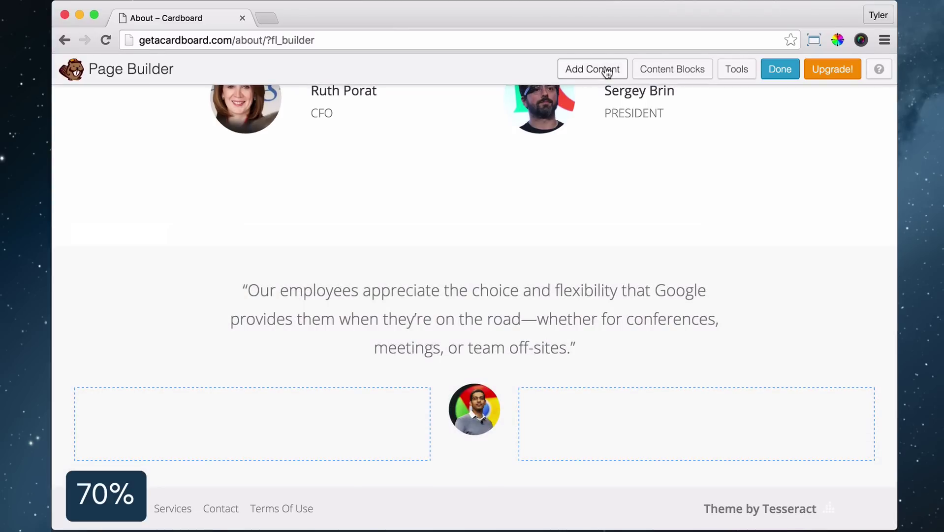
Add a text row below the photo with the CEO's name as a centred Heading 3
{"action": "left_click", "coordinate": [604, 69]}
{"action": "left_click", "coordinate": [688, 132]}
{"action": "left_click_drag", "start_coordinate": [747, 198], "coordinate": [478, 493]}
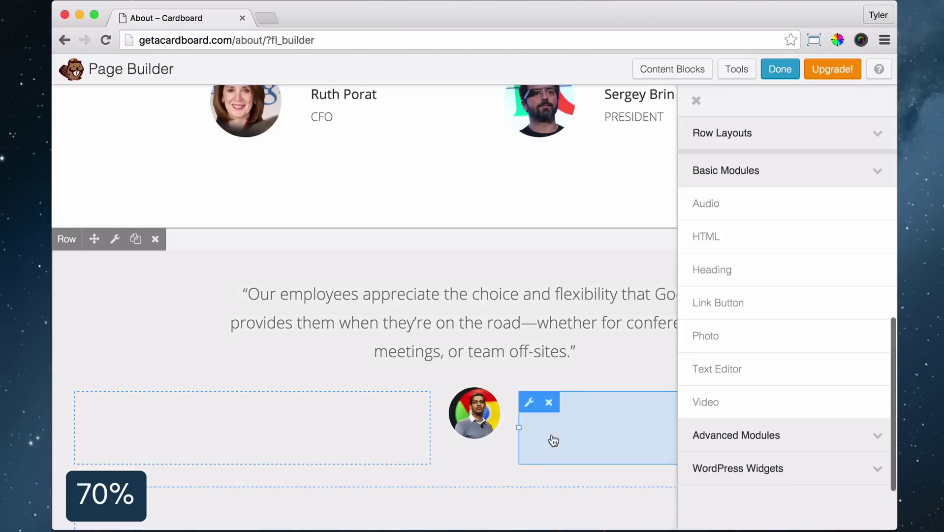
{"action": "left_click_drag", "start_coordinate": [717, 367], "coordinate": [444, 495]}
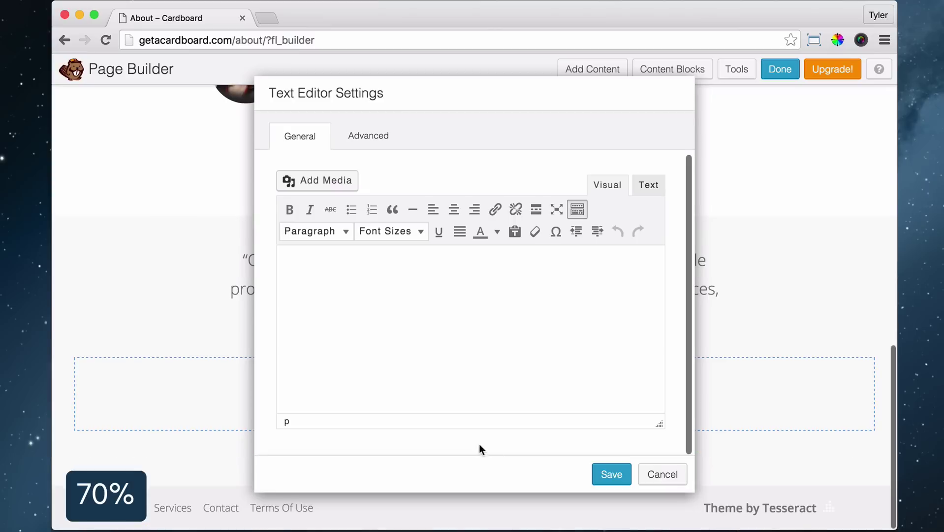
{"action": "type", "text": "Sundar Pichai Chief Executive Officer. Google"}
{"action": "left_click_drag", "start_coordinate": [285, 277], "coordinate": [484, 285]}
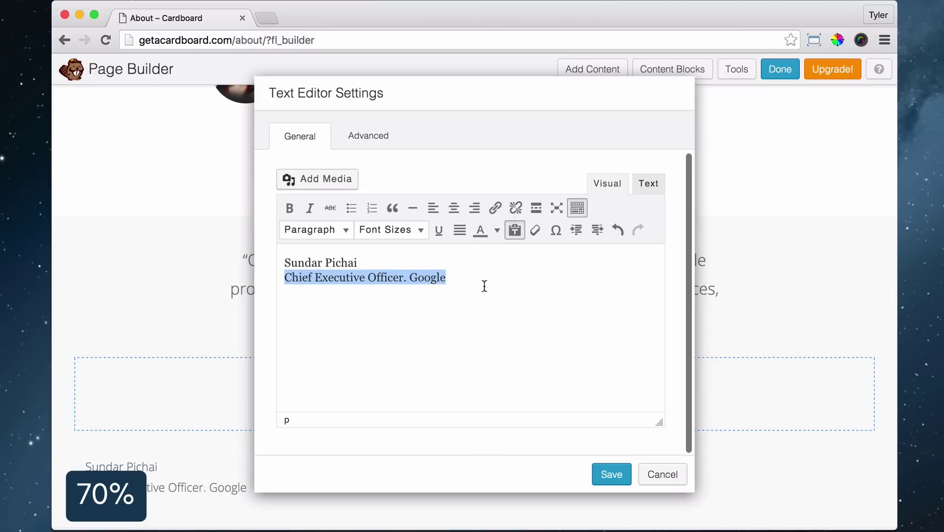
{"action": "key", "text": "BackSpace"}
{"action": "key", "text": "BackSpace"}
{"action": "left_click_drag", "start_coordinate": [357, 262], "coordinate": [285, 262]}
{"action": "left_click", "coordinate": [315, 230]}
{"action": "left_click", "coordinate": [326, 347]}
{"action": "left_click", "coordinate": [454, 208]}
{"action": "left_click", "coordinate": [526, 265]}
Add the centred 14px 'Chief Executive Officer. Google' line, set its top margin, then add an empty one-column row
{"action": "key", "text": "Return"}
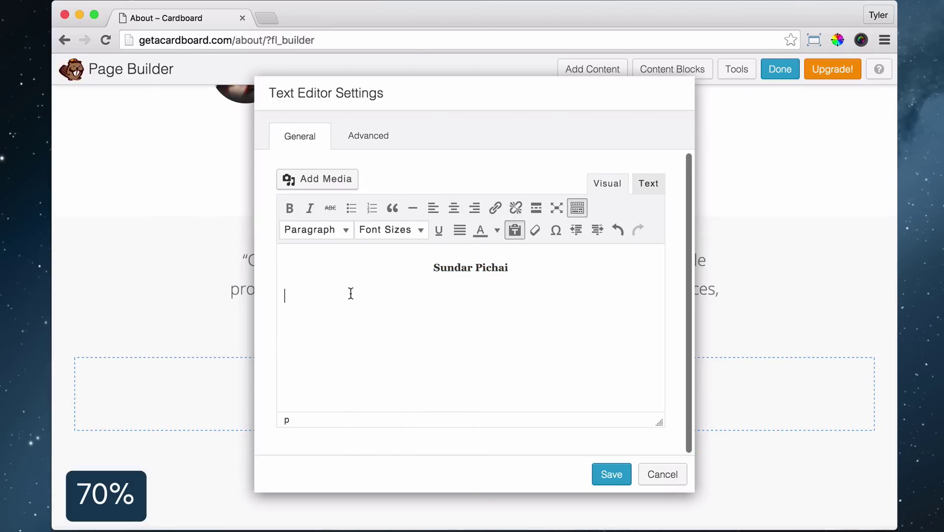
{"action": "left_click", "coordinate": [454, 207]}
{"action": "left_click", "coordinate": [392, 229]}
{"action": "left_click", "coordinate": [392, 291]}
{"action": "left_click_drag", "start_coordinate": [424, 92], "coordinate": [344, 92]}
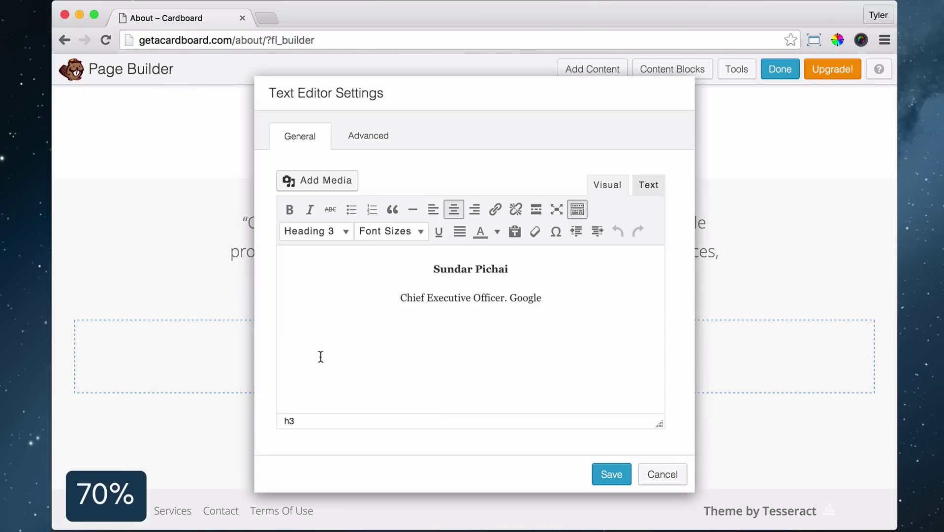
{"action": "left_click", "coordinate": [367, 136]}
{"action": "left_click", "coordinate": [462, 221]}
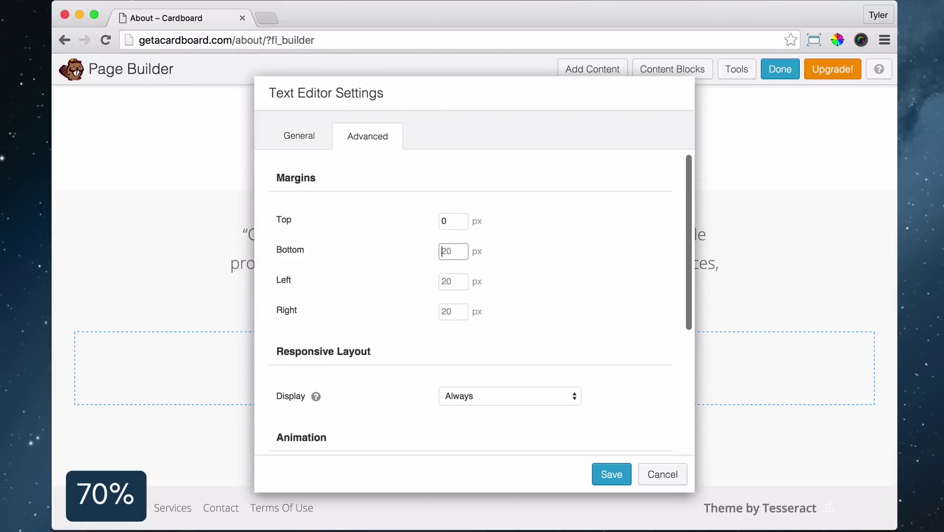
{"action": "key", "text": "Return"}
{"action": "left_click", "coordinate": [592, 69]}
{"action": "left_click_drag", "start_coordinate": [717, 164], "coordinate": [394, 468]}
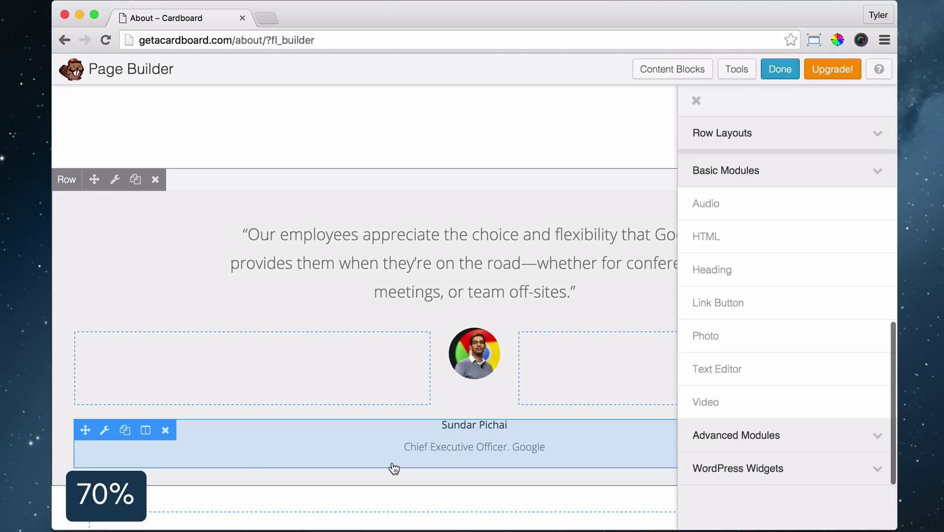
Make the new row full width with a #FF6E40 colour background
{"action": "scroll", "coordinate": [246, 270], "scroll_direction": "down", "scroll_amount": 3}
{"action": "left_click", "coordinate": [133, 350]}
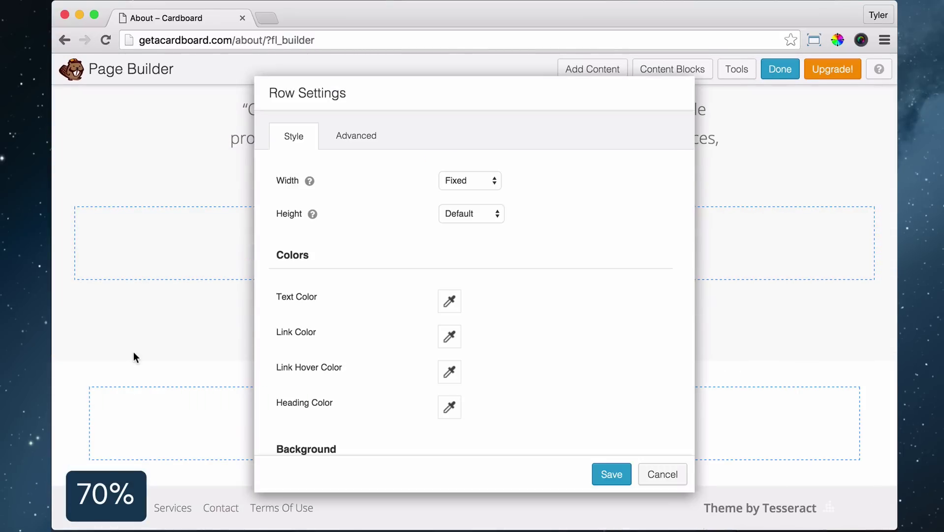
{"action": "left_click", "coordinate": [463, 192]}
{"action": "scroll", "coordinate": [549, 279], "scroll_direction": "down", "scroll_amount": 5}
{"action": "left_click", "coordinate": [464, 329]}
{"action": "left_click", "coordinate": [471, 343]}
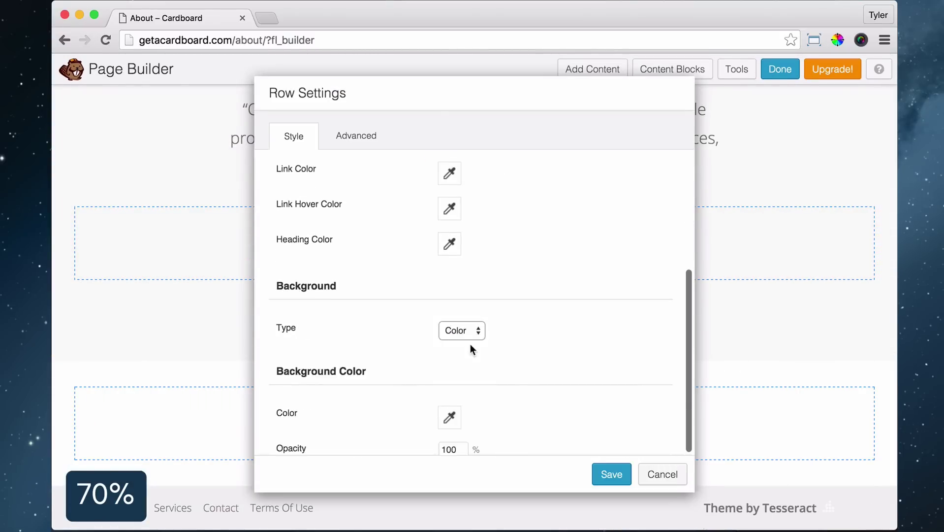
{"action": "scroll", "coordinate": [471, 343], "scroll_direction": "down", "scroll_amount": 1}
{"action": "left_click", "coordinate": [449, 373]}
{"action": "type", "text": "FF6E4"}
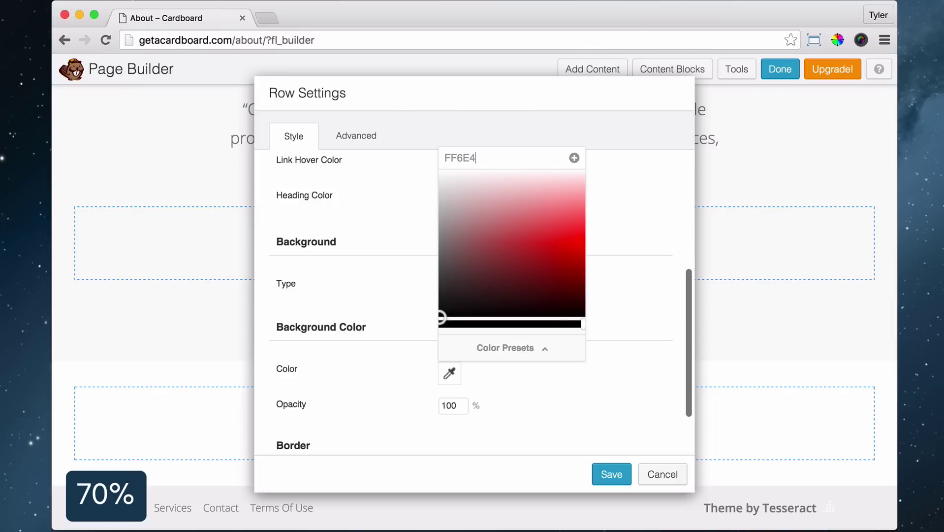
{"action": "type", "text": "0"}
{"action": "scroll", "coordinate": [569, 240], "scroll_direction": "up", "scroll_amount": 5}
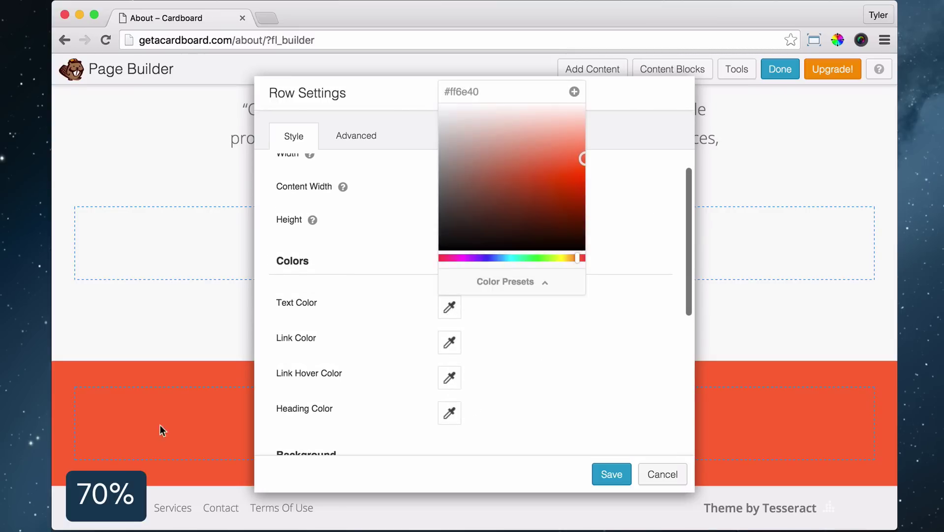
{"action": "left_click", "coordinate": [379, 87]}
{"action": "left_click", "coordinate": [612, 473]}
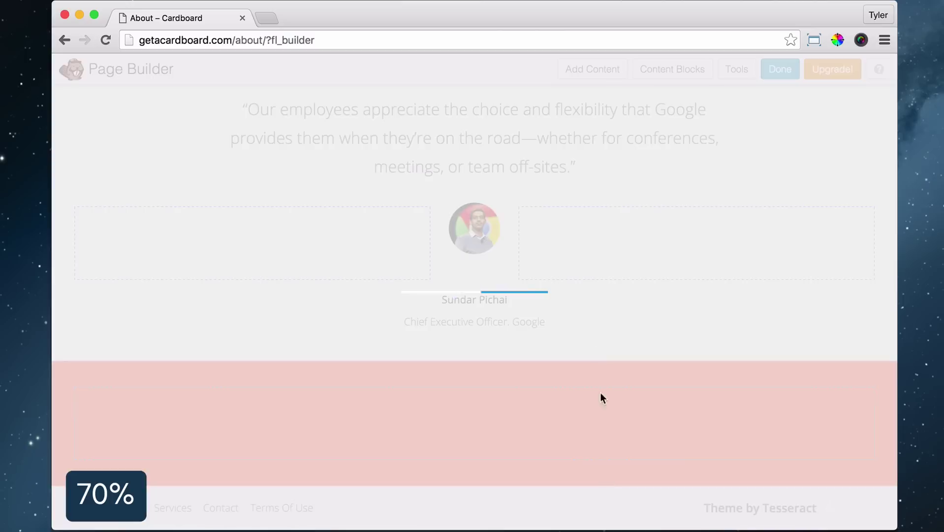
Paste the testimonial into a text block in the orange row, centred at 28px
{"action": "left_click", "coordinate": [592, 69]}
{"action": "left_click_drag", "start_coordinate": [716, 367], "coordinate": [573, 429]}
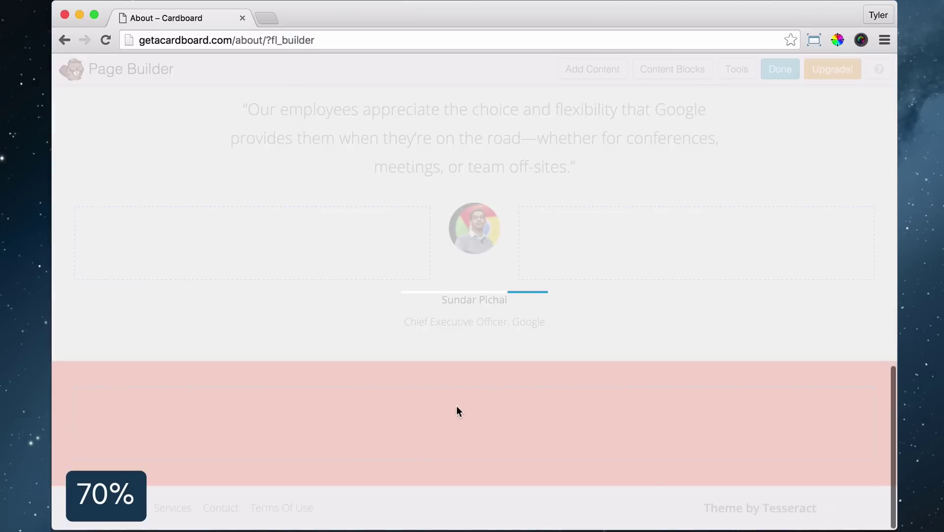
{"action": "type", "text": "Google Analytics Premium helped us improve engagement by 33% and click-throughs by 21% for content promotions on our homepage."}
{"action": "left_click_drag", "start_coordinate": [638, 279], "coordinate": [288, 264]}
{"action": "left_click", "coordinate": [453, 209]}
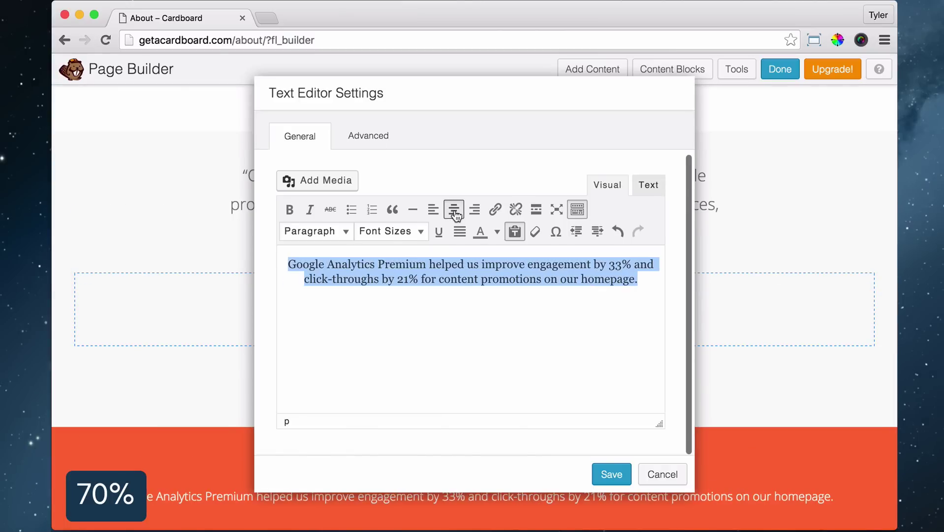
{"action": "left_click", "coordinate": [421, 231]}
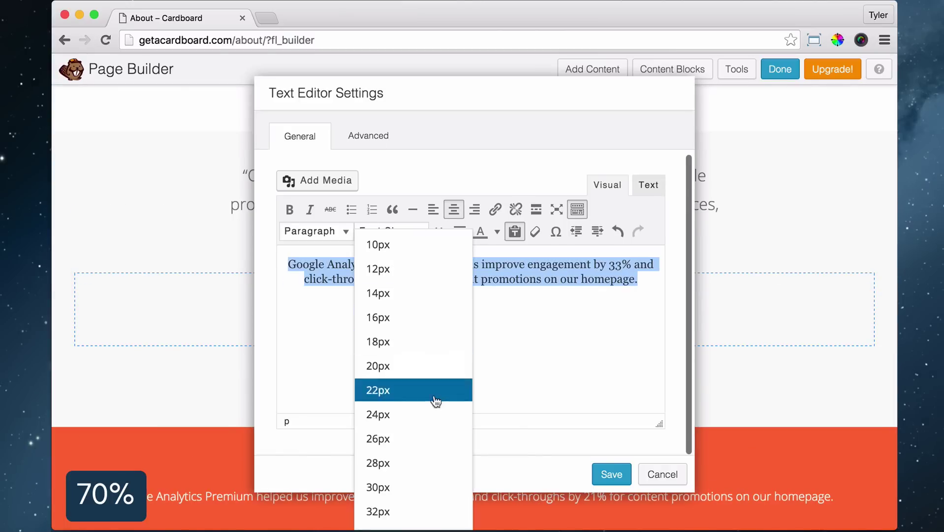
{"action": "left_click", "coordinate": [426, 462]}
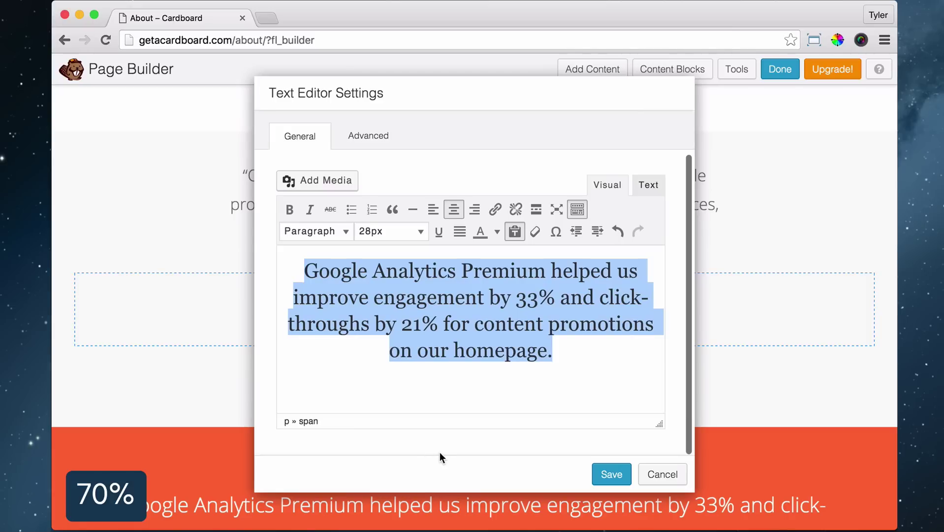
Add a linked 'SEE ALL OUR SERVICES »' line below the quote, save, and publish the page
{"action": "key", "text": "Right"}
{"action": "key", "text": "Return"}
{"action": "type", "text": "SEE"}
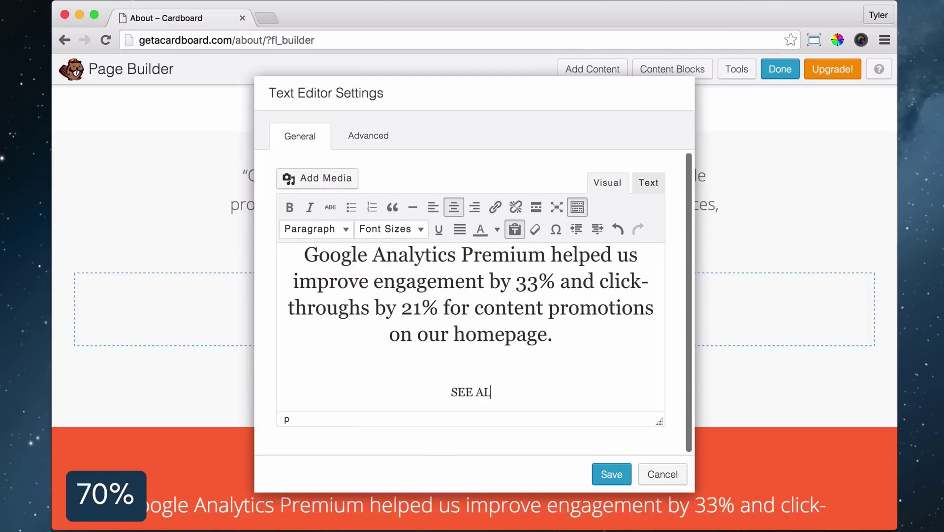
{"action": "type", "text": " ALL OUR SERVICES »"}
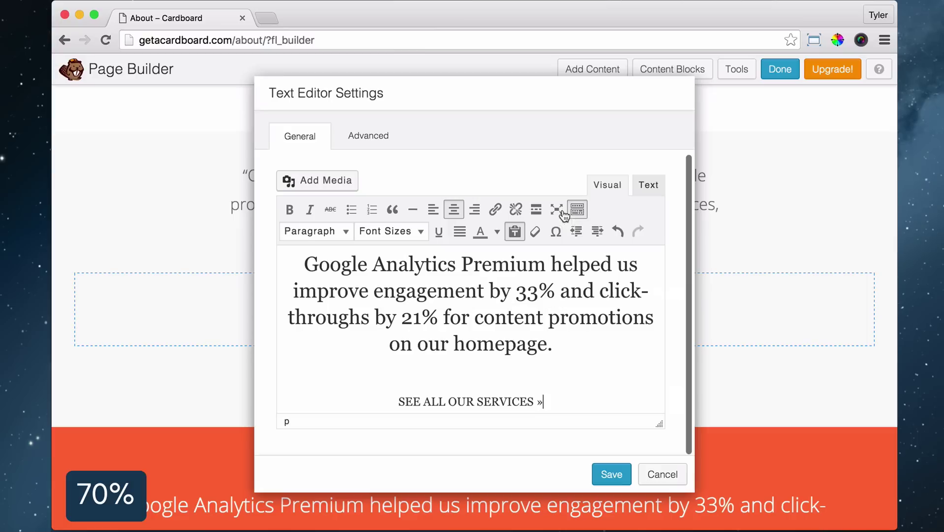
{"action": "key", "text": "ctrl+k"}
{"action": "left_click", "coordinate": [612, 458]}
{"action": "left_click", "coordinate": [611, 474]}
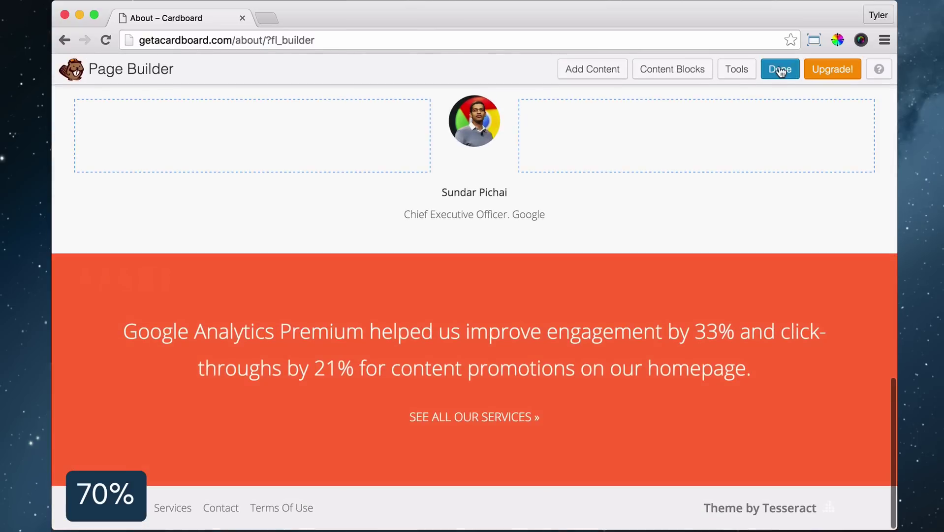
{"action": "left_click", "coordinate": [780, 65]}
{"action": "left_click", "coordinate": [519, 251]}
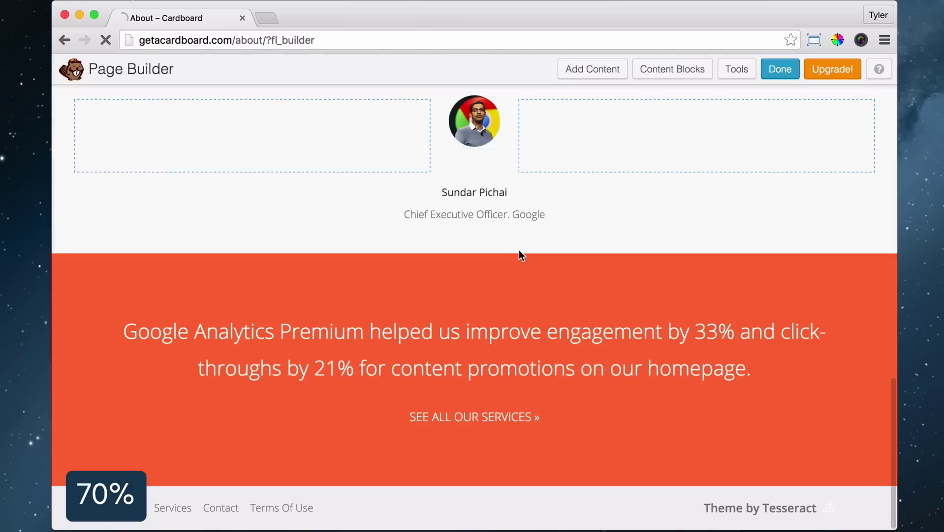
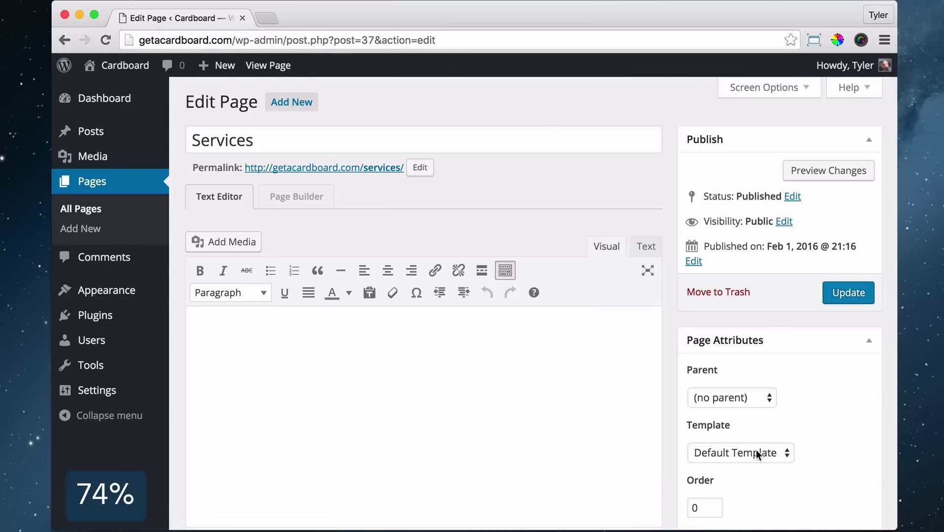
Switch the Services page to the Full Width Page template and update it
{"action": "left_click", "coordinate": [760, 452]}
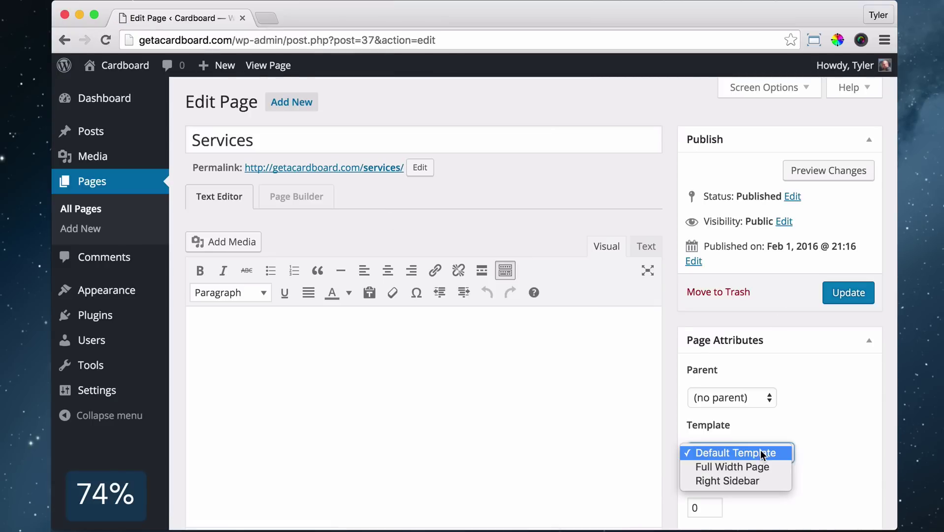
{"action": "left_click", "coordinate": [752, 466]}
{"action": "left_click", "coordinate": [845, 292]}
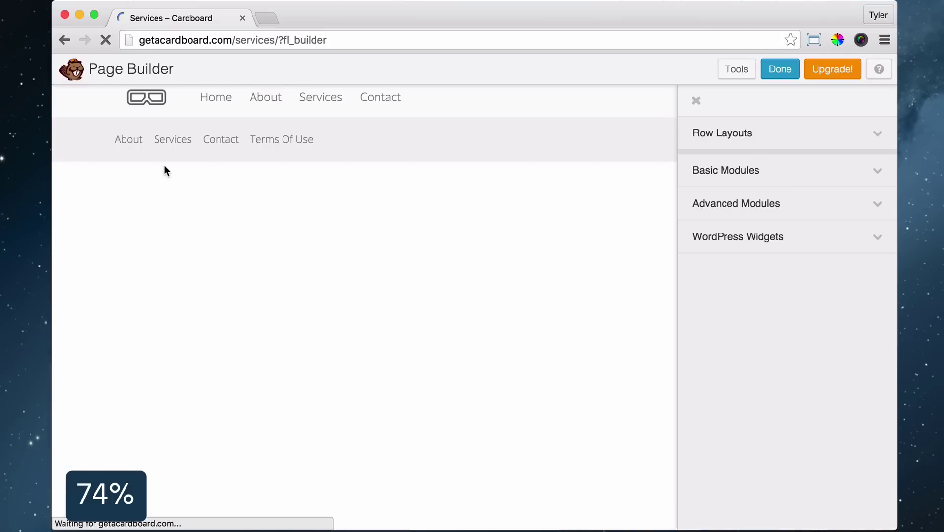
Add a heading reading 'Have the best time enjoying your new Google Cardboard'
{"action": "left_click", "coordinate": [797, 180]}
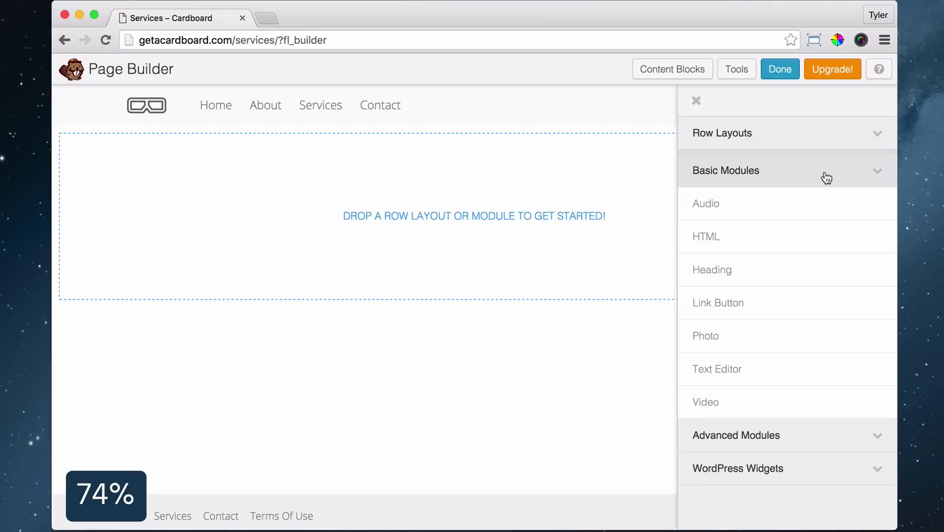
{"action": "left_click_drag", "start_coordinate": [701, 270], "coordinate": [340, 213]}
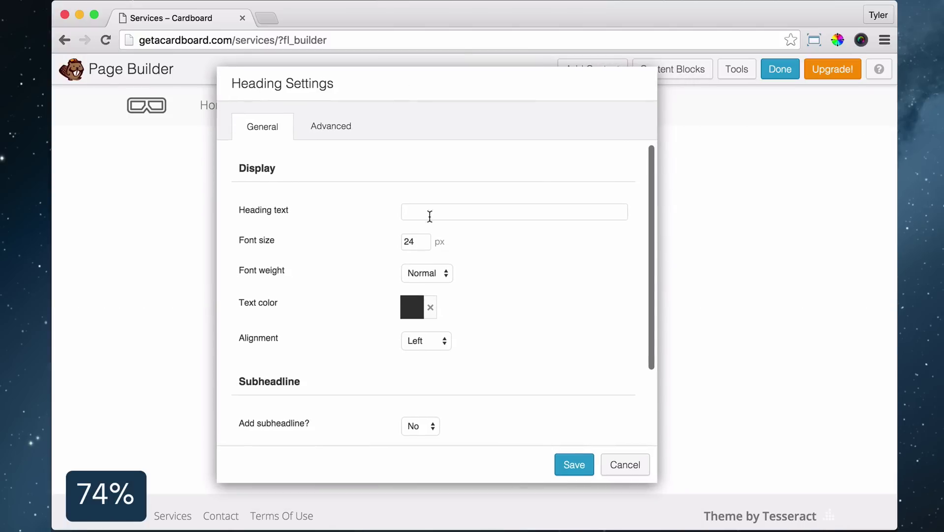
{"action": "right_click", "coordinate": [428, 212]}
{"action": "left_click", "coordinate": [463, 278]}
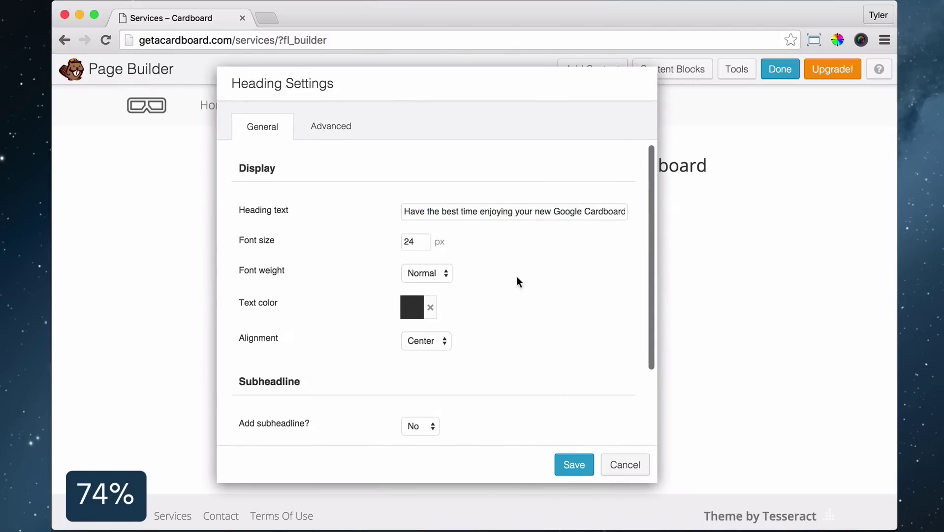
{"action": "key", "text": "Return"}
Give the heading's row 50px top padding
{"action": "mouse_move", "coordinate": [397, 135]}
{"action": "left_click", "coordinate": [134, 115]}
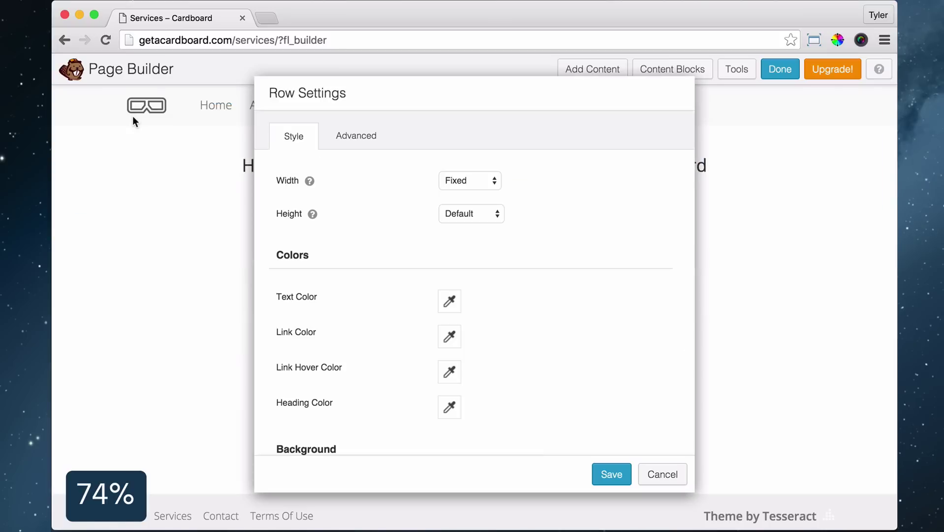
{"action": "left_click", "coordinate": [369, 139]}
{"action": "scroll", "coordinate": [453, 220], "scroll_direction": "down", "scroll_amount": 3}
{"action": "left_click", "coordinate": [459, 289]}
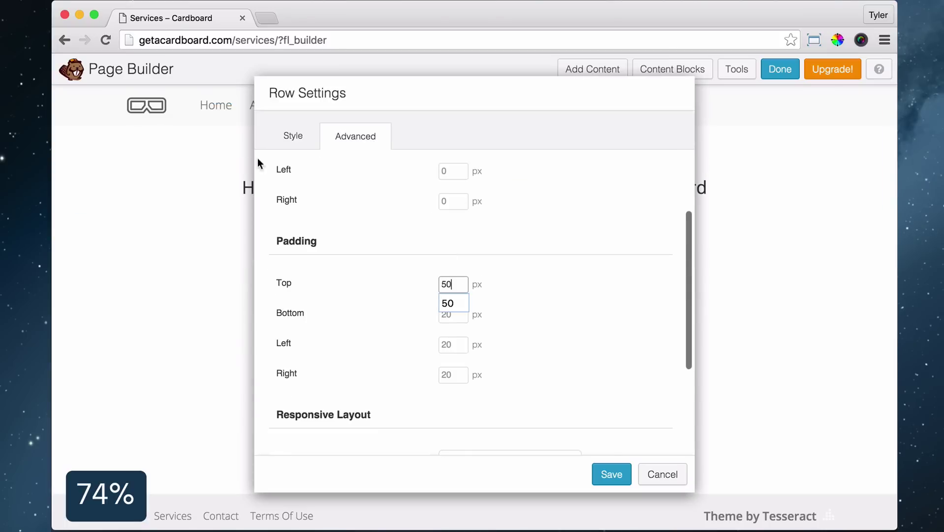
{"action": "type", "text": "50"}
{"action": "key", "text": "Return"}
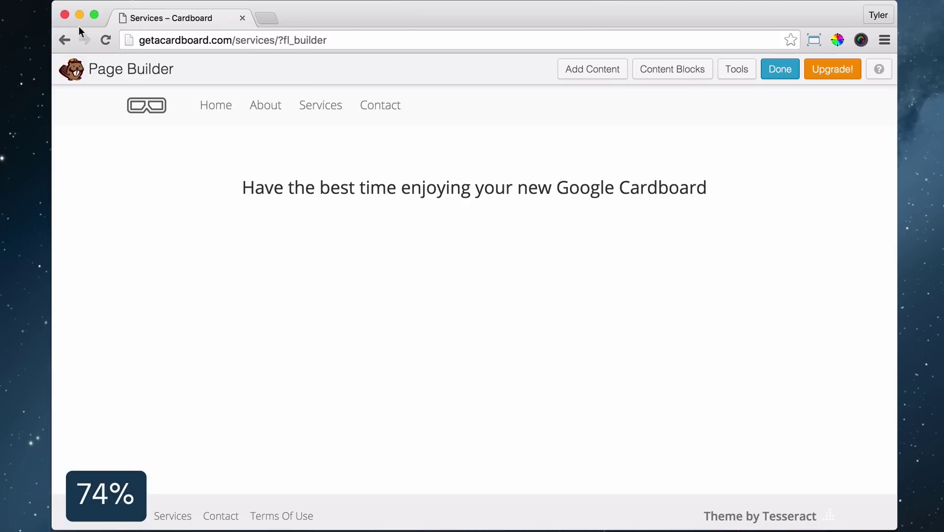
Add a three-column row below the heading
{"action": "left_click", "coordinate": [598, 70]}
{"action": "left_click", "coordinate": [719, 132]}
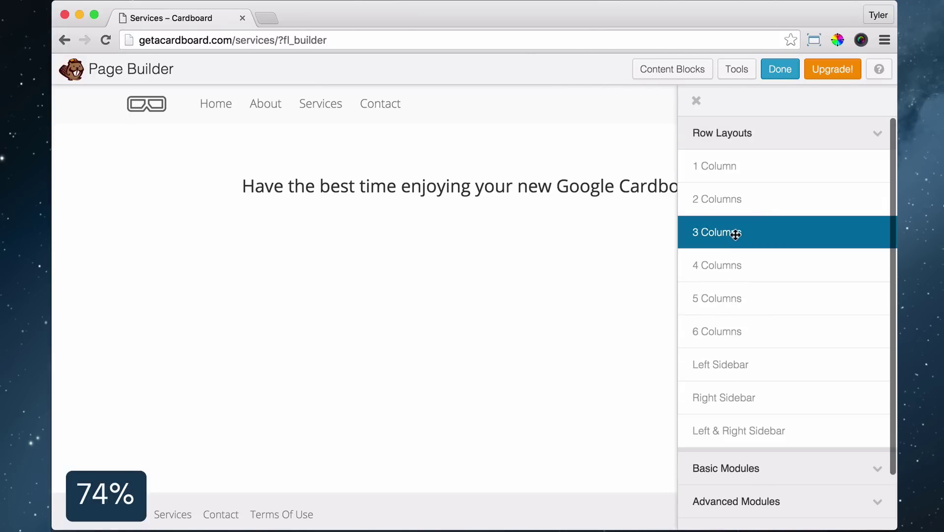
{"action": "left_click_drag", "start_coordinate": [729, 232], "coordinate": [391, 286]}
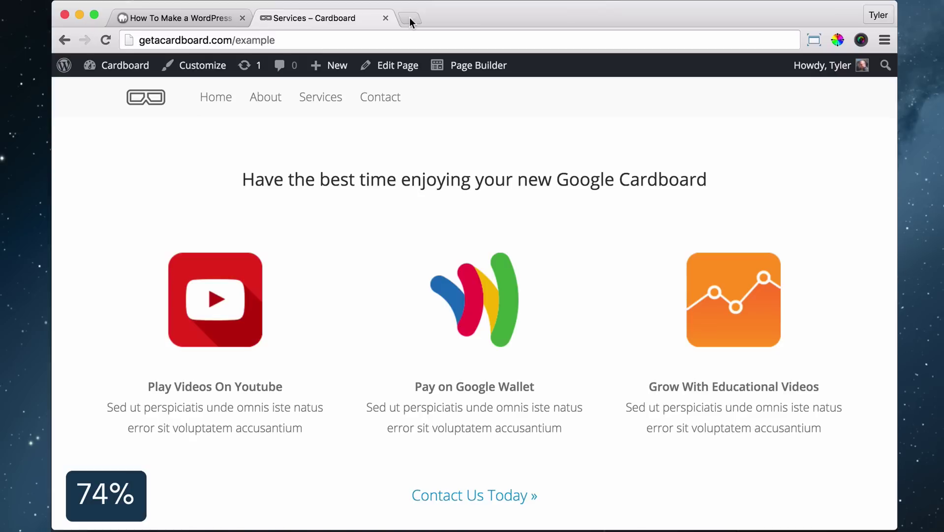
Open Logomakr in a new tab and search its graphics for 'youtube'
{"action": "left_click", "coordinate": [409, 17]}
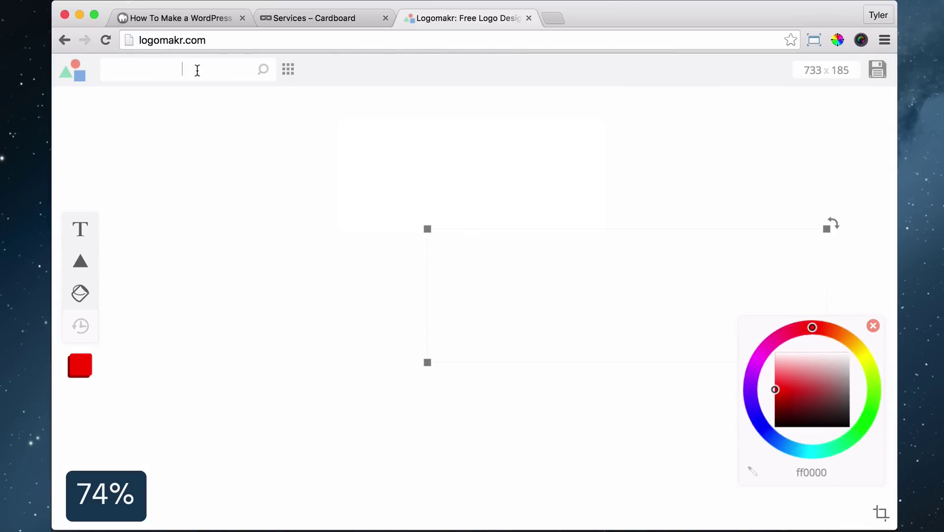
{"action": "type", "text": "youtube"}
{"action": "key", "text": "Return"}
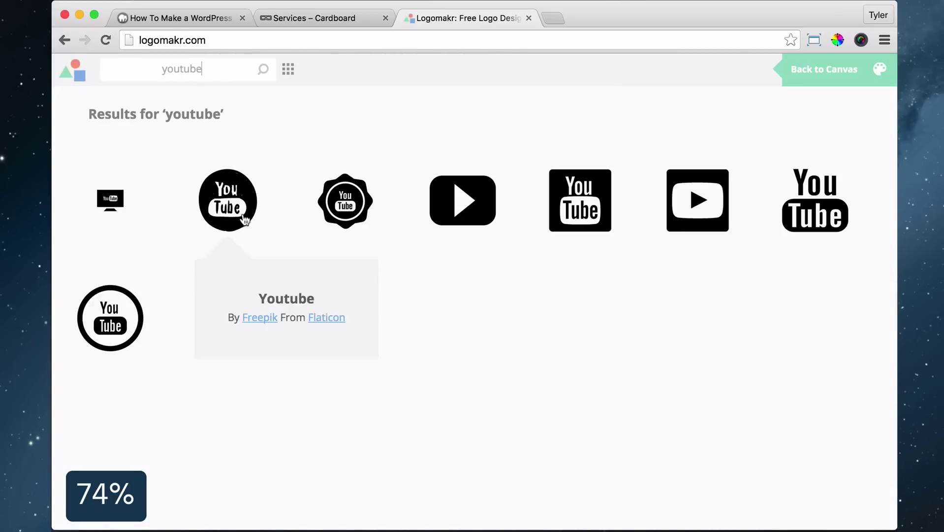
Place the circular YouTube icon tinted pink, then drop a Photo module into the first column
{"action": "left_click", "coordinate": [229, 205]}
{"action": "left_click", "coordinate": [795, 372]}
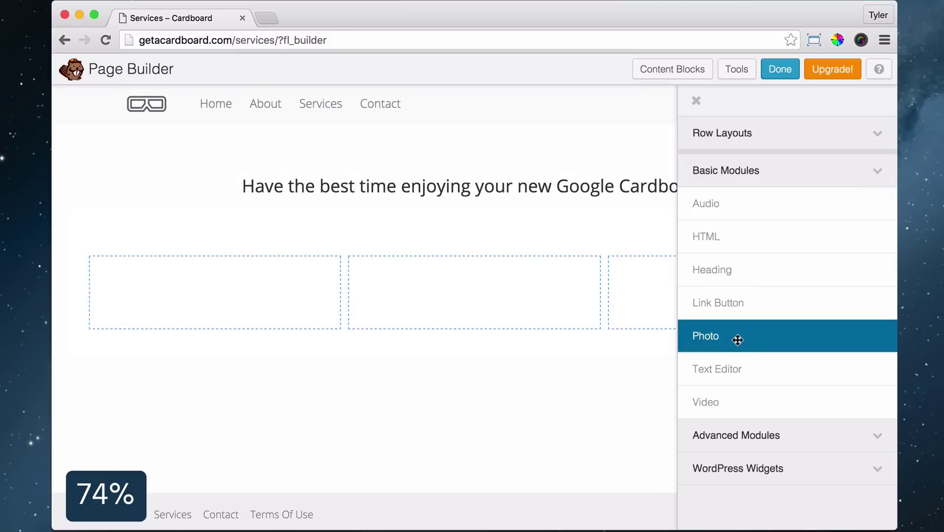
{"action": "left_click_drag", "start_coordinate": [735, 335], "coordinate": [220, 361]}
Upload youtube.png and set it as the first column's photo
{"action": "left_click", "coordinate": [485, 216]}
{"action": "left_click", "coordinate": [121, 126]}
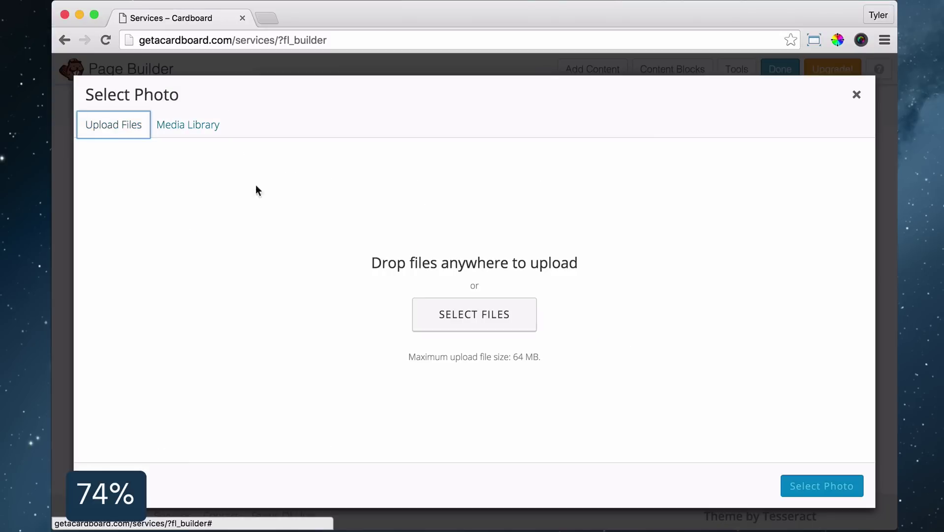
{"action": "left_click", "coordinate": [481, 315]}
{"action": "scroll", "coordinate": [341, 250], "scroll_direction": "down", "scroll_amount": 1}
{"action": "left_click", "coordinate": [254, 178]}
{"action": "left_click", "coordinate": [883, 355]}
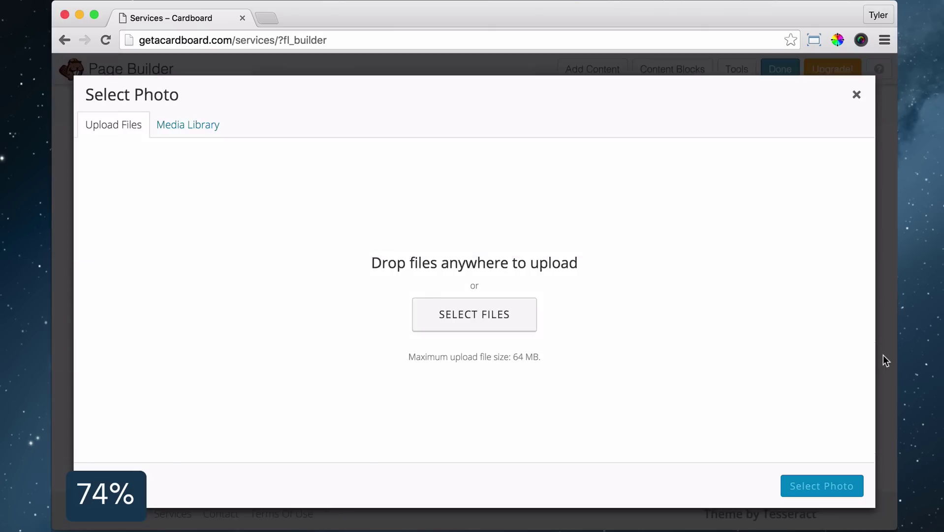
{"action": "left_click", "coordinate": [848, 485]}
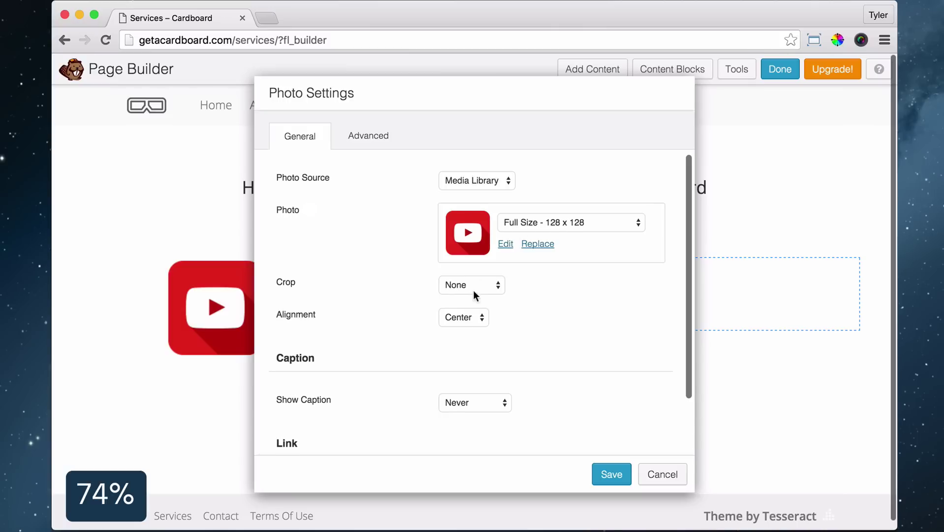
{"action": "scroll", "coordinate": [473, 294], "scroll_direction": "down", "scroll_amount": 3}
{"action": "left_click", "coordinate": [612, 473]}
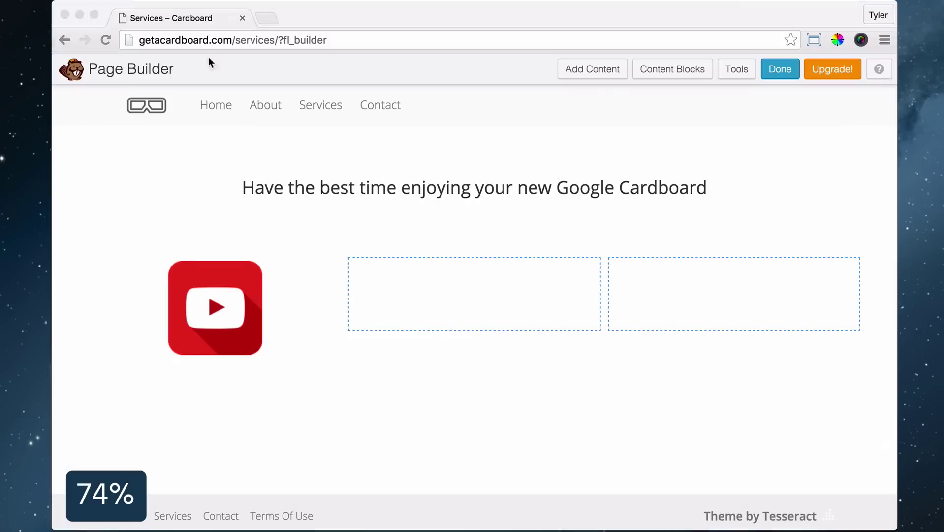
Add text with a bold 'Play Videos On Youtube' title under the icon, then fill the other columns
{"action": "left_click", "coordinate": [593, 69]}
{"action": "left_click_drag", "start_coordinate": [768, 308], "coordinate": [217, 439]}
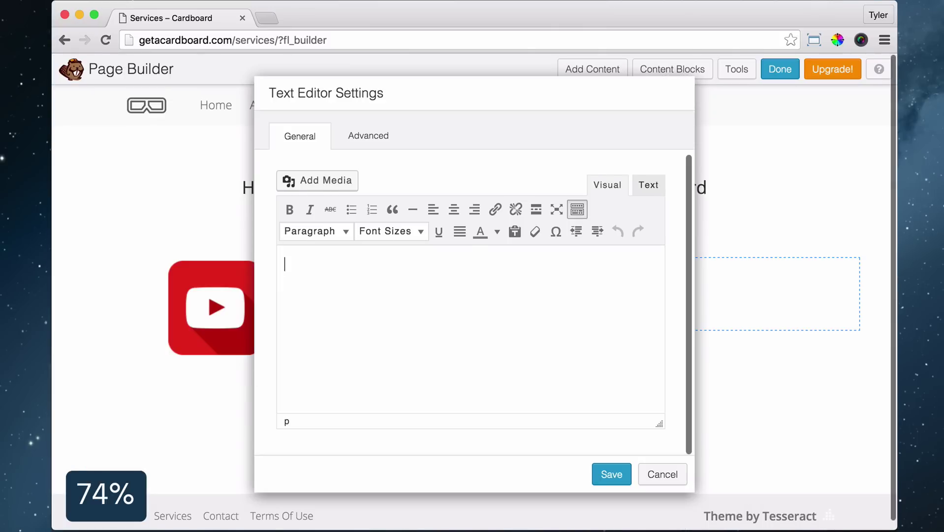
{"action": "left_click", "coordinate": [515, 229]}
{"action": "left_click", "coordinate": [645, 338]}
{"action": "right_click", "coordinate": [298, 265]}
{"action": "left_click", "coordinate": [327, 333]}
{"action": "triple_click", "coordinate": [345, 261]}
{"action": "left_click", "coordinate": [290, 209]}
{"action": "key", "text": "ctrl+a"}
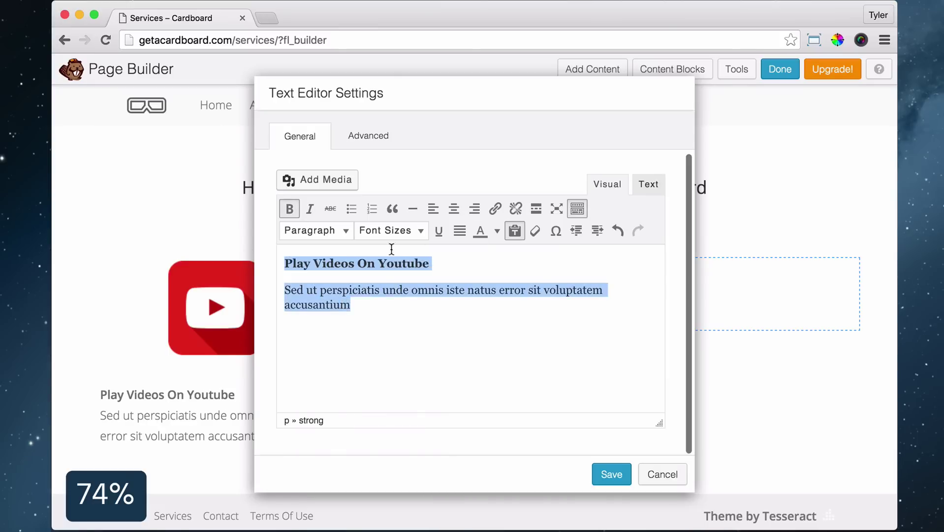
{"action": "left_click", "coordinate": [612, 473]}
{"action": "left_click_drag", "start_coordinate": [143, 390], "coordinate": [519, 333]}
{"action": "left_click", "coordinate": [514, 323]}
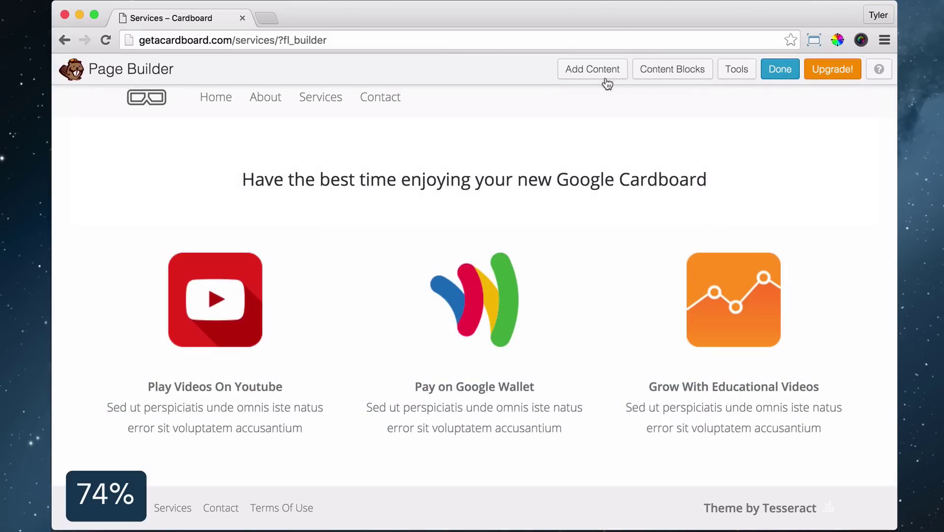
Add a centred 20px 'Contact Us Today »' line linked to the Contact page
{"action": "left_click", "coordinate": [613, 73]}
{"action": "left_click_drag", "start_coordinate": [738, 379], "coordinate": [369, 455]}
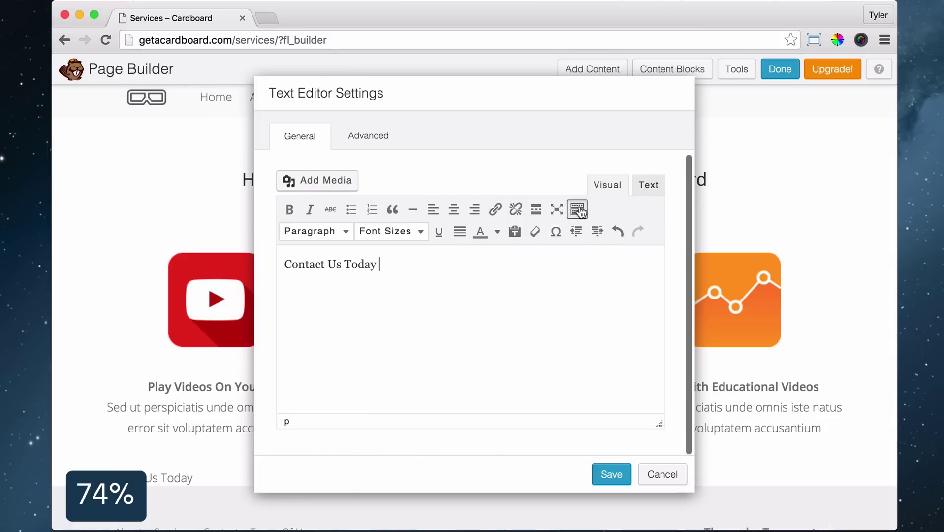
{"action": "left_click", "coordinate": [556, 231]}
{"action": "left_click", "coordinate": [266, 226]}
{"action": "left_click", "coordinate": [455, 209]}
{"action": "left_click", "coordinate": [389, 229]}
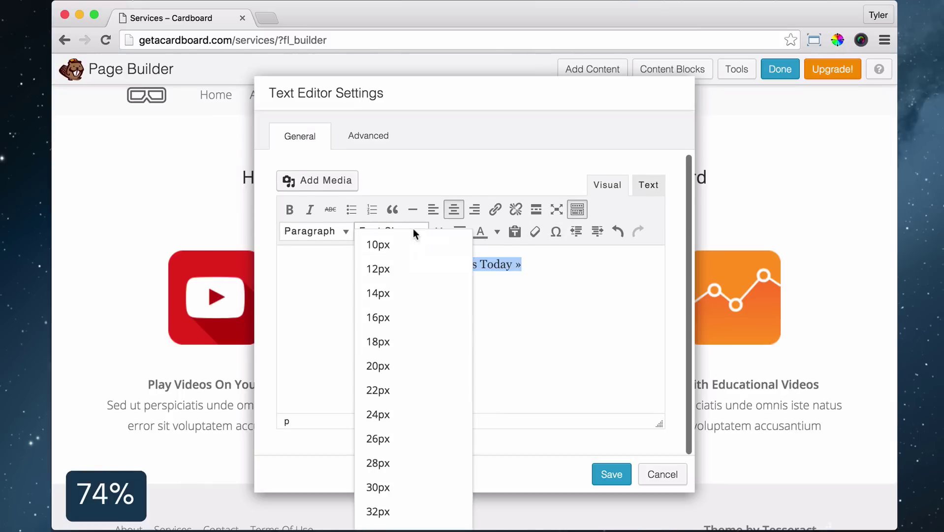
{"action": "left_click", "coordinate": [396, 367]}
{"action": "left_click", "coordinate": [495, 207]}
{"action": "left_click", "coordinate": [329, 347]}
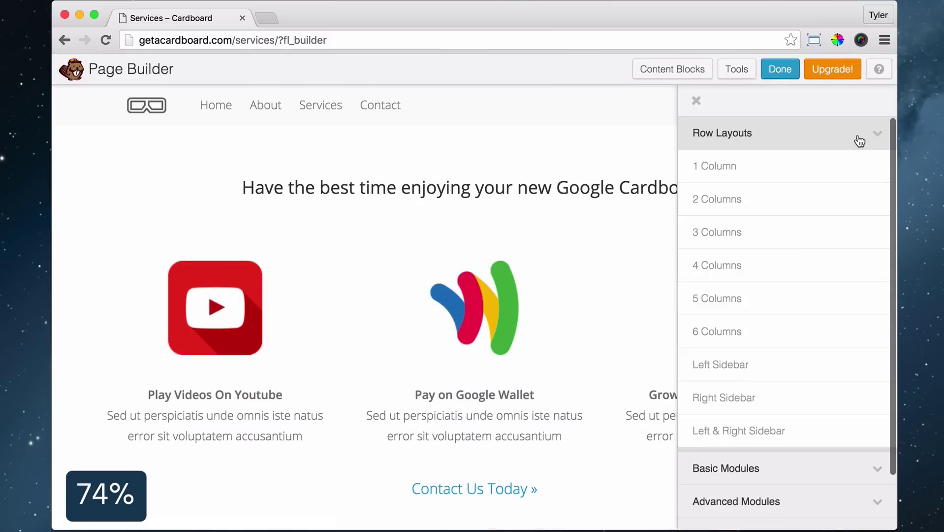
Add a white 'DISCOVER WHOLE NEW WORLDS' heading at the bottom of the page
{"action": "left_click", "coordinate": [866, 171]}
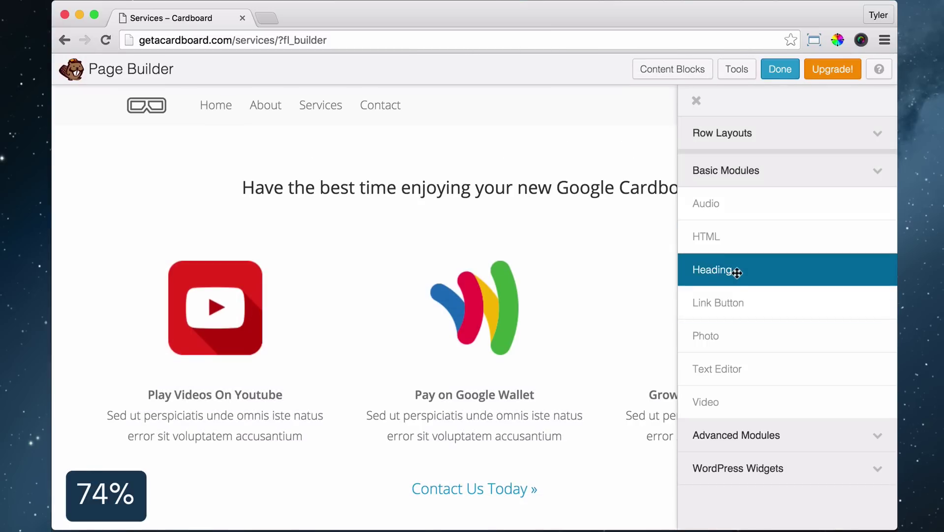
{"action": "left_click_drag", "start_coordinate": [734, 270], "coordinate": [384, 468]}
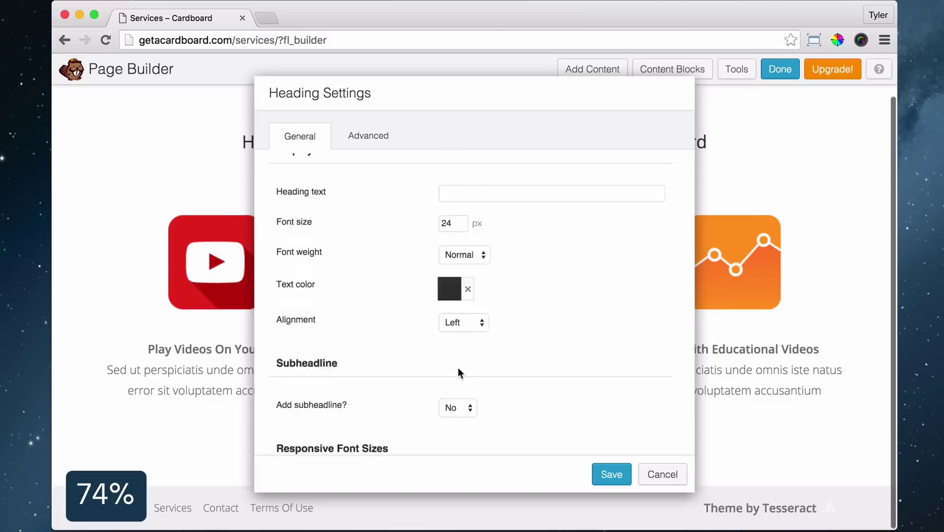
{"action": "right_click", "coordinate": [456, 221]}
{"action": "left_click", "coordinate": [492, 290]}
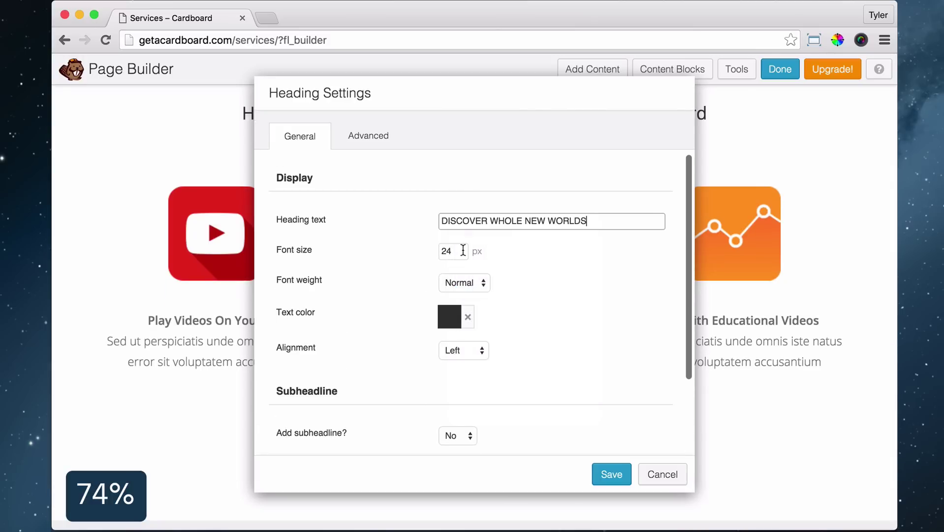
{"action": "left_click", "coordinate": [468, 316]}
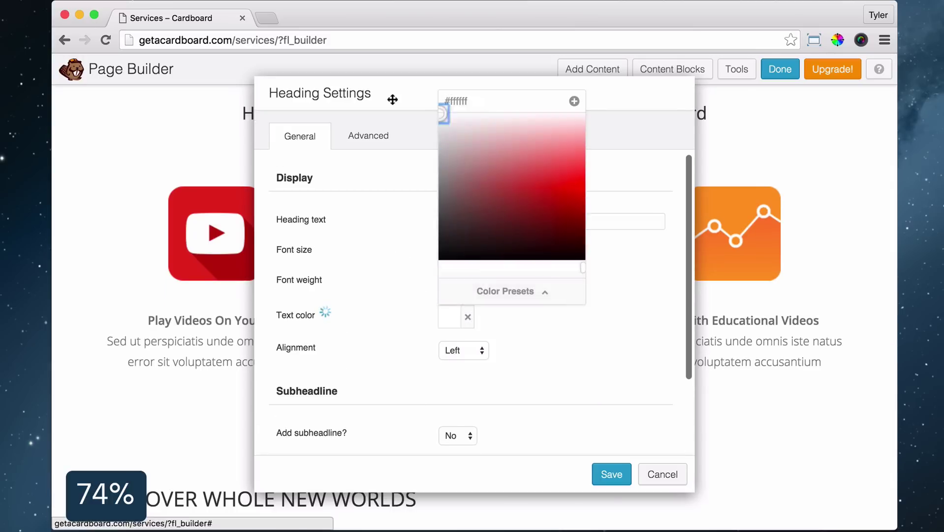
{"action": "left_click", "coordinate": [609, 475]}
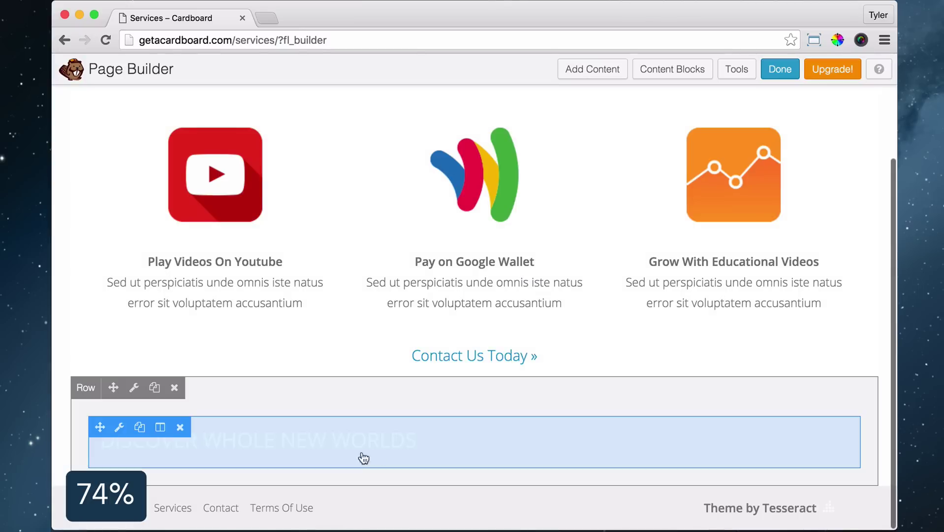
Make the heading's row full width with an orange #ff6e40 background
{"action": "left_click", "coordinate": [134, 388]}
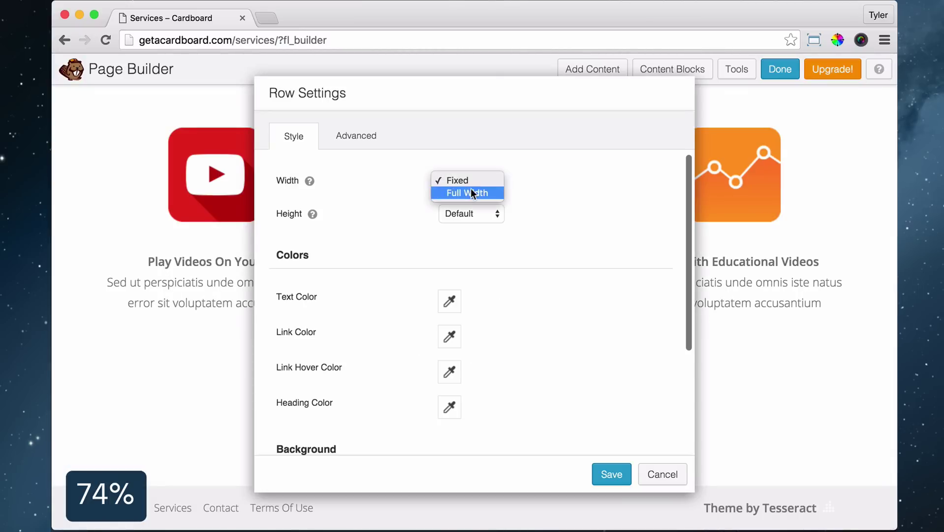
{"action": "left_click", "coordinate": [471, 192]}
{"action": "scroll", "coordinate": [519, 301], "scroll_direction": "down", "scroll_amount": 5}
{"action": "left_click", "coordinate": [462, 330]}
{"action": "left_click", "coordinate": [462, 341]}
{"action": "scroll", "coordinate": [462, 320], "scroll_direction": "down", "scroll_amount": 1}
{"action": "left_click", "coordinate": [449, 350]}
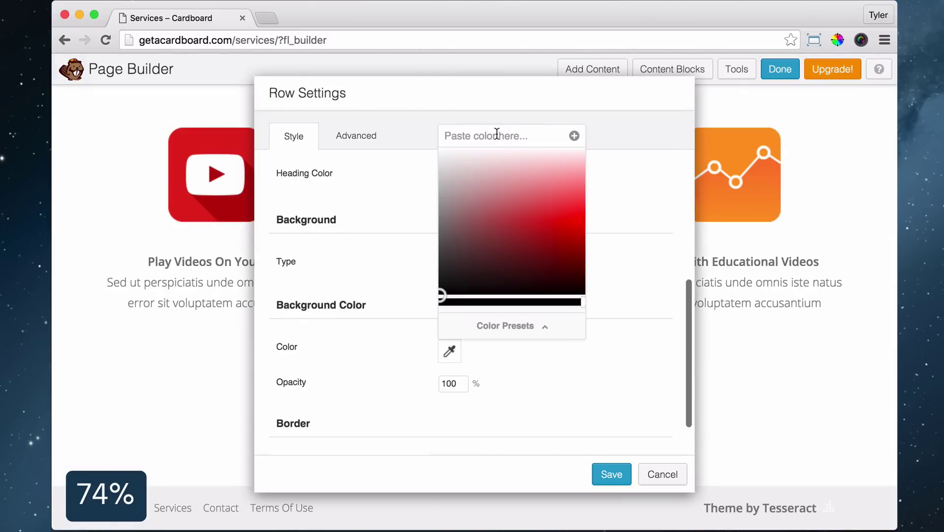
{"action": "type", "text": "#ff6e"}
{"action": "left_click", "coordinate": [133, 441]}
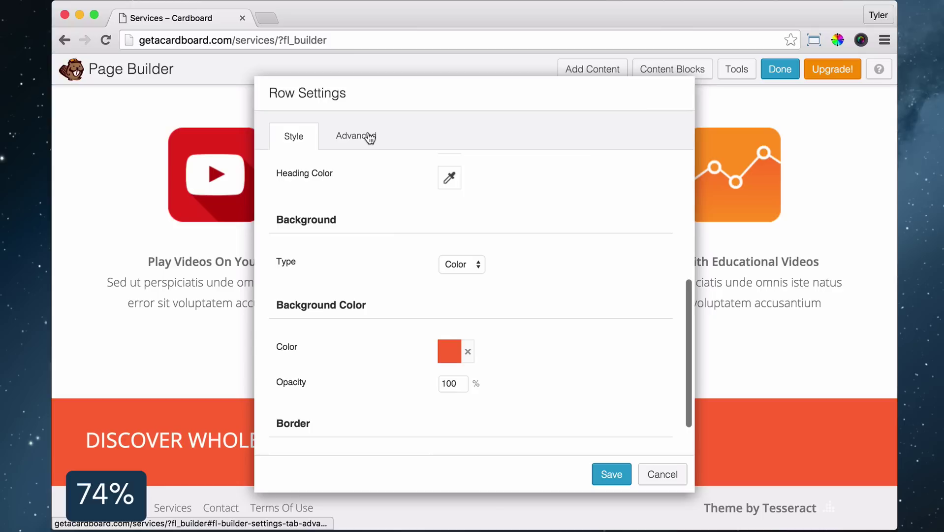
Set the row's top and bottom padding to 10px
{"action": "left_click", "coordinate": [369, 137]}
{"action": "scroll", "coordinate": [432, 217], "scroll_direction": "up", "scroll_amount": 5}
{"action": "scroll", "coordinate": [443, 256], "scroll_direction": "down", "scroll_amount": 1}
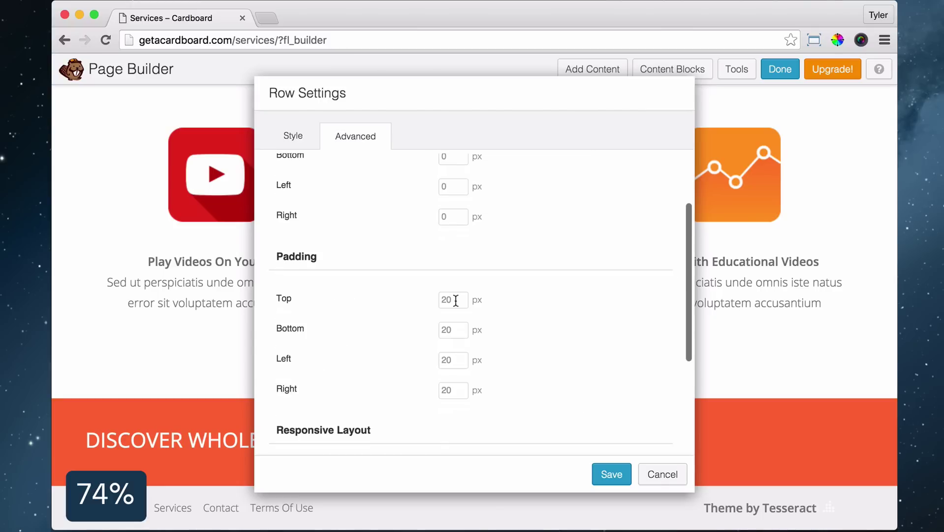
{"action": "left_click", "coordinate": [458, 301]}
{"action": "type", "text": "10"}
{"action": "key", "text": "Tab"}
{"action": "type", "text": "10"}
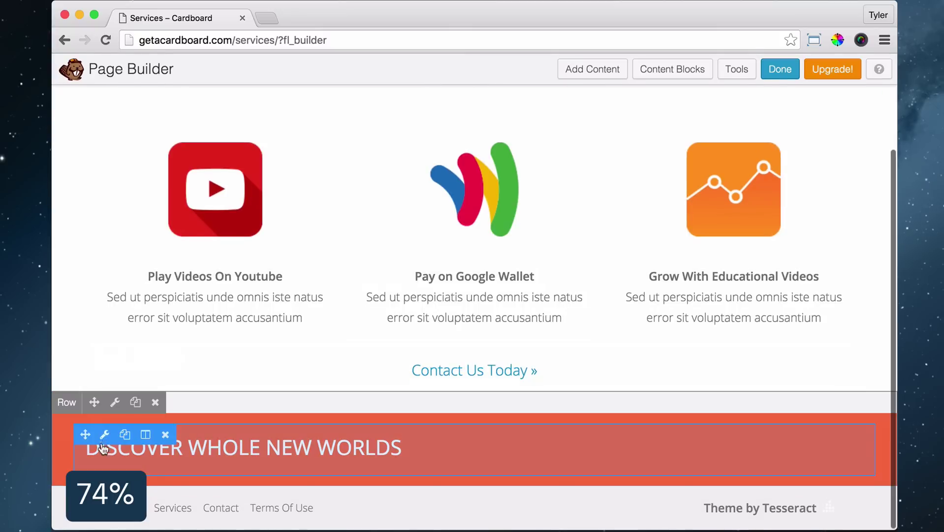
Set the DISCOVER WHOLE NEW WORLDS heading's font weight to Light
{"action": "left_click", "coordinate": [104, 440]}
{"action": "left_click", "coordinate": [461, 270]}
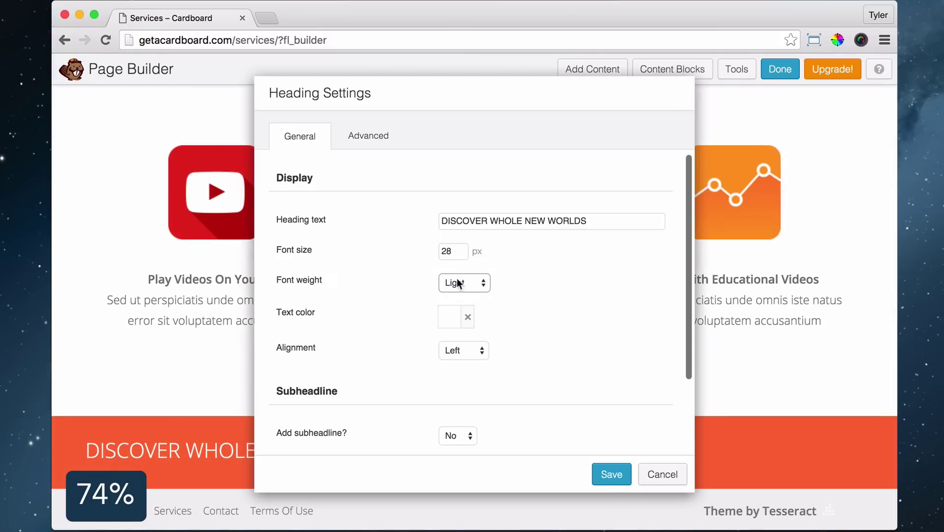
{"action": "left_click", "coordinate": [611, 473]}
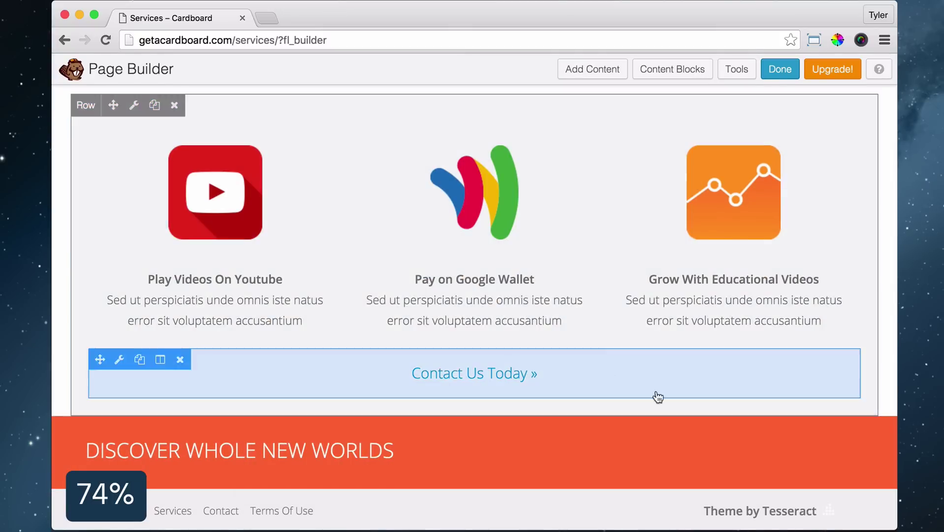
{"action": "left_click", "coordinate": [592, 69]}
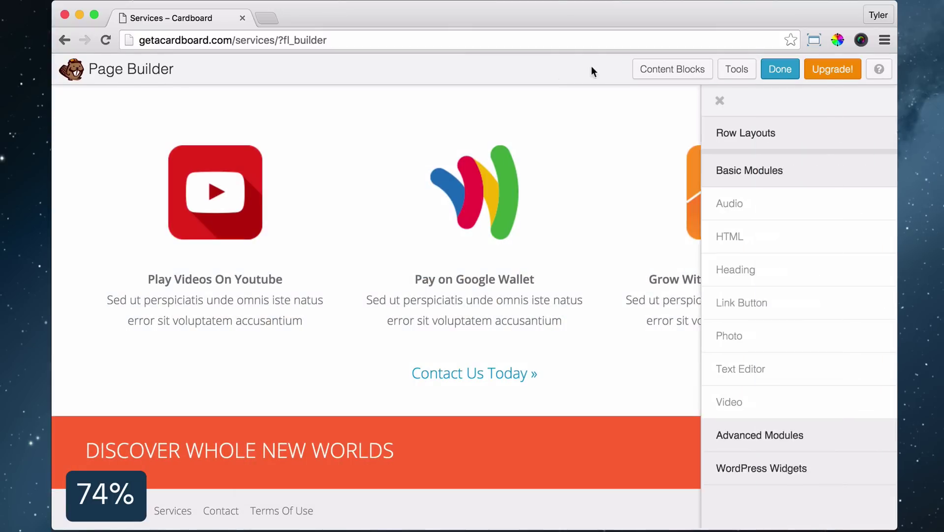
Add a centred 'Why we love Google Cardboard' heading with a 35px top margin
{"action": "left_click_drag", "start_coordinate": [732, 270], "coordinate": [437, 469]}
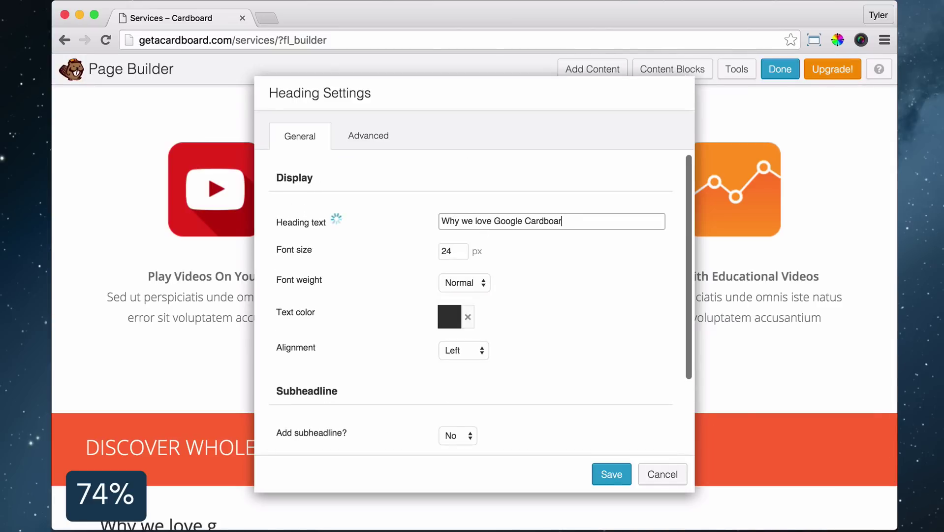
{"action": "left_click", "coordinate": [368, 135]}
{"action": "left_click", "coordinate": [300, 136]}
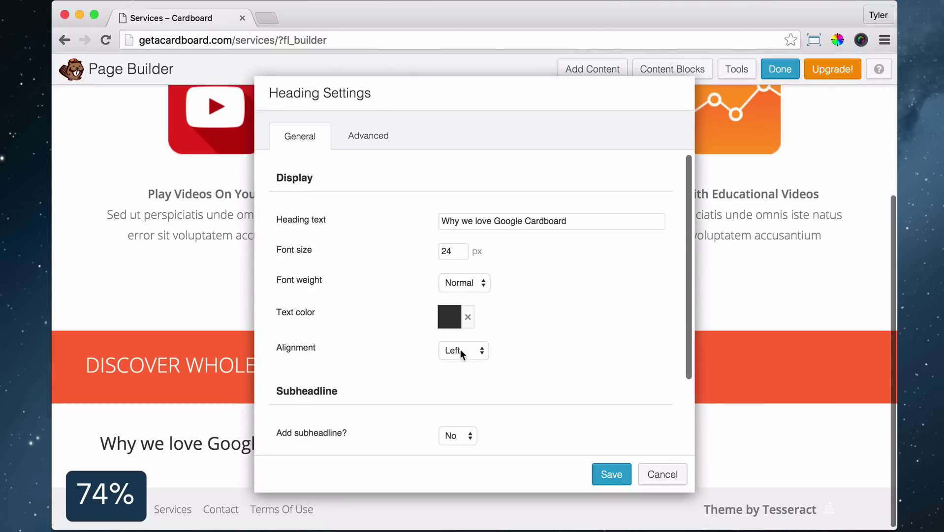
{"action": "left_click", "coordinate": [463, 350]}
{"action": "left_click", "coordinate": [463, 361]}
{"action": "left_click_drag", "start_coordinate": [397, 99], "coordinate": [606, 64]}
{"action": "left_click", "coordinate": [577, 100]}
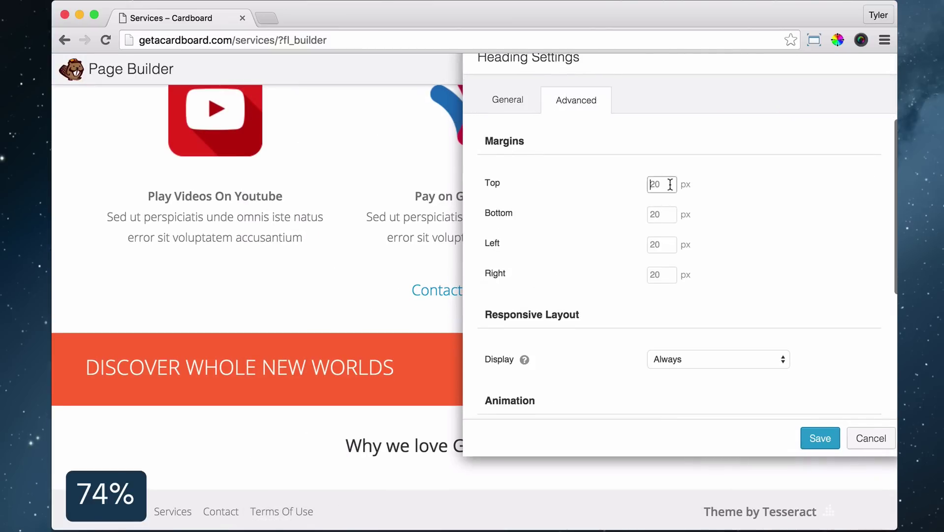
{"action": "type", "text": "35"}
{"action": "left_click", "coordinate": [820, 438]}
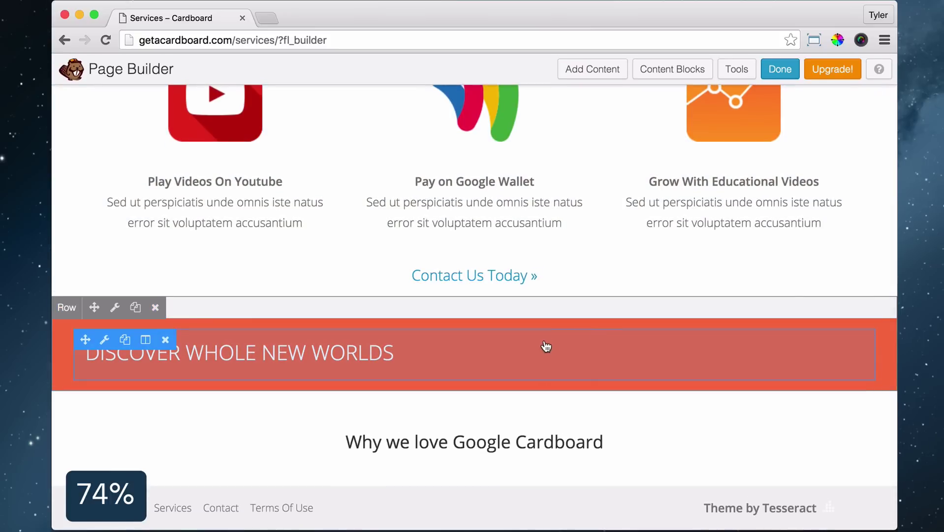
Add a Video module below it embedding the pasted YouTube link
{"action": "left_click", "coordinate": [607, 71]}
{"action": "left_click_drag", "start_coordinate": [704, 397], "coordinate": [461, 447]}
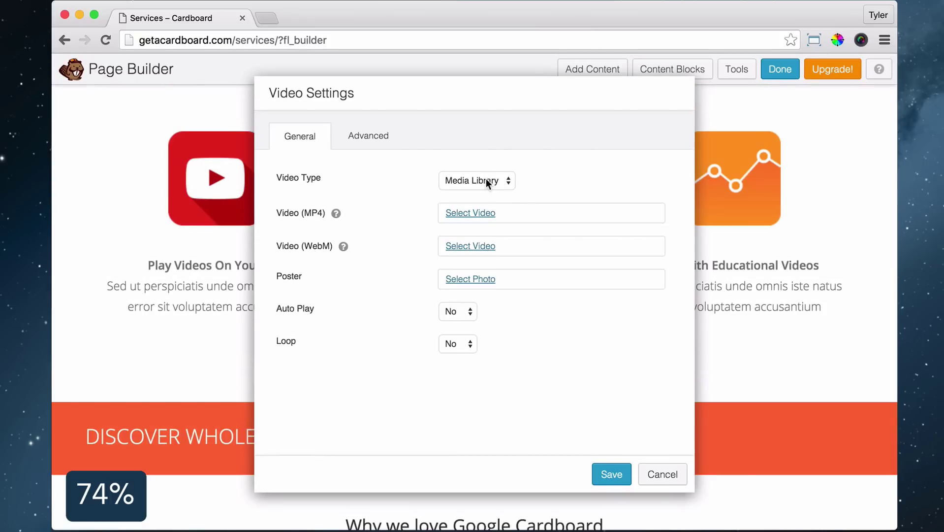
{"action": "left_click", "coordinate": [486, 178]}
{"action": "left_click", "coordinate": [479, 188]}
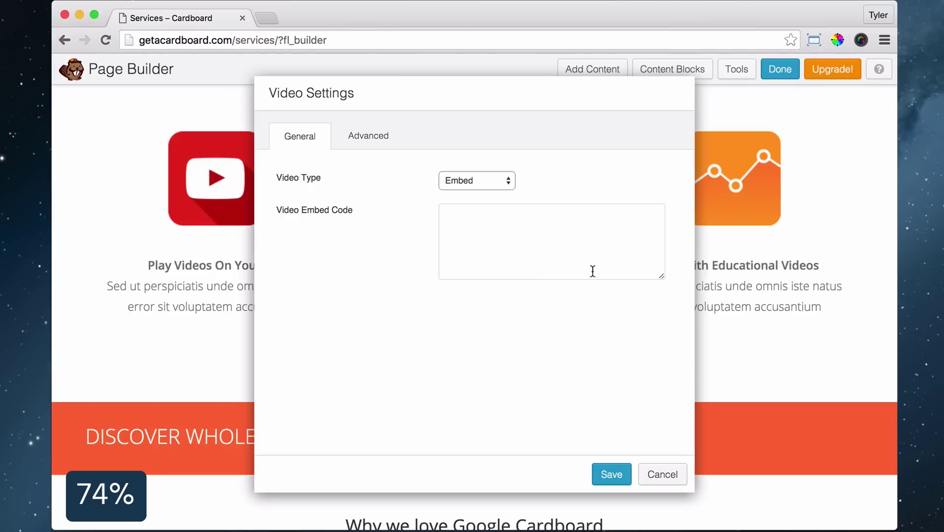
{"action": "right_click", "coordinate": [480, 226]}
{"action": "left_click", "coordinate": [536, 293]}
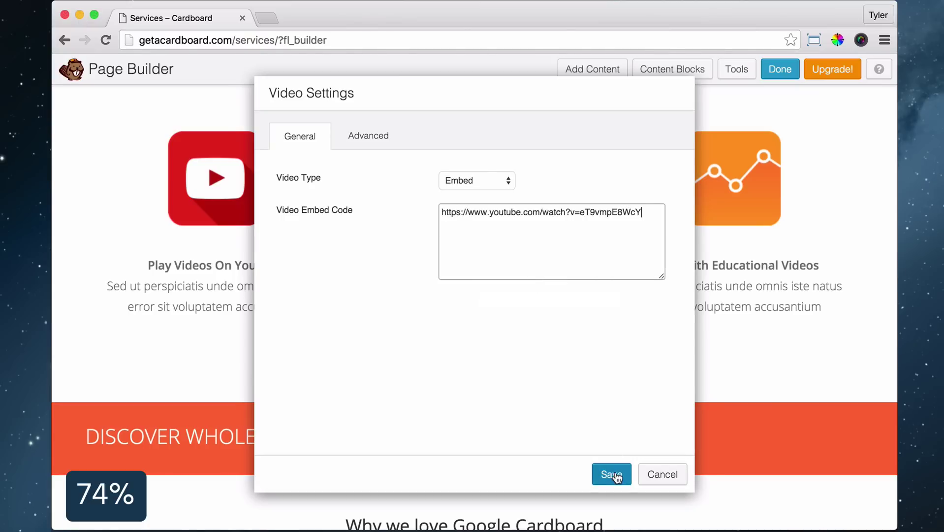
{"action": "left_click", "coordinate": [611, 473]}
Give the video margins of 30, 50, 200 and 200px
{"action": "scroll", "coordinate": [642, 258], "scroll_direction": "down", "scroll_amount": 10}
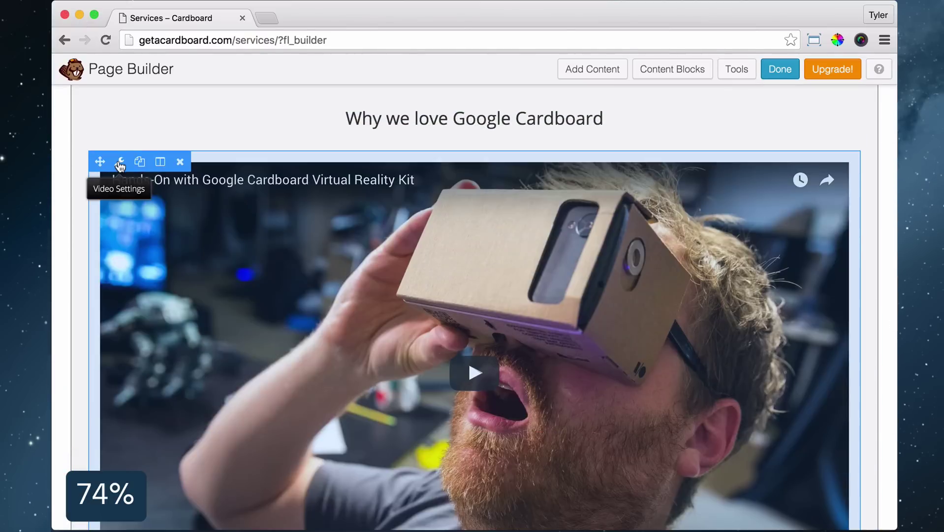
{"action": "left_click", "coordinate": [120, 164]}
{"action": "left_click", "coordinate": [367, 141]}
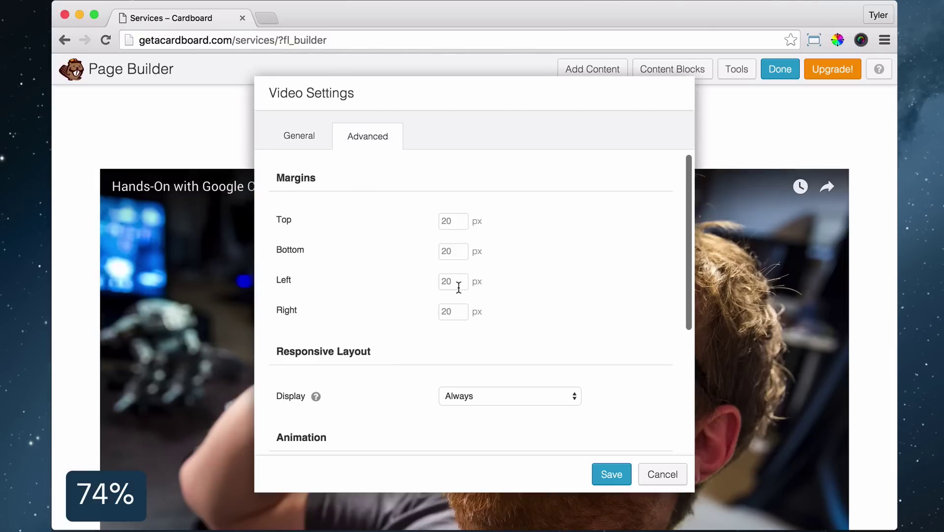
{"action": "type", "text": "30"}
{"action": "type", "text": "50"}
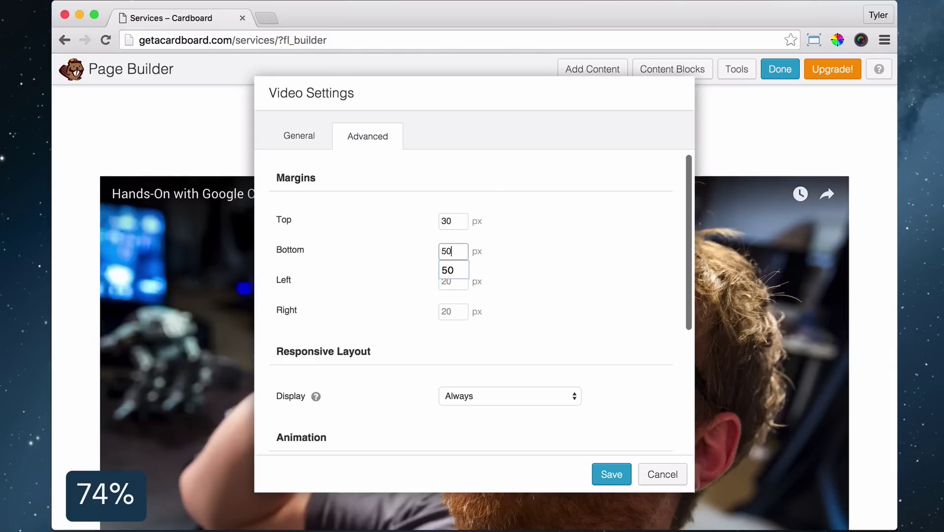
{"action": "key", "text": "Tab"}
{"action": "type", "text": "200"}
{"action": "key", "text": "Tab"}
{"action": "type", "text": "200"}
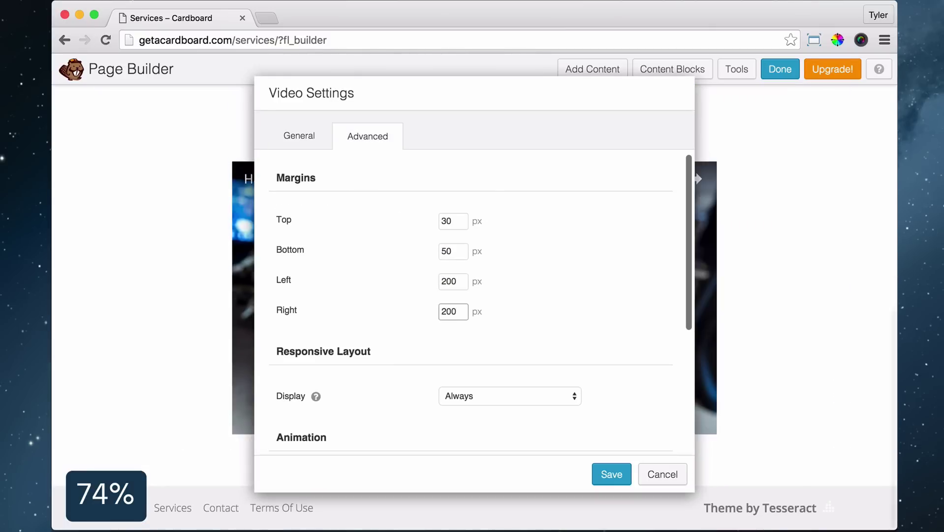
{"action": "left_click", "coordinate": [610, 472]}
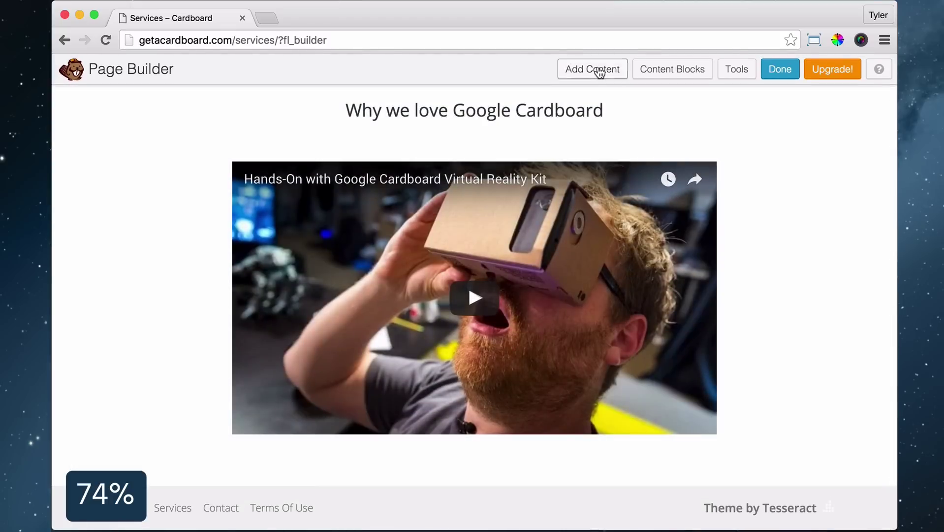
{"action": "left_click", "coordinate": [599, 73]}
Add a full-width single-column row with an orange background at the page bottom
{"action": "left_click_drag", "start_coordinate": [716, 163], "coordinate": [177, 472]}
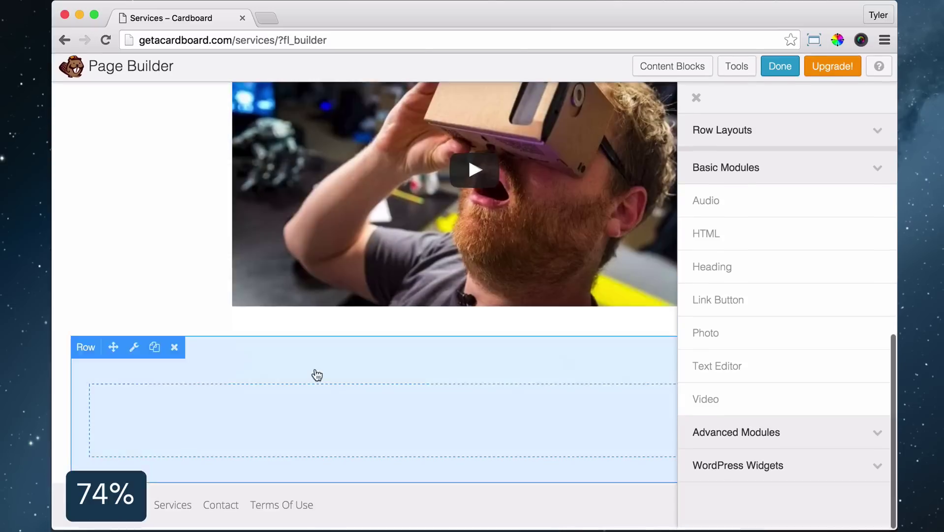
{"action": "left_click", "coordinate": [134, 350]}
{"action": "left_click", "coordinate": [468, 179]}
{"action": "left_click", "coordinate": [468, 168]}
{"action": "scroll", "coordinate": [541, 251], "scroll_direction": "down", "scroll_amount": 5}
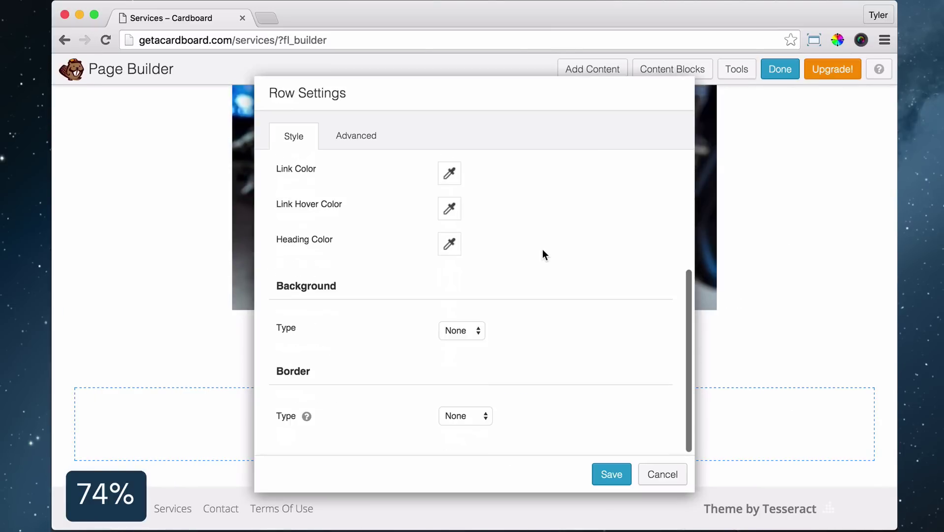
{"action": "left_click", "coordinate": [465, 330]}
{"action": "left_click", "coordinate": [468, 343]}
{"action": "key", "text": "super+v"}
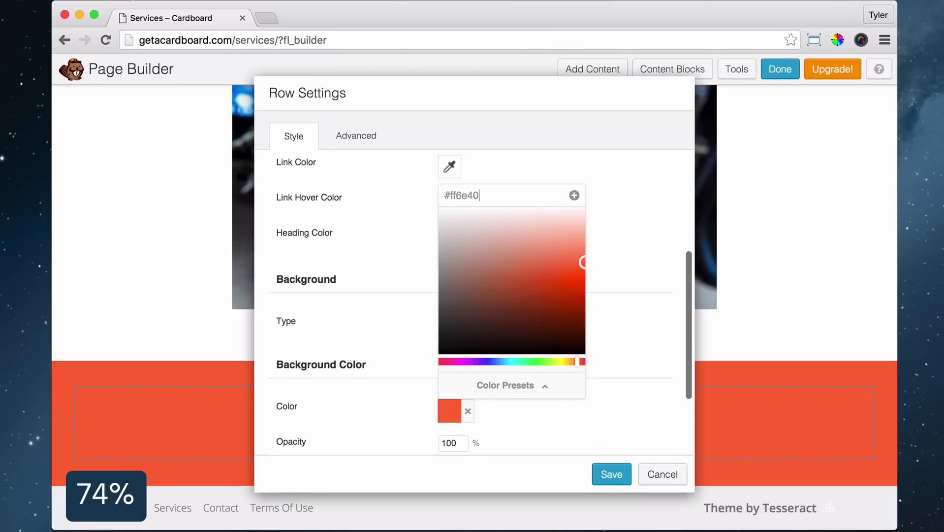
{"action": "left_click", "coordinate": [635, 243]}
Make the row's text white and set its link colour
{"action": "scroll", "coordinate": [448, 251], "scroll_direction": "up", "scroll_amount": 3}
{"action": "left_click", "coordinate": [449, 254]}
{"action": "left_click", "coordinate": [440, 281]}
{"action": "left_click", "coordinate": [624, 236]}
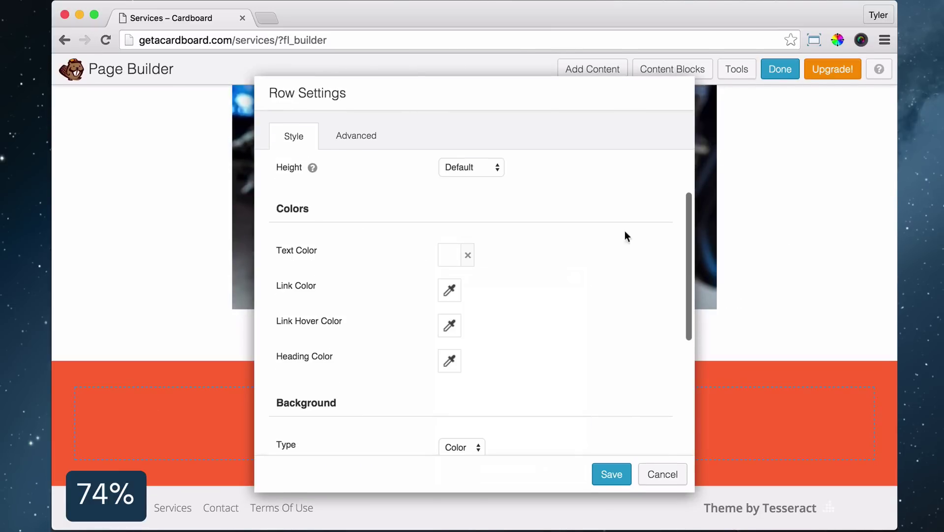
{"action": "left_click", "coordinate": [449, 290]}
{"action": "left_click", "coordinate": [440, 317]}
{"action": "scroll", "coordinate": [468, 165], "scroll_direction": "up", "scroll_amount": 3}
Set the orange row's top and bottom padding to 60px
{"action": "left_click", "coordinate": [367, 142]}
{"action": "scroll", "coordinate": [399, 179], "scroll_direction": "down", "scroll_amount": 3}
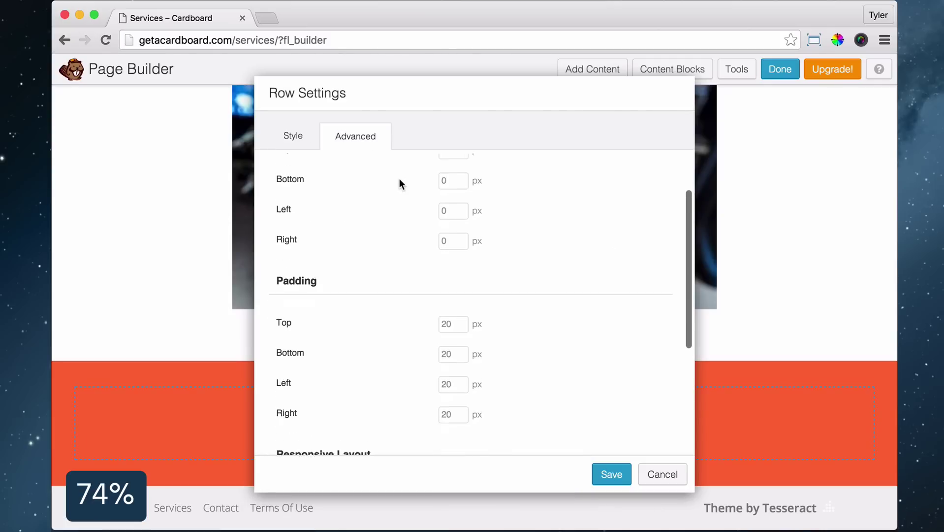
{"action": "double_click", "coordinate": [449, 315]}
{"action": "type", "text": "60"}
{"action": "key", "text": "Tab"}
{"action": "type", "text": "60"}
{"action": "left_click", "coordinate": [611, 472]}
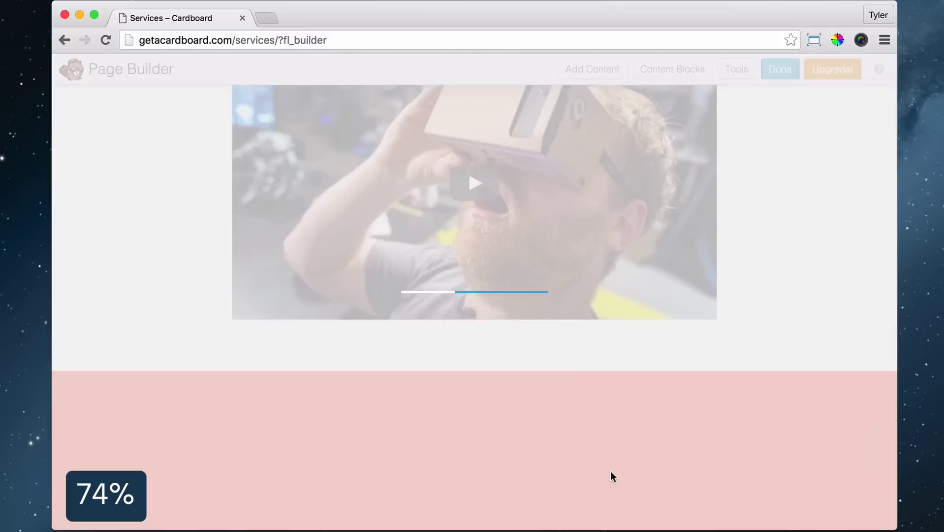
Add a centred 24px sentence with 'Contact us' linked in the orange row, then finish editing
{"action": "left_click", "coordinate": [656, 74]}
{"action": "left_click_drag", "start_coordinate": [744, 372], "coordinate": [447, 382]}
{"action": "type", "text": "We understand that you want to have loads of fun, that's why we made Google Cardboard. Contact us to get it."}
{"action": "key", "text": "super+a"}
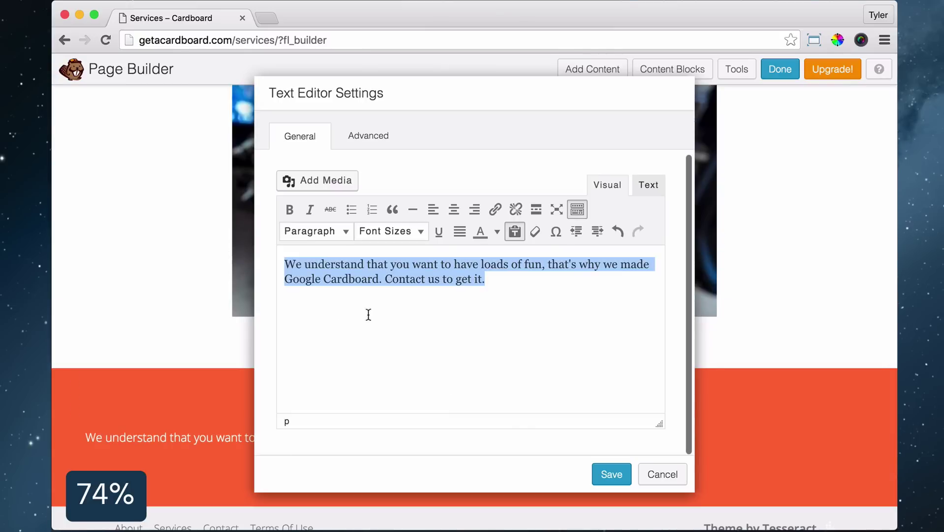
{"action": "left_click", "coordinate": [412, 232]}
{"action": "left_click", "coordinate": [394, 420]}
{"action": "left_click", "coordinate": [449, 217]}
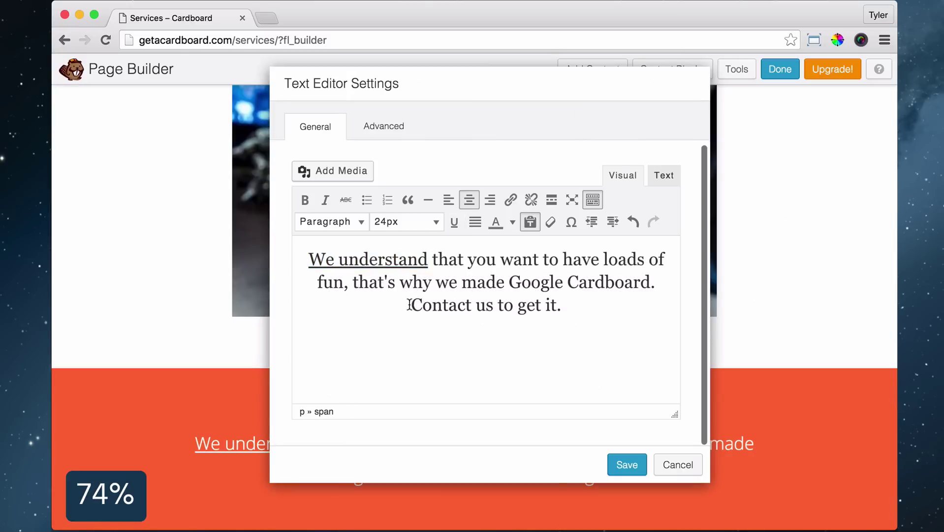
{"action": "left_click", "coordinate": [510, 200]}
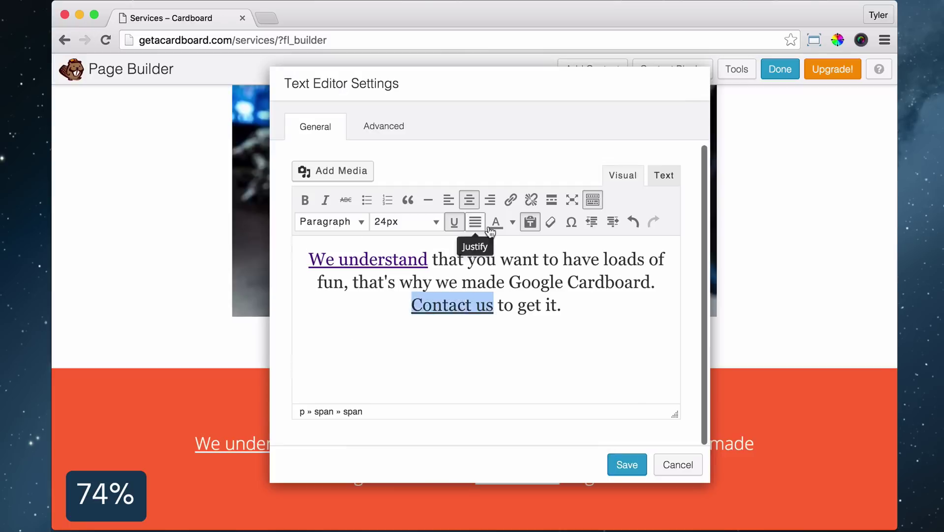
{"action": "left_click", "coordinate": [626, 465]}
{"action": "left_click", "coordinate": [774, 69]}
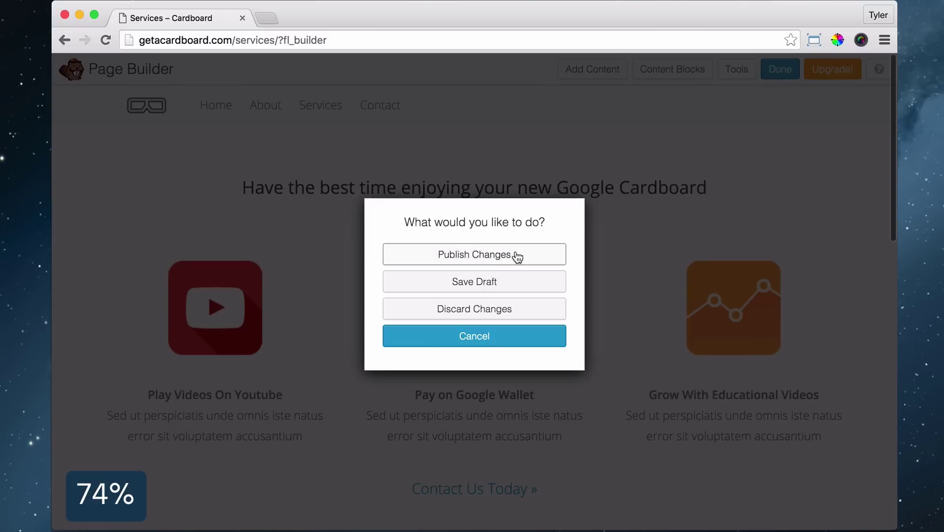
Publish pending changes, then switch the Contact page to the Full Width Page template and update
{"action": "left_click", "coordinate": [517, 255]}
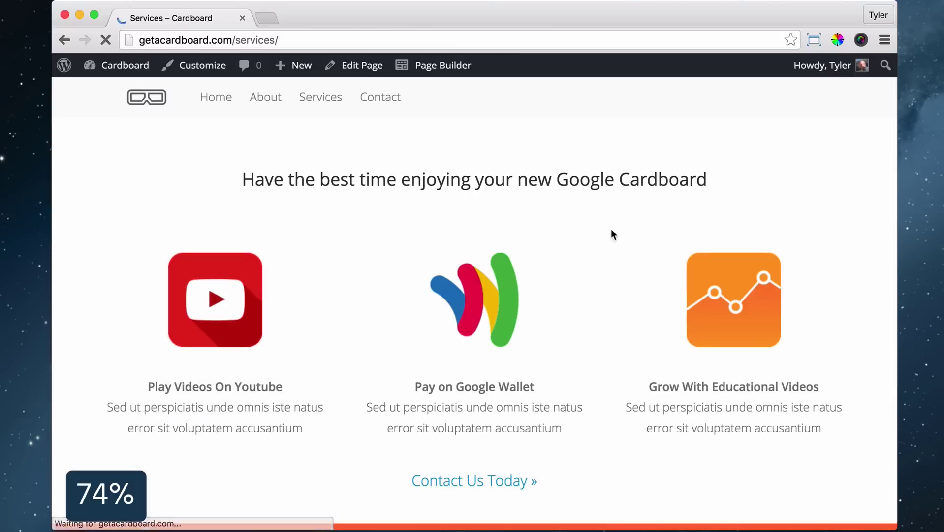
{"action": "left_click", "coordinate": [382, 101]}
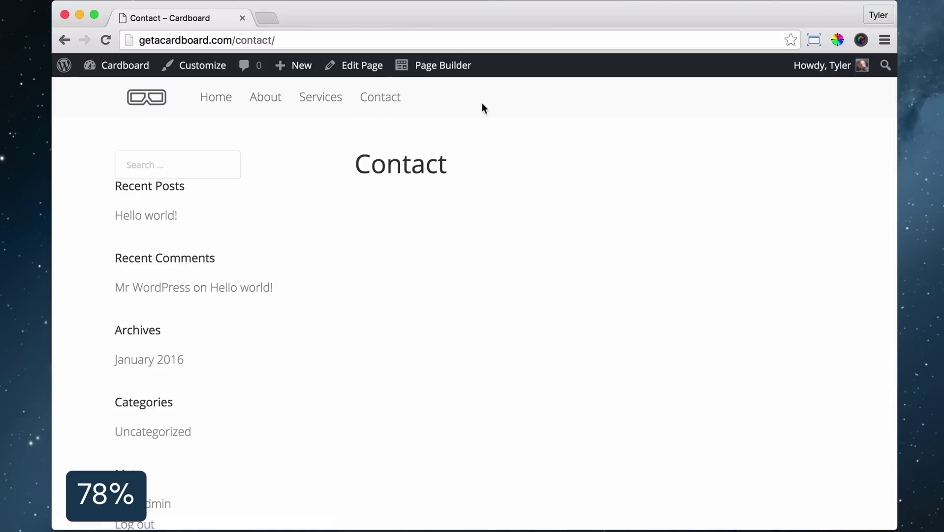
{"action": "left_click", "coordinate": [361, 65]}
{"action": "left_click", "coordinate": [767, 451]}
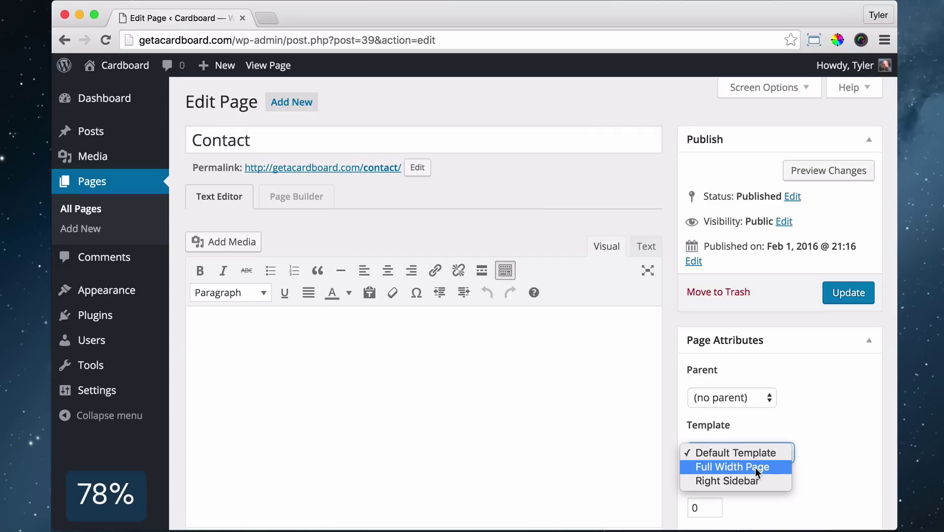
{"action": "left_click", "coordinate": [756, 467]}
{"action": "left_click", "coordinate": [851, 293]}
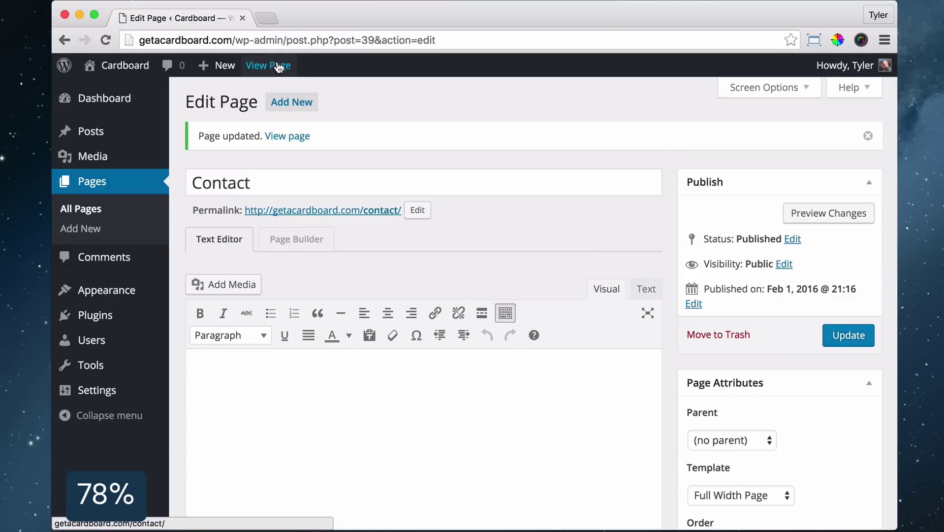
Open the live Contact page in Beaver Builder and drop in a 1 Column row
{"action": "left_click", "coordinate": [278, 67]}
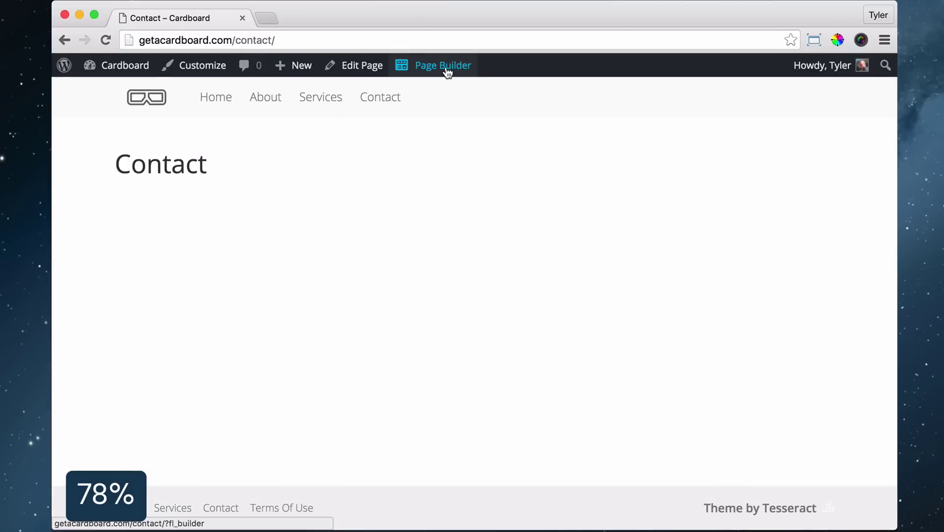
{"action": "left_click", "coordinate": [443, 65]}
{"action": "left_click_drag", "start_coordinate": [765, 160], "coordinate": [474, 195]}
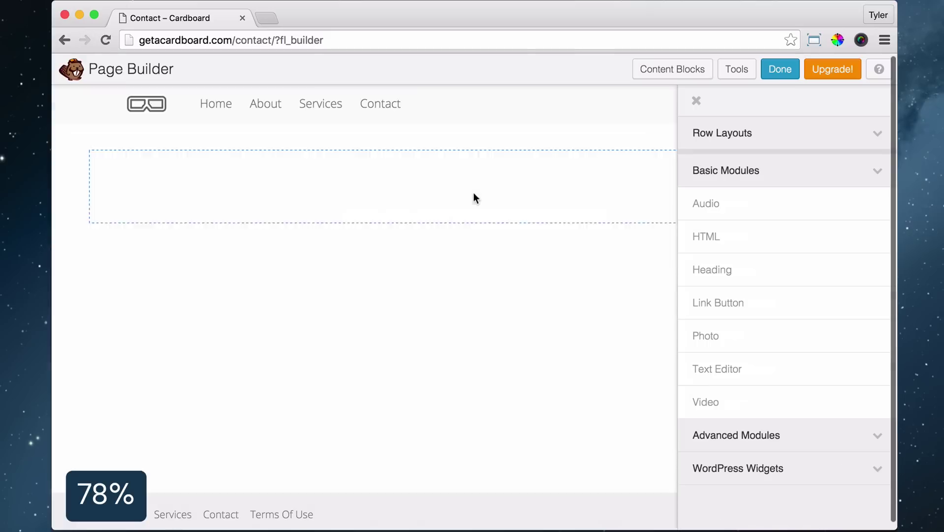
Set the new row's width to Full Width
{"action": "left_click", "coordinate": [134, 114]}
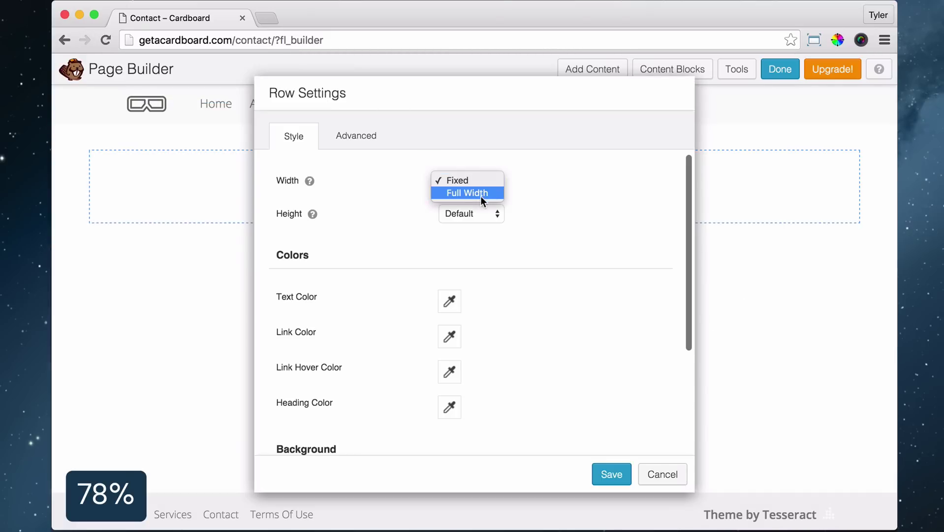
{"action": "left_click", "coordinate": [480, 194]}
{"action": "scroll", "coordinate": [473, 276], "scroll_direction": "down", "scroll_amount": 5}
{"action": "left_click", "coordinate": [461, 331]}
Upload google-contact.jpg and use it as the row's photo background
{"action": "left_click", "coordinate": [465, 357]}
{"action": "scroll", "coordinate": [492, 339], "scroll_direction": "down", "scroll_amount": 3}
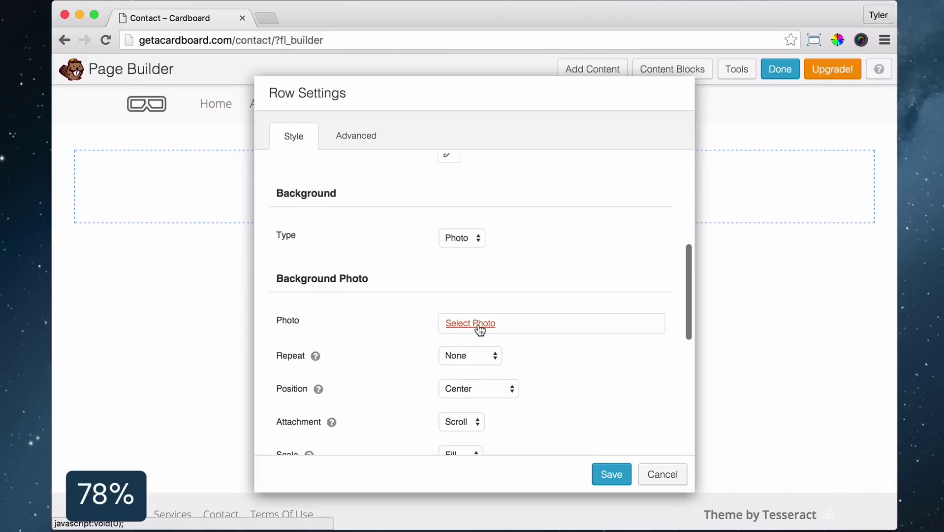
{"action": "left_click", "coordinate": [480, 326]}
{"action": "left_click", "coordinate": [129, 127]}
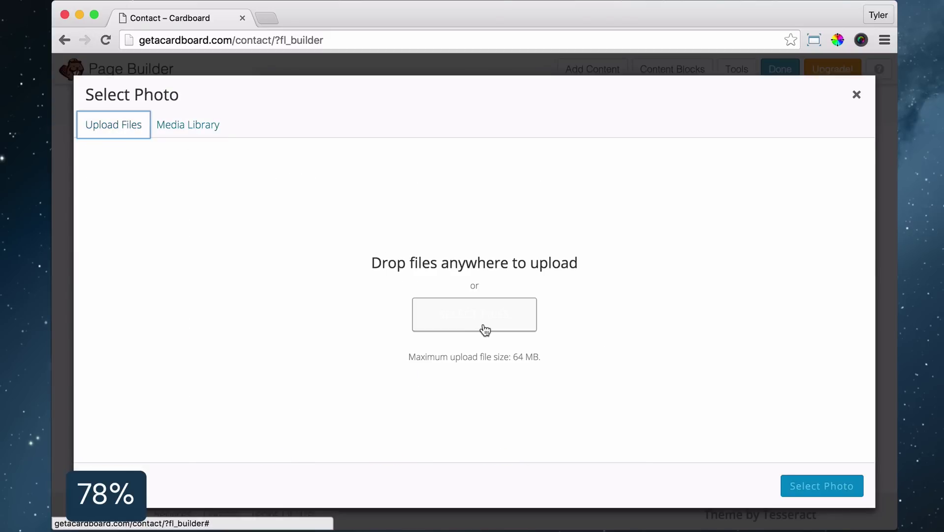
{"action": "left_click", "coordinate": [485, 329]}
{"action": "left_click", "coordinate": [289, 149]}
{"action": "left_click", "coordinate": [872, 353]}
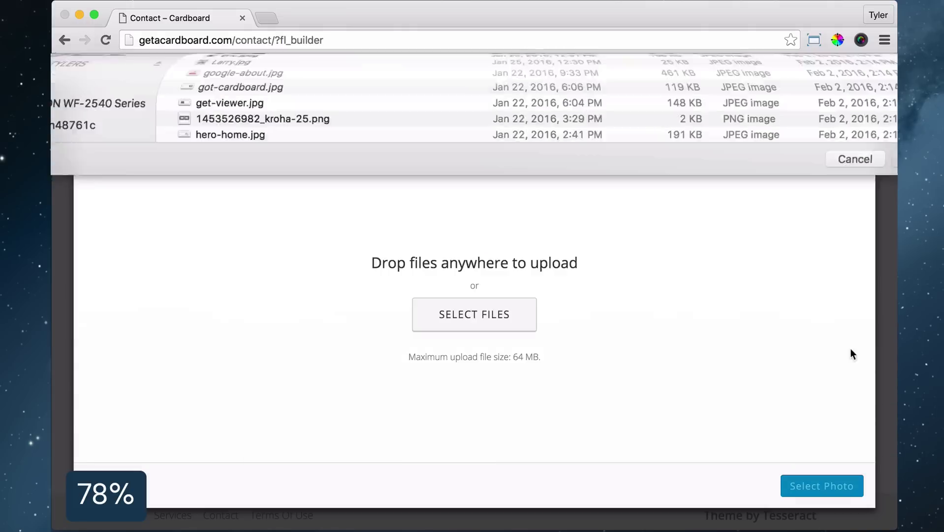
{"action": "left_click", "coordinate": [822, 486]}
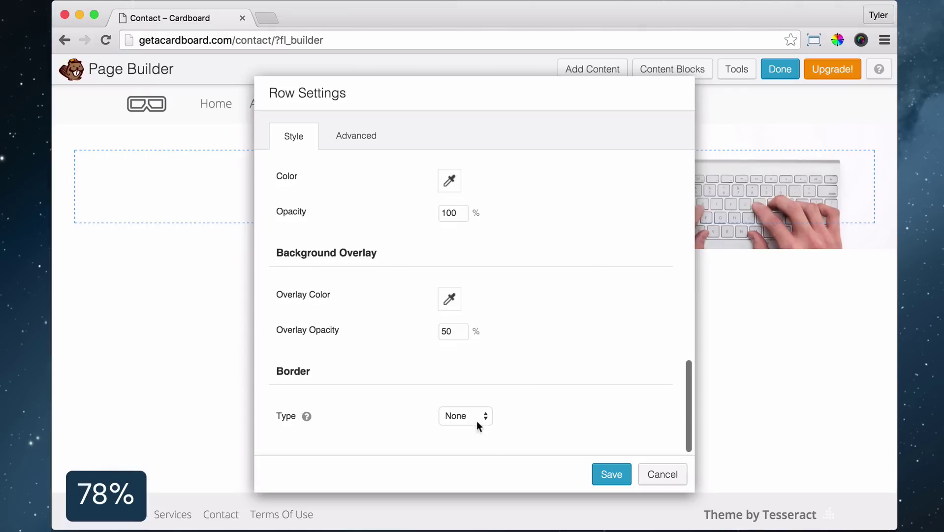
Give the row a solid red border with only a 6px bottom width, and save
{"action": "left_click", "coordinate": [466, 415]}
{"action": "left_click", "coordinate": [453, 426]}
{"action": "left_click", "coordinate": [446, 291]}
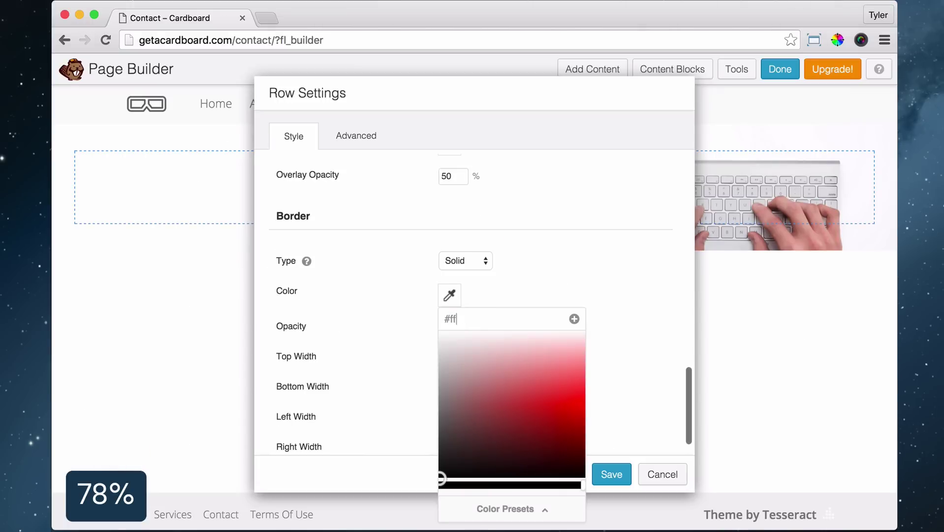
{"action": "type", "text": "0"}
{"action": "key", "text": "Tab"}
{"action": "type", "text": "0"}
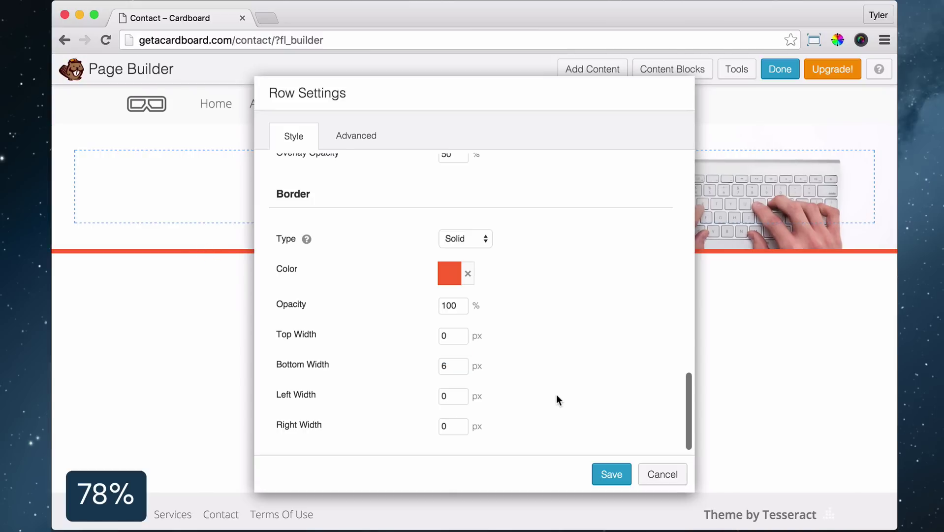
{"action": "left_click", "coordinate": [613, 473]}
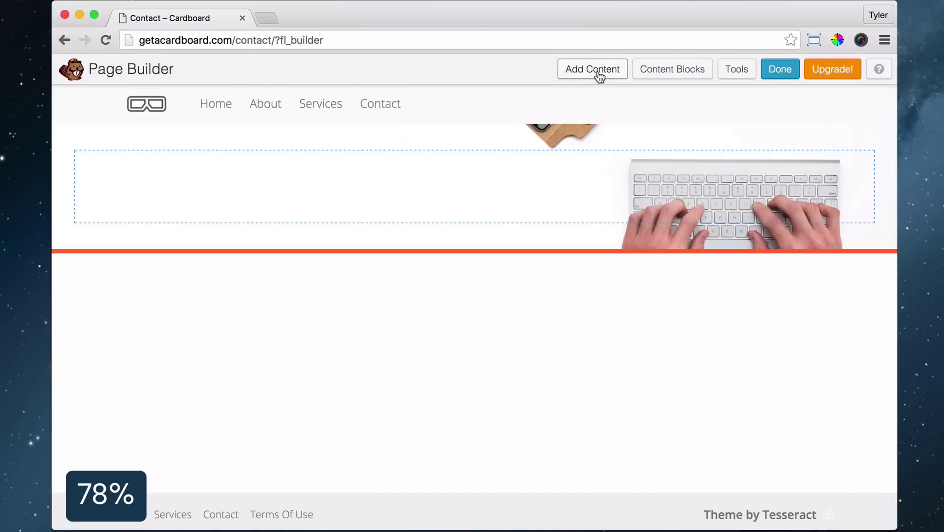
Add a HELLO, heading at 60px, Light weight, in grey
{"action": "left_click", "coordinate": [597, 73]}
{"action": "left_click_drag", "start_coordinate": [743, 287], "coordinate": [247, 198]}
{"action": "type", "text": "he"}
{"action": "key", "text": "Down"}
{"action": "key", "text": "Return"}
{"action": "key", "text": "Tab"}
{"action": "type", "text": "60"}
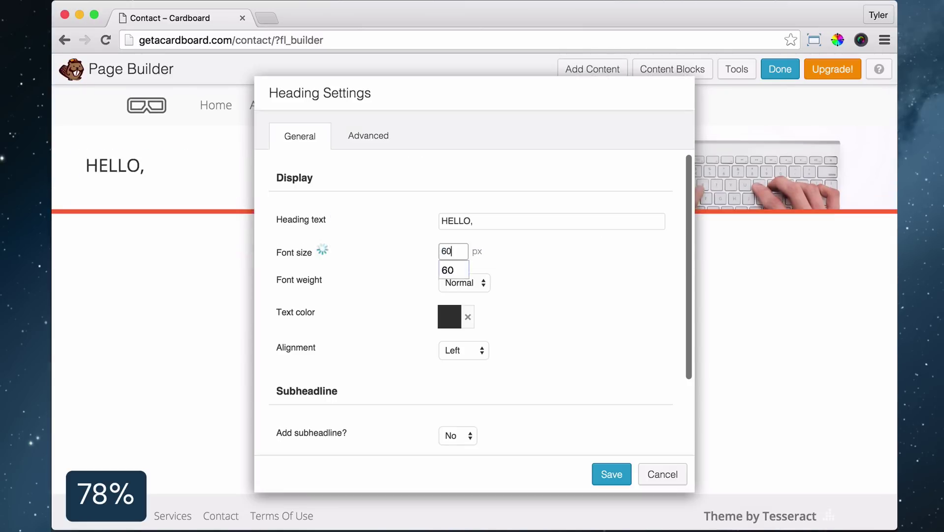
{"action": "left_click", "coordinate": [465, 282]}
{"action": "left_click", "coordinate": [468, 270]}
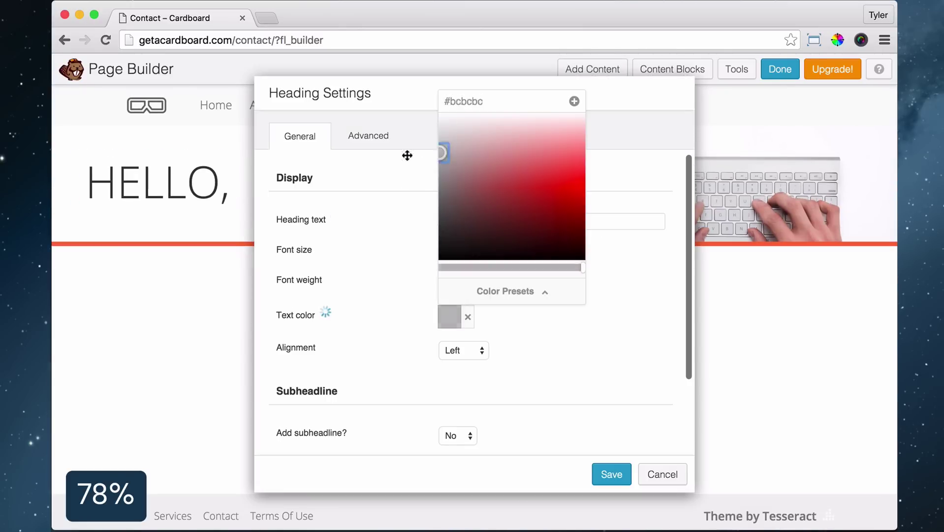
{"action": "left_click", "coordinate": [389, 202]}
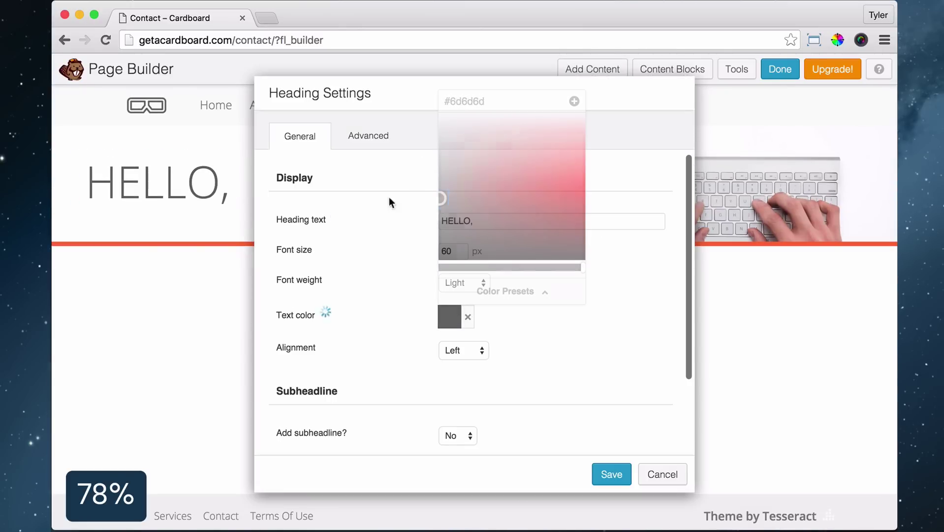
Set the HELLO, heading's top margin to 150 and bottom margin to 0, then save
{"action": "left_click", "coordinate": [371, 144]}
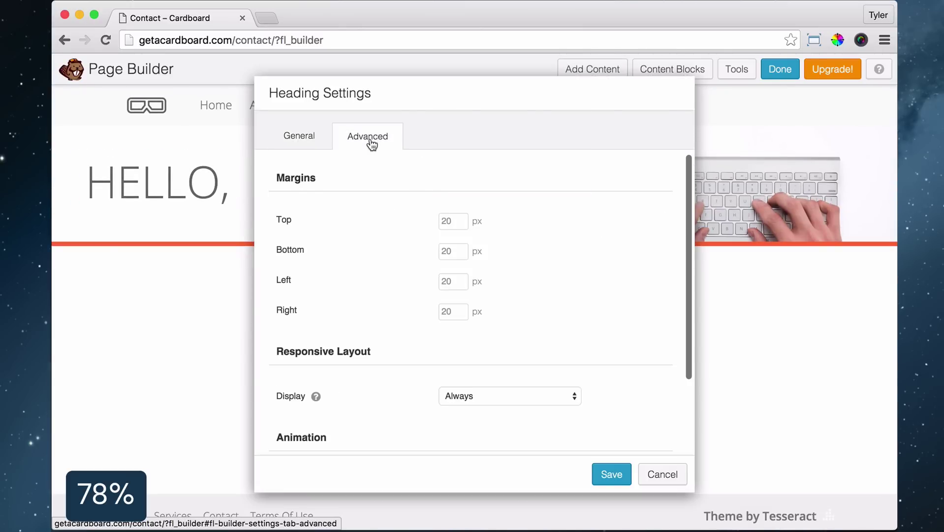
{"action": "left_click", "coordinate": [462, 224]}
{"action": "type", "text": "150"}
{"action": "key", "text": "Tab"}
{"action": "type", "text": "0"}
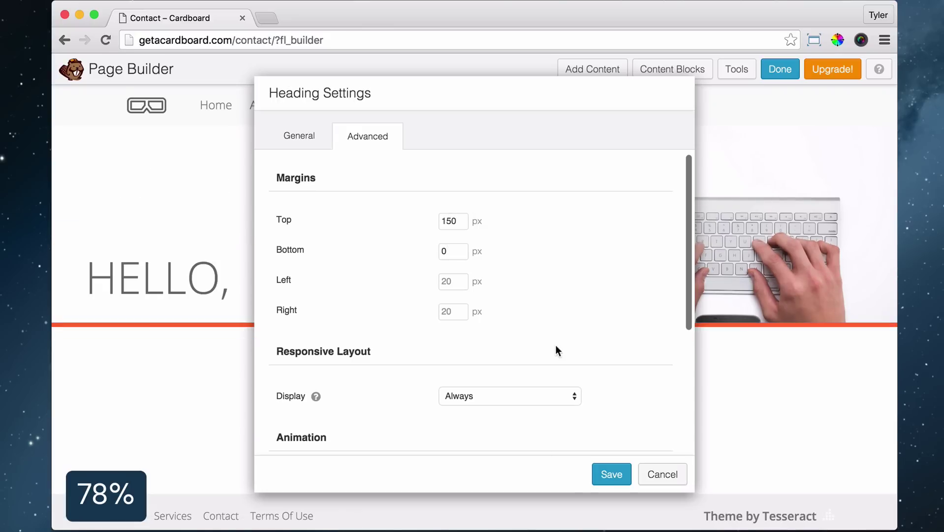
{"action": "left_click", "coordinate": [611, 474]}
Add a second TALK TO US... heading below it at 60px, Light weight, grey
{"action": "left_click", "coordinate": [594, 74]}
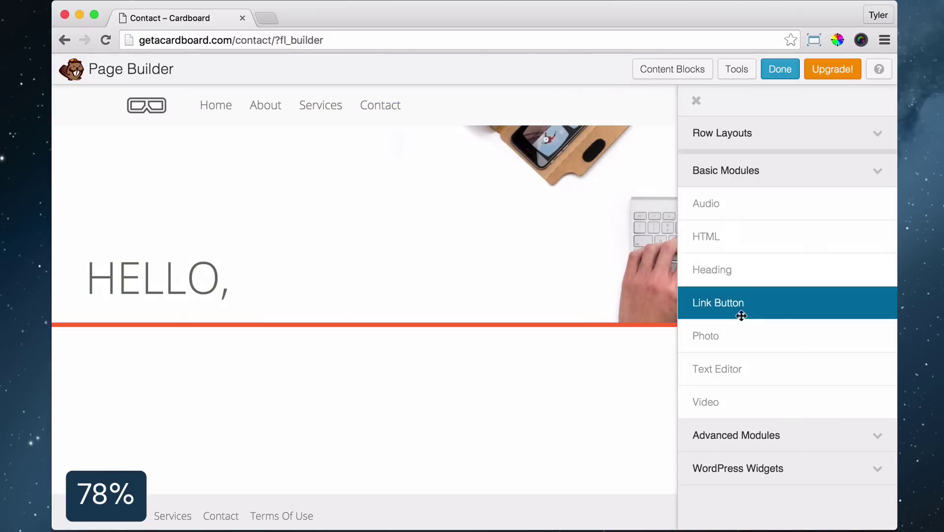
{"action": "left_click_drag", "start_coordinate": [709, 270], "coordinate": [166, 288]}
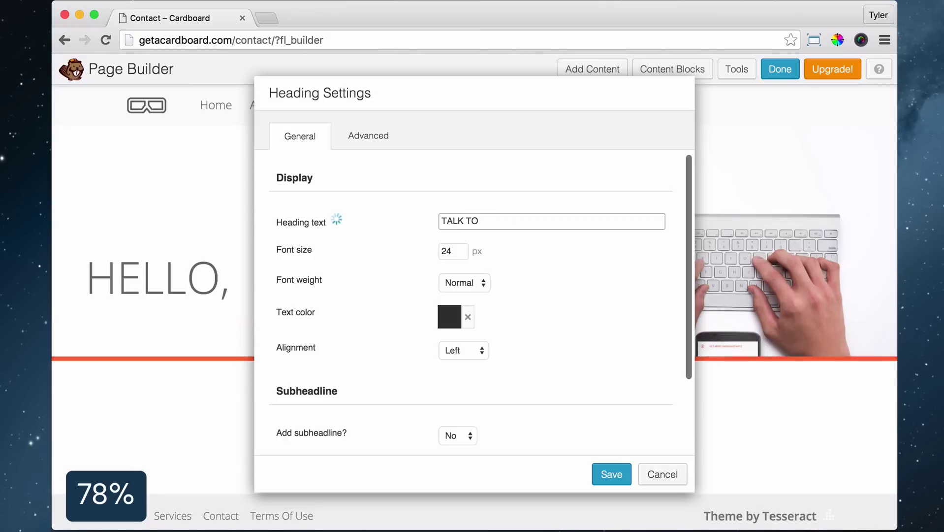
{"action": "key", "text": "Tab"}
{"action": "type", "text": "60"}
{"action": "left_click", "coordinate": [464, 283]}
{"action": "left_click", "coordinate": [464, 270]}
{"action": "left_click", "coordinate": [449, 316]}
{"action": "left_click", "coordinate": [442, 161]}
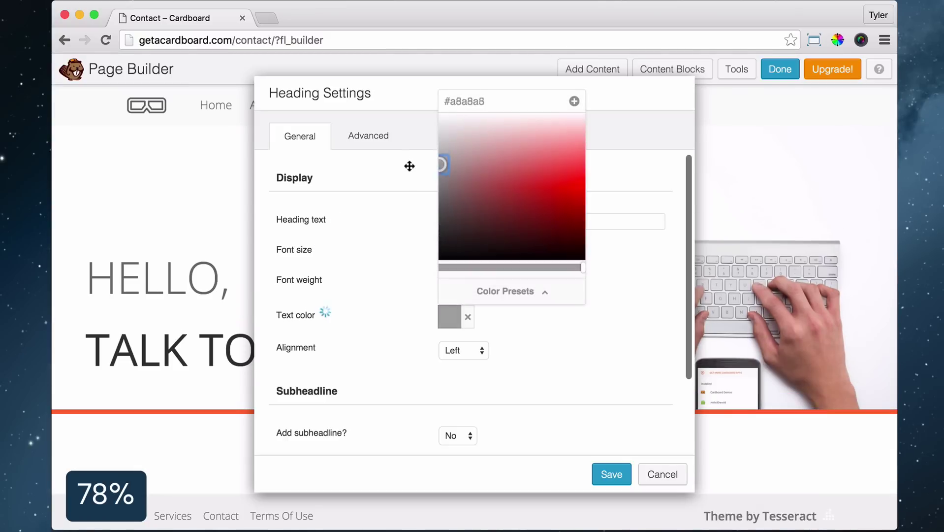
{"action": "left_click", "coordinate": [665, 355]}
Set the TALK TO US... heading's top margin to 0 and save it
{"action": "left_click", "coordinate": [368, 135]}
{"action": "left_click", "coordinate": [465, 220]}
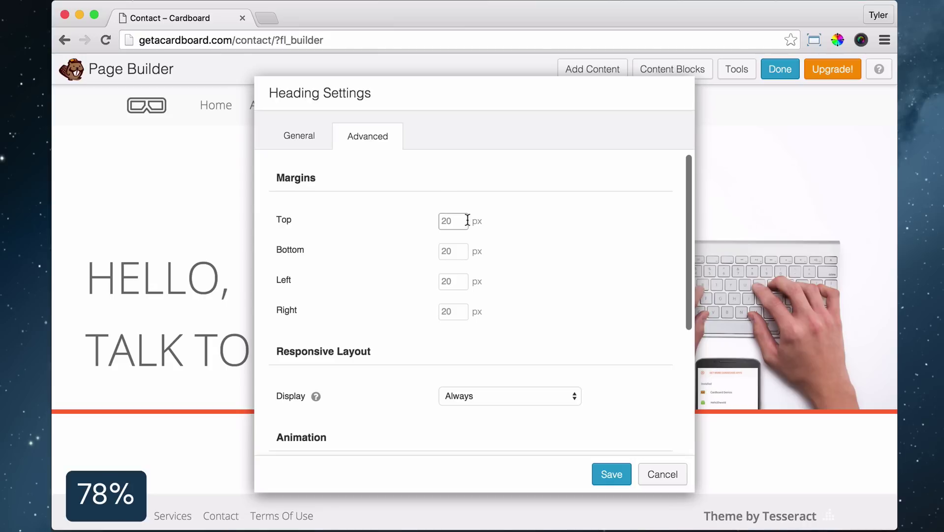
{"action": "type", "text": "0"}
{"action": "key", "text": "Tab"}
{"action": "type", "text": "0"}
{"action": "left_click", "coordinate": [611, 473]}
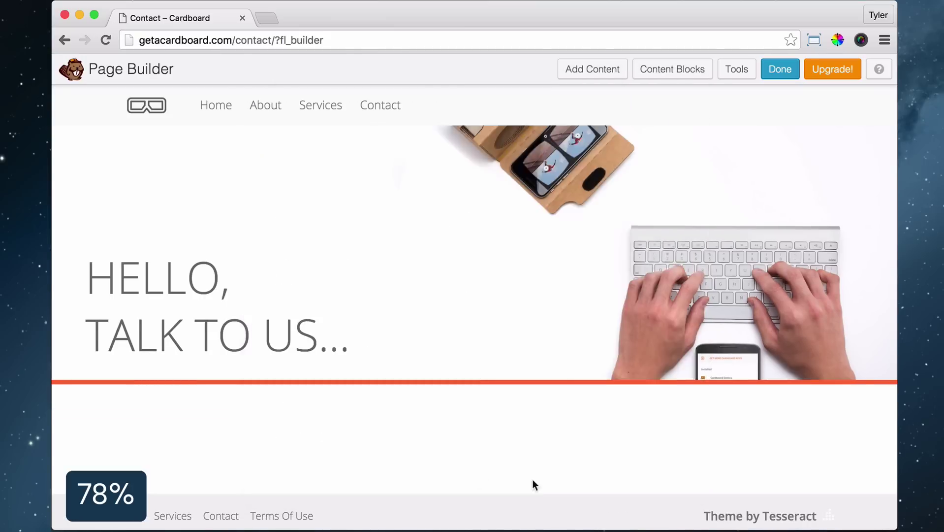
Add a Text Editor block with the contact email address and phone number, margin 0, and save
{"action": "left_click", "coordinate": [587, 72]}
{"action": "left_click_drag", "start_coordinate": [700, 369], "coordinate": [190, 394]}
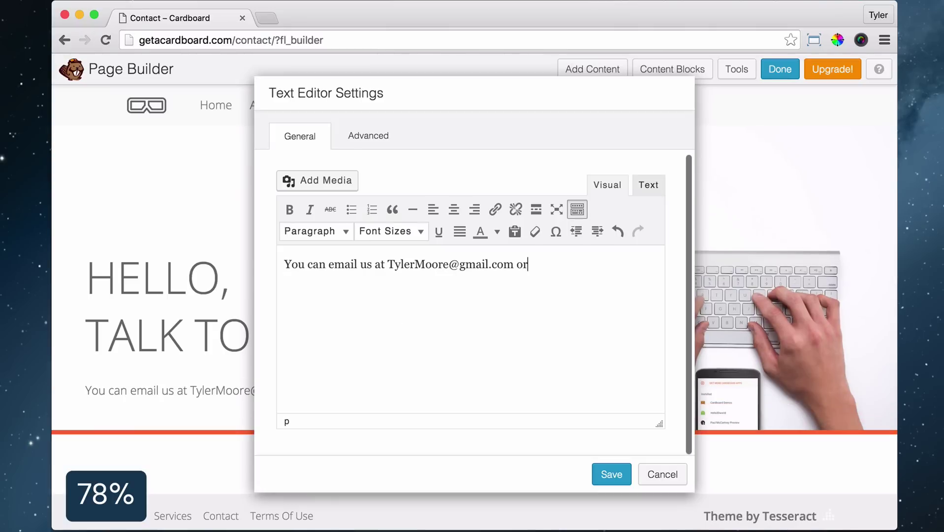
{"action": "key", "text": "Return"}
{"action": "left_click", "coordinate": [369, 138]}
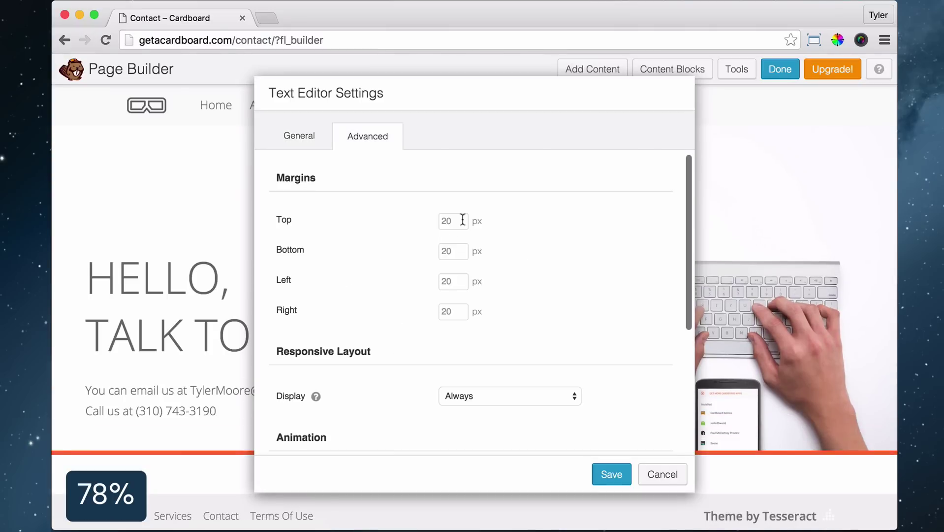
{"action": "type", "text": "0"}
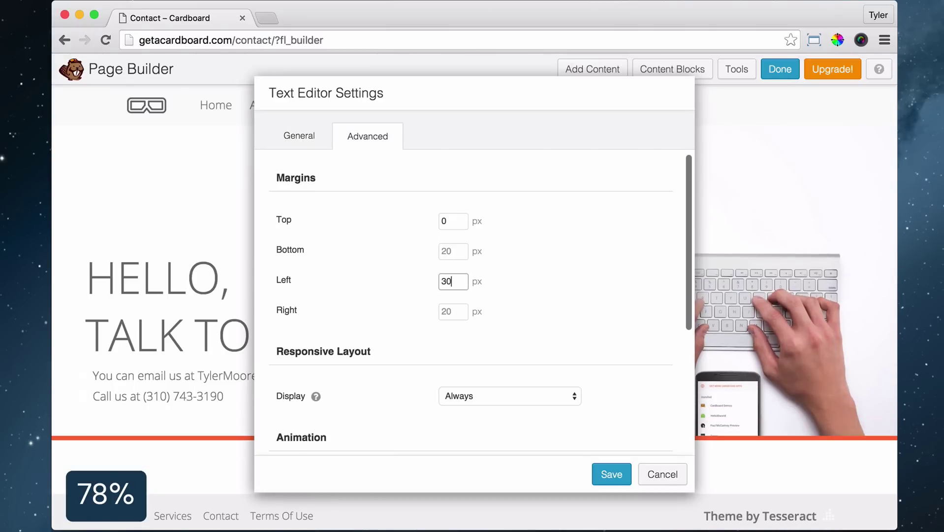
{"action": "left_click", "coordinate": [606, 473]}
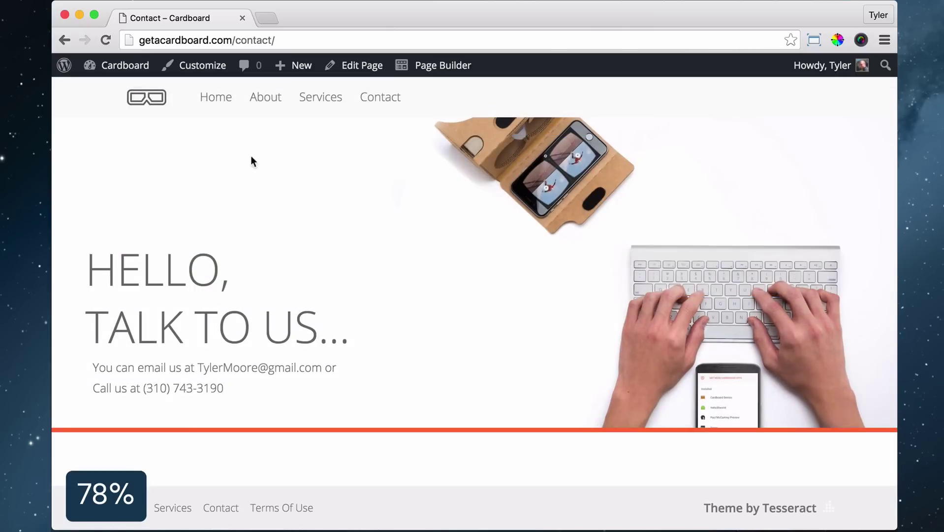
Search Add Plugins for 'contact for', then install and activate Contact Form 7
{"action": "mouse_move", "coordinate": [113, 68]}
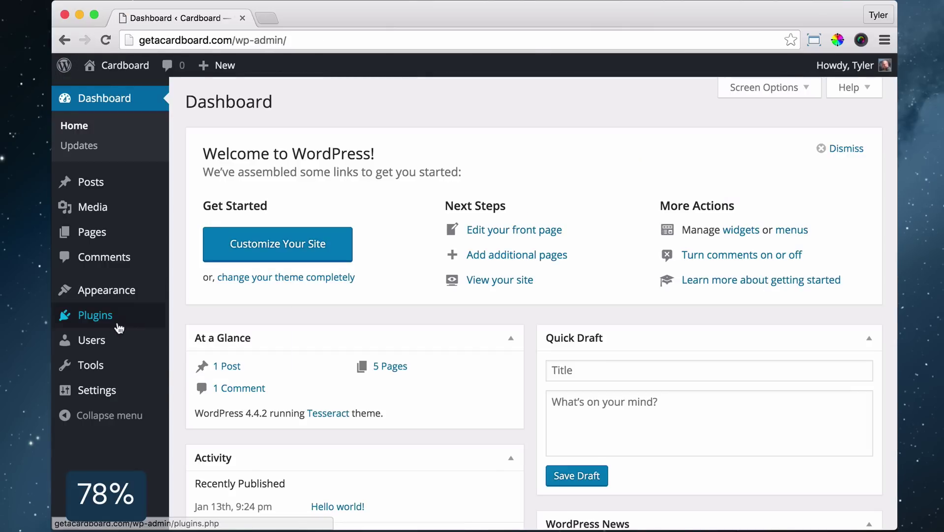
{"action": "left_click", "coordinate": [118, 316]}
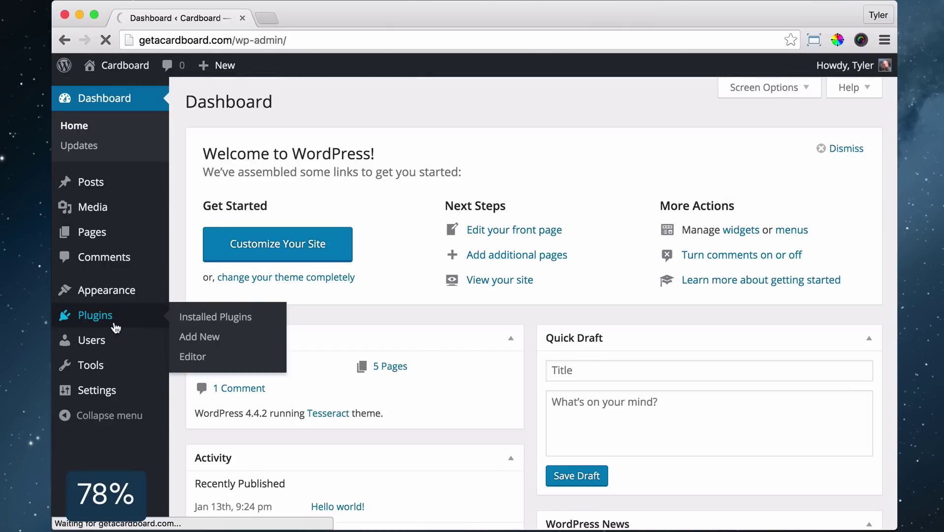
{"action": "left_click", "coordinate": [275, 102]}
{"action": "type", "text": "contact form 7"}
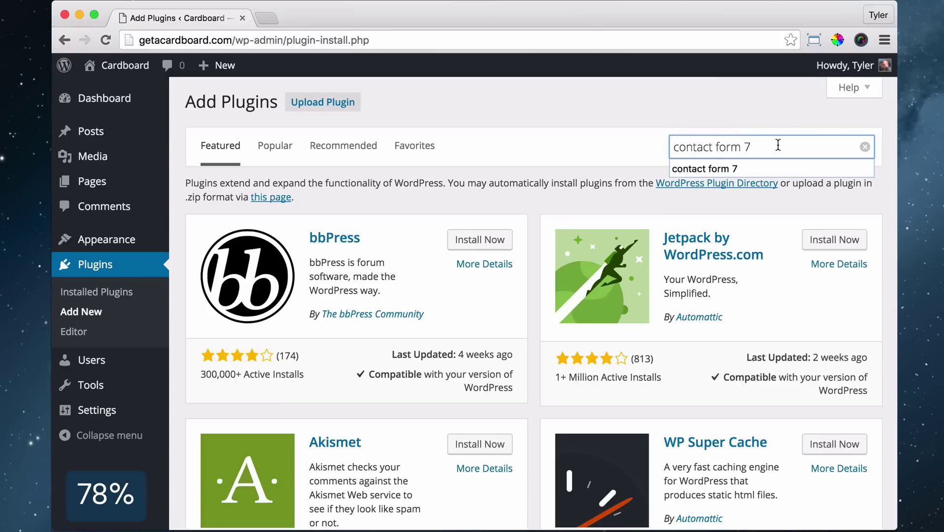
{"action": "key", "text": "Return"}
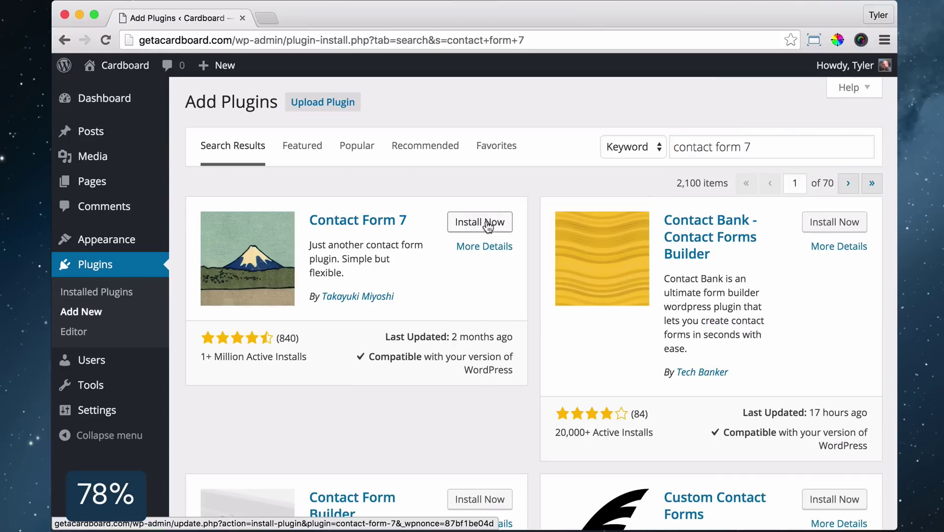
{"action": "left_click", "coordinate": [486, 223]}
{"action": "left_click", "coordinate": [211, 225]}
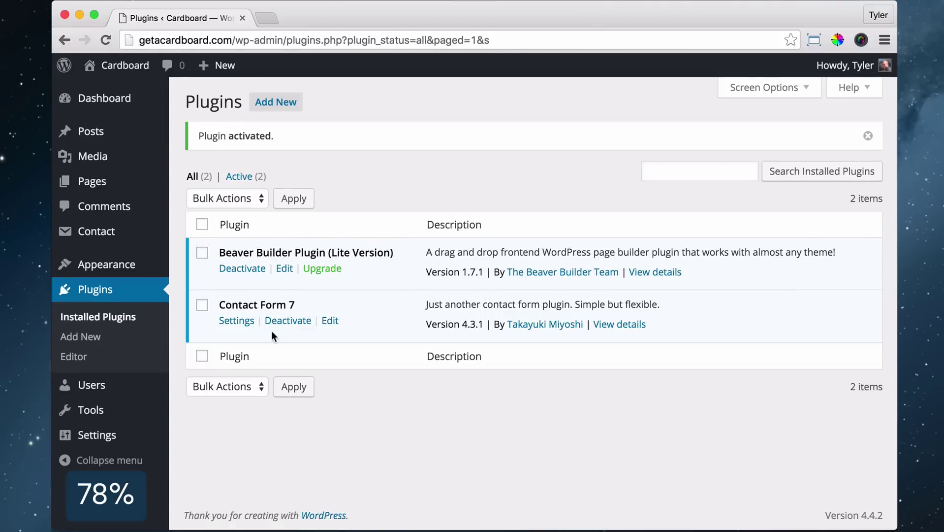
Check the recipient address on Contact form 1's Mail tab, then return to the forms list
{"action": "mouse_move", "coordinate": [113, 238]}
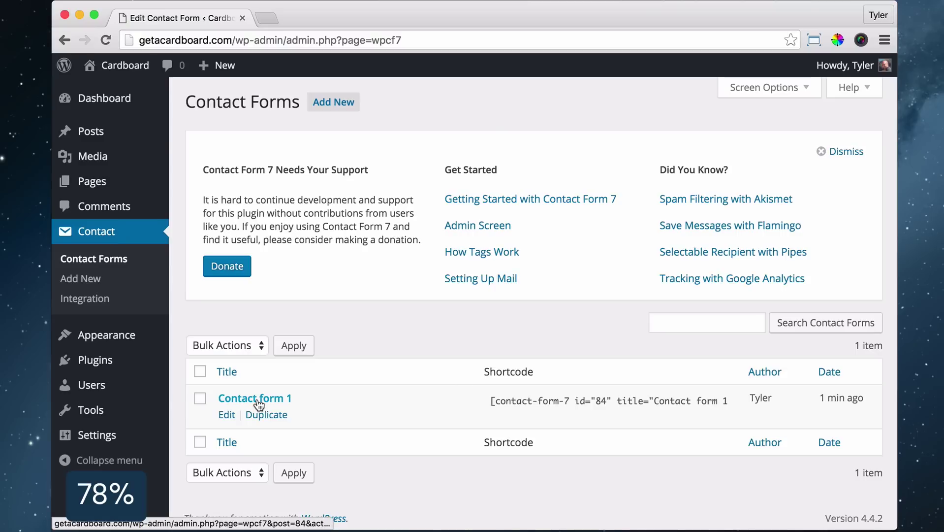
{"action": "left_click", "coordinate": [253, 396]}
{"action": "scroll", "coordinate": [541, 339], "scroll_direction": "down", "scroll_amount": 5}
{"action": "scroll", "coordinate": [301, 284], "scroll_direction": "up", "scroll_amount": 3}
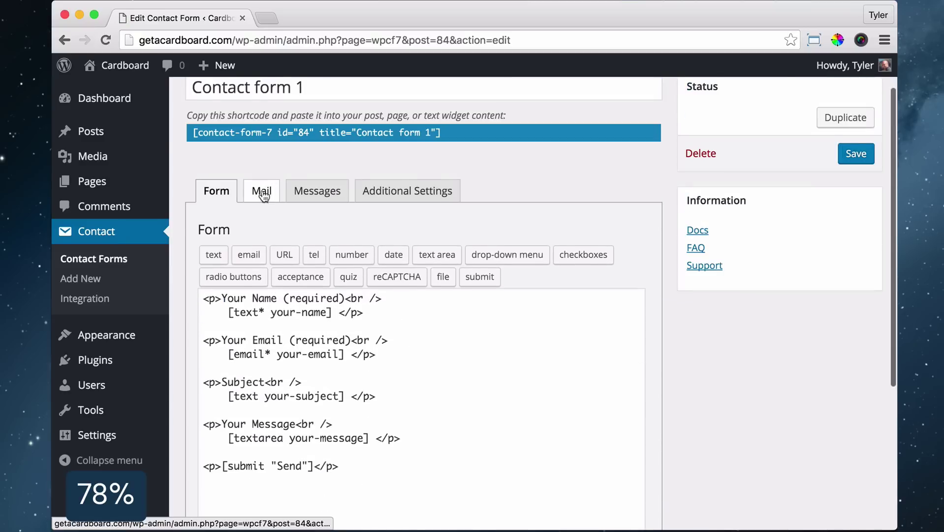
{"action": "left_click", "coordinate": [262, 191]}
{"action": "left_click", "coordinate": [427, 306]}
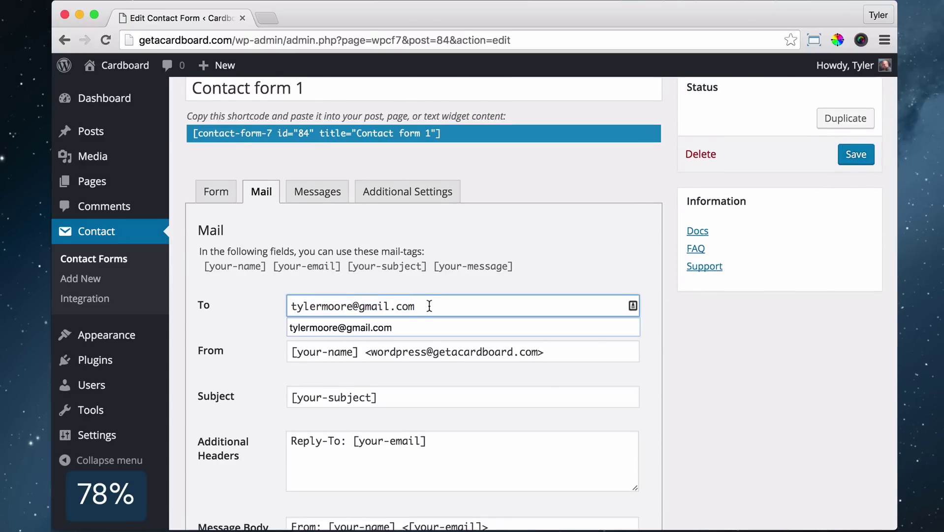
{"action": "left_click", "coordinate": [545, 274]}
{"action": "scroll", "coordinate": [344, 222], "scroll_direction": "up", "scroll_amount": 2}
{"action": "left_click", "coordinate": [93, 259]}
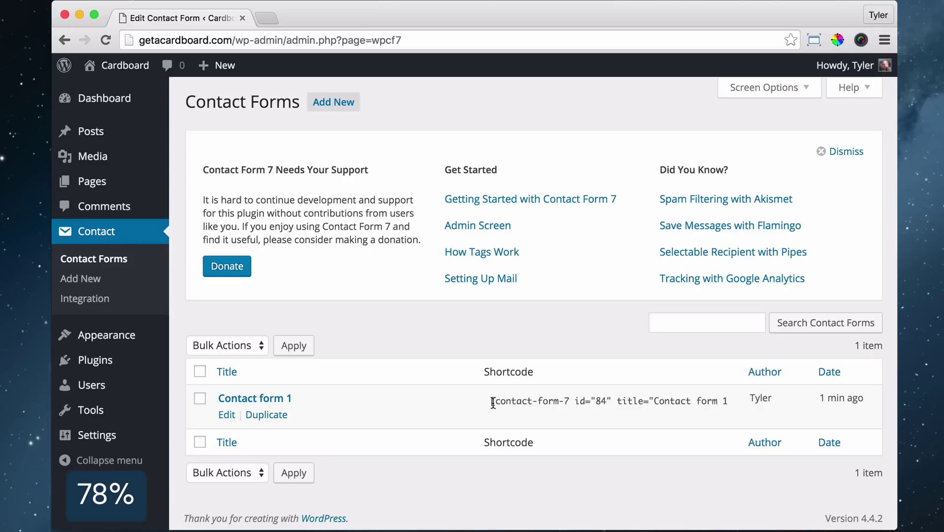
Copy the Contact form 1 shortcode and add a 1 Column row below the Contact hero
{"action": "right_click", "coordinate": [575, 402]}
{"action": "left_click", "coordinate": [591, 411]}
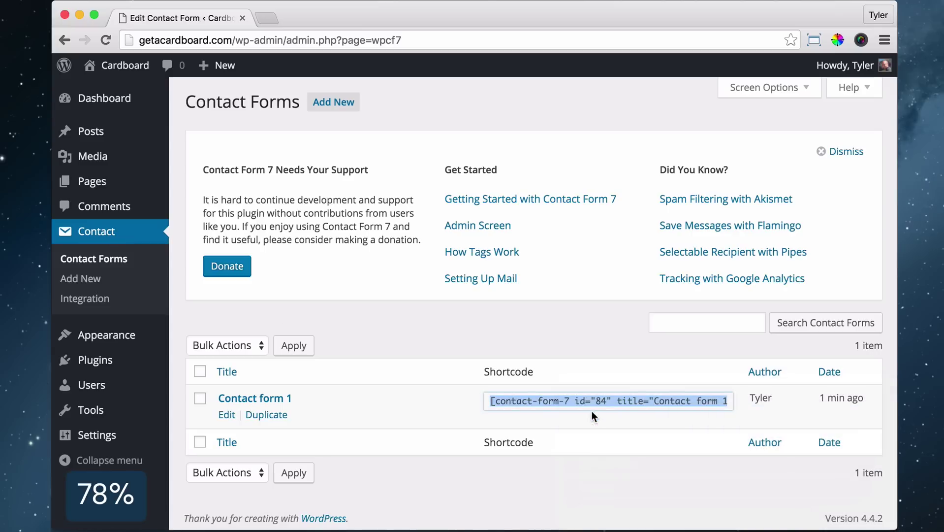
{"action": "left_click", "coordinate": [361, 278]}
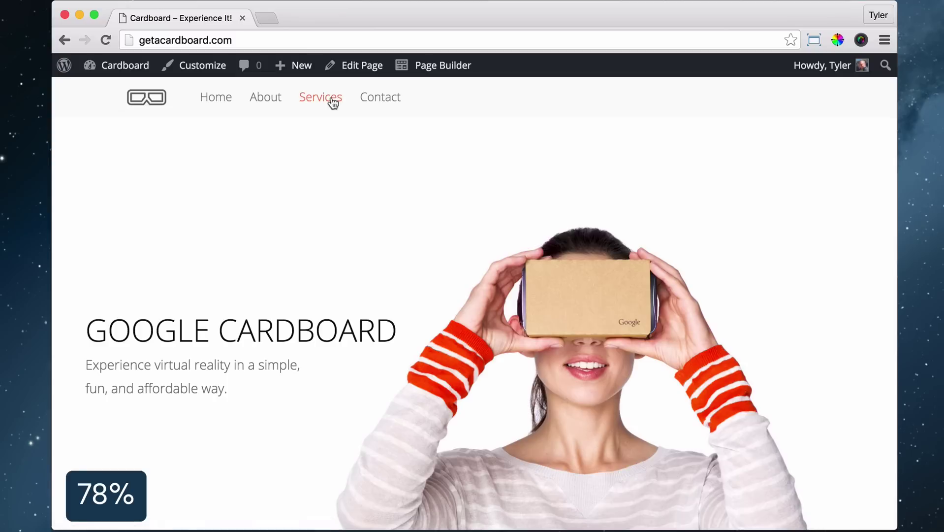
{"action": "left_click", "coordinate": [389, 98]}
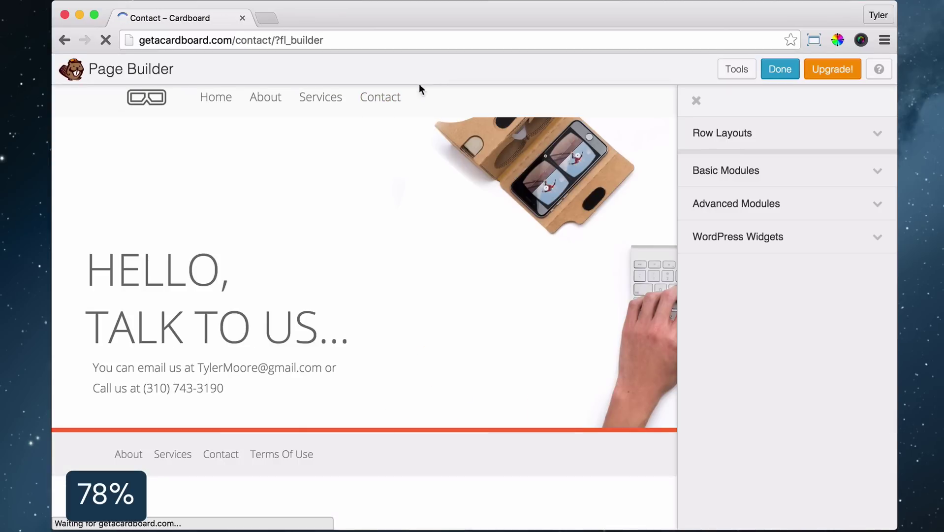
{"action": "left_click", "coordinate": [829, 143]}
{"action": "left_click_drag", "start_coordinate": [727, 164], "coordinate": [425, 481]}
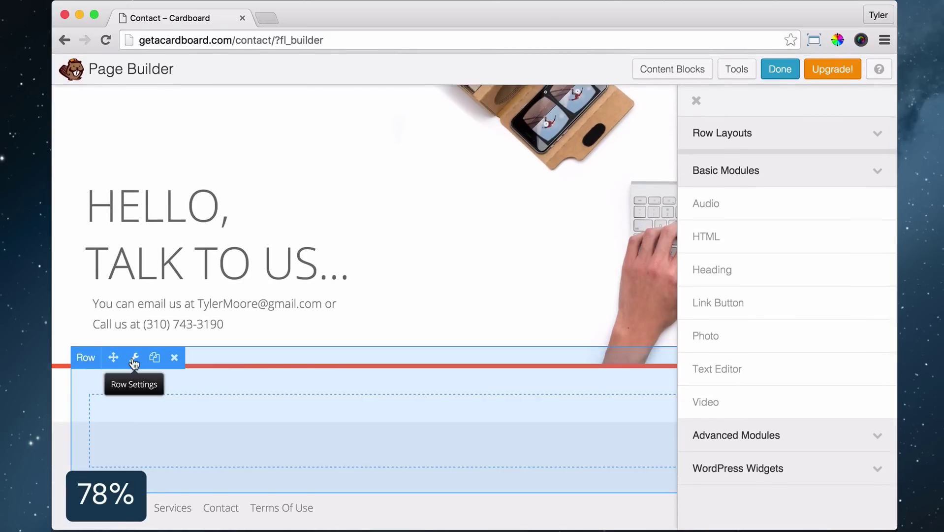
Give the new row a white (#ffffff) colour background and save
{"action": "left_click", "coordinate": [134, 363]}
{"action": "left_click", "coordinate": [449, 182]}
{"action": "left_click", "coordinate": [474, 192]}
{"action": "scroll", "coordinate": [540, 287], "scroll_direction": "down", "scroll_amount": 5}
{"action": "left_click", "coordinate": [455, 335]}
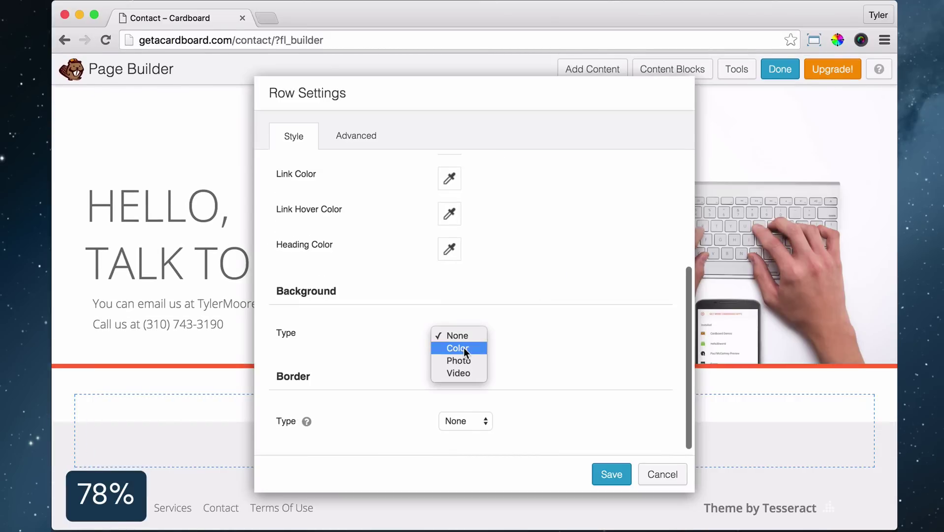
{"action": "left_click", "coordinate": [465, 348]}
{"action": "left_click", "coordinate": [449, 301]}
{"action": "left_click_drag", "start_coordinate": [444, 345], "coordinate": [422, 338]}
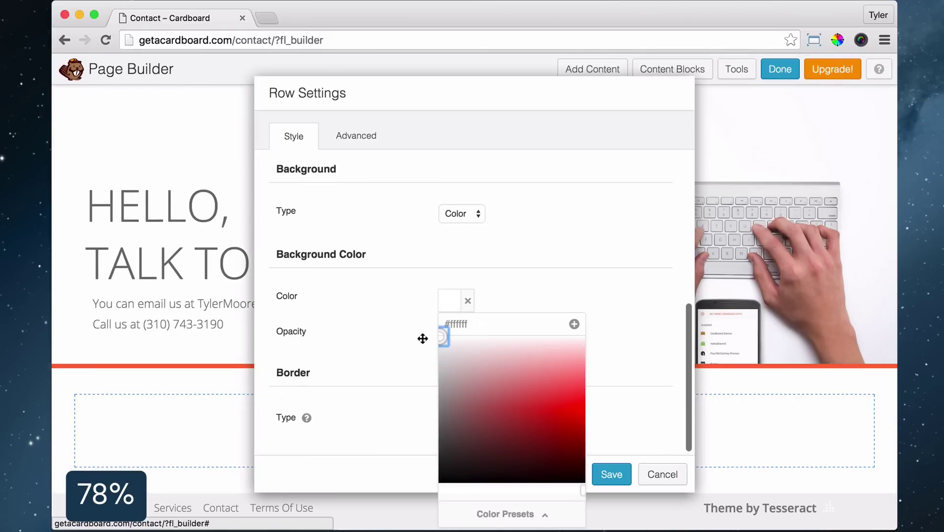
{"action": "left_click", "coordinate": [423, 338]}
{"action": "left_click", "coordinate": [613, 477]}
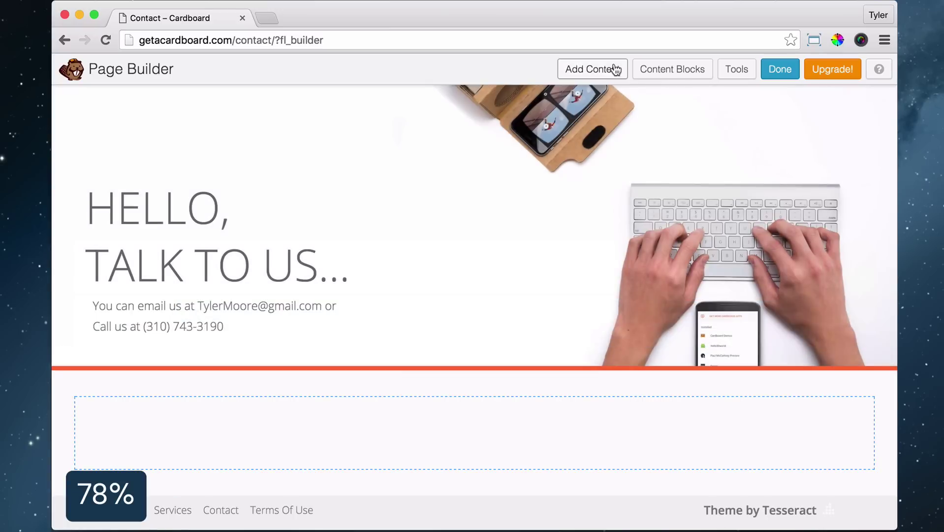
Add a Text Editor module containing the pasted contact form shortcode
{"action": "left_click", "coordinate": [610, 69]}
{"action": "left_click_drag", "start_coordinate": [685, 370], "coordinate": [417, 461]}
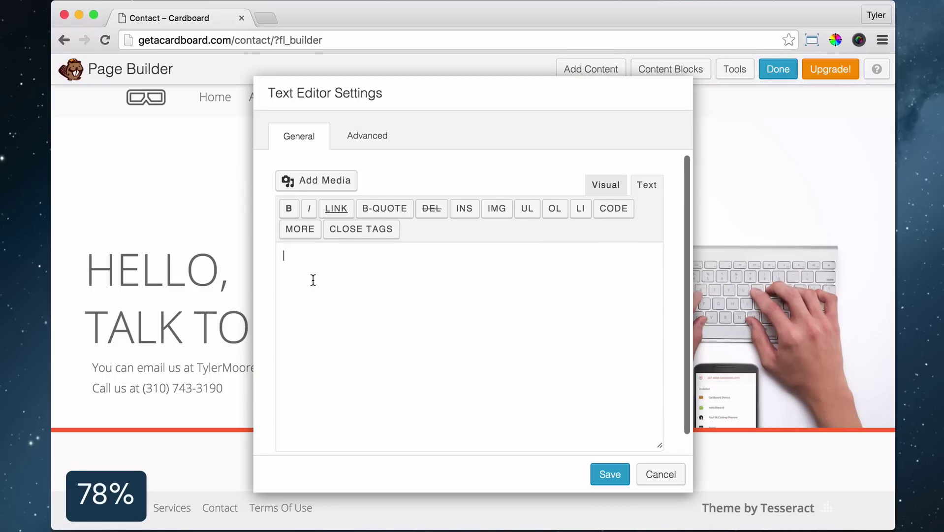
{"action": "right_click", "coordinate": [302, 253]}
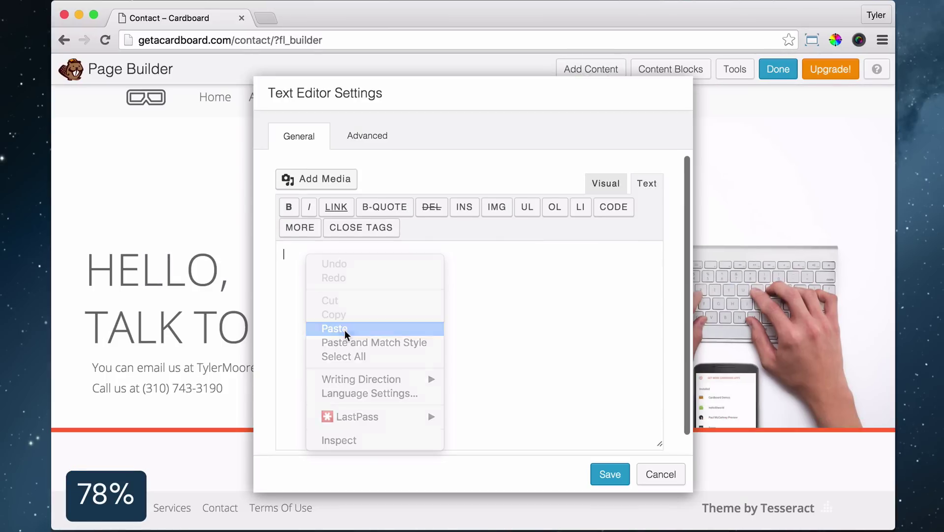
{"action": "left_click", "coordinate": [335, 327]}
{"action": "left_click", "coordinate": [610, 474]}
{"action": "scroll", "coordinate": [558, 310], "scroll_direction": "down", "scroll_amount": 5}
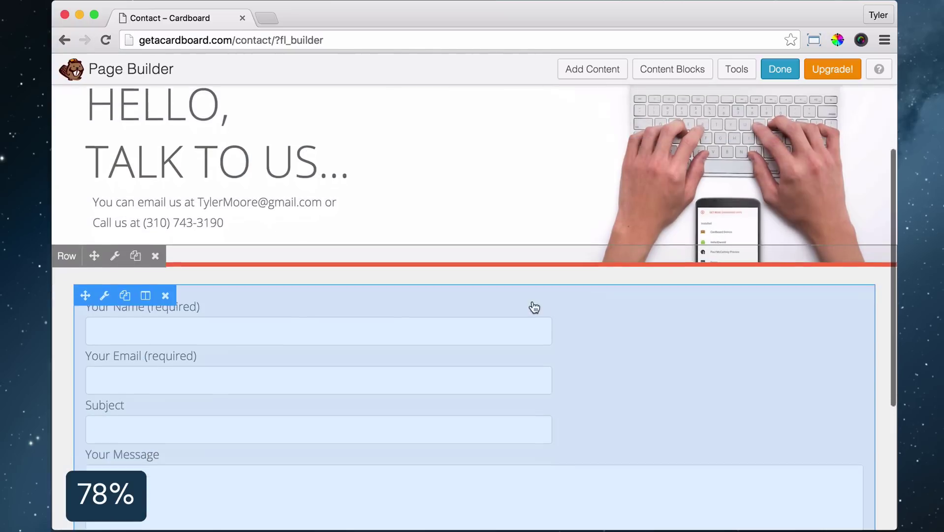
{"action": "scroll", "coordinate": [274, 338], "scroll_direction": "down", "scroll_amount": 5}
{"action": "scroll", "coordinate": [647, 298], "scroll_direction": "up", "scroll_amount": 3}
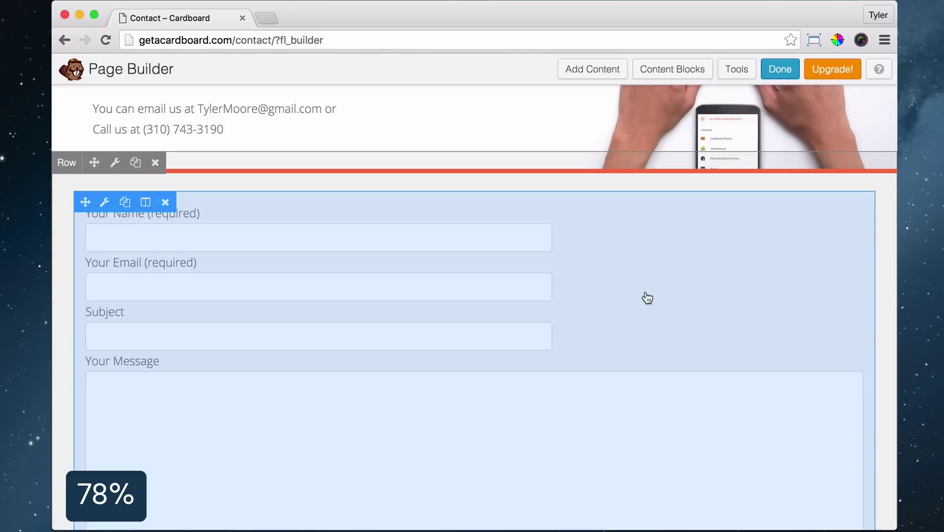
Give the form module 200 px left and right margins, then publish the Contact page
{"action": "left_click", "coordinate": [105, 204]}
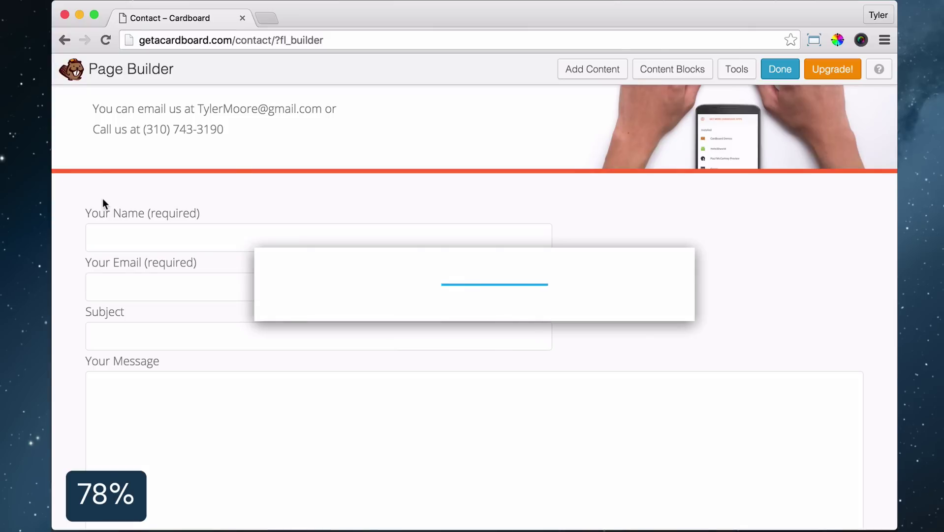
{"action": "left_click", "coordinate": [379, 133]}
{"action": "type", "text": "2"}
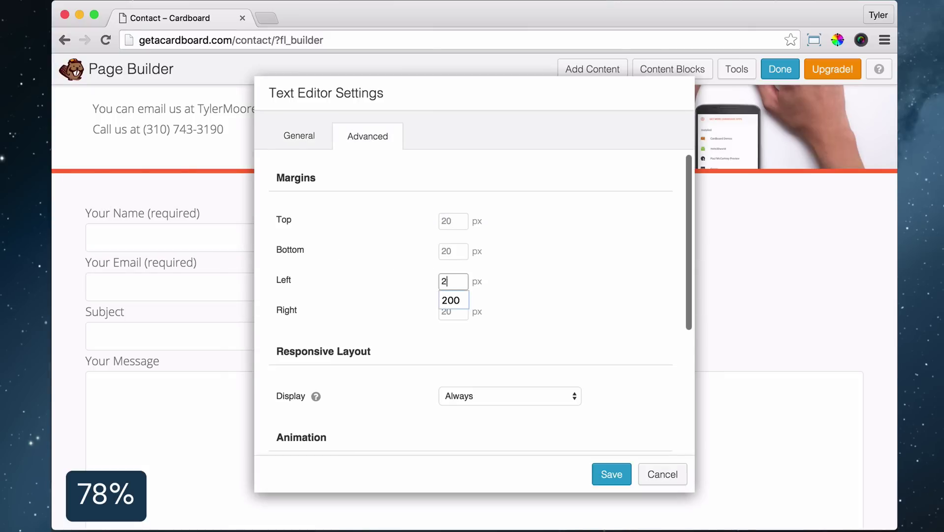
{"action": "type", "text": "00"}
{"action": "key", "text": "Tab"}
{"action": "type", "text": "200"}
{"action": "left_click", "coordinate": [611, 474]}
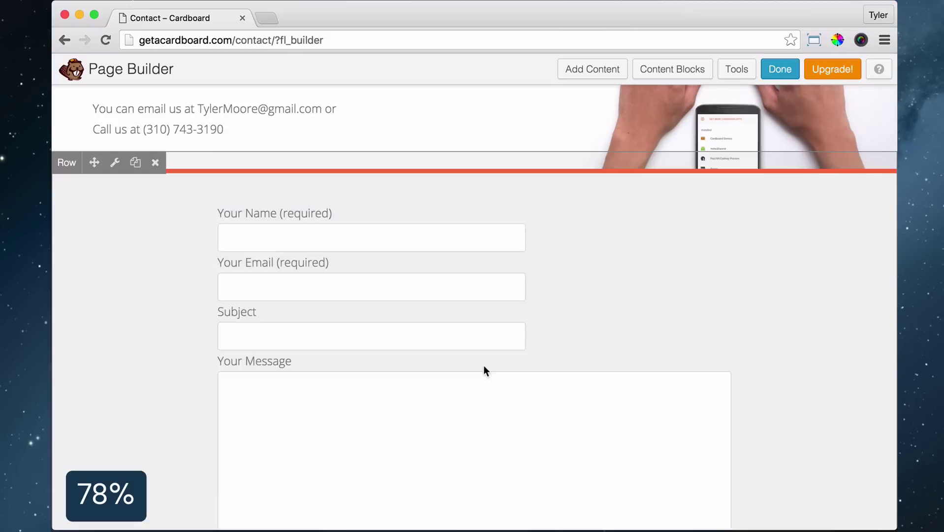
{"action": "scroll", "coordinate": [600, 308], "scroll_direction": "down", "scroll_amount": 3}
{"action": "scroll", "coordinate": [601, 309], "scroll_direction": "up", "scroll_amount": 3}
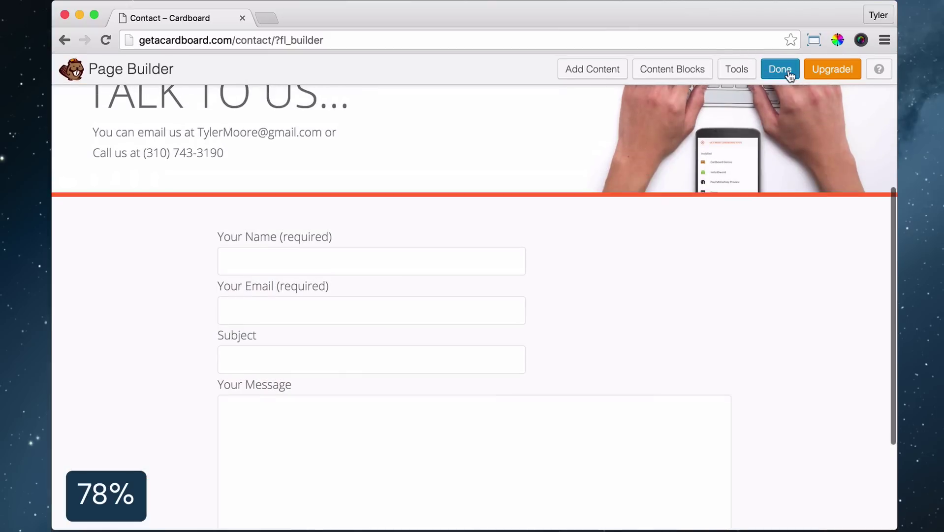
{"action": "left_click", "coordinate": [782, 71]}
{"action": "left_click", "coordinate": [493, 254]}
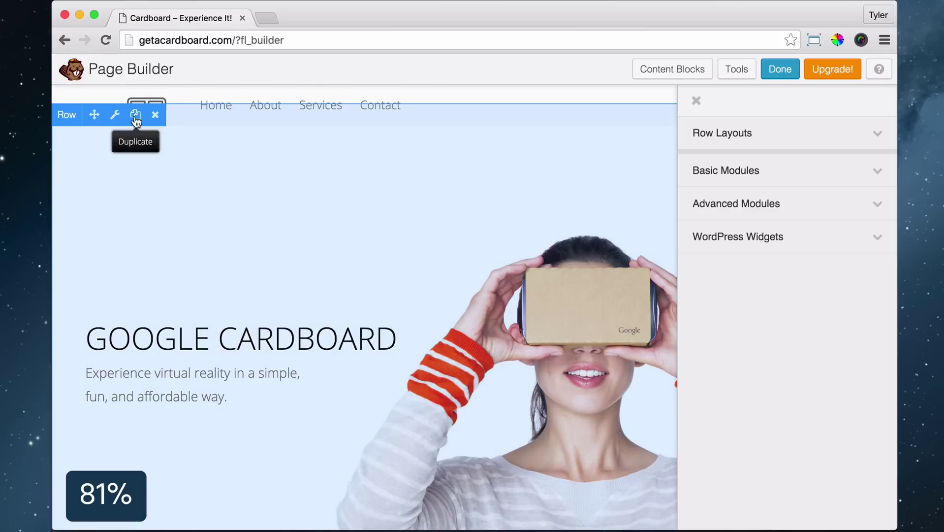
Duplicate the hero row and show the copy on Large and Medium Devices only
{"action": "left_click", "coordinate": [136, 118]}
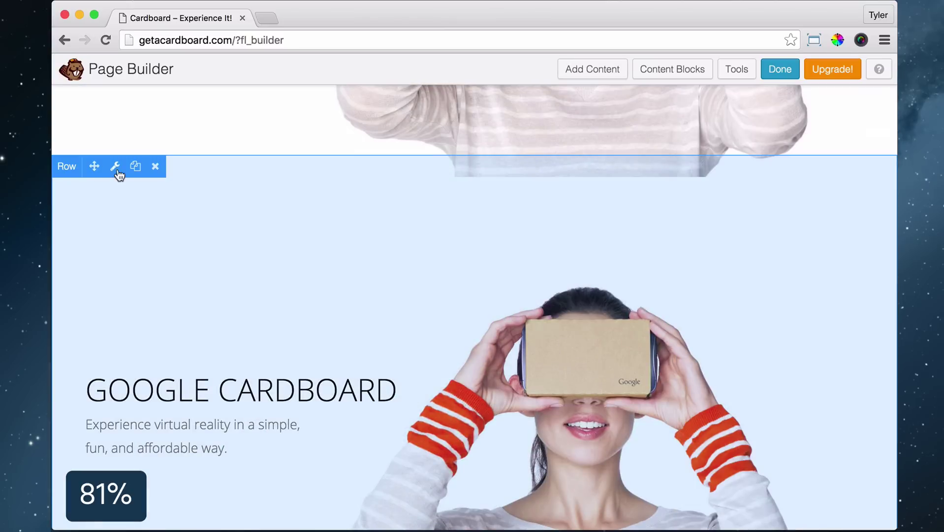
{"action": "left_click", "coordinate": [115, 167]}
{"action": "left_click", "coordinate": [355, 136]}
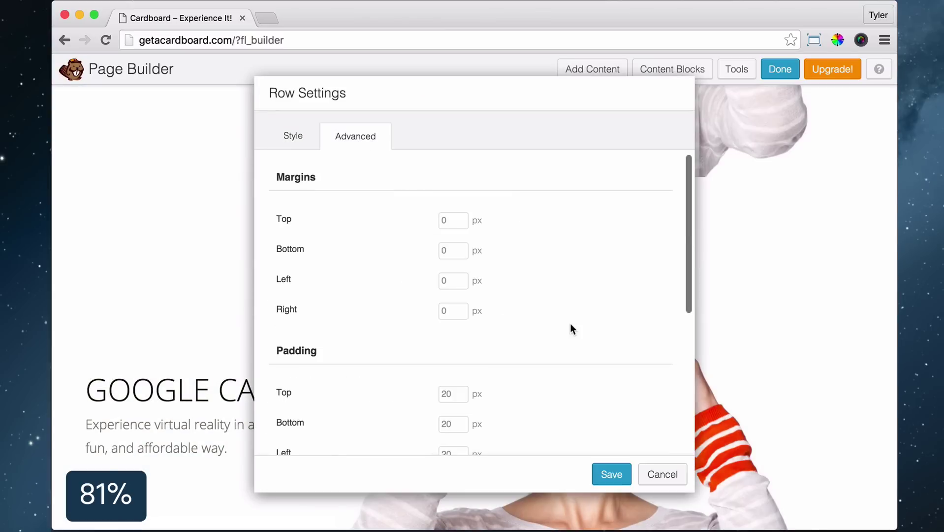
{"action": "scroll", "coordinate": [571, 328], "scroll_direction": "down", "scroll_amount": 5}
{"action": "left_click", "coordinate": [560, 309]}
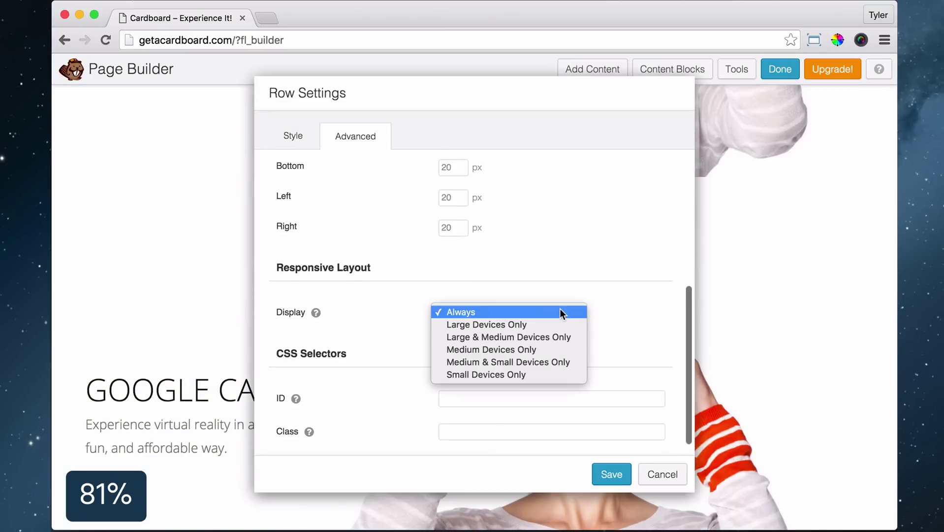
{"action": "left_click", "coordinate": [538, 338]}
{"action": "left_click", "coordinate": [602, 469]}
{"action": "scroll", "coordinate": [536, 407], "scroll_direction": "up", "scroll_amount": 6}
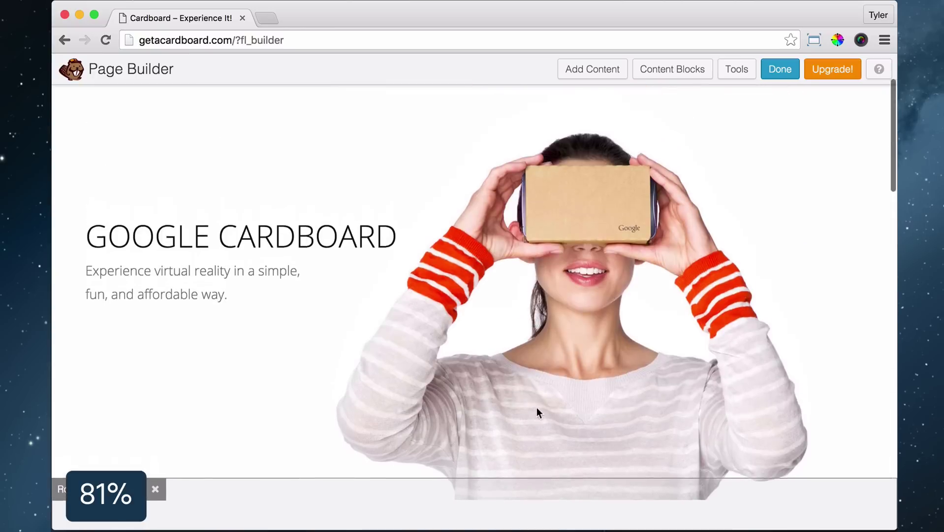
{"action": "scroll", "coordinate": [542, 411], "scroll_direction": "up", "scroll_amount": 3}
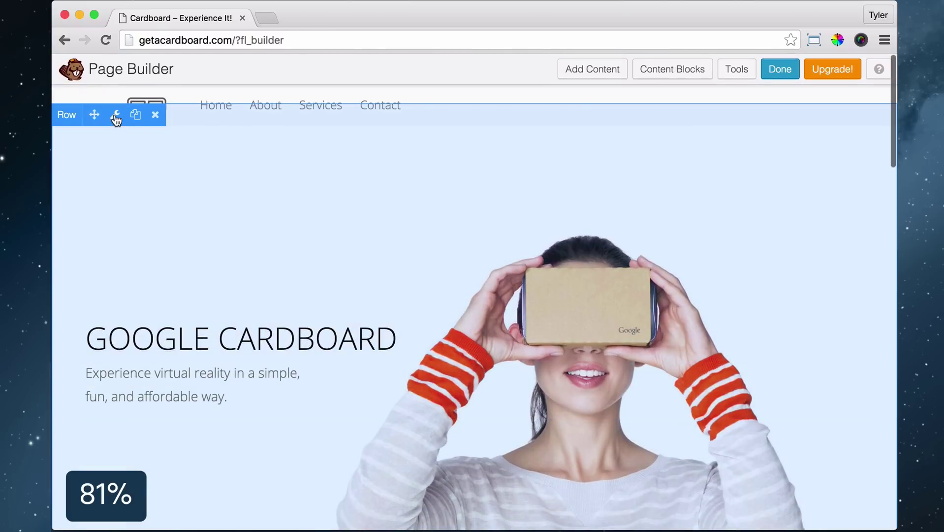
Set the other hero row to Small Devices Only, then publish the page changes
{"action": "left_click", "coordinate": [116, 116]}
{"action": "left_click", "coordinate": [355, 138]}
{"action": "scroll", "coordinate": [527, 261], "scroll_direction": "down", "scroll_amount": 5}
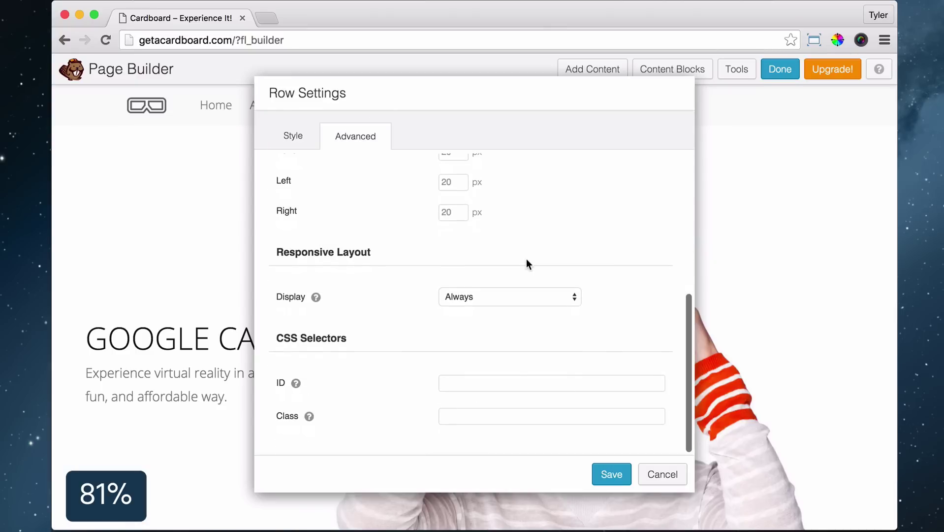
{"action": "left_click", "coordinate": [506, 296]}
{"action": "left_click", "coordinate": [506, 357]}
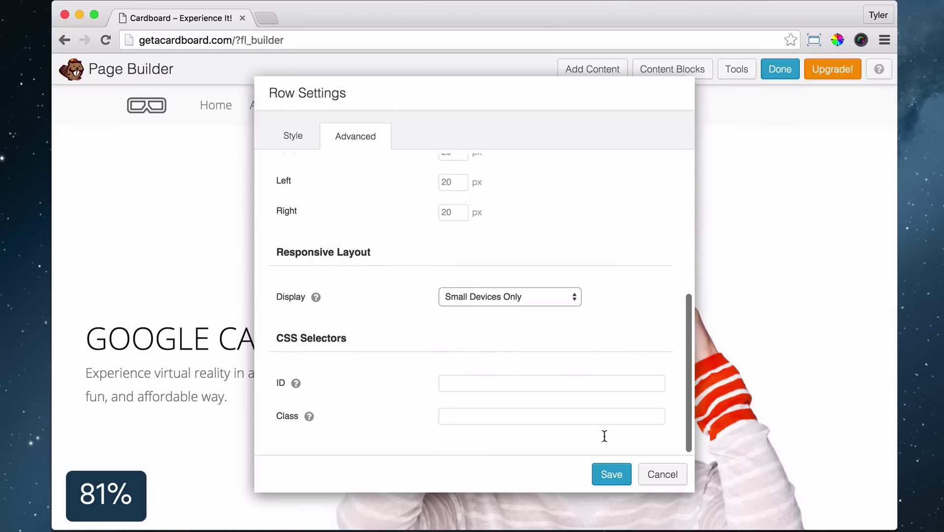
{"action": "left_click", "coordinate": [612, 474]}
{"action": "scroll", "coordinate": [625, 192], "scroll_direction": "down", "scroll_amount": 10}
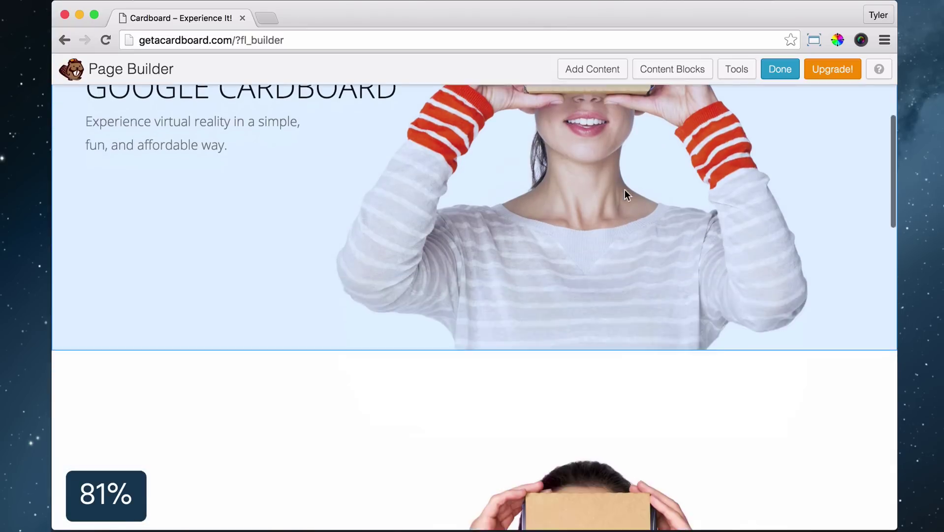
{"action": "scroll", "coordinate": [524, 322], "scroll_direction": "up", "scroll_amount": 10}
{"action": "scroll", "coordinate": [505, 333], "scroll_direction": "down", "scroll_amount": 15}
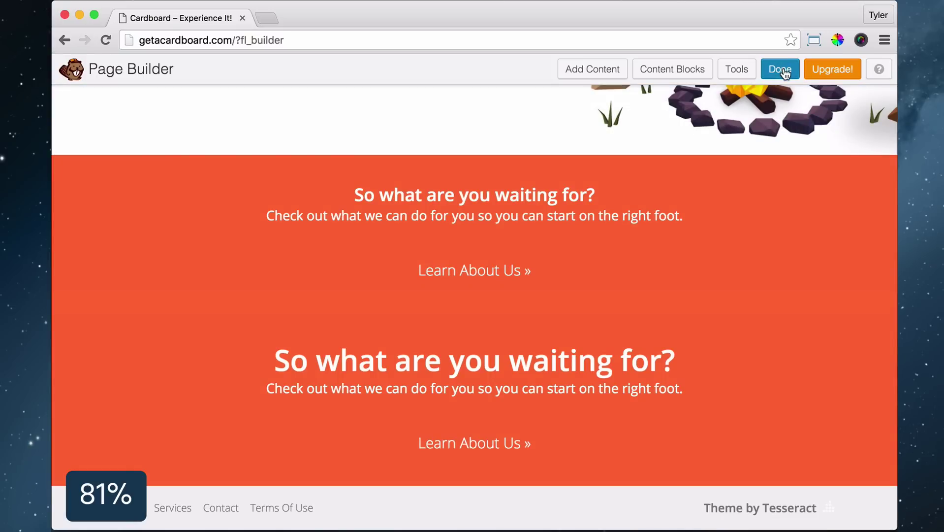
{"action": "left_click", "coordinate": [785, 72]}
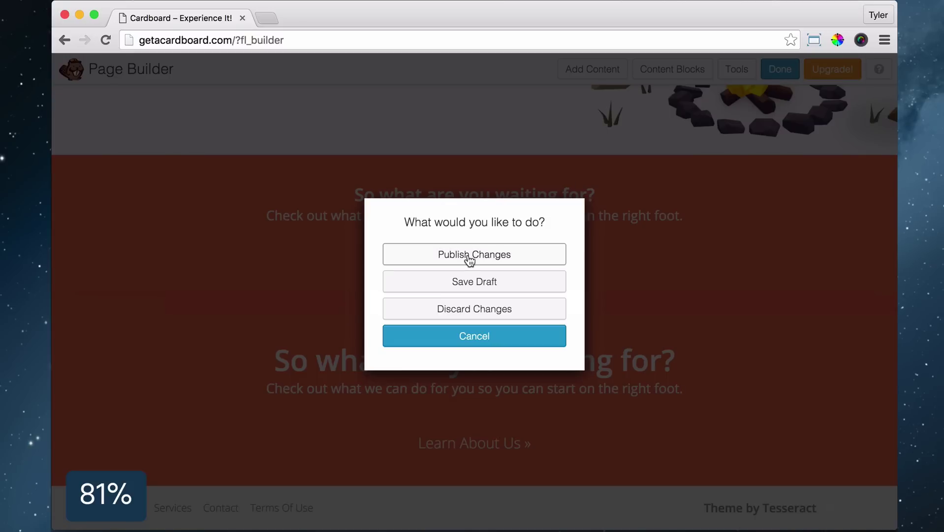
{"action": "left_click", "coordinate": [468, 254]}
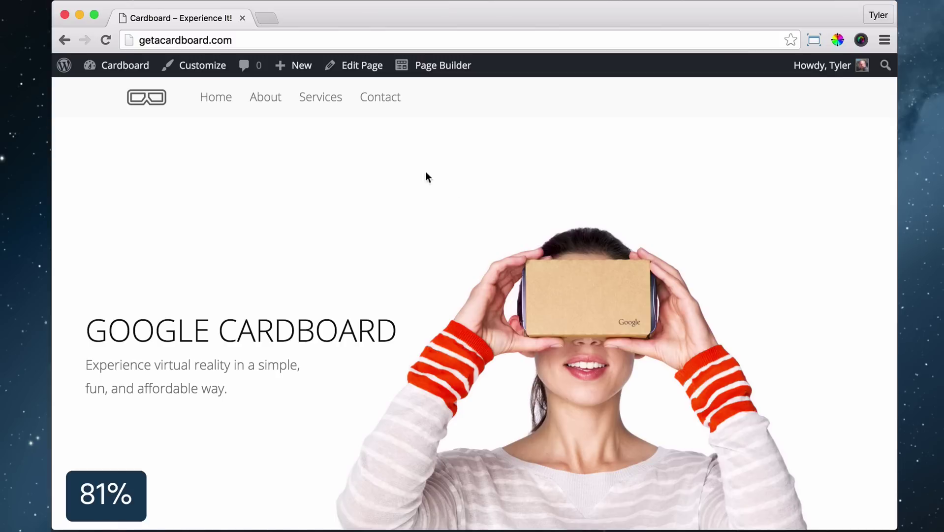
Open the Customizer's Header Options > Mobile Menu panel and preview the mobile menu open
{"action": "left_click", "coordinate": [203, 66]}
{"action": "left_click", "coordinate": [235, 267]}
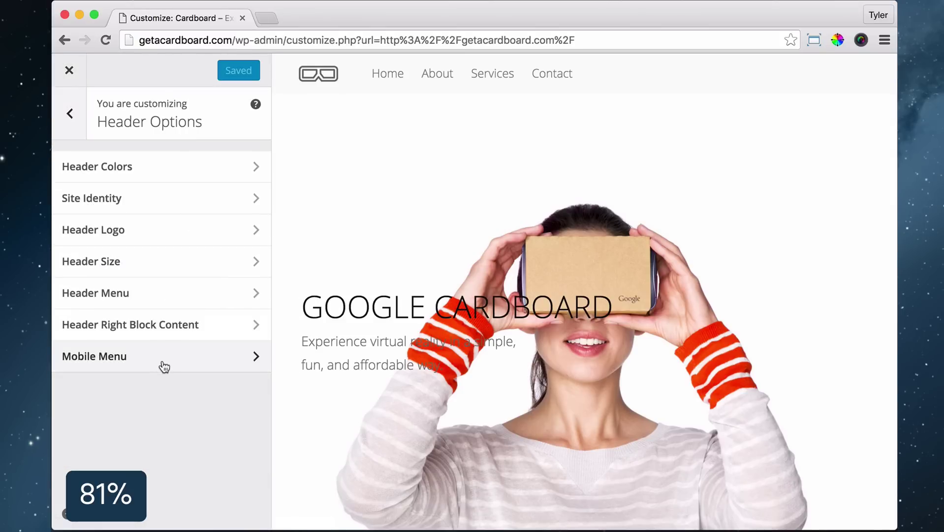
{"action": "left_click", "coordinate": [165, 367]}
{"action": "left_click", "coordinate": [59, 175]}
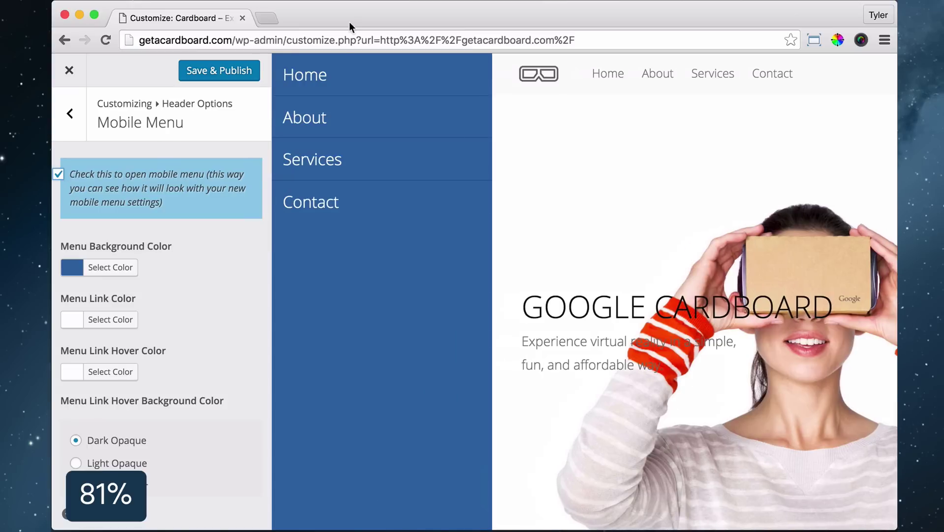
Set the mobile menu background to white, with dark link text and a red hover colour
{"action": "left_click", "coordinate": [110, 267]}
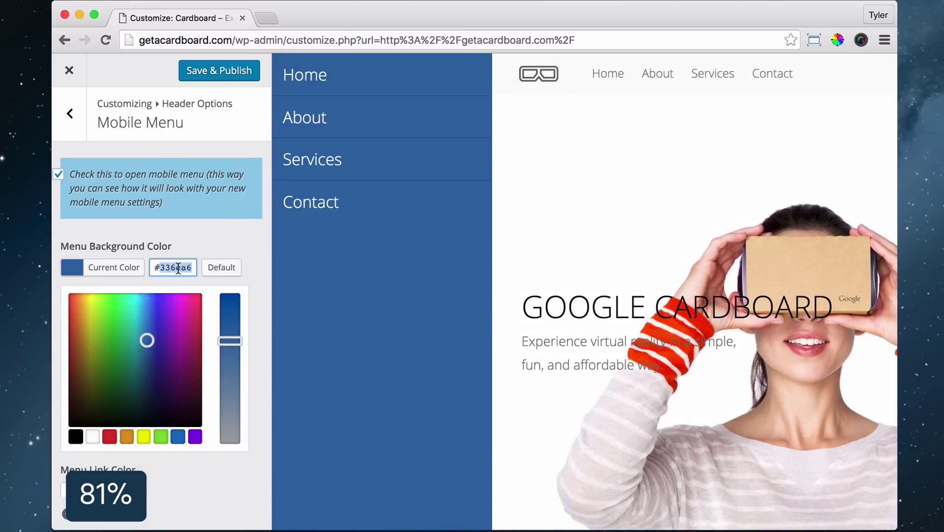
{"action": "left_click", "coordinate": [110, 319]}
{"action": "scroll", "coordinate": [157, 344], "scroll_direction": "down", "scroll_amount": 2}
{"action": "left_click", "coordinate": [127, 268]}
{"action": "scroll", "coordinate": [158, 296], "scroll_direction": "down", "scroll_amount": 1}
{"action": "left_click", "coordinate": [76, 319]}
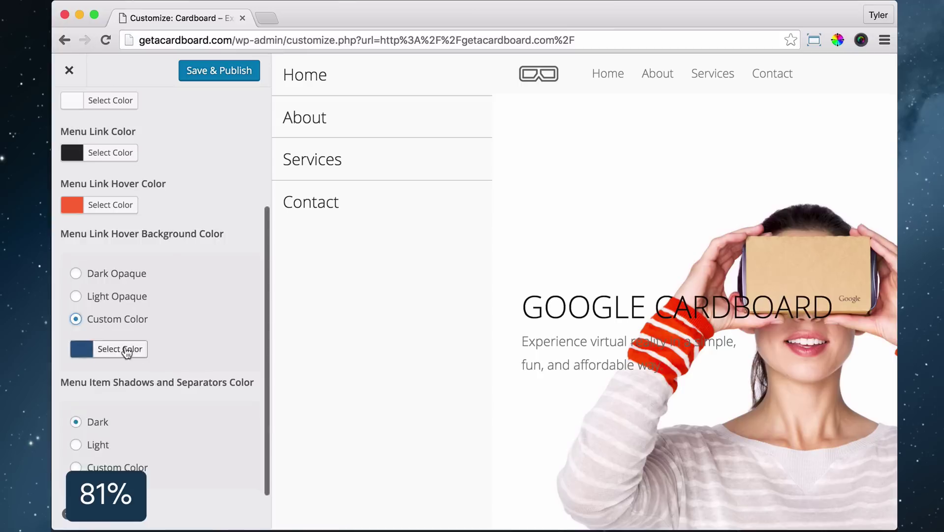
{"action": "left_click", "coordinate": [75, 331]}
{"action": "left_click", "coordinate": [220, 70]}
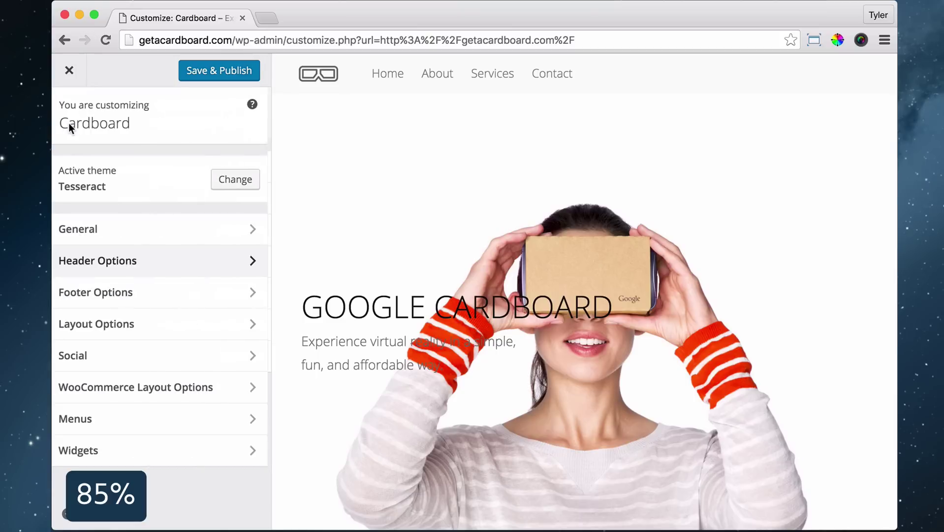
Open Social Account 01 settings and copy the icon attribution credits from Logomakr
{"action": "left_click", "coordinate": [155, 359]}
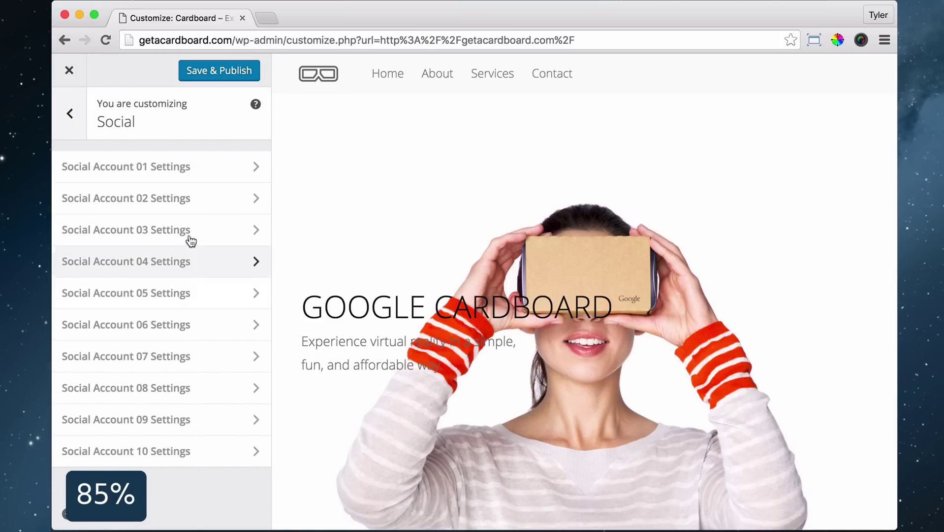
{"action": "left_click", "coordinate": [152, 174]}
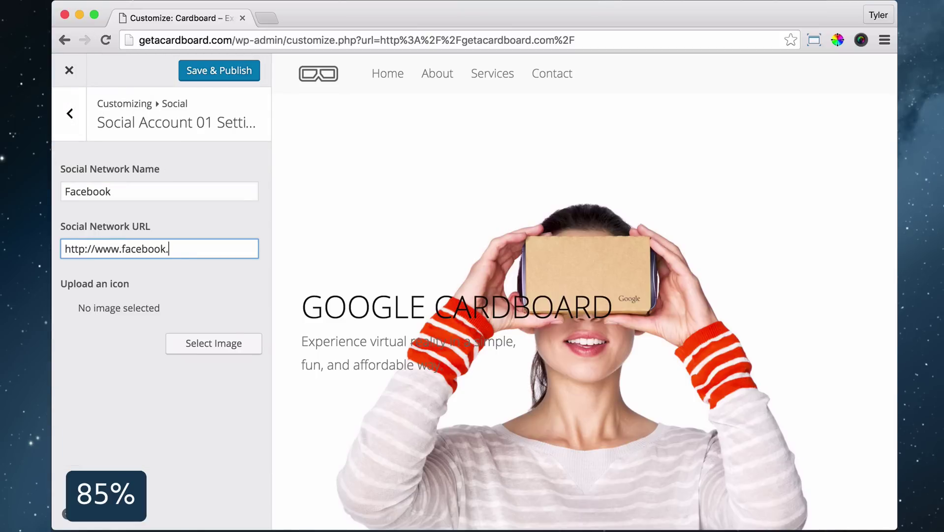
{"action": "left_click", "coordinate": [268, 17]}
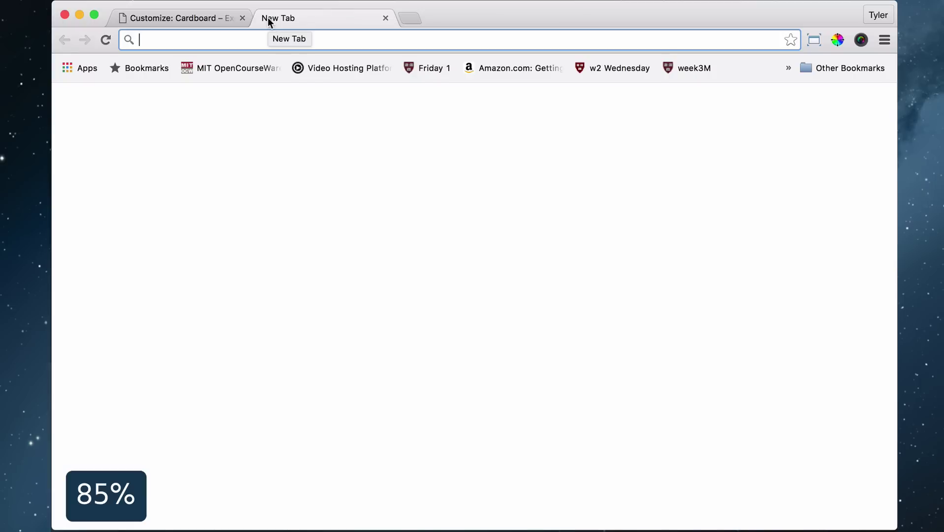
{"action": "type", "text": "logomakr.com"}
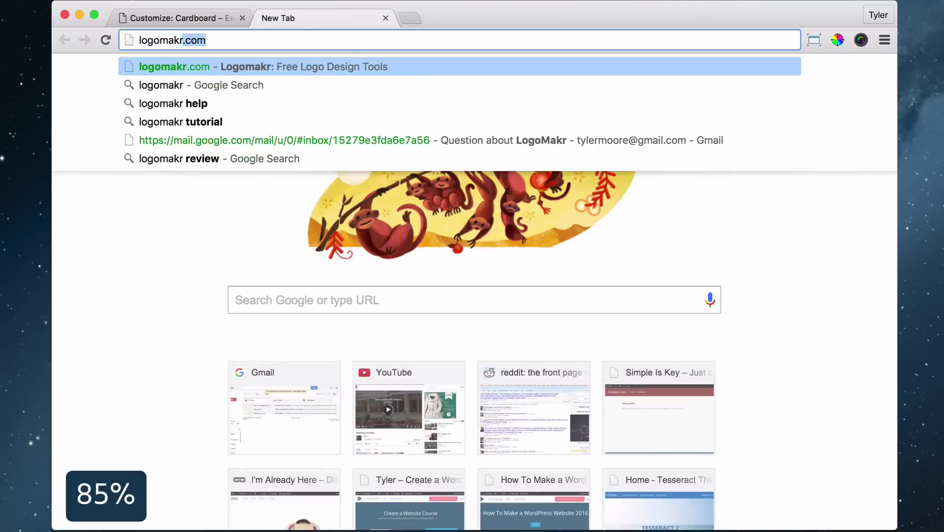
{"action": "key", "text": "Return"}
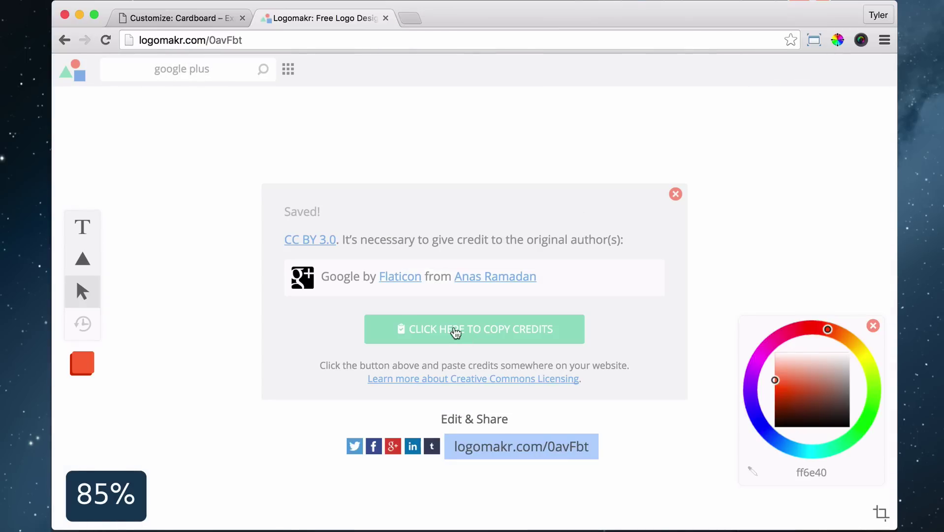
{"action": "left_click", "coordinate": [453, 331]}
{"action": "left_click", "coordinate": [386, 18]}
Upload facebook.png and use it as the Facebook account's icon
{"action": "left_click", "coordinate": [225, 344]}
{"action": "left_click", "coordinate": [124, 129]}
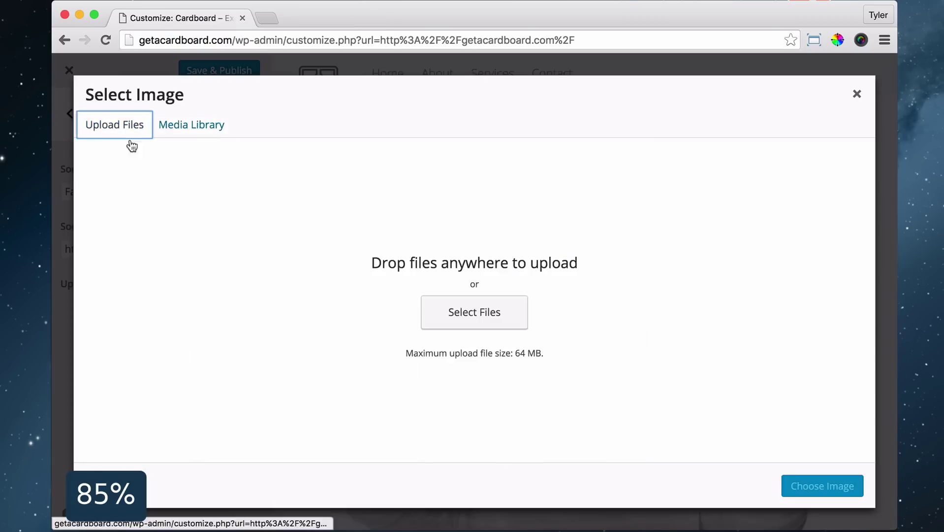
{"action": "left_click", "coordinate": [472, 310]}
{"action": "left_click", "coordinate": [265, 149]}
{"action": "left_click", "coordinate": [871, 352]}
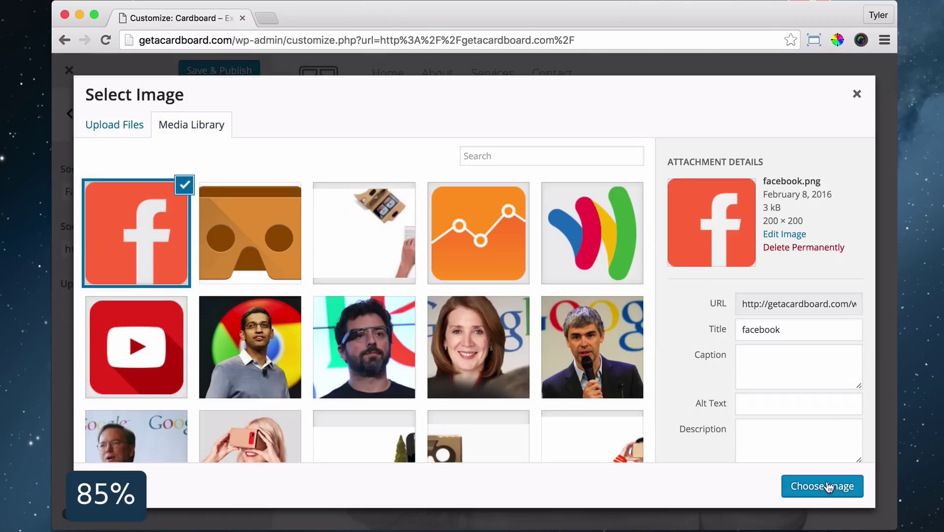
{"action": "left_click", "coordinate": [827, 487]}
{"action": "left_click", "coordinate": [66, 115]}
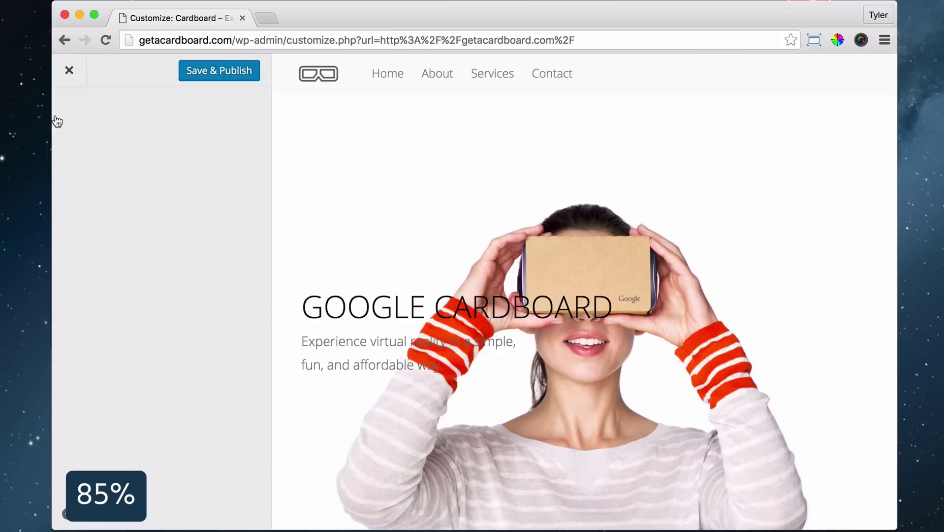
Name the second social account 'Youtube', enter its YouTube URL and use youtube.png as its icon
{"action": "left_click", "coordinate": [206, 197]}
{"action": "left_click", "coordinate": [153, 250]}
{"action": "triple_click", "coordinate": [147, 191]}
{"action": "type", "text": "Youtube"}
{"action": "left_click", "coordinate": [153, 249]}
{"action": "type", "text": "http://www.yout"}
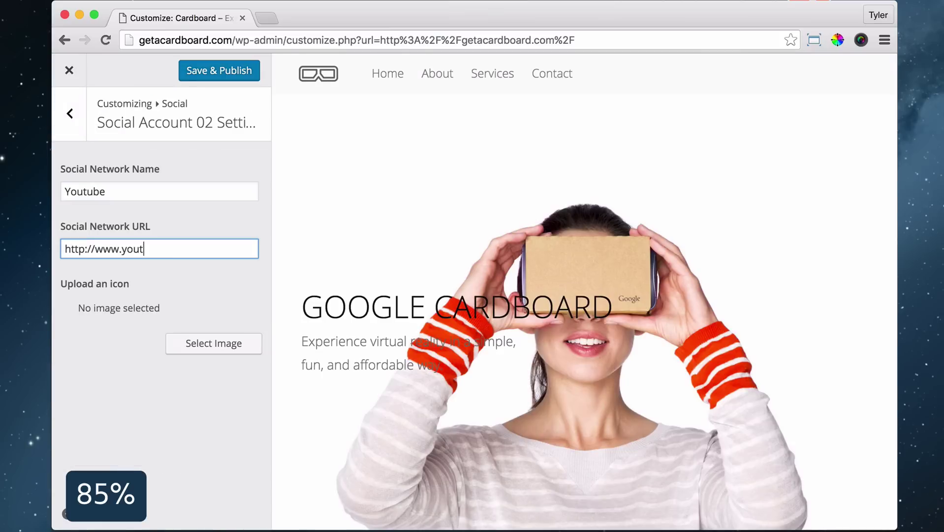
{"action": "left_click", "coordinate": [214, 343]}
{"action": "left_click", "coordinate": [474, 313]}
{"action": "left_click", "coordinate": [69, 114]}
Upload google-plus.png as the Google Plus account's icon and save the social settings
{"action": "left_click", "coordinate": [214, 343]}
{"action": "left_click", "coordinate": [474, 313]}
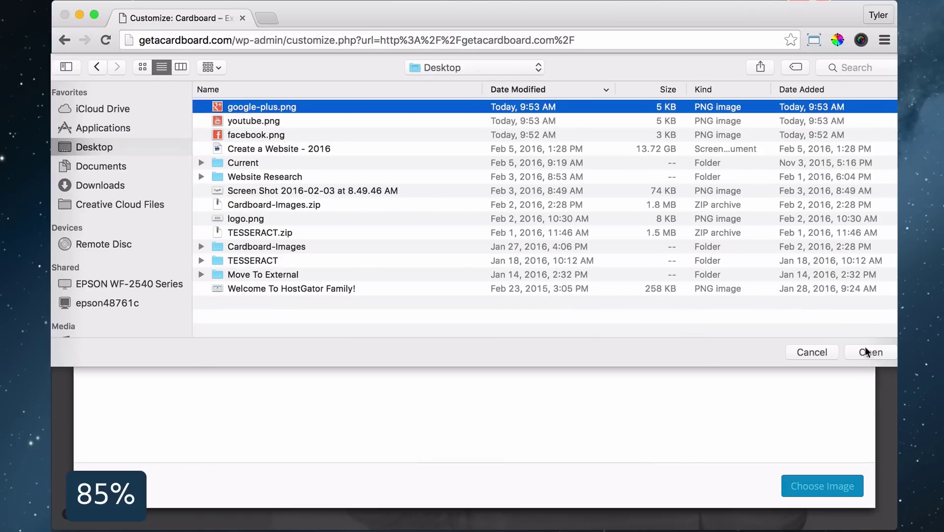
{"action": "left_click", "coordinate": [868, 352]}
{"action": "left_click", "coordinate": [822, 486]}
{"action": "left_click", "coordinate": [239, 70]}
{"action": "left_click", "coordinate": [69, 114]}
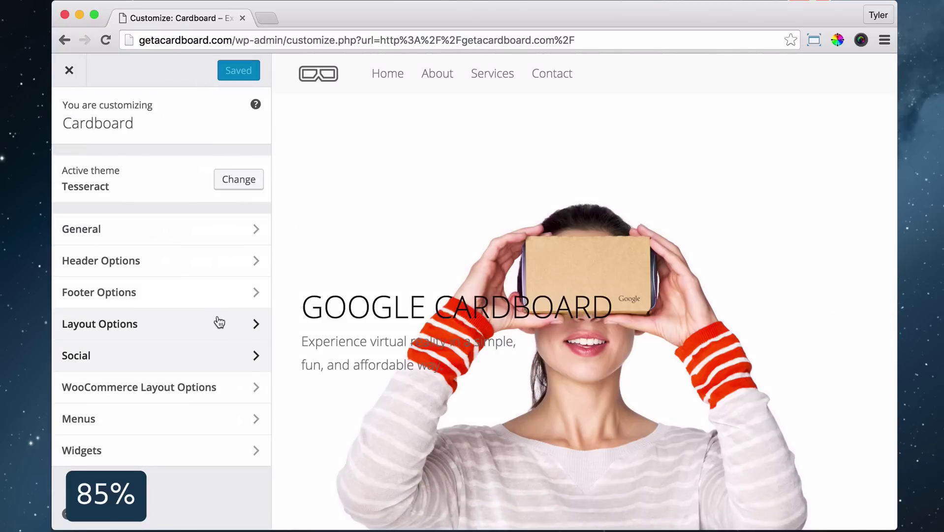
Set Footer Content to Social Icons, then close and reopen the Customizer to check the footer
{"action": "left_click", "coordinate": [211, 295]}
{"action": "left_click", "coordinate": [222, 260]}
{"action": "scroll", "coordinate": [423, 275], "scroll_direction": "down", "scroll_amount": 10}
{"action": "left_click", "coordinate": [66, 276]}
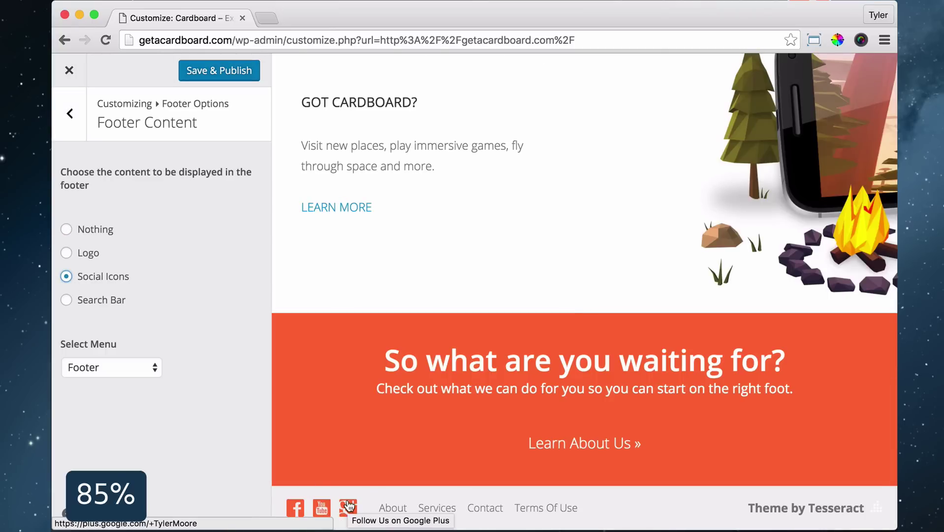
{"action": "left_click", "coordinate": [69, 72]}
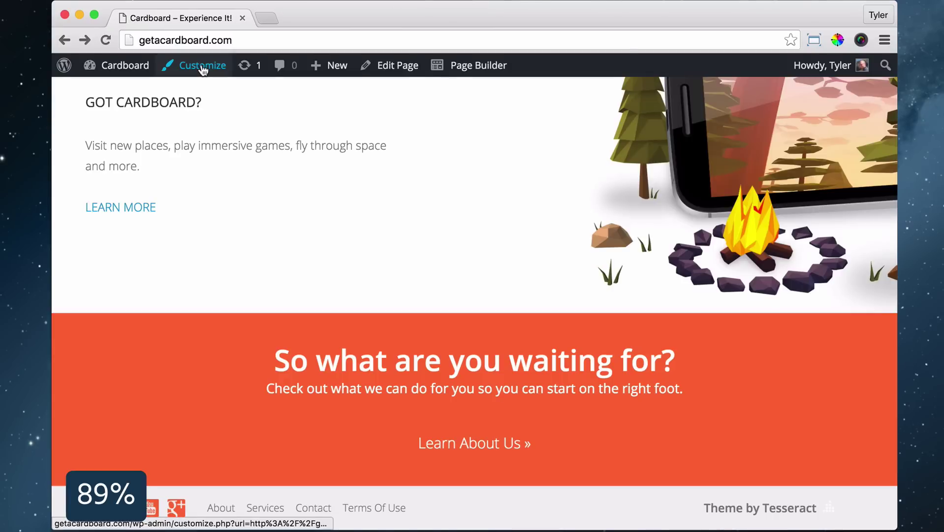
{"action": "left_click", "coordinate": [204, 64]}
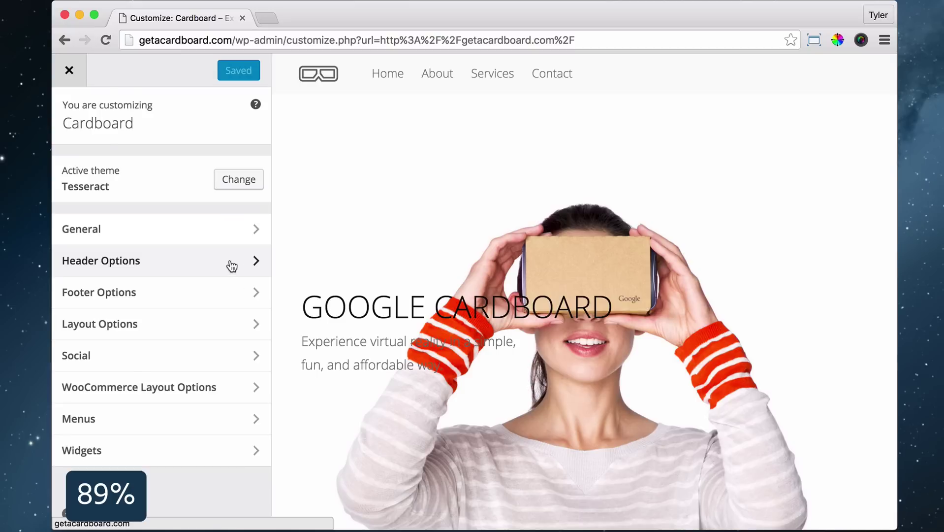
{"action": "left_click", "coordinate": [232, 266]}
Drag the grey glasses icon larger on the Logomakr canvas and enter 512 as the canvas width
{"action": "left_click", "coordinate": [233, 208]}
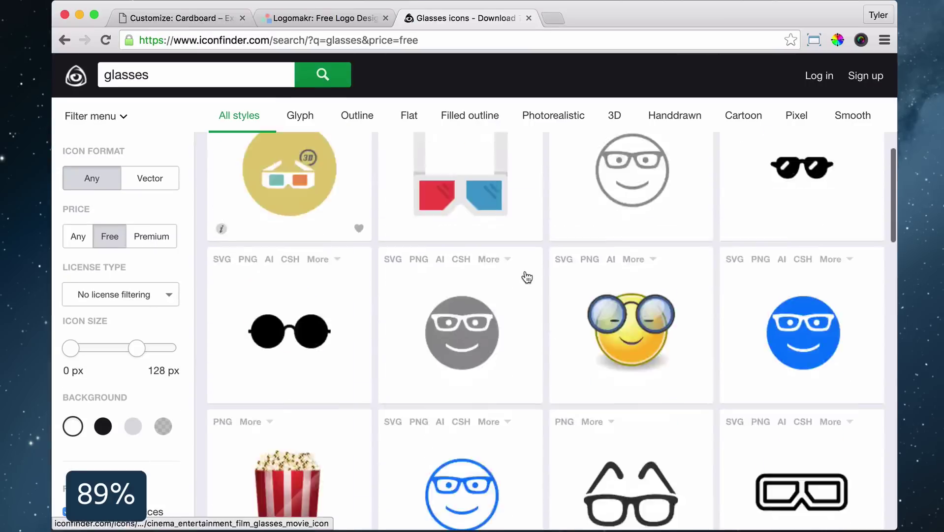
{"action": "scroll", "coordinate": [527, 277], "scroll_direction": "down", "scroll_amount": 3}
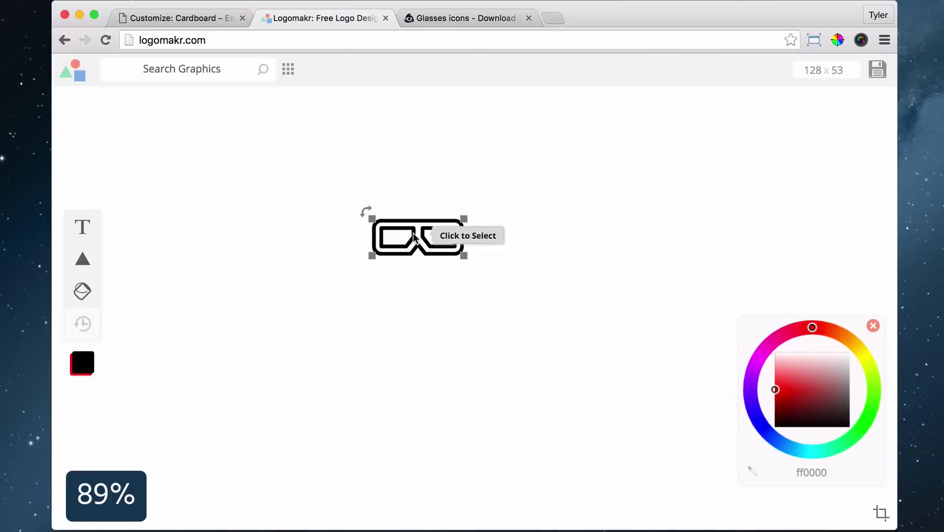
{"action": "left_click_drag", "start_coordinate": [559, 289], "coordinate": [597, 312]}
{"action": "left_click", "coordinate": [837, 70]}
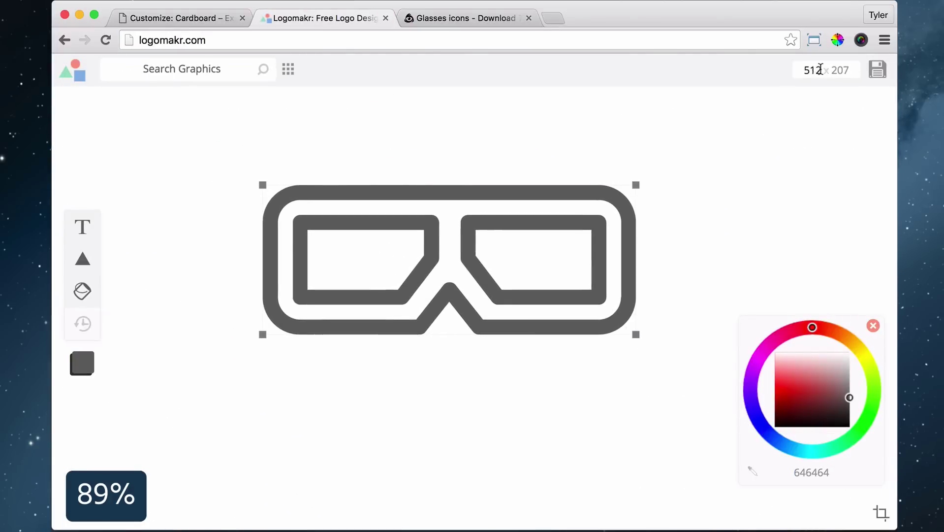
{"action": "type", "text": "512"}
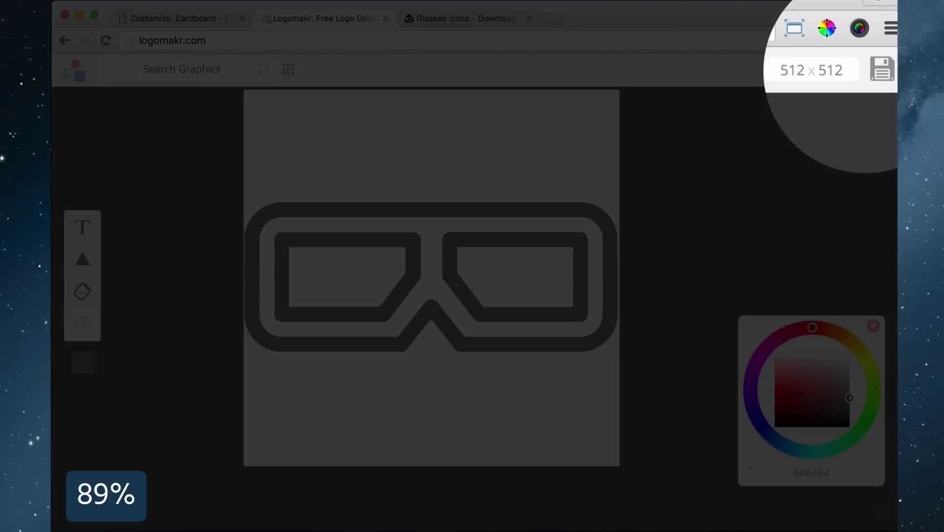